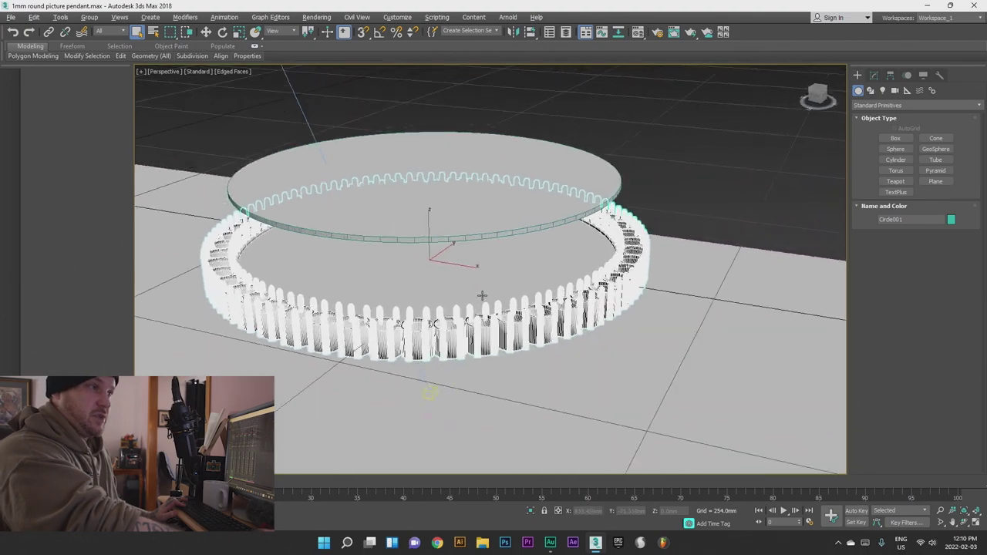
- Examine the round picture pendant's stone-set ring, backing plate and bale from above, below and the side
middle_click_drag(543, 296, 675, 257, "alt")
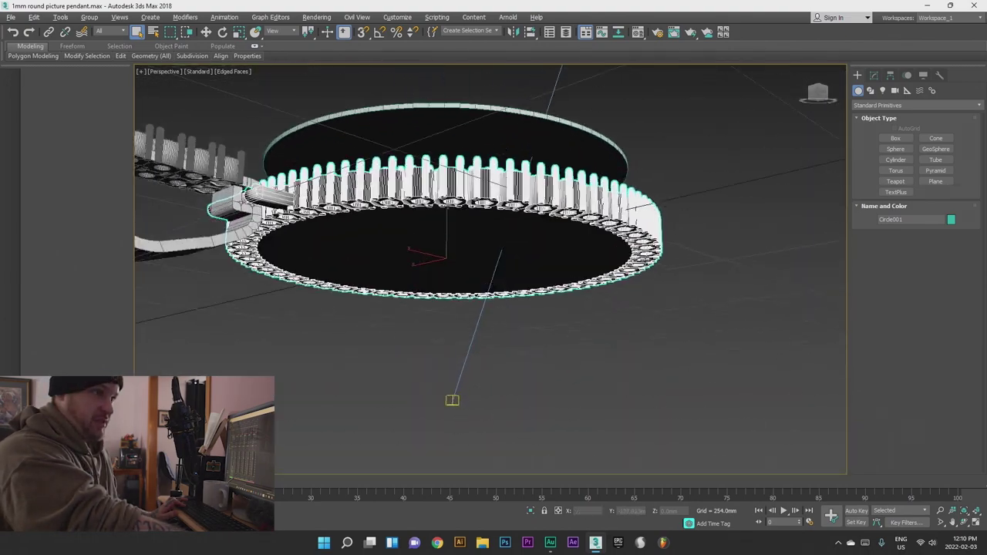
middle_click_drag(560, 256, 444, 283, "alt")
middle_click_drag(369, 274, 426, 273, "alt")
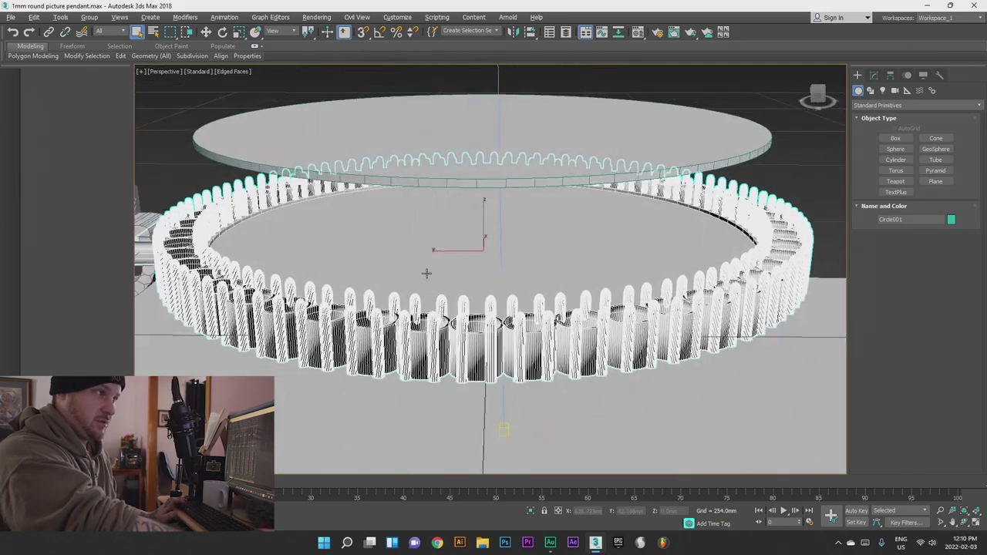
middle_click_drag(490, 284, 310, 267, "alt")
middle_click_drag(459, 415, 539, 419, "alt")
middle_click_drag(434, 305, 584, 330)
middle_click_drag(395, 220, 376, 275, "alt")
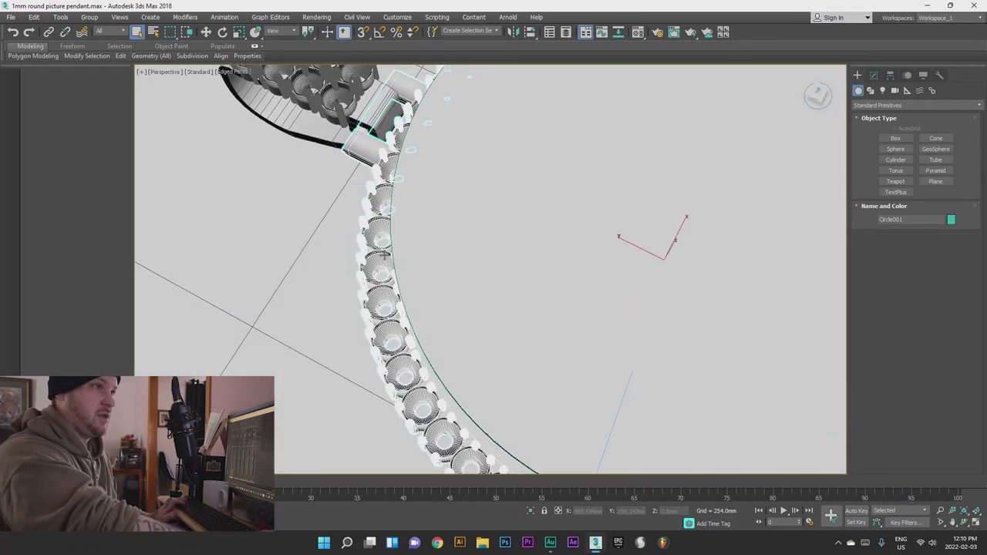
scroll(415, 185, "down", 3)
middle_click_drag(537, 238, 459, 178, "alt")
scroll(369, 173, "down", 1)
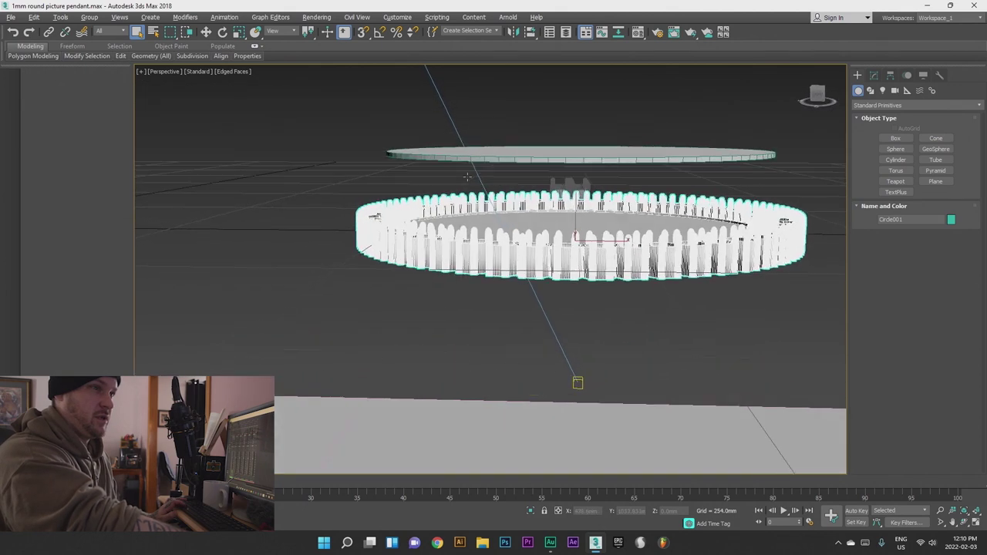
scroll(369, 173, "down", 4)
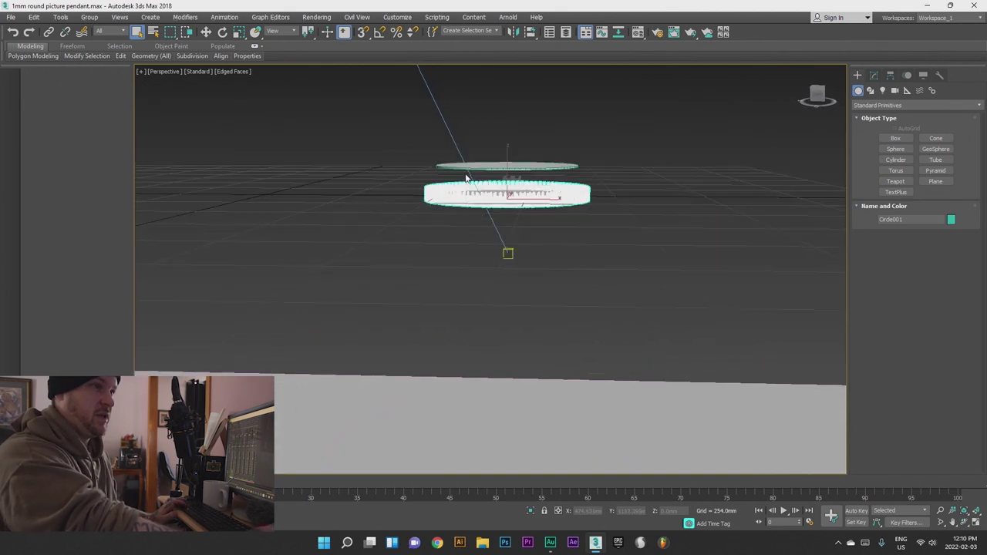
left_click(11, 17)
mouse_move(50, 157)
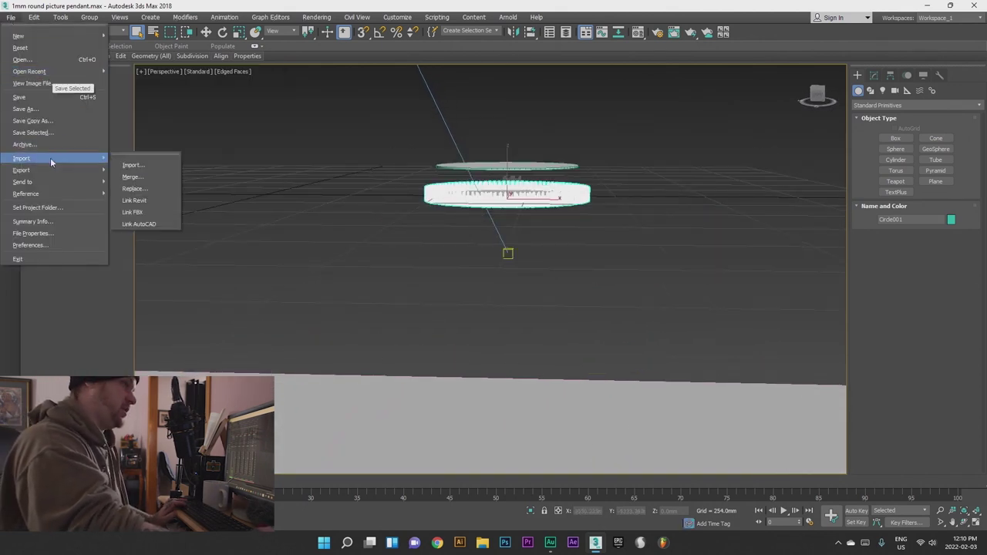
left_click(142, 165)
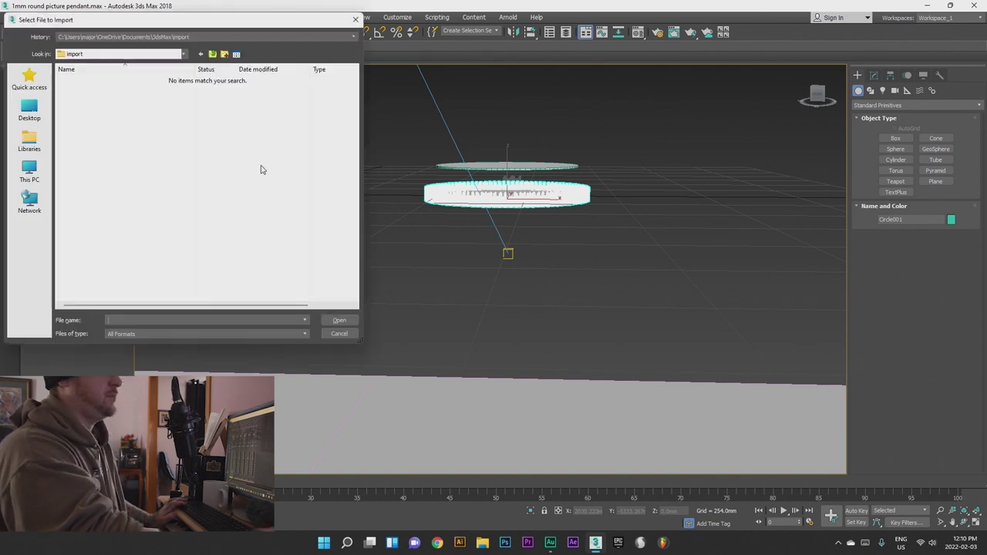
left_click(41, 77)
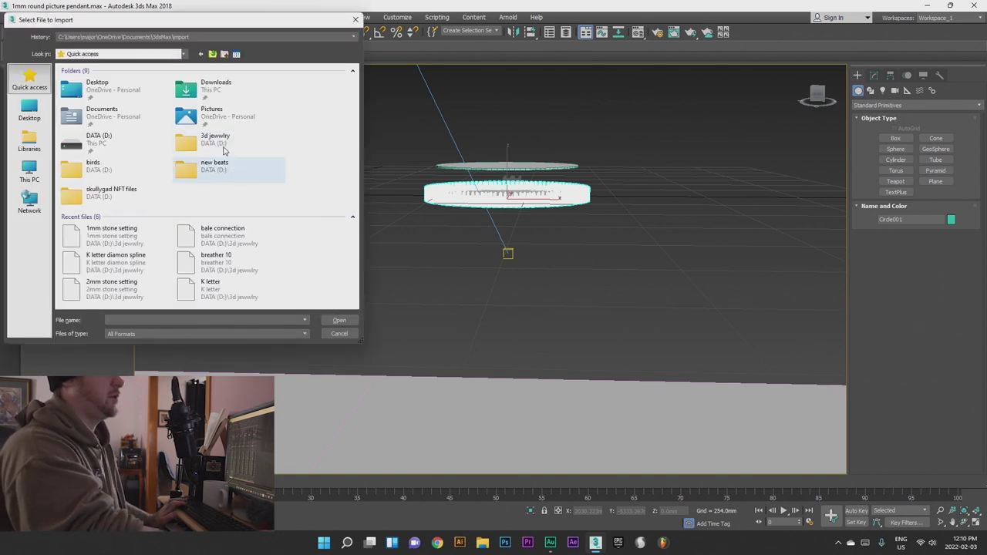
double_click(204, 141)
scroll(163, 152, "down", 5)
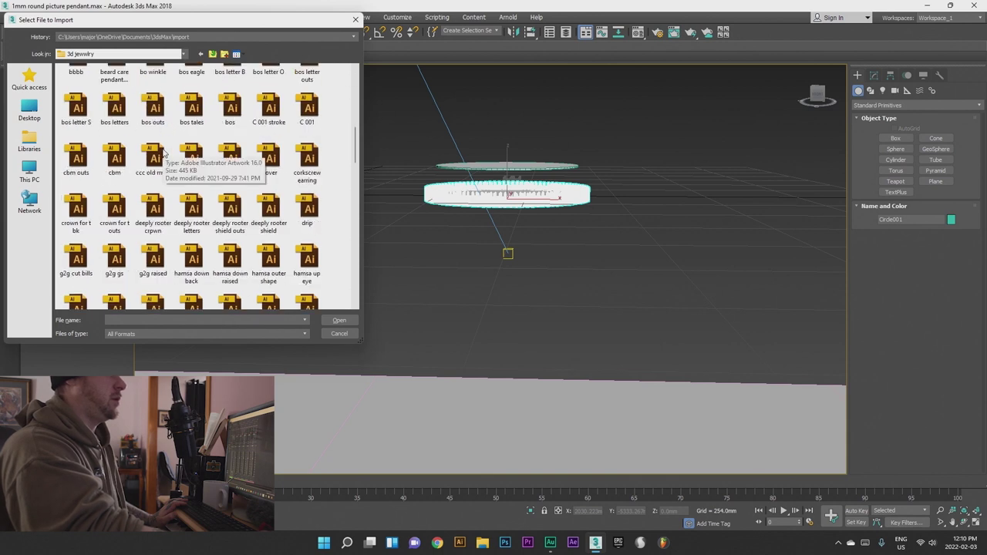
left_click(356, 20)
- Choose the scene file oval memorial 2mm from the 3d jewwlry folder to merge into the current scene
left_click(11, 17)
mouse_move(28, 161)
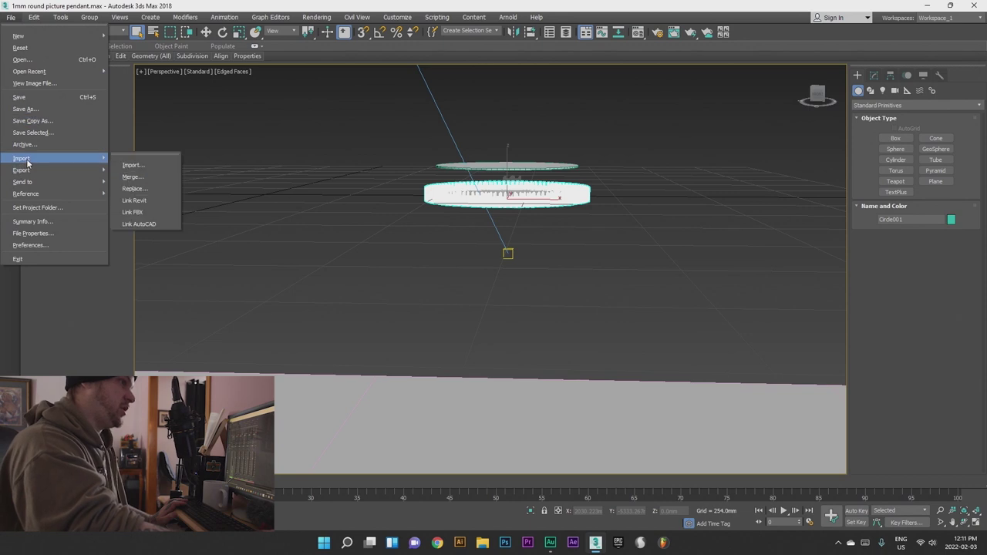
left_click(166, 178)
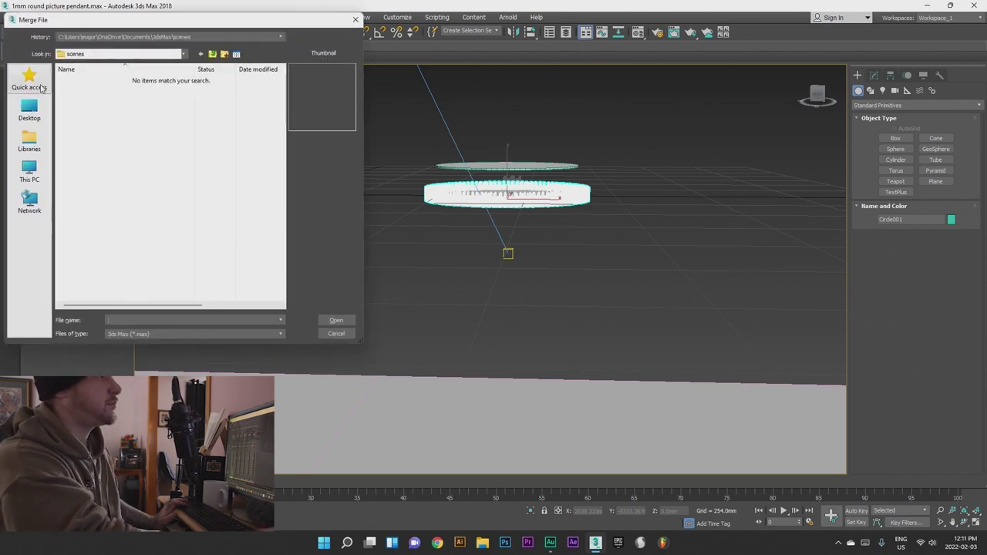
left_click(40, 87)
double_click(133, 216)
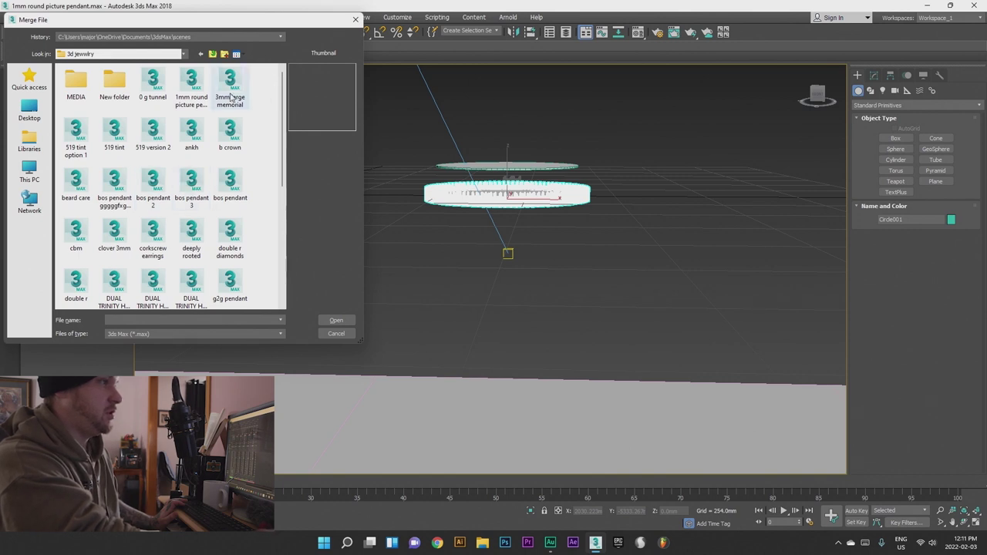
scroll(239, 191, "down", 1)
scroll(239, 191, "down", 2)
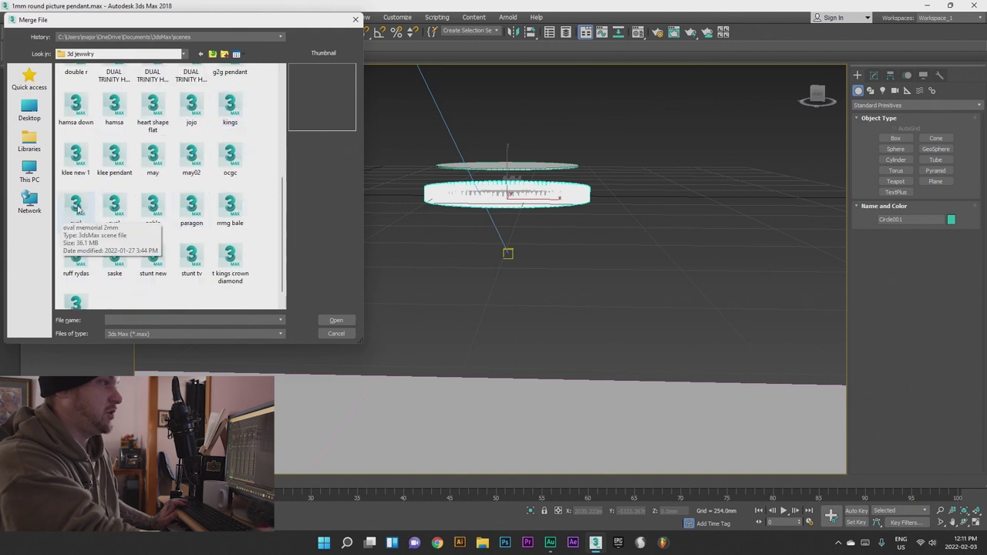
left_click(76, 206)
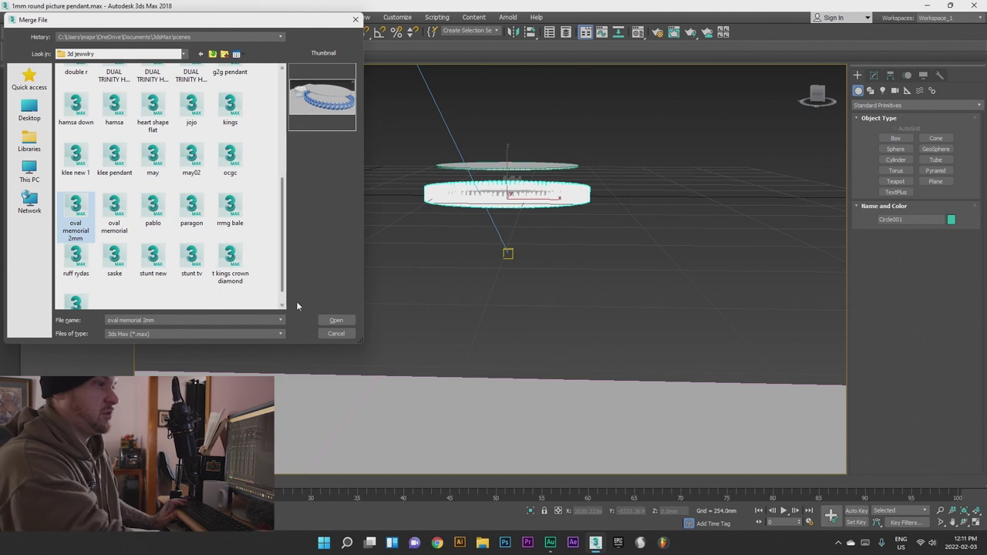
left_click(345, 321)
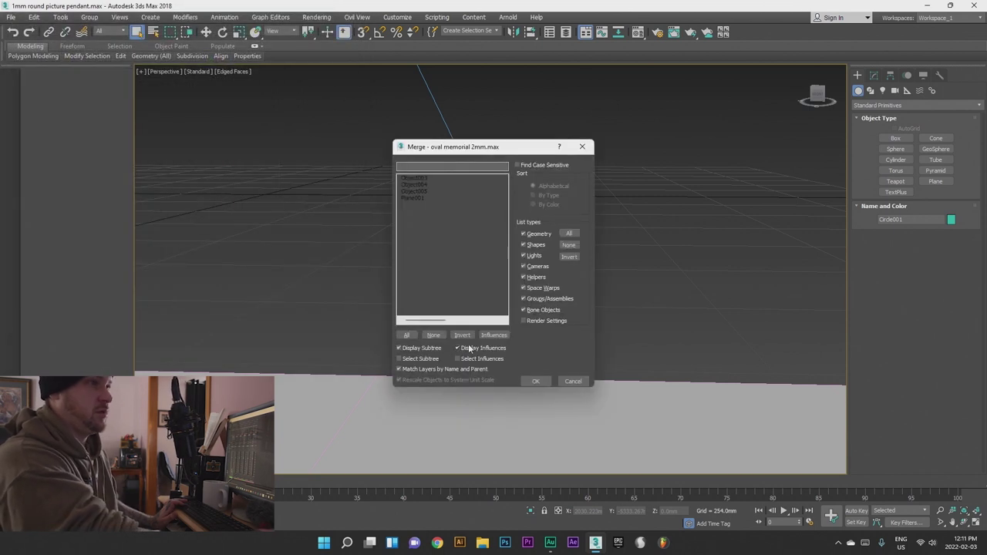
- Merge Object003, Object004 and Object005 into the scene, merging duplicate-named objects and using the merged material
left_click(417, 192)
left_click(417, 185, "ctrl")
left_click(416, 179, "ctrl")
left_click(537, 381)
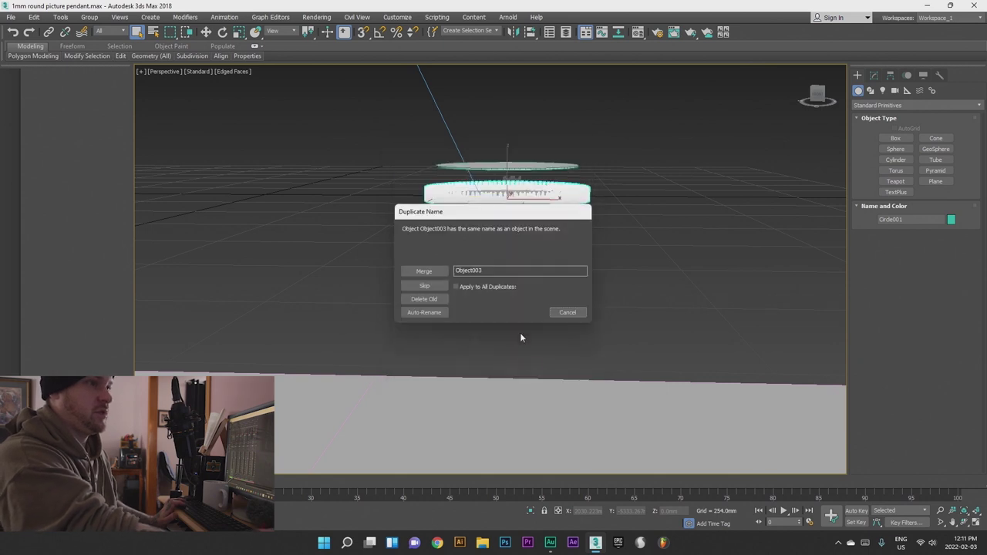
left_click(424, 272)
left_click(439, 273)
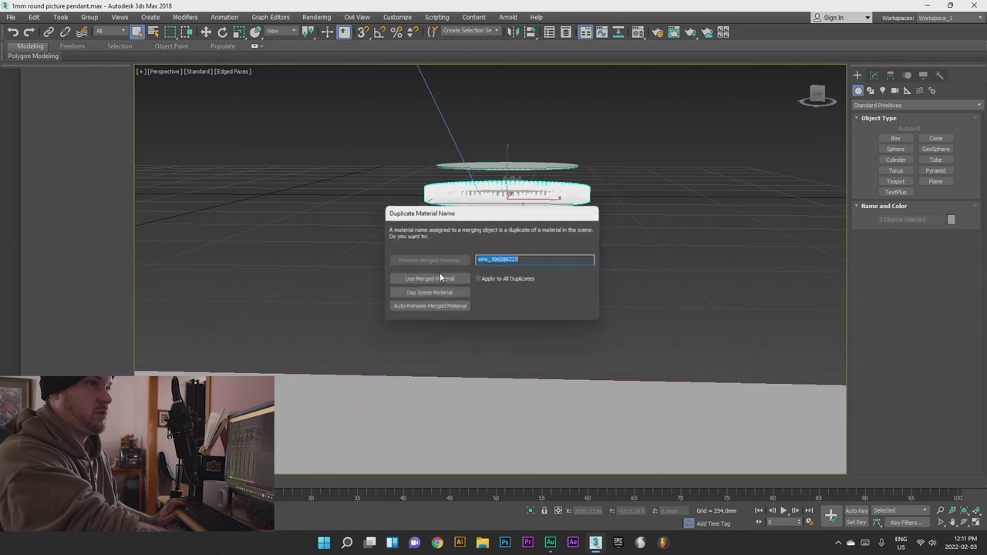
left_click(451, 280)
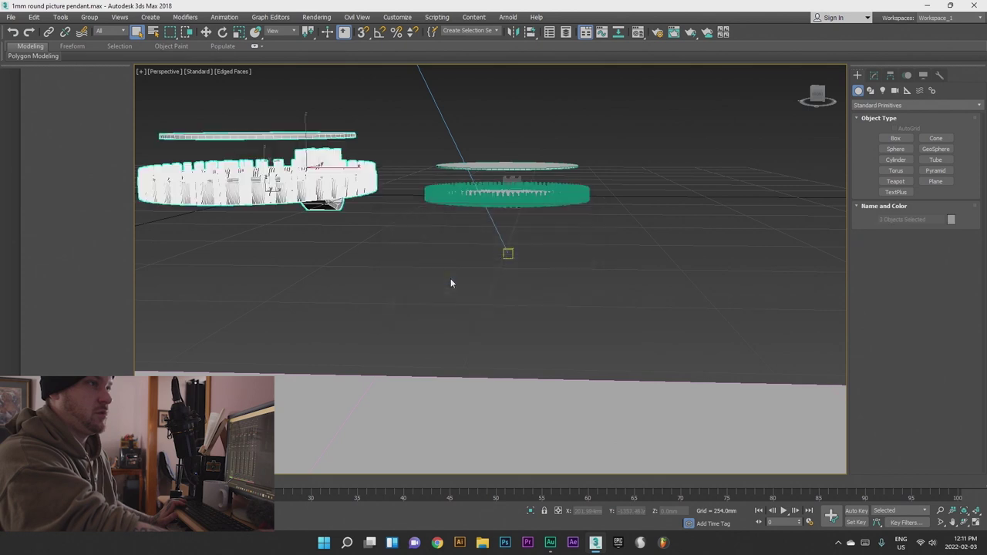
middle_click_drag(506, 264, 510, 337, "alt")
middle_click_drag(496, 302, 279, 175, "alt")
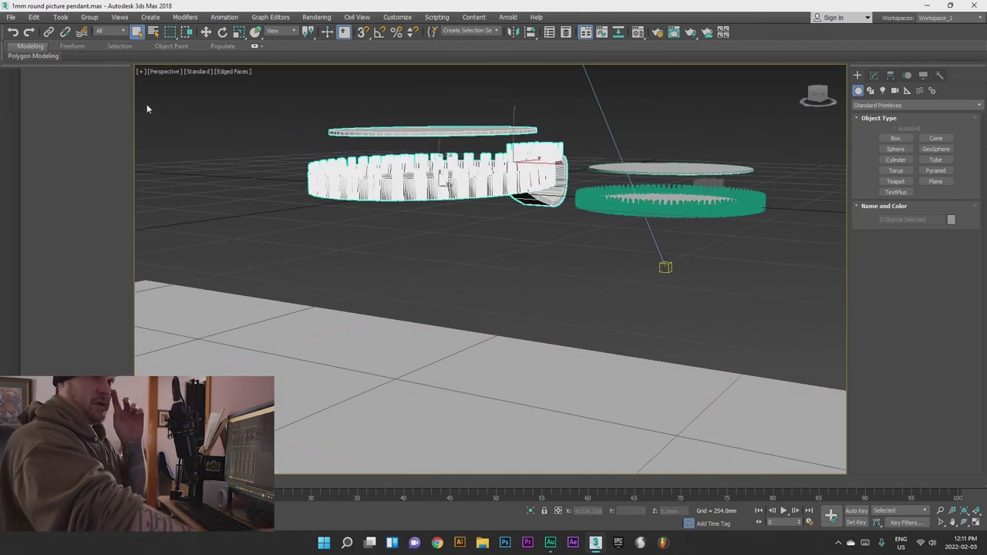
- Start a completely new scene, discarding all objects and the unsaved changes
left_click(11, 16)
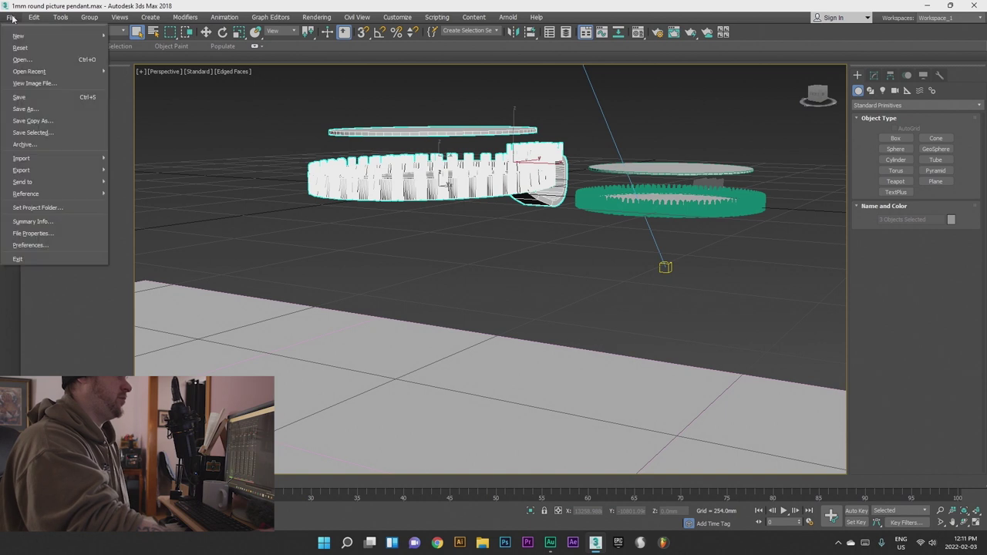
mouse_move(31, 36)
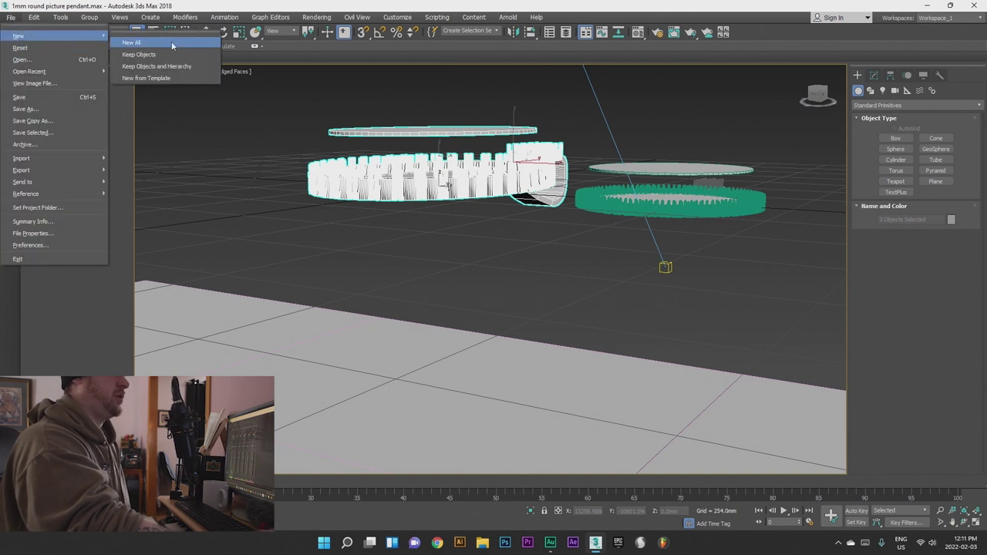
left_click(172, 43)
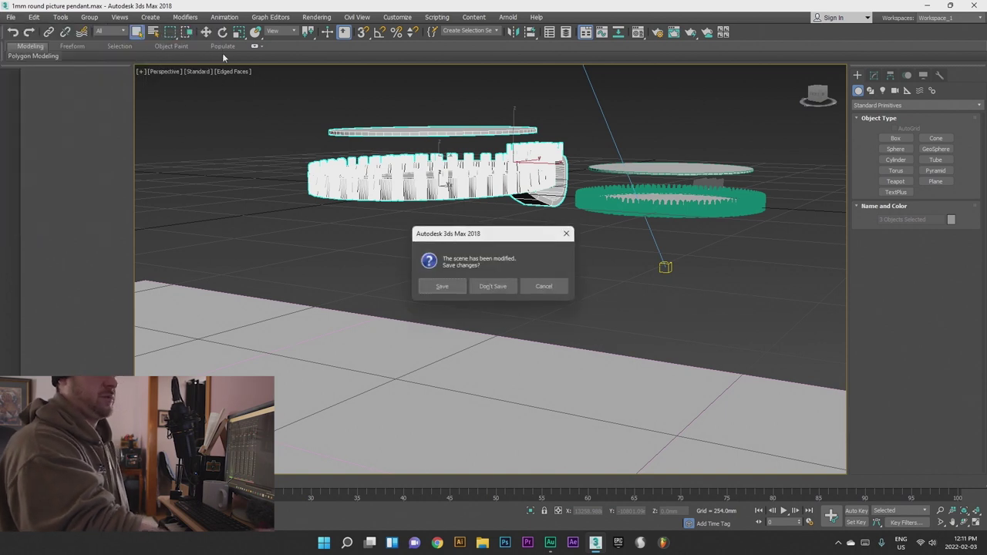
left_click(490, 286)
- Draw a circle spline with a radius of about 294 mm near the centre of the grid
scroll(475, 246, "down", 10)
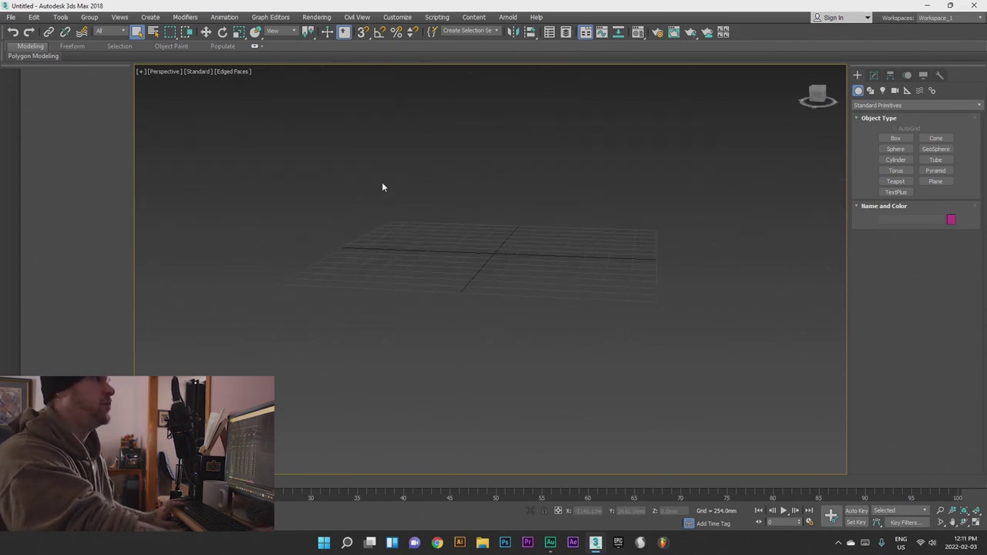
left_click(871, 91)
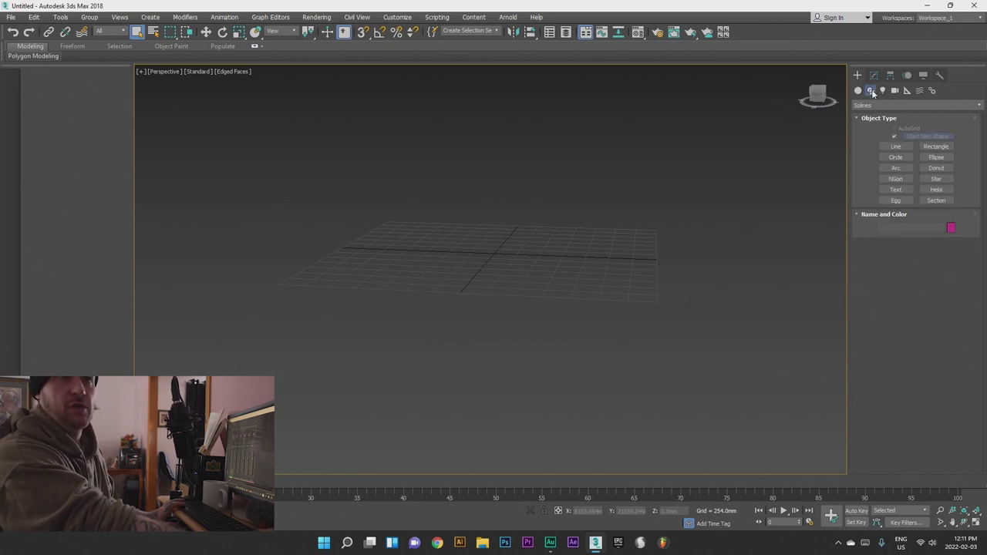
left_click(907, 157)
scroll(494, 262, "up", 3)
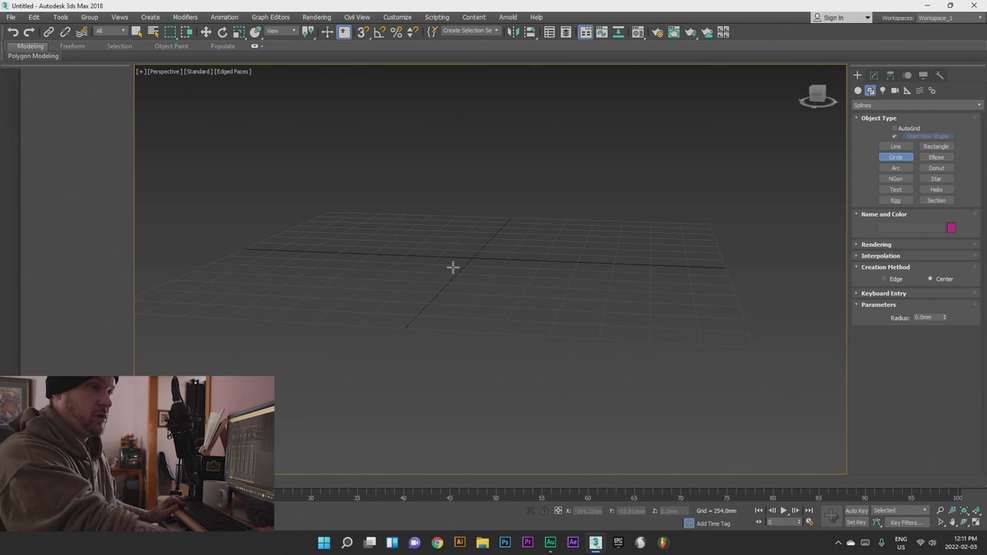
left_click_drag(425, 265, 460, 280)
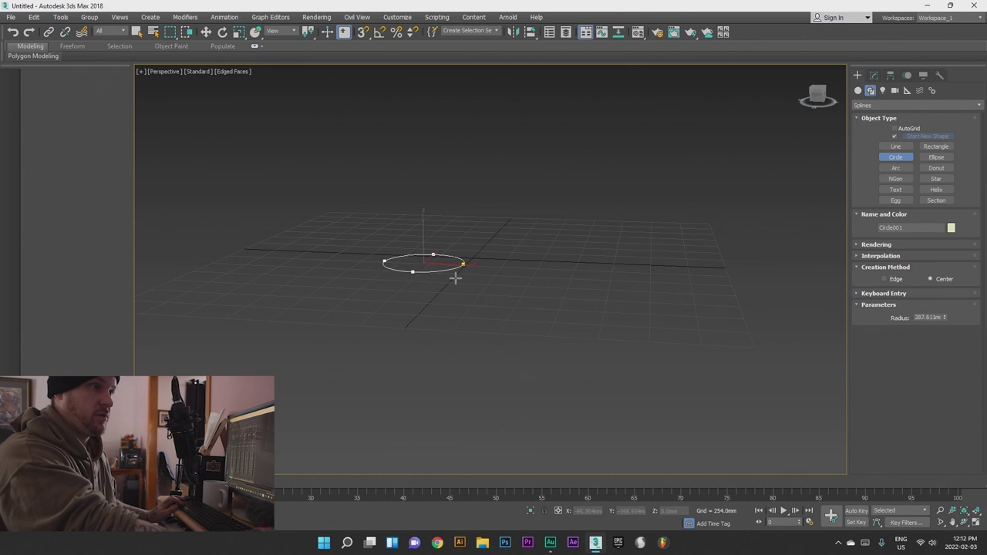
scroll(463, 266, "up", 10)
middle_click_drag(428, 281, 465, 278, "alt")
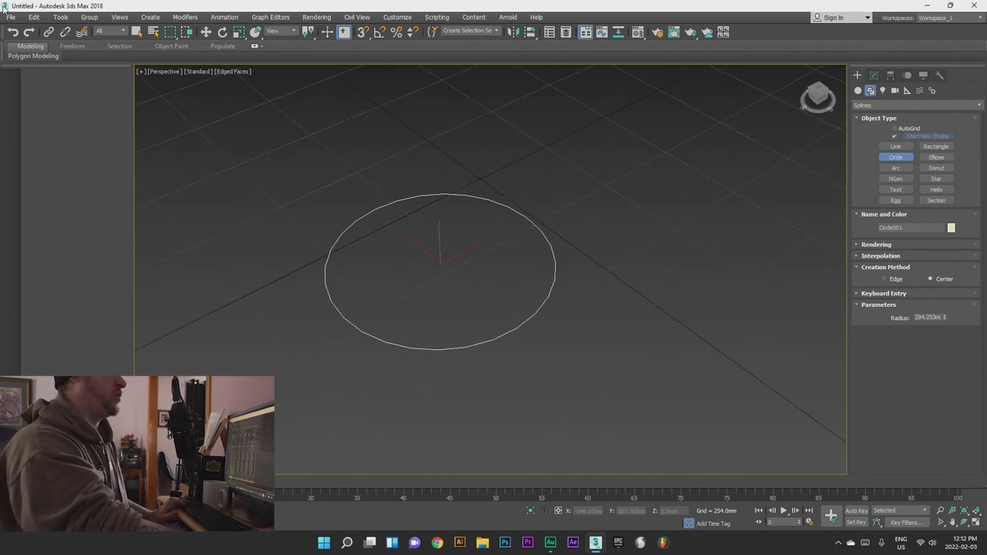
- Import the OBJ model 1mm round prong setting from the 3d jewwlry folder with the default import options
left_click(10, 17)
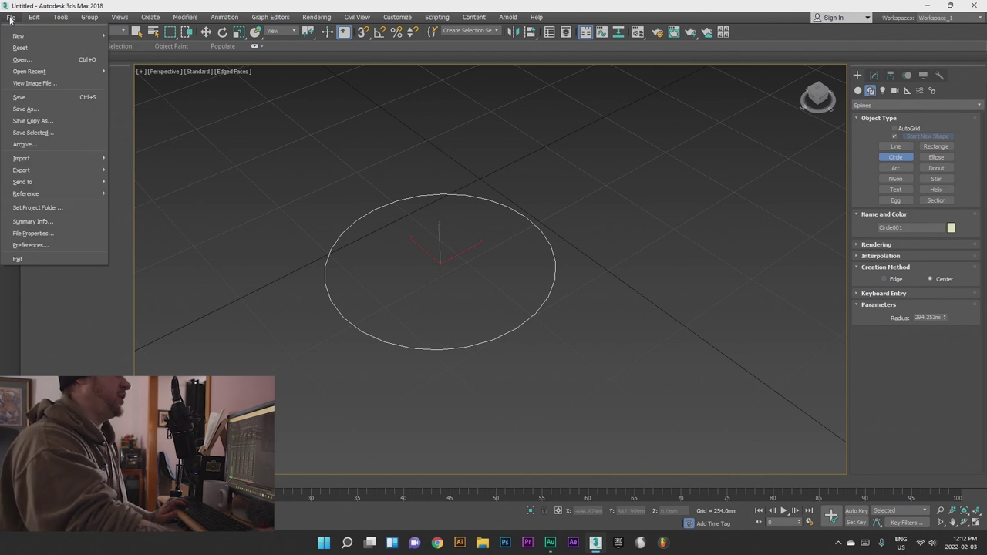
mouse_move(48, 158)
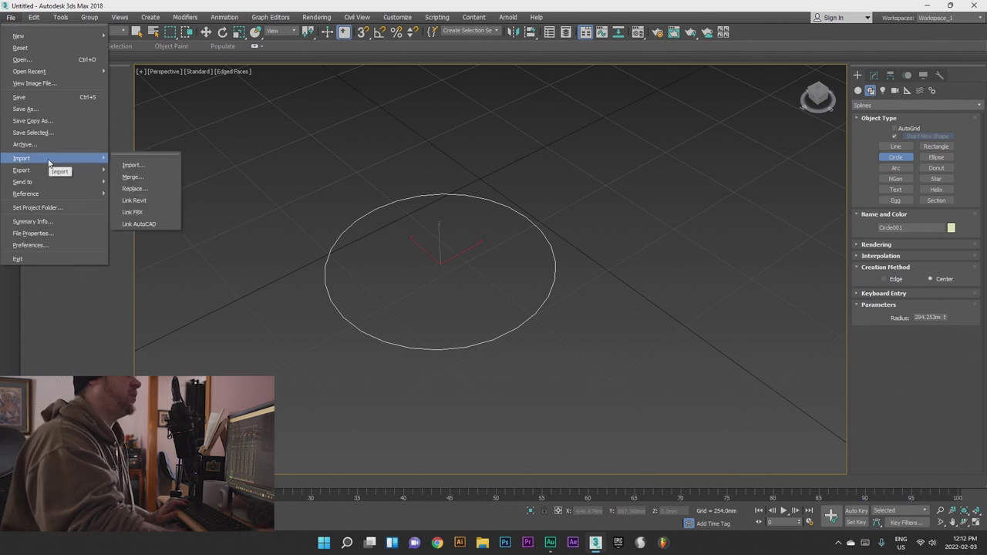
left_click(145, 165)
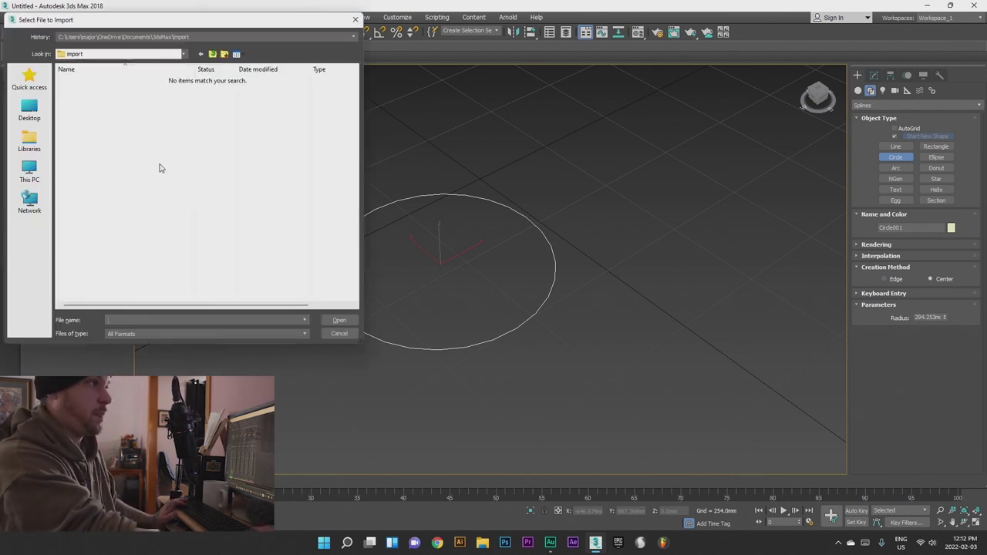
left_click(36, 90)
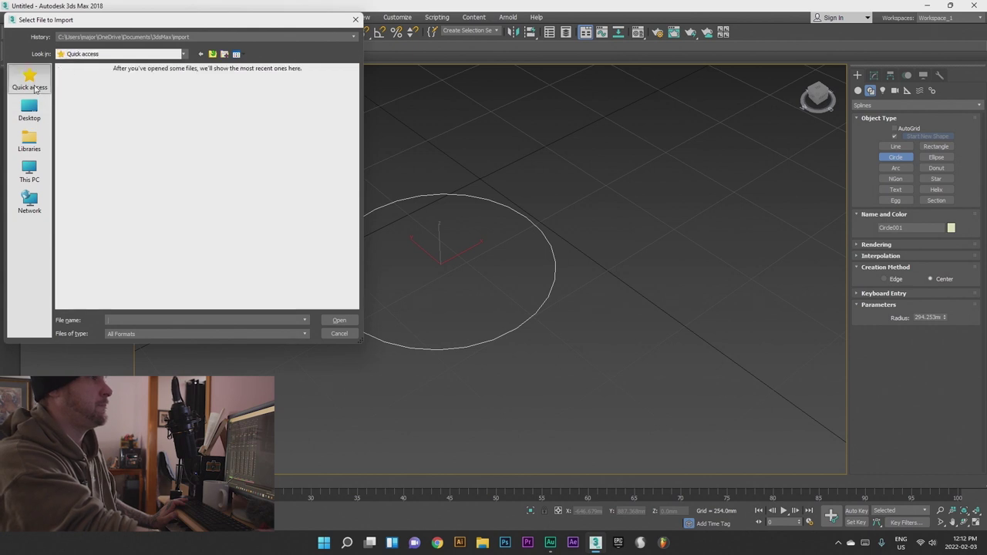
double_click(217, 147)
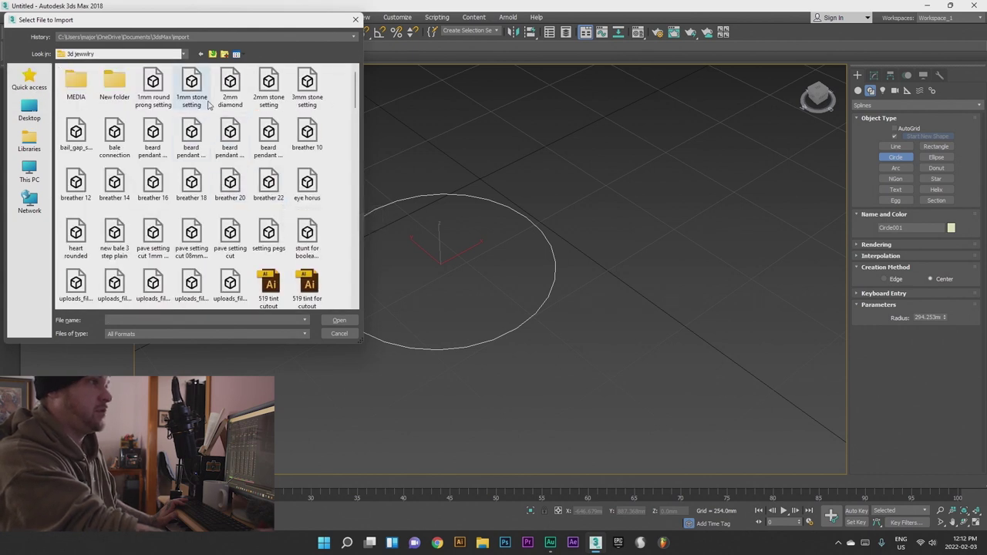
double_click(154, 84)
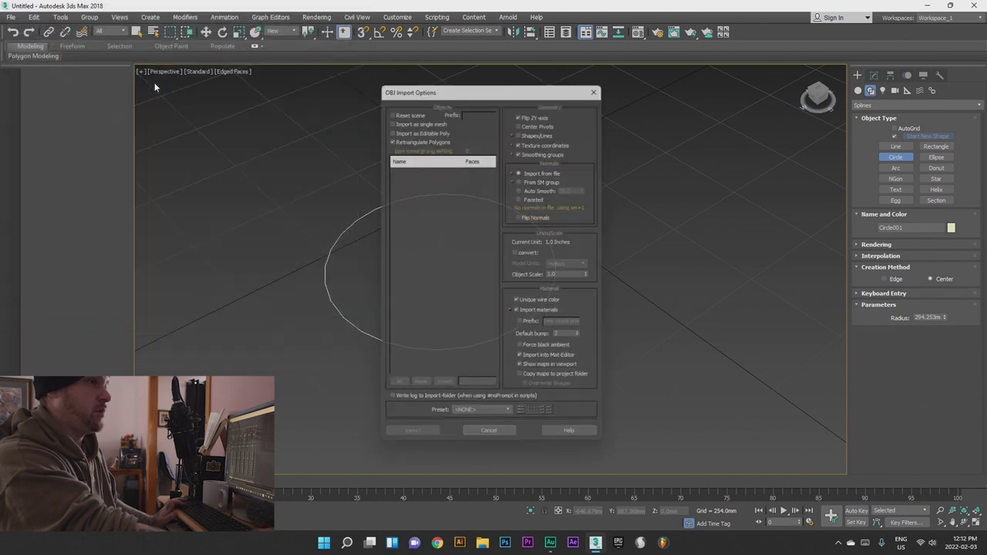
left_click(410, 442)
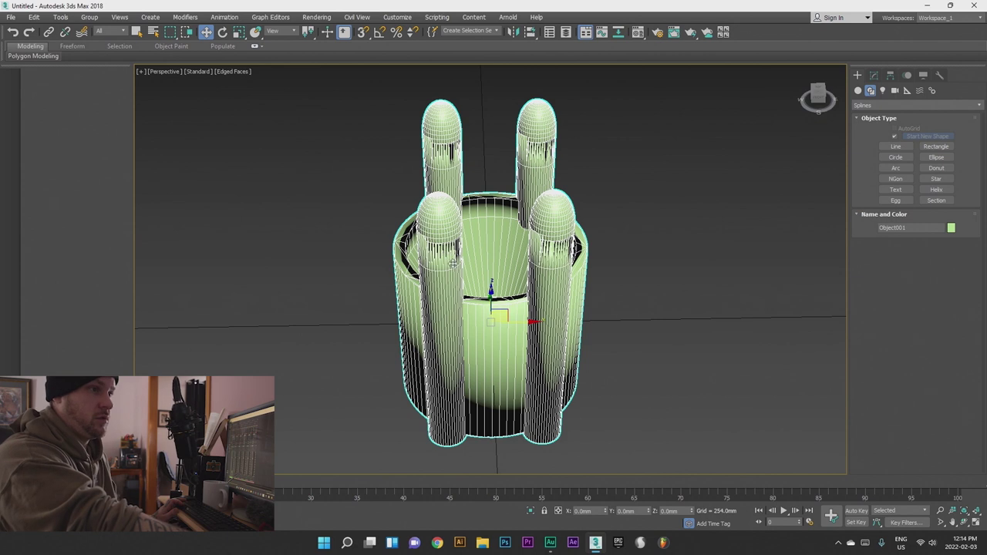
scroll(454, 263, "down", 10)
middle_click_drag(452, 302, 448, 280, "alt")
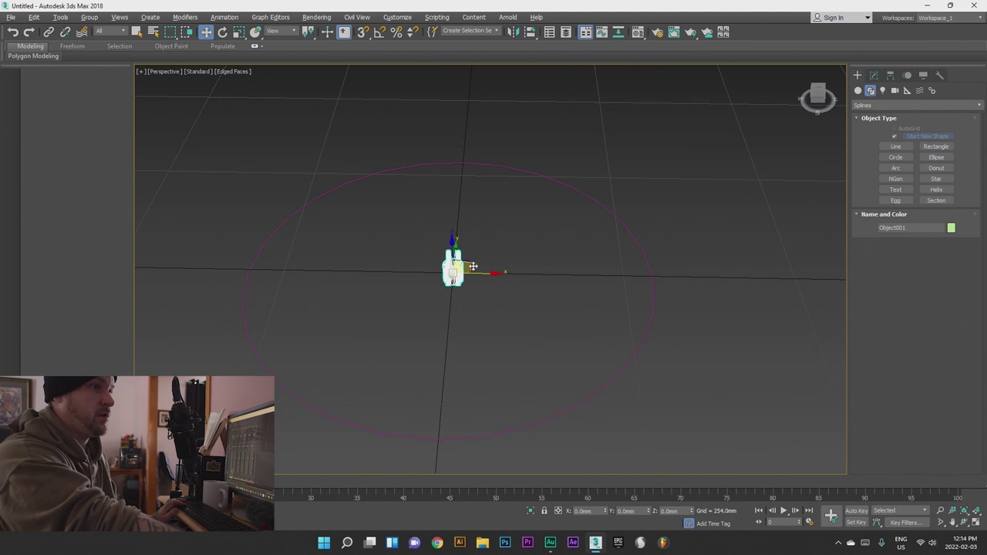
- Move the prong setting to about X -152, Y 105 mm inside the circle and pick the circle as its Spacing Tool path
left_click_drag(472, 266, 380, 222)
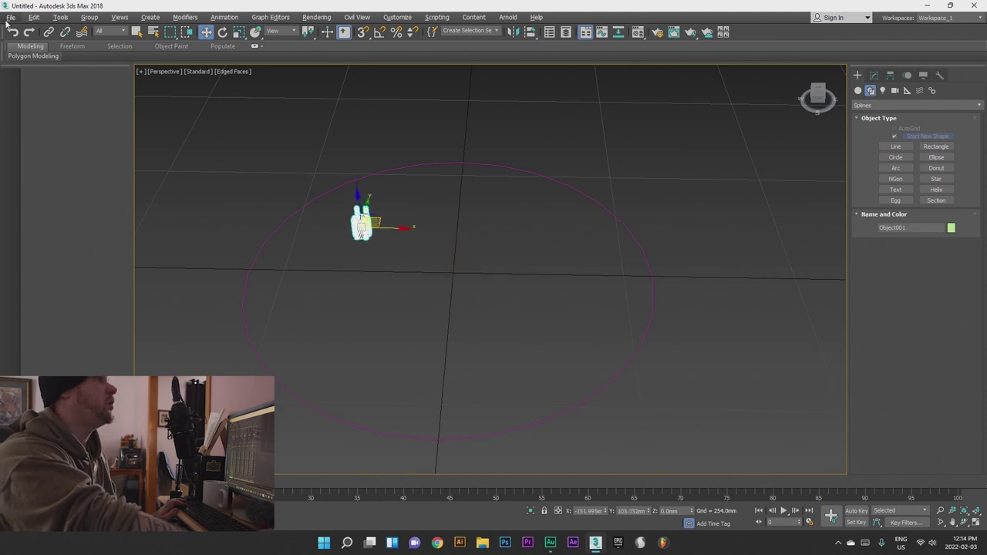
left_click(59, 17)
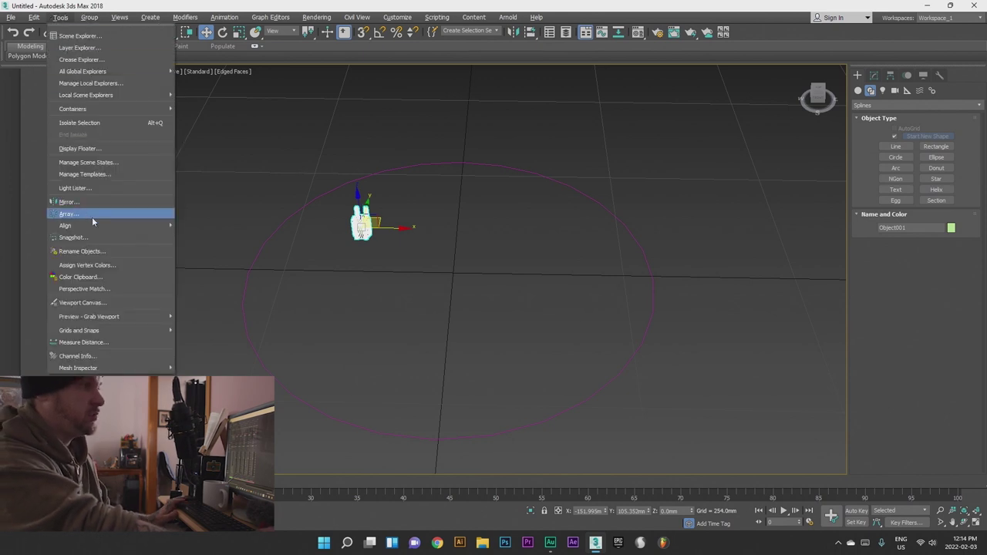
mouse_move(108, 225)
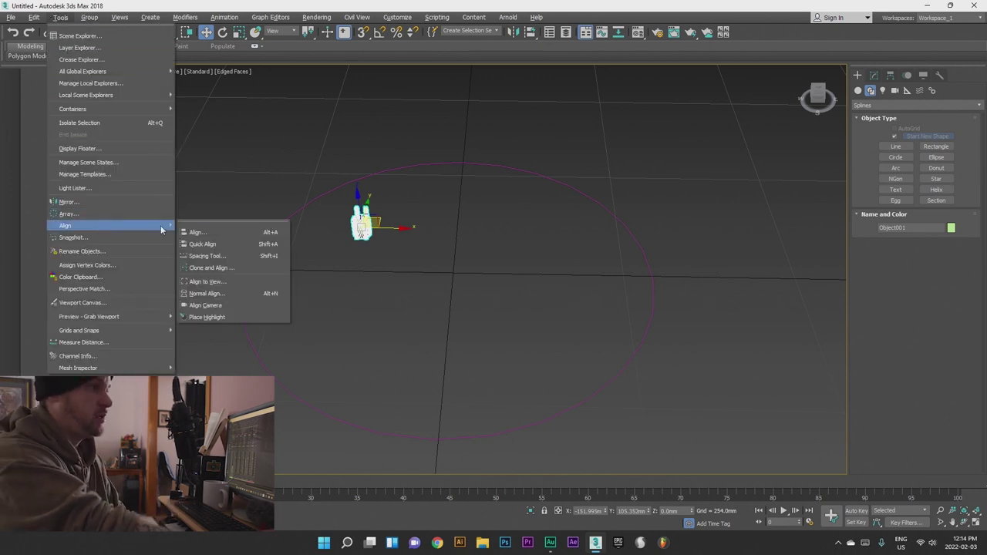
left_click(221, 257)
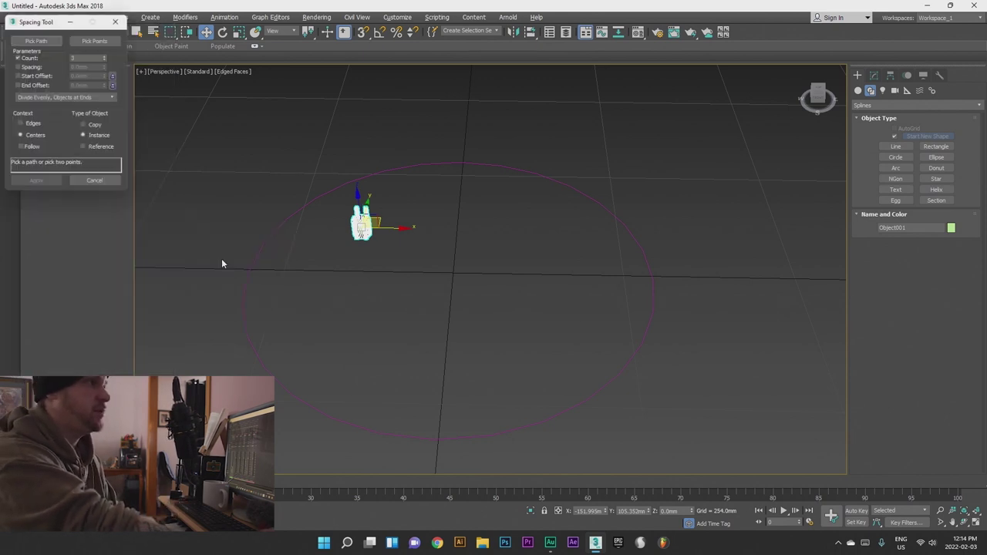
left_click(36, 40)
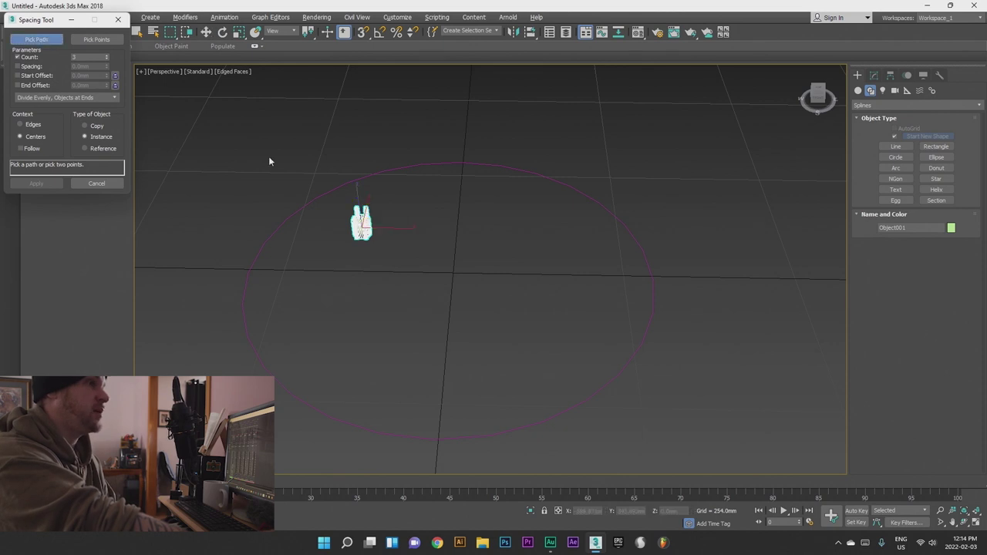
left_click(324, 190)
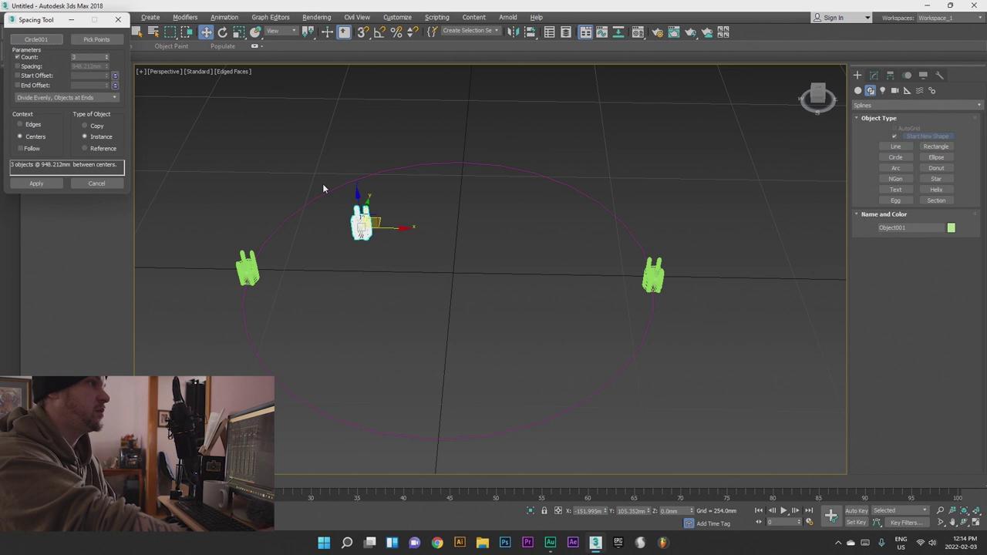
- Set the spacing count to 68 and make the copied settings follow the circle's direction
left_click(108, 55)
left_click(108, 56)
left_click(108, 56)
left_click(108, 55)
left_click(108, 56)
left_click(108, 56)
left_click(108, 55)
left_click(108, 56)
left_click(108, 56)
left_click(108, 56)
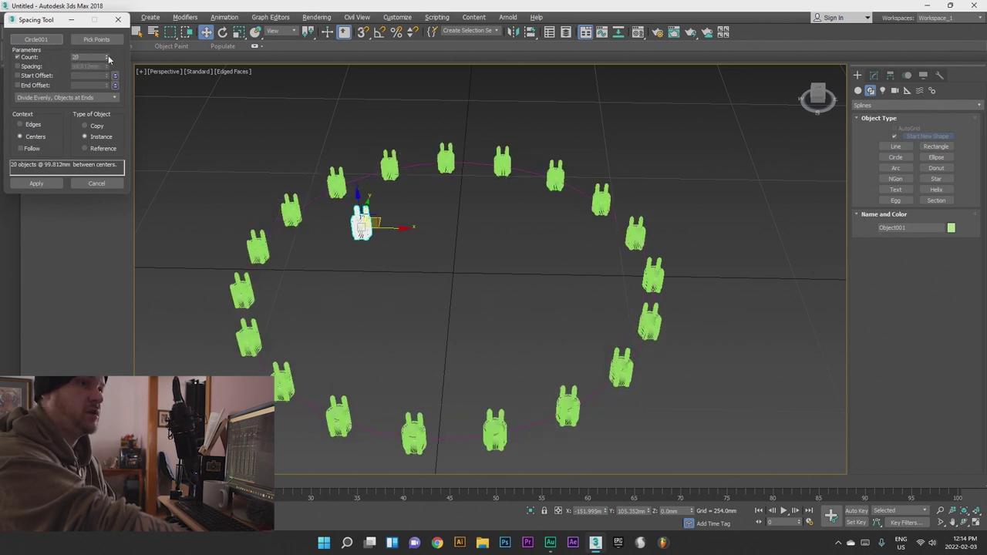
left_click(108, 55)
left_click(108, 56)
left_click(108, 55)
left_click(108, 55)
left_click(108, 55)
left_click(108, 55)
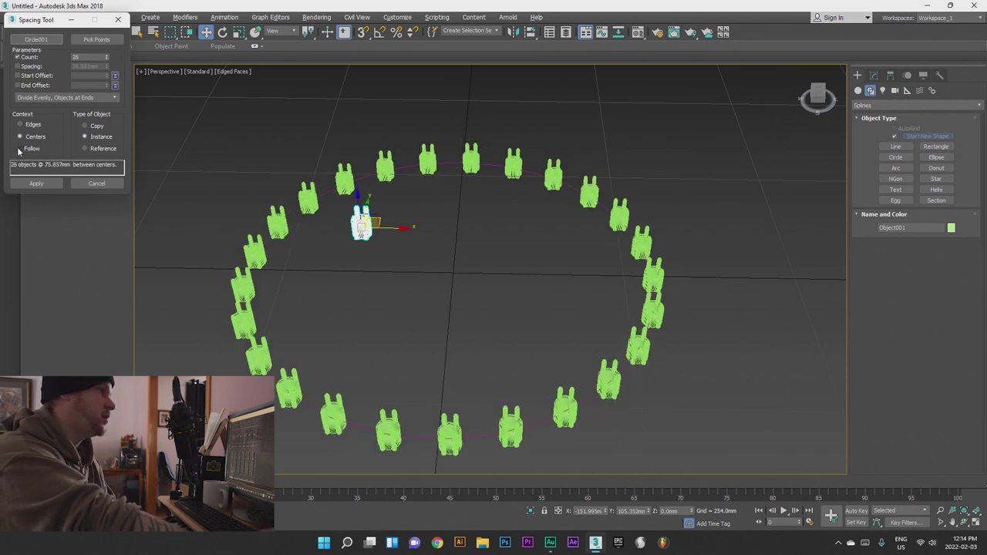
left_click(21, 150)
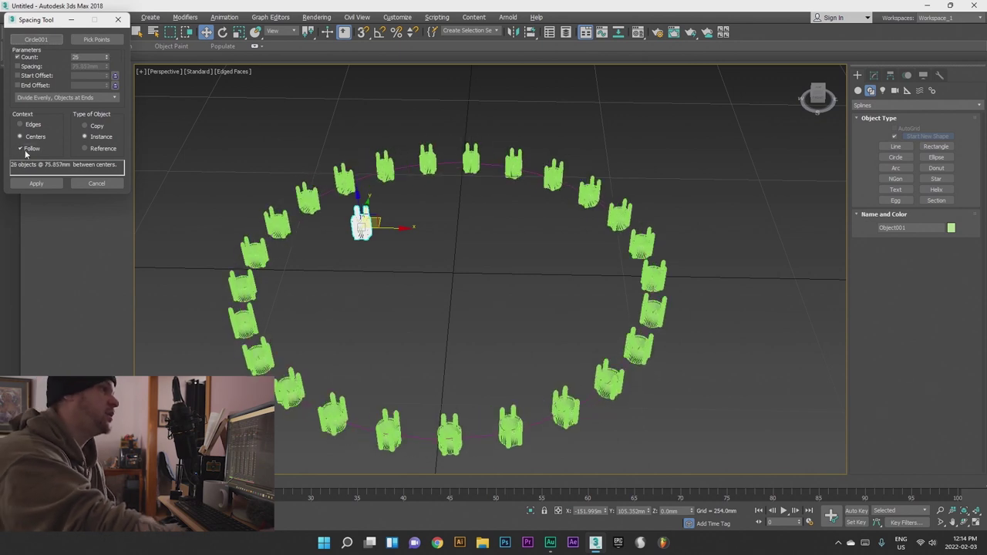
left_click(108, 57)
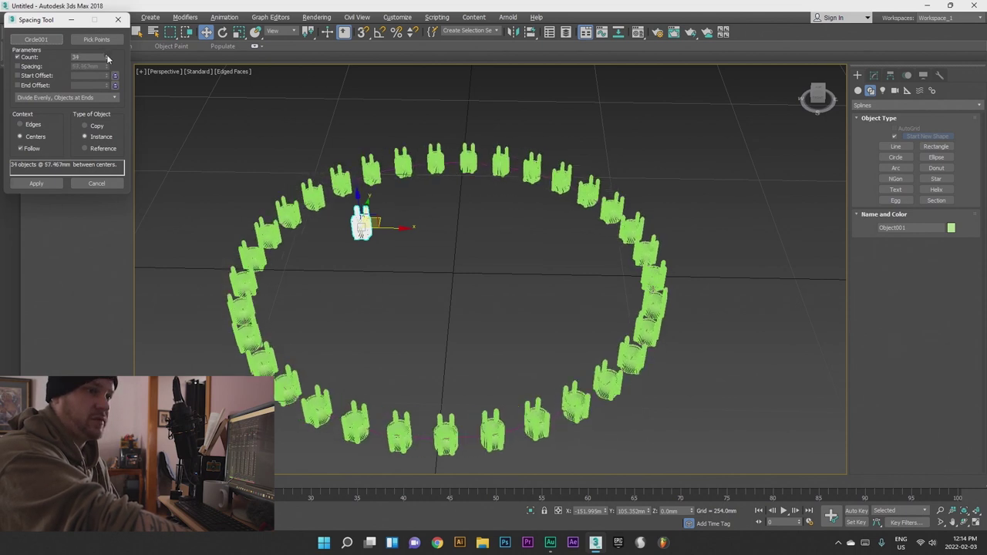
left_click_drag(107, 58, 107, 58)
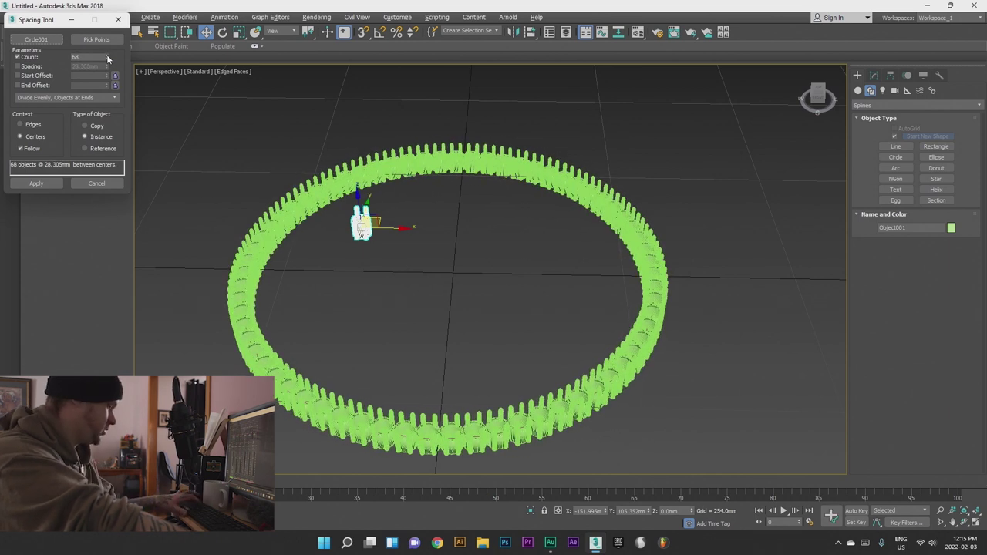
- Adjust the spacing count to 69 in the top view and inspect the contact between neighbouring settings
key("t")
scroll(352, 271, "down", 12)
scroll(300, 233, "up", 3)
scroll(301, 235, "up", 2)
scroll(306, 245, "down", 2)
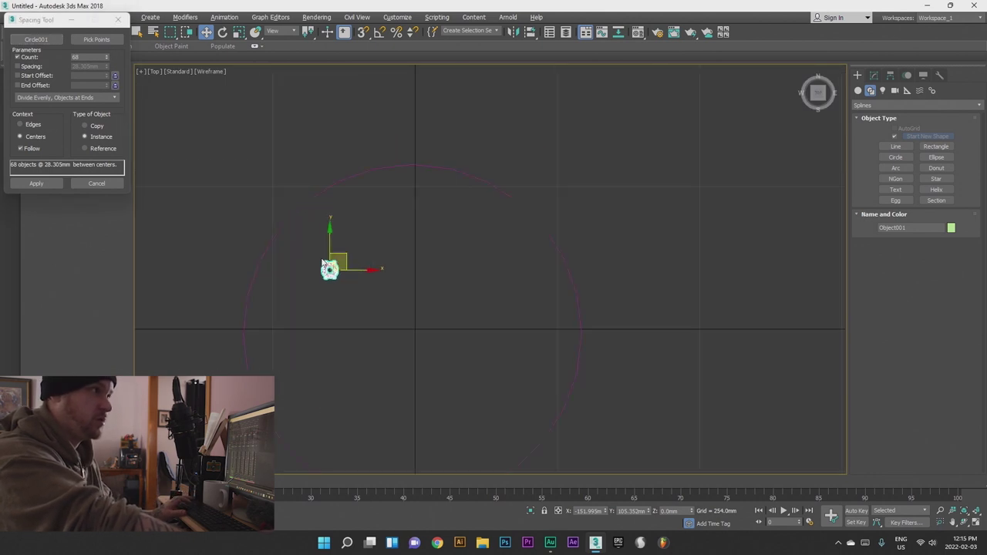
scroll(325, 265, "up", 2)
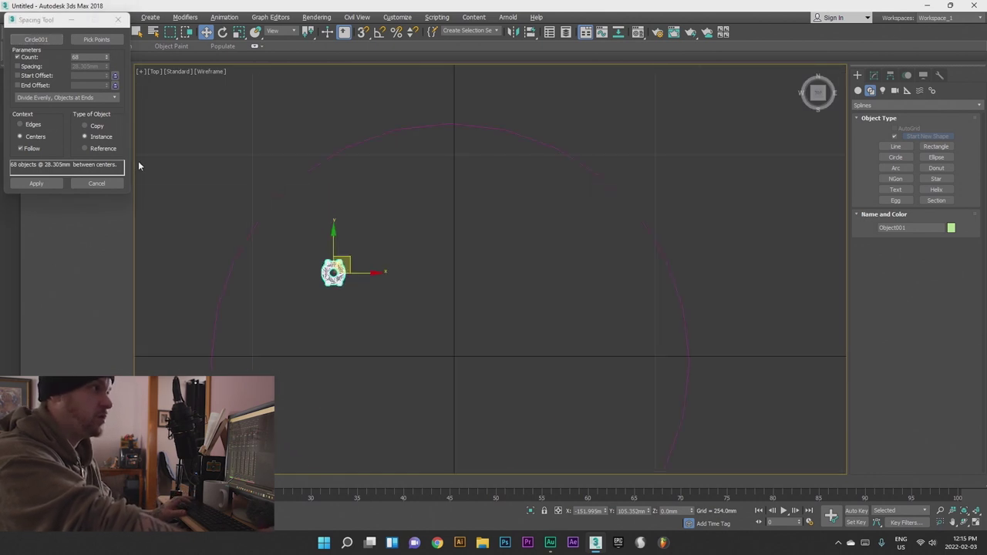
left_click(107, 58)
scroll(362, 126, "up", 10)
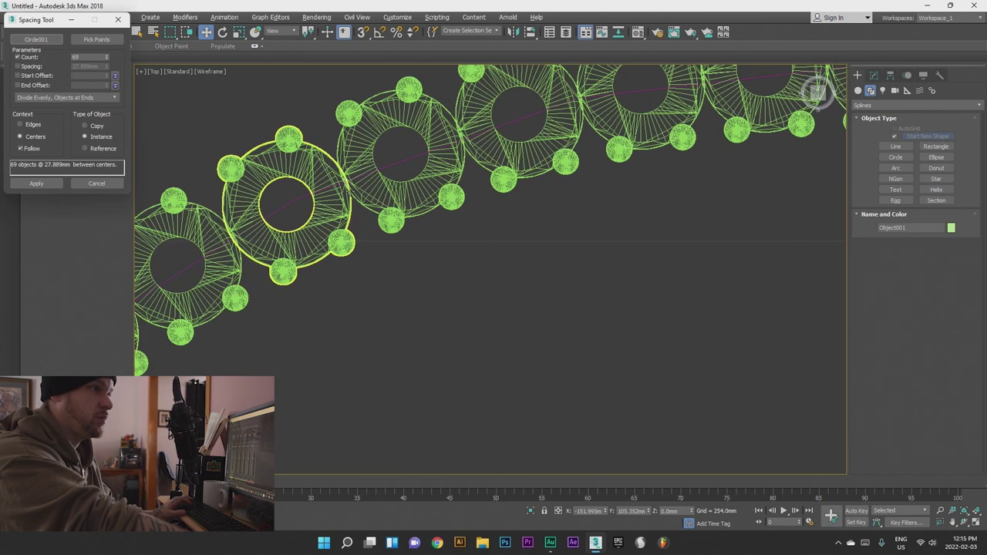
scroll(344, 175, "down", 6)
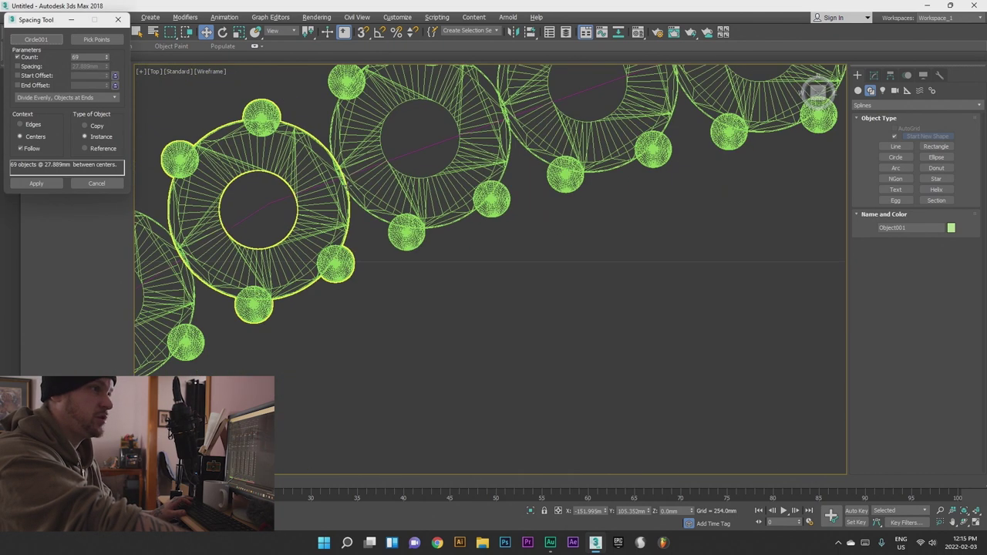
- Apply the spacing to create the ring of settings and delete the original setting inside it
scroll(336, 204, "down", 1)
scroll(311, 270, "down", 5)
middle_click_drag(410, 337, 340, 294)
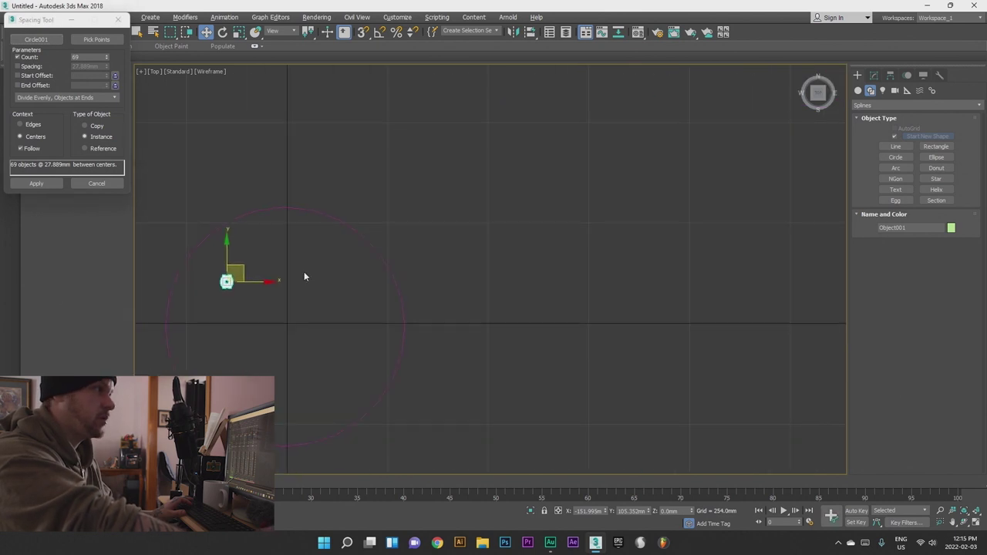
left_click(39, 182)
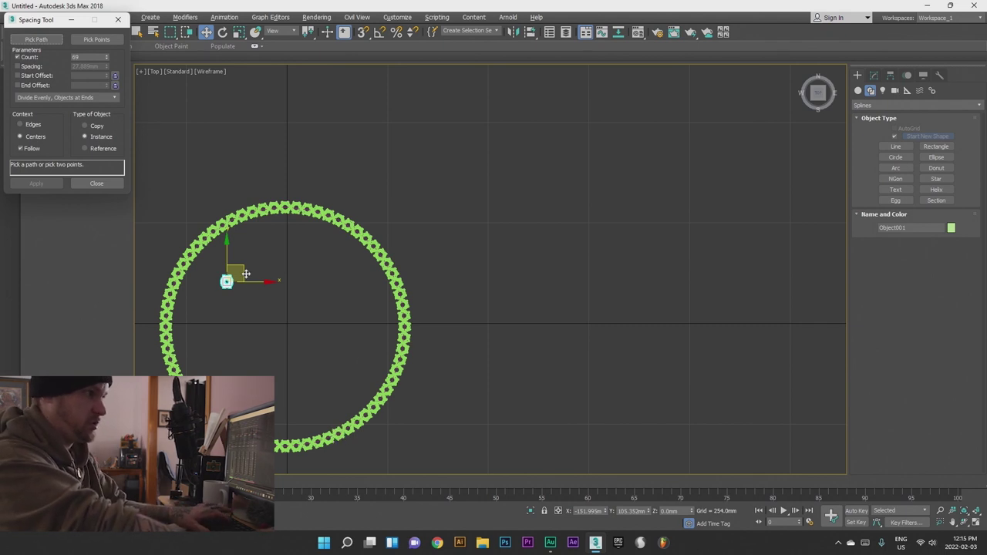
key("Delete")
- Select the circle spline under the ring of settings and set its interpolation steps to 43
scroll(345, 460, "up", 5)
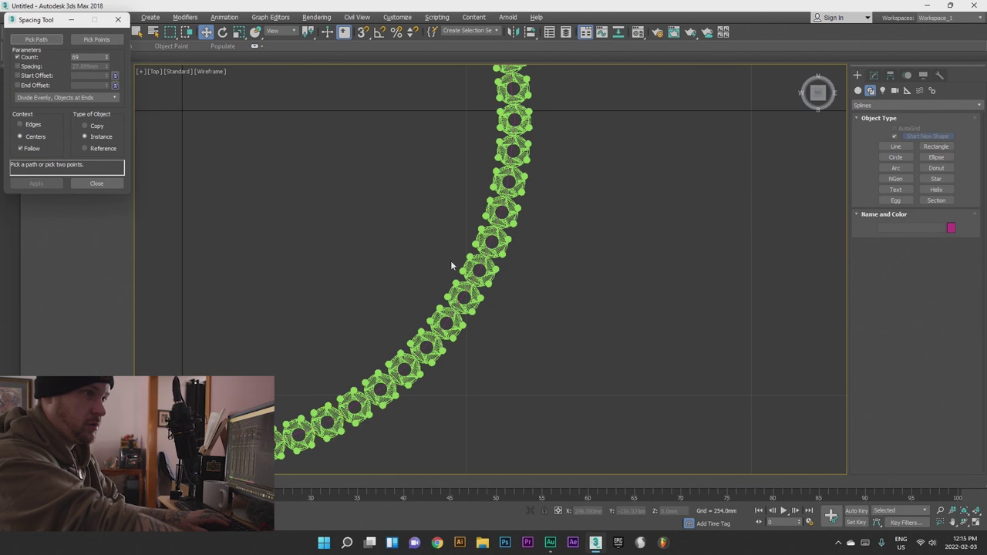
left_click(380, 392)
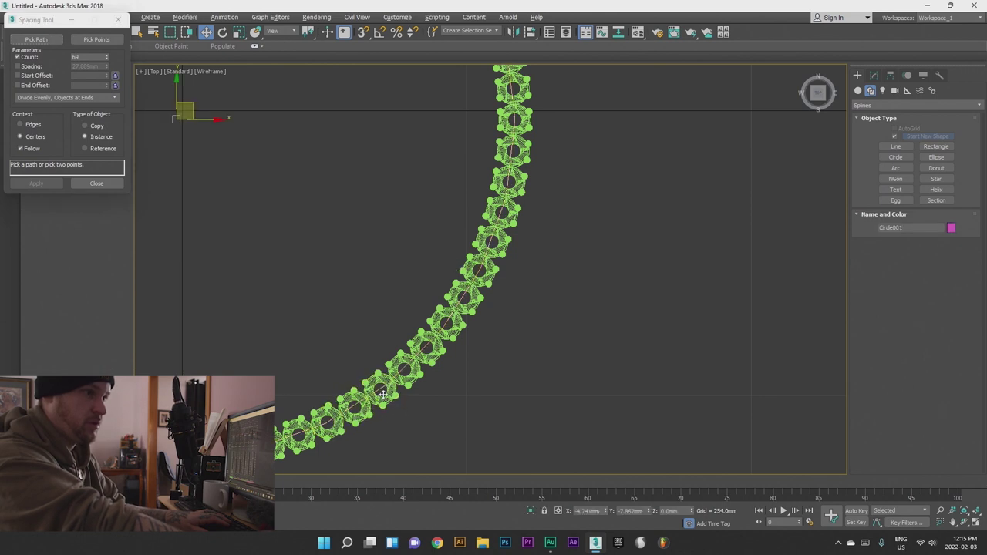
scroll(378, 392, "down", 3)
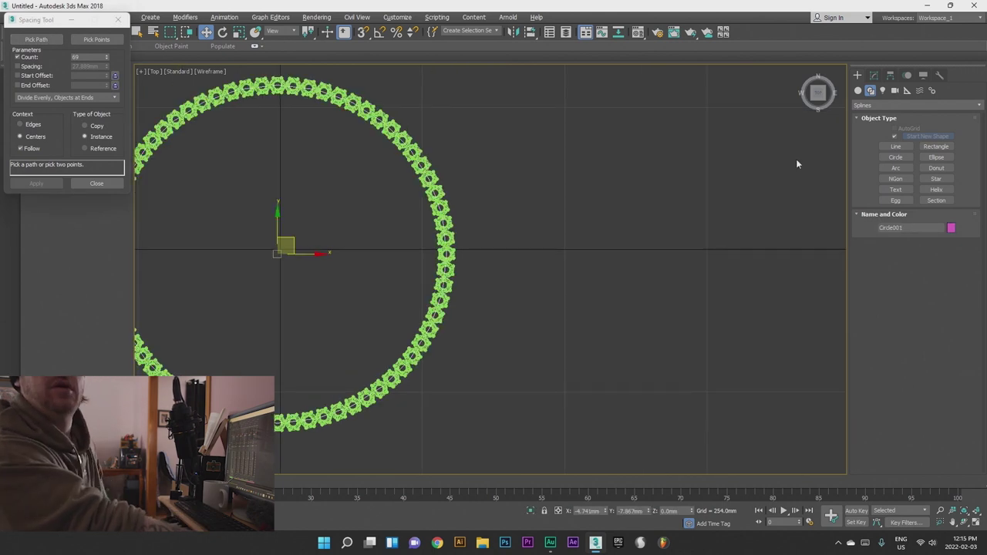
left_click(874, 75)
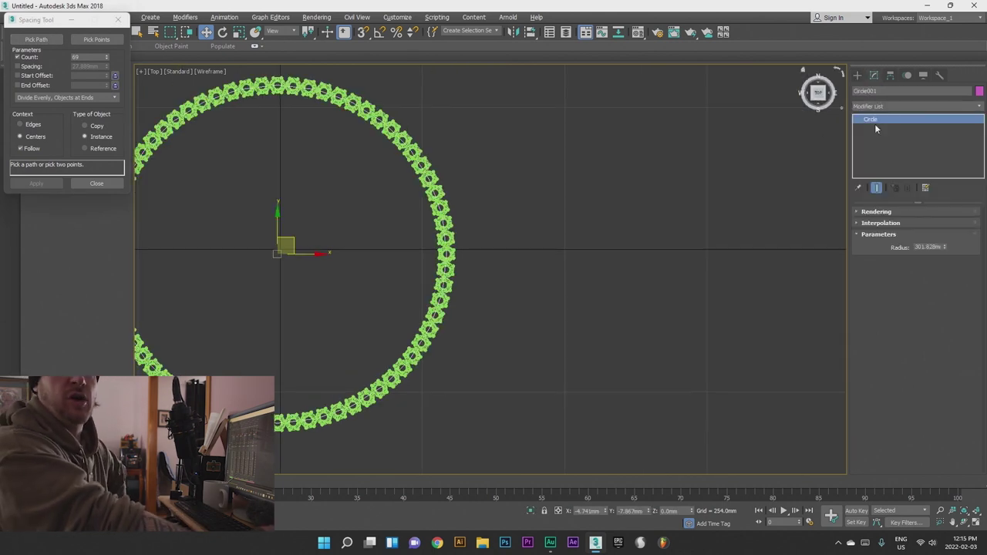
left_click(880, 223)
left_click(942, 232)
left_click(942, 232)
left_click(942, 232)
left_click(942, 232)
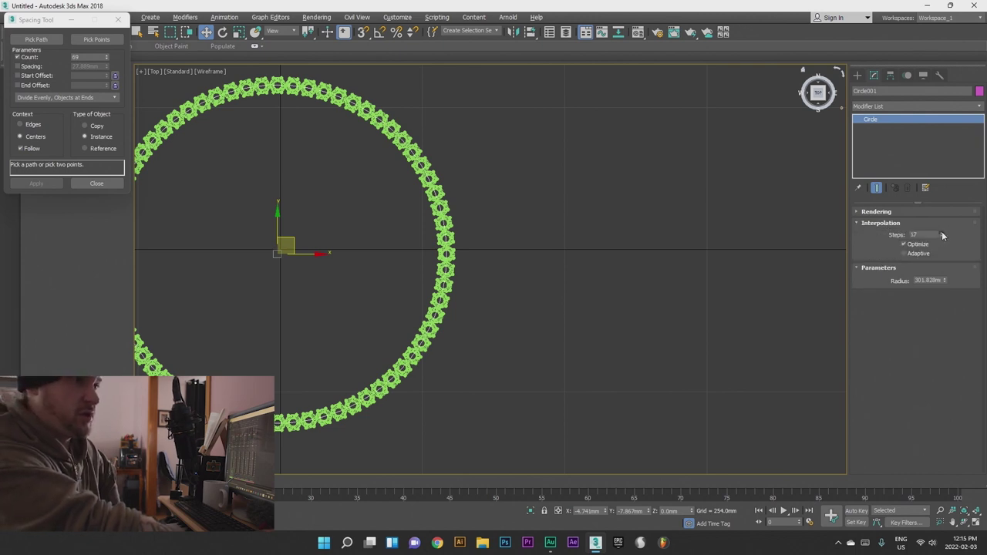
left_click(942, 233)
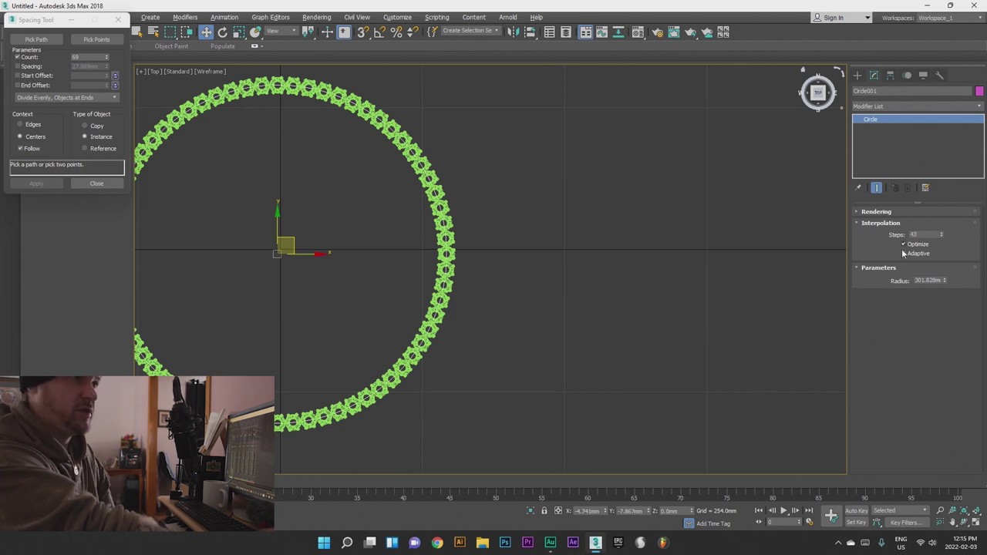
- Scale the circle spline down uniformly to about 97.6 percent so it runs nearer the settings' inner prongs
key("r")
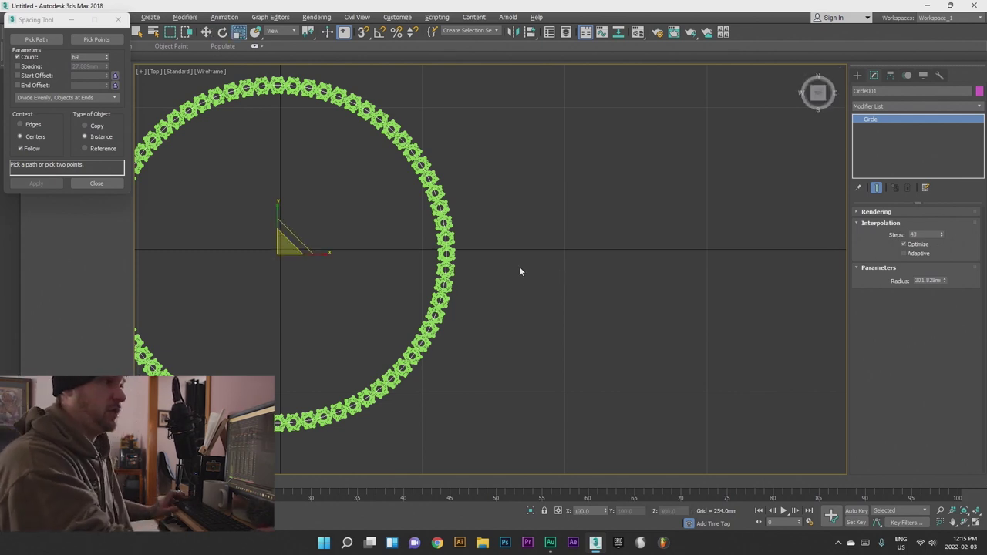
left_click(294, 246)
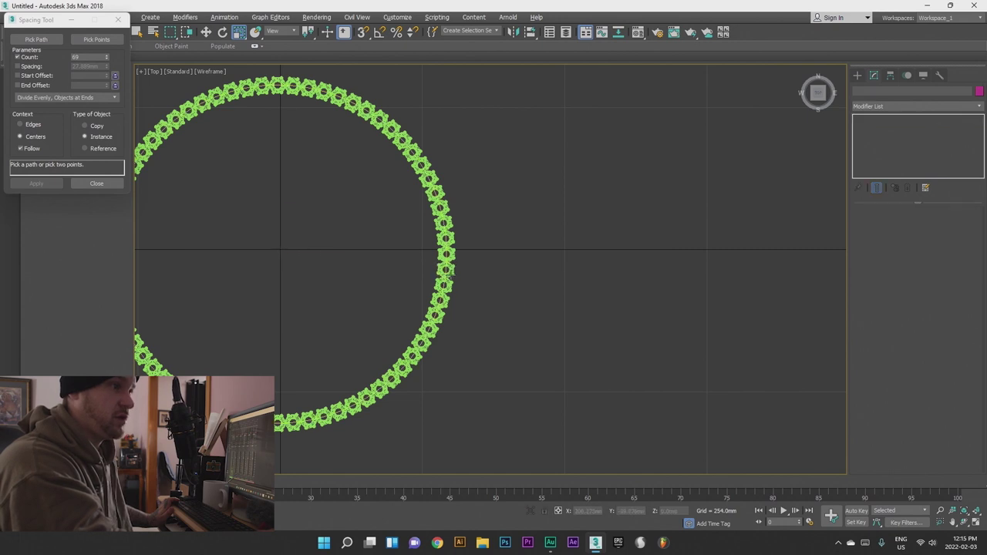
left_click(447, 274)
left_click_drag(302, 245, 303, 247)
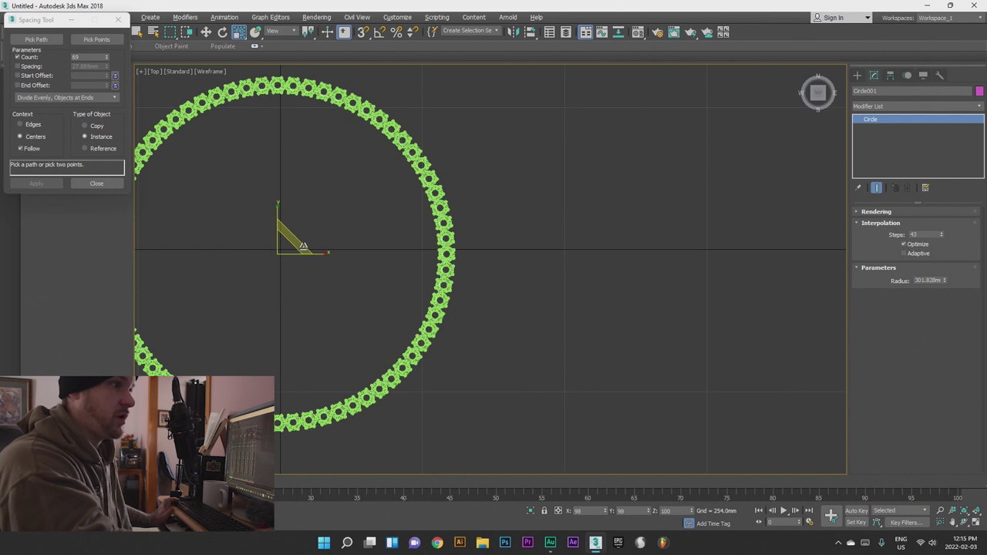
scroll(437, 248, "up", 8)
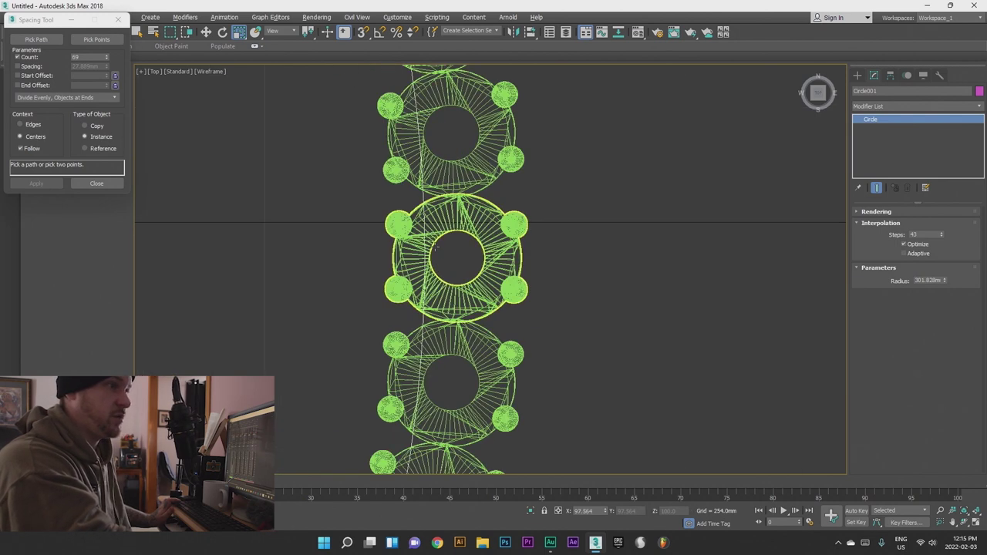
scroll(443, 277, "down", 7)
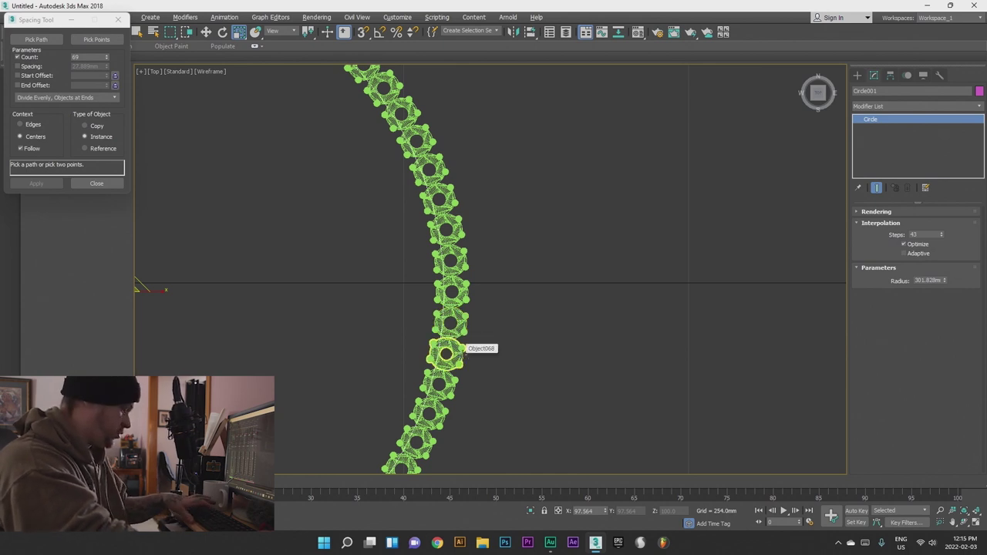
- Add an Extrude modifier to the circle in the perspective view and set its amount to 12.7 mm
key("p")
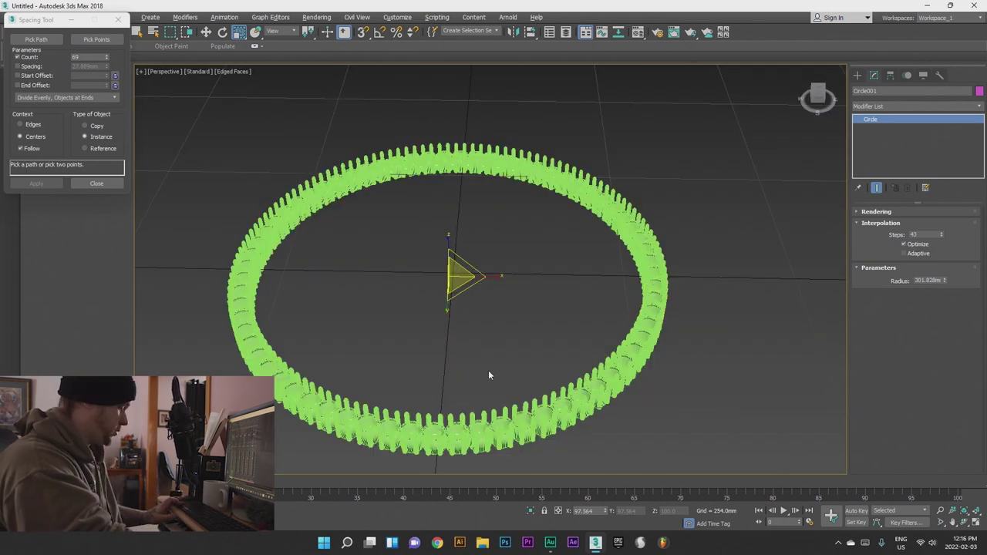
middle_click_drag(498, 364, 428, 285, "alt")
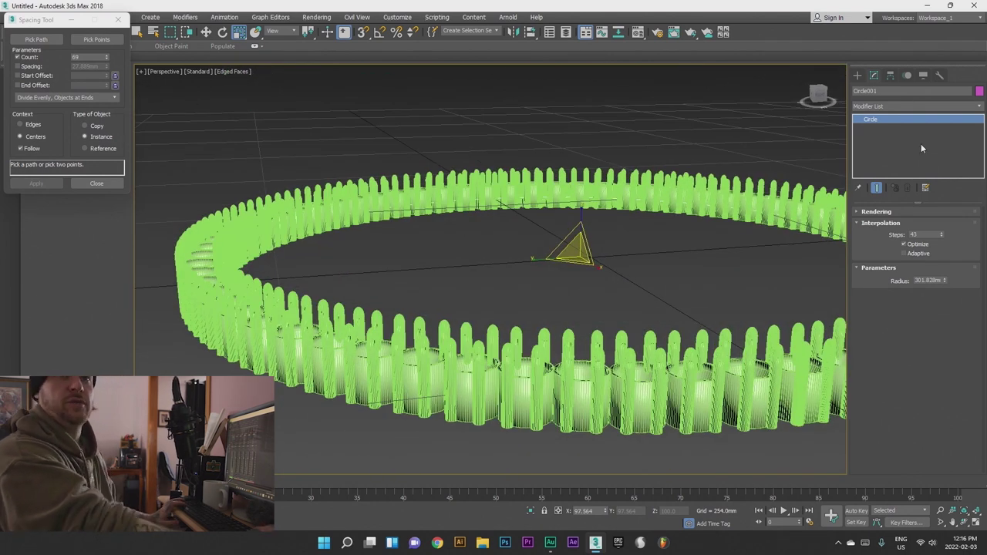
left_click(888, 106)
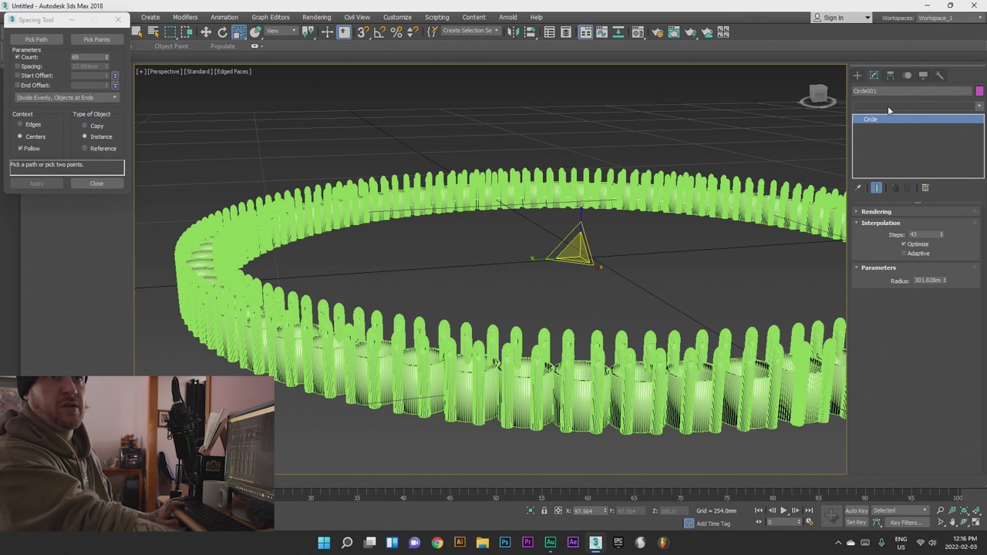
left_click(889, 107)
left_click(896, 102)
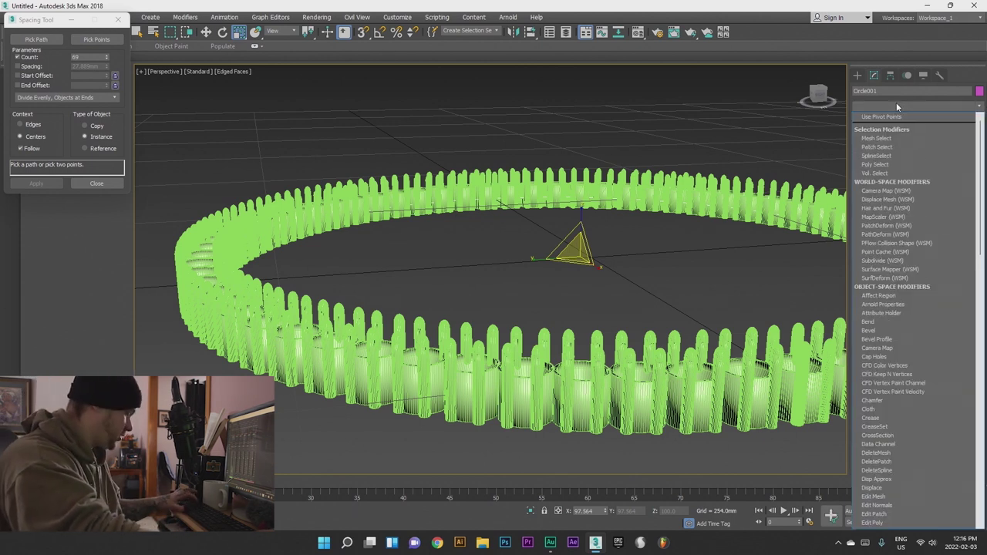
type("ex")
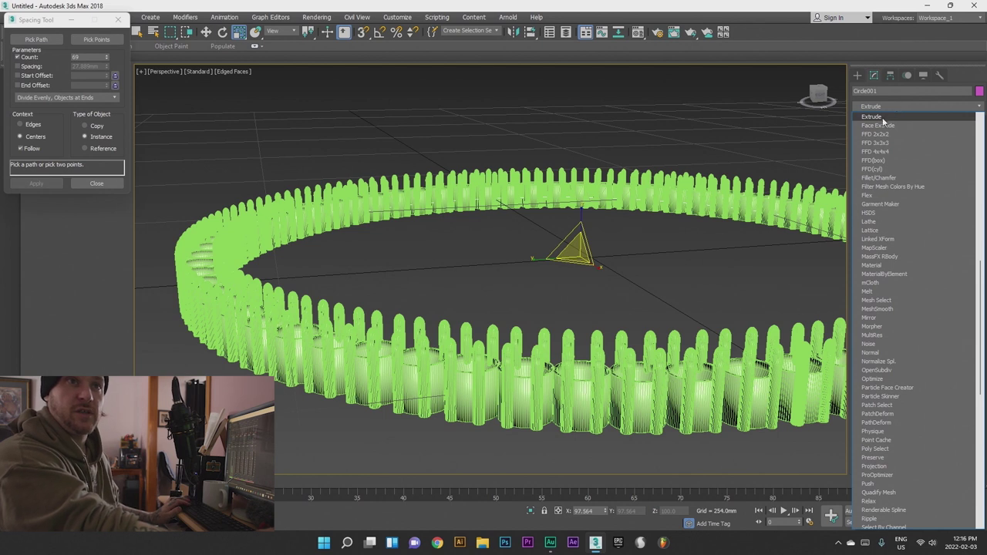
key("Return")
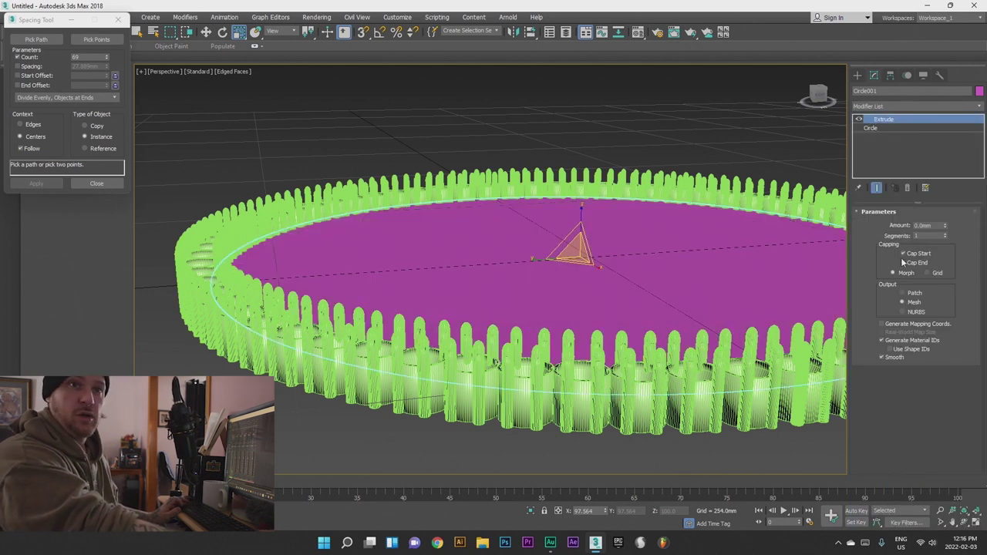
left_click(945, 225)
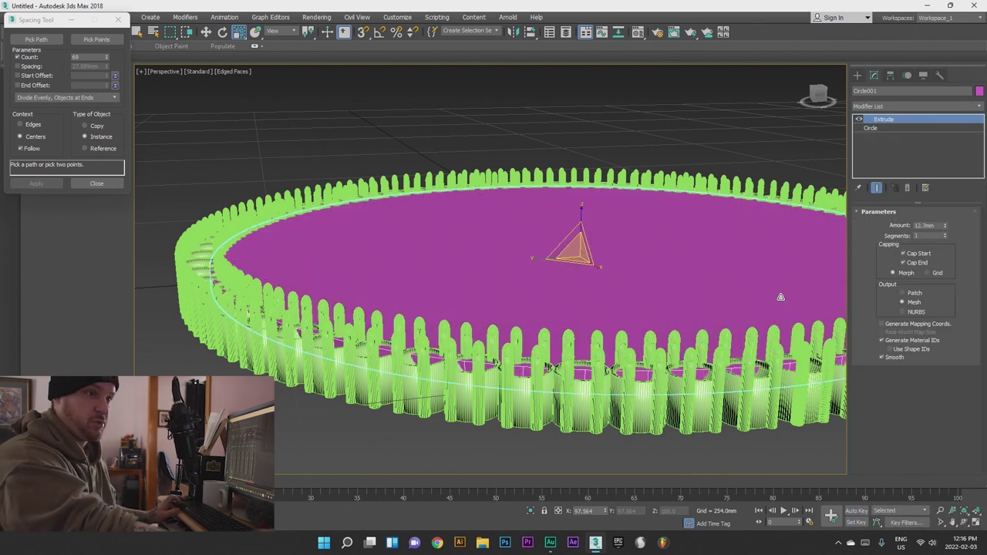
- Convert the extruded circle plate to an Editable Poly
middle_click_drag(653, 329, 600, 317, "alt")
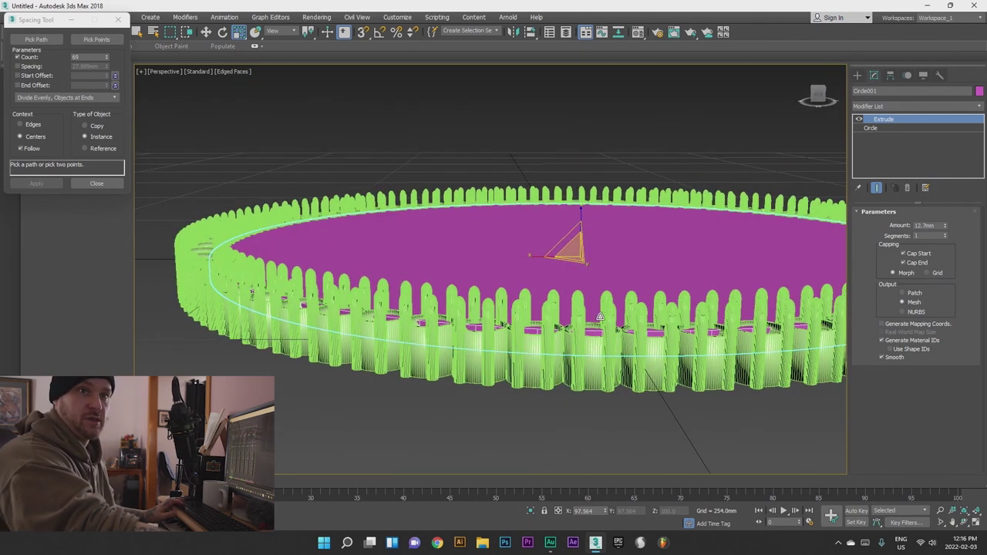
right_click(639, 245)
mouse_move(698, 345)
left_click(749, 352)
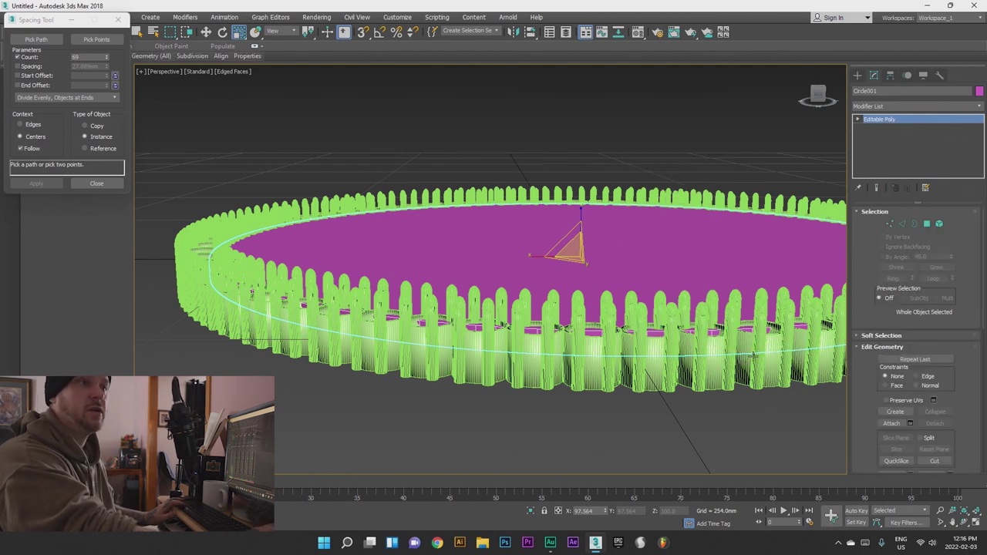
- Lower the plate along Z to about -10.8 mm so it sits down within the ring of settings
key("w")
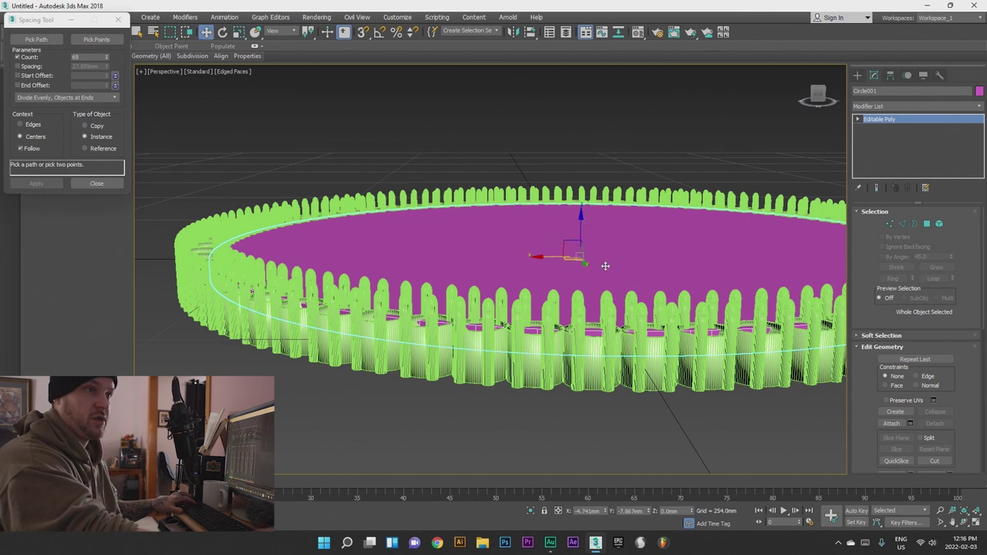
mouse_move(586, 226)
left_mouse_down()
mouse_move(585, 217)
mouse_move(589, 242)
left_mouse_up()
middle_click_drag(622, 273, 566, 244, "alt")
left_click_drag(584, 250, 583, 246)
middle_click_drag(593, 235, 482, 270, "alt")
- Select the plate's top polygon and raise it to about 6.75 mm in Z
left_click(927, 223)
left_click(611, 251)
left_click_drag(587, 228, 590, 221)
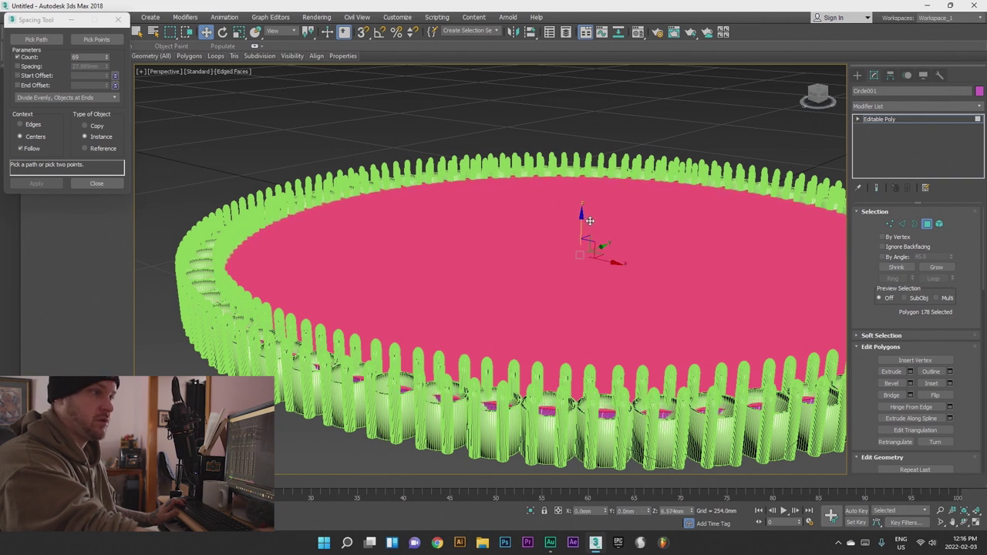
- Lower the plate's top polygon by about 3.8 mm so it barely cuts into the stone seats
scroll(505, 280, "up", 5)
middle_click_drag(392, 322, 494, 287)
scroll(336, 318, "up", 4)
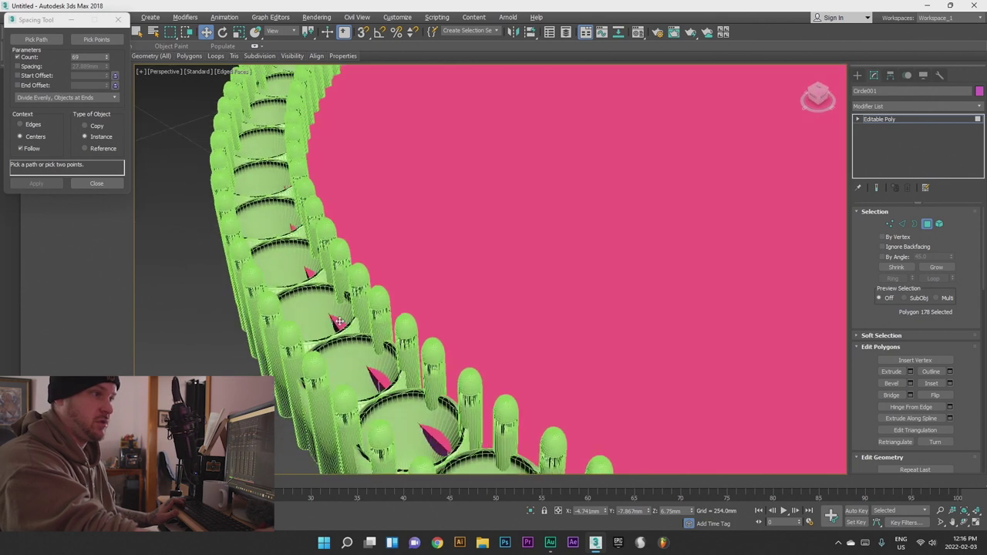
scroll(339, 322, "up", 1)
middle_click_drag(694, 226, 550, 313)
scroll(558, 311, "down", 3)
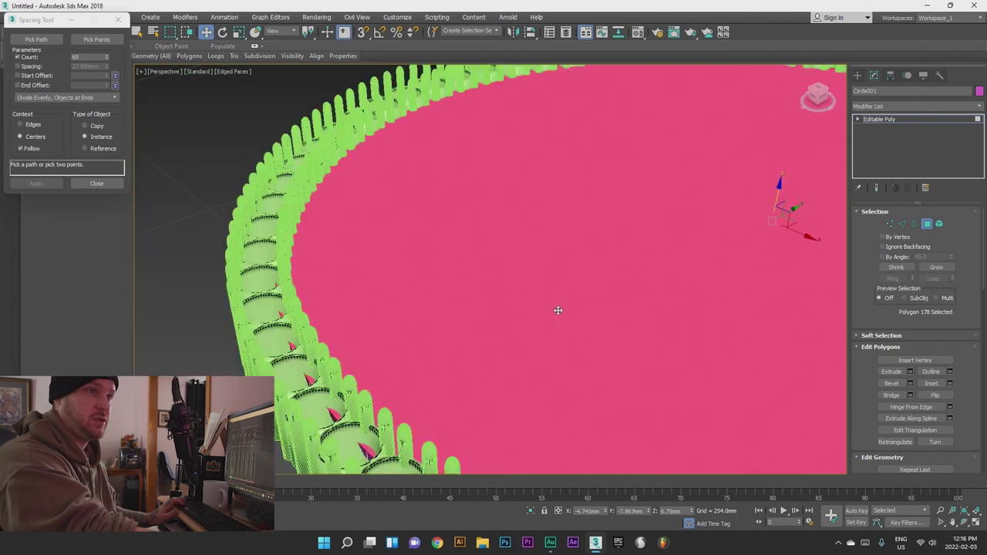
left_click_drag(784, 195, 790, 205)
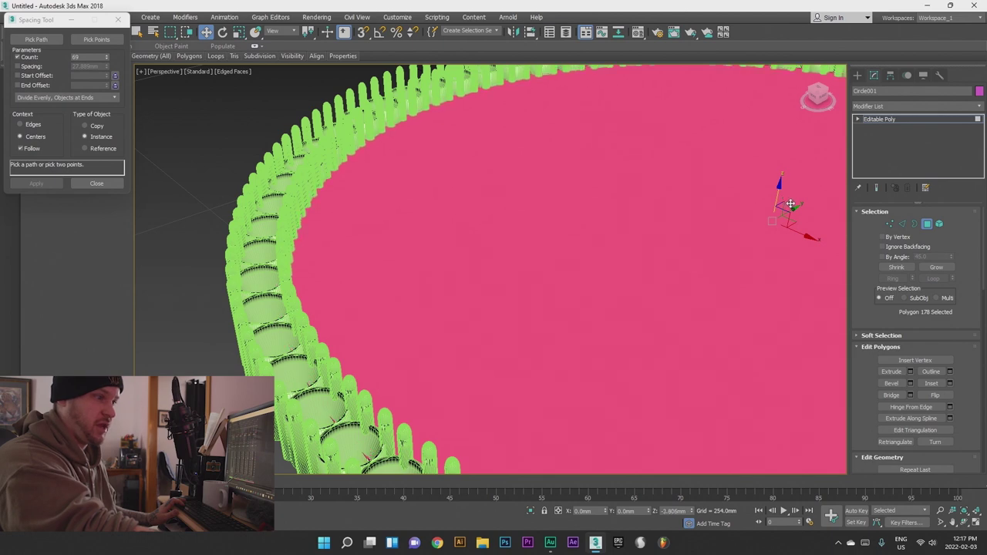
- Select the plate's bottom polygon and lower it in the Left view to about Z -10.97 mm, level with the settings' base
middle_click_drag(440, 367, 486, 258, "alt")
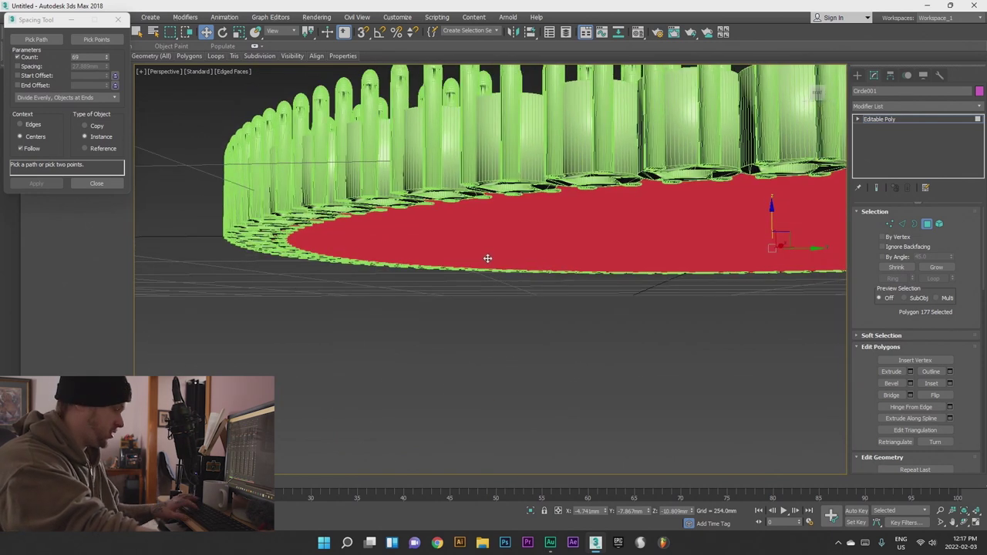
key("l")
scroll(496, 307, "up", 6)
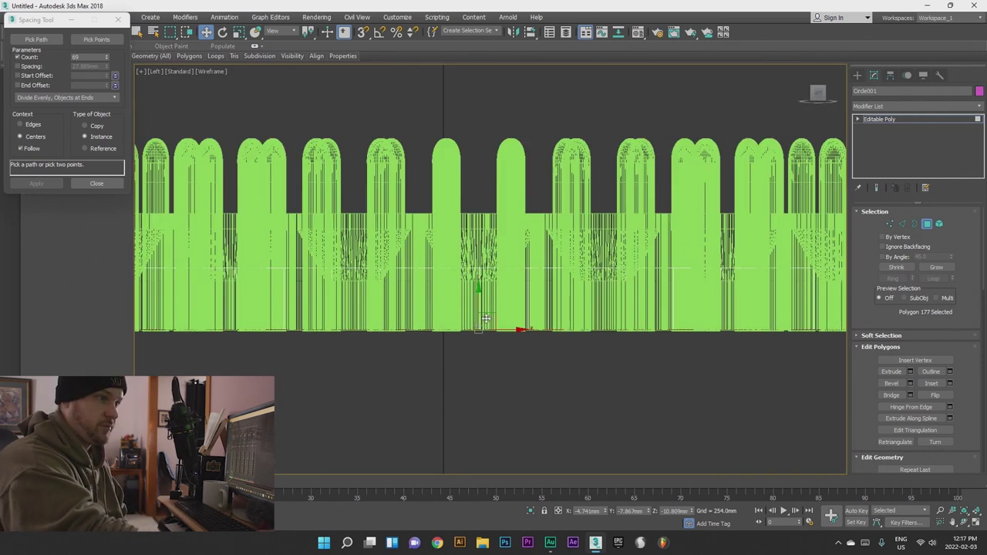
scroll(519, 357, "up", 3)
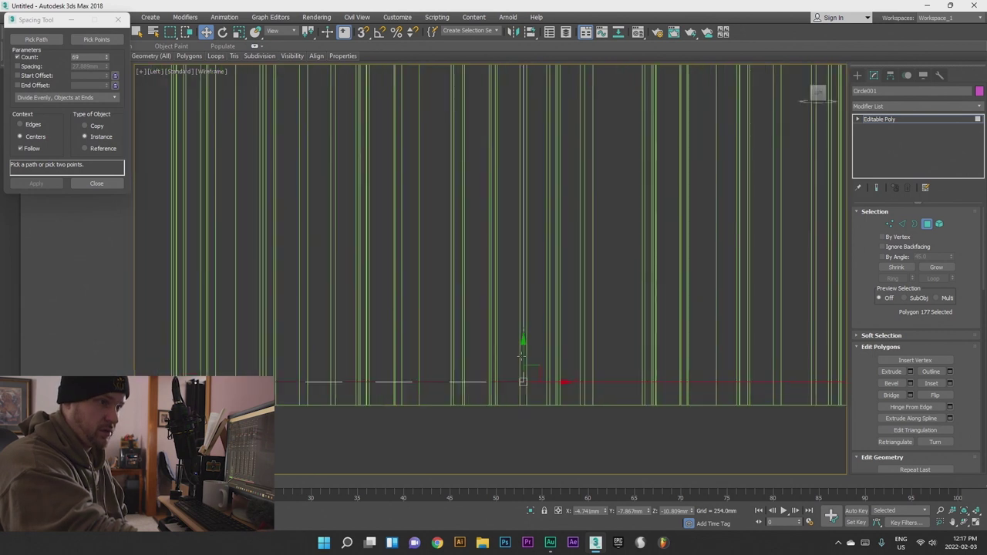
left_click_drag(525, 358, 524, 380)
scroll(525, 403, "up", 4)
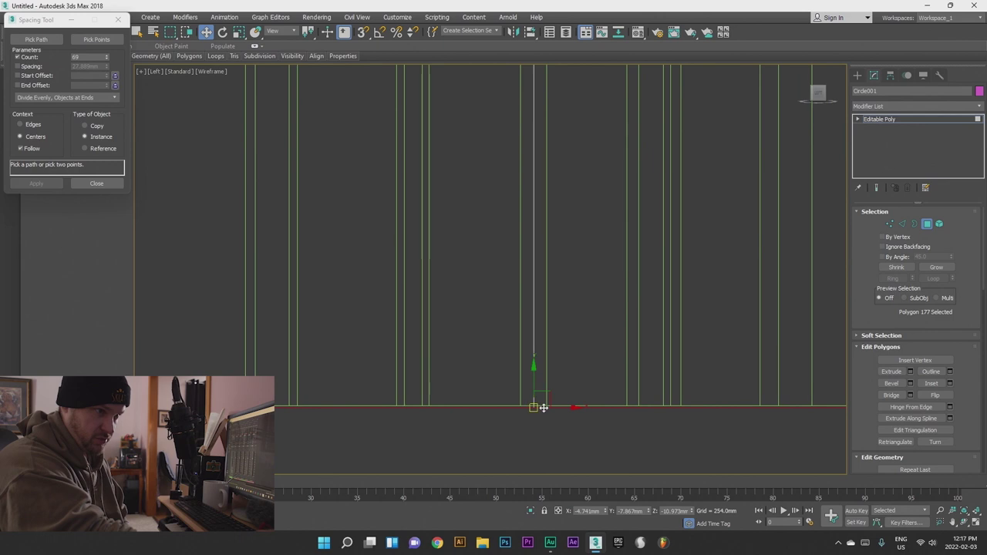
left_click_drag(529, 397, 530, 393)
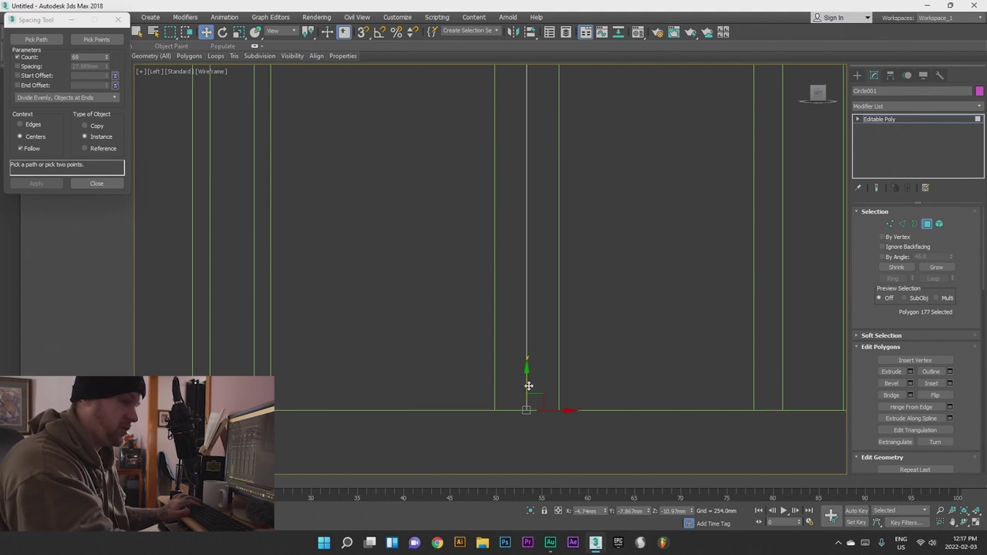
- Examine how the plate fits within the ring of settings in the Top, Left, Front and Perspective views
key("t")
key("z")
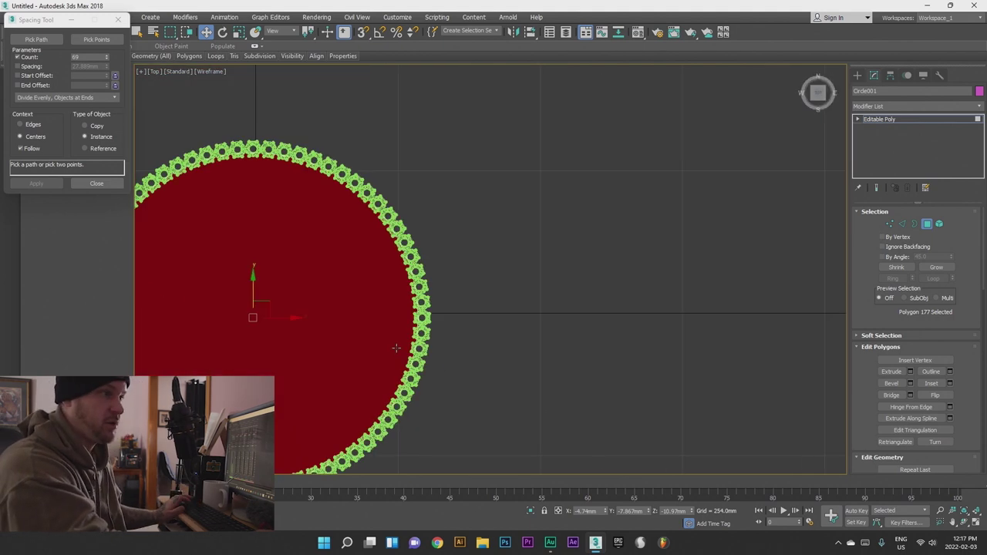
middle_click_drag(537, 371, 520, 310)
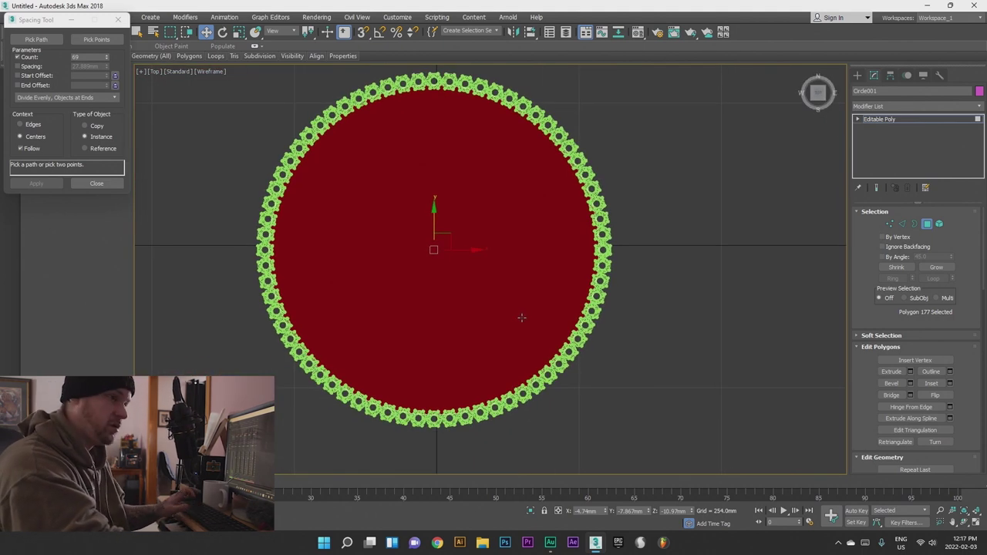
key("l")
scroll(523, 361, "down", 8)
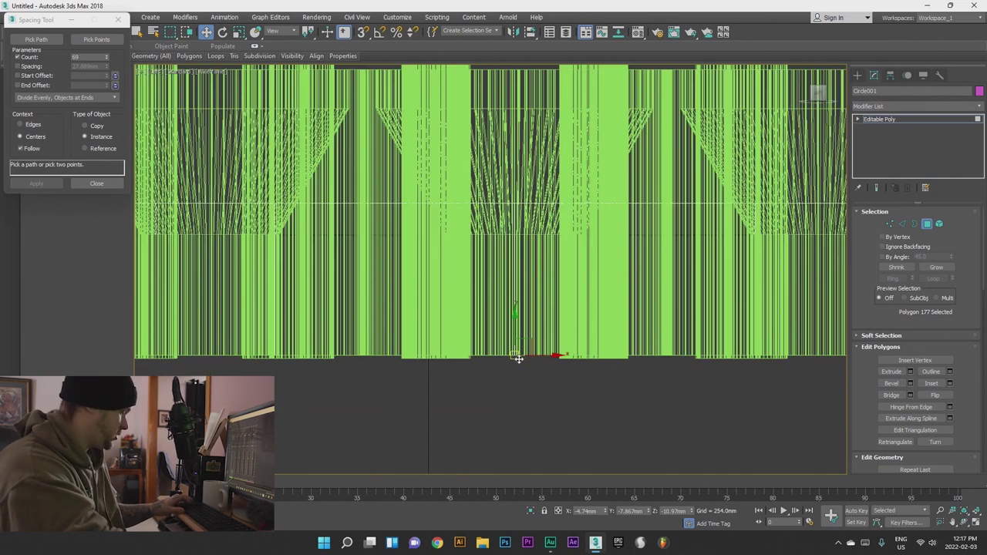
scroll(517, 355, "down", 8)
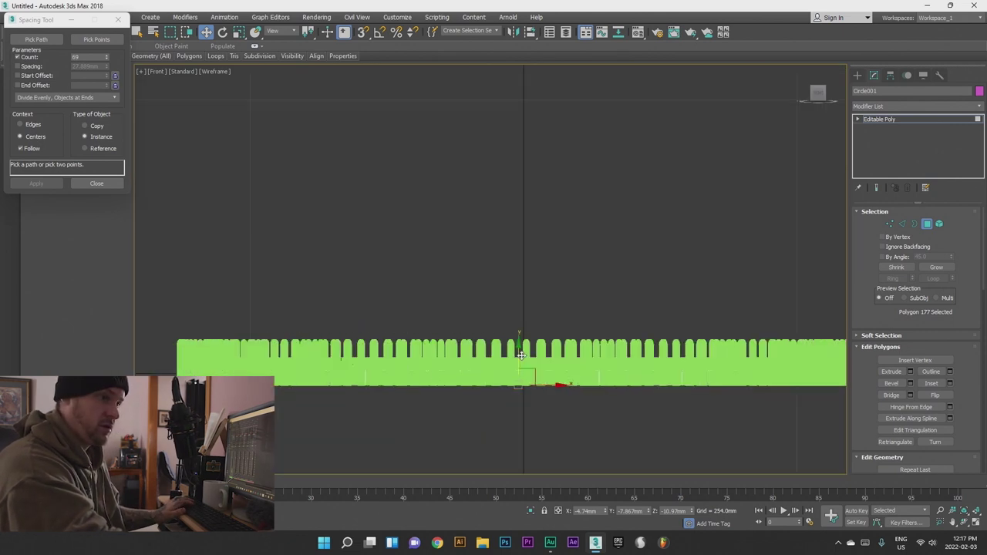
scroll(555, 372, "up", 3)
key("p")
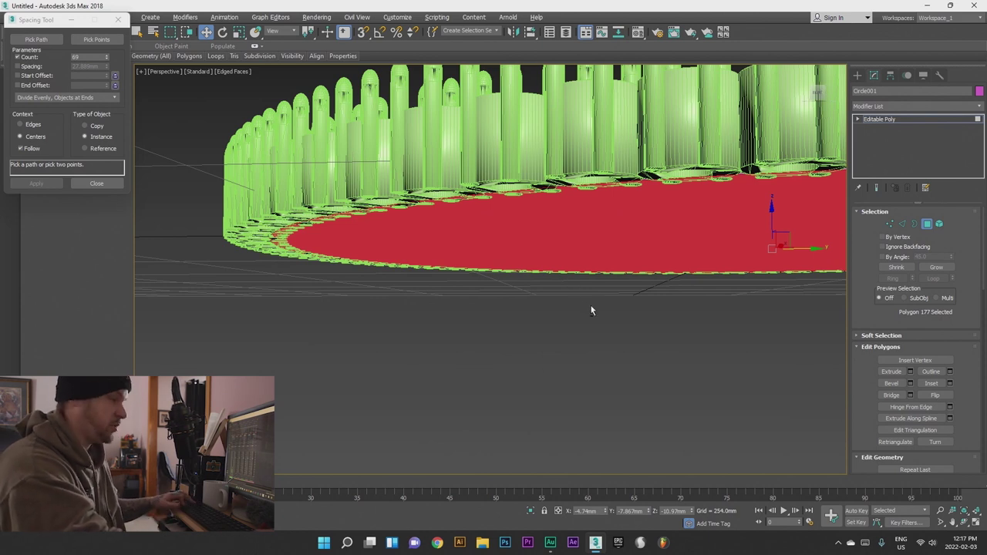
key("alt+w")
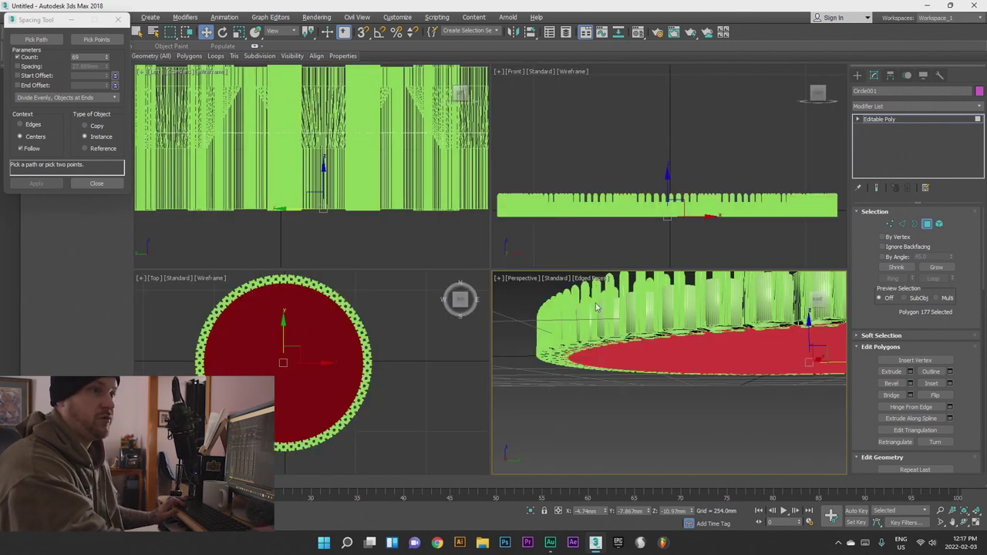
middle_click_drag(631, 345, 587, 389, "alt")
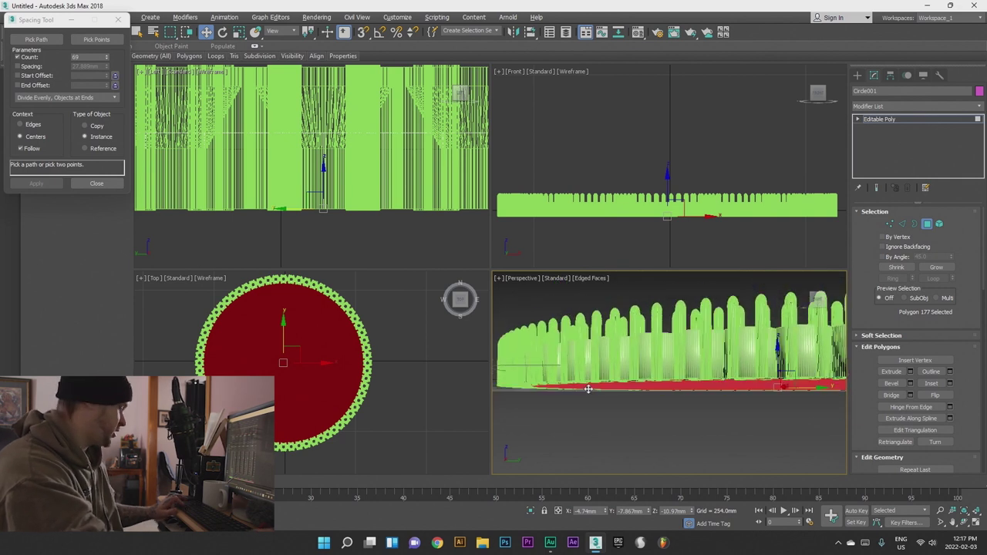
key("alt+w")
middle_click_drag(572, 280, 521, 329, "alt")
scroll(522, 329, "down", 4)
middle_click_drag(623, 349, 505, 326, "alt")
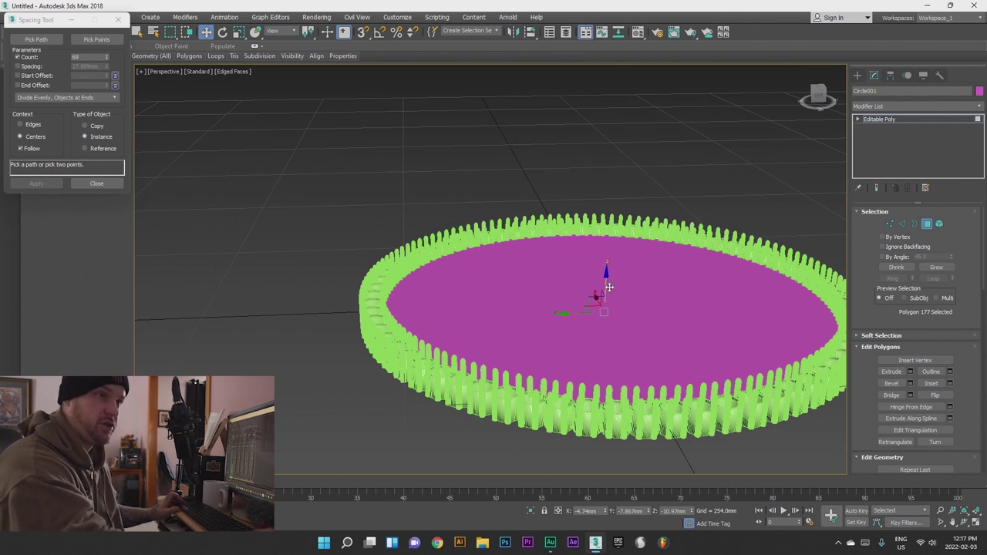
- Try to clone the plate's bottom polygon upward as an element, and undo the clone
left_click_drag(609, 284, 614, 237, "shift")
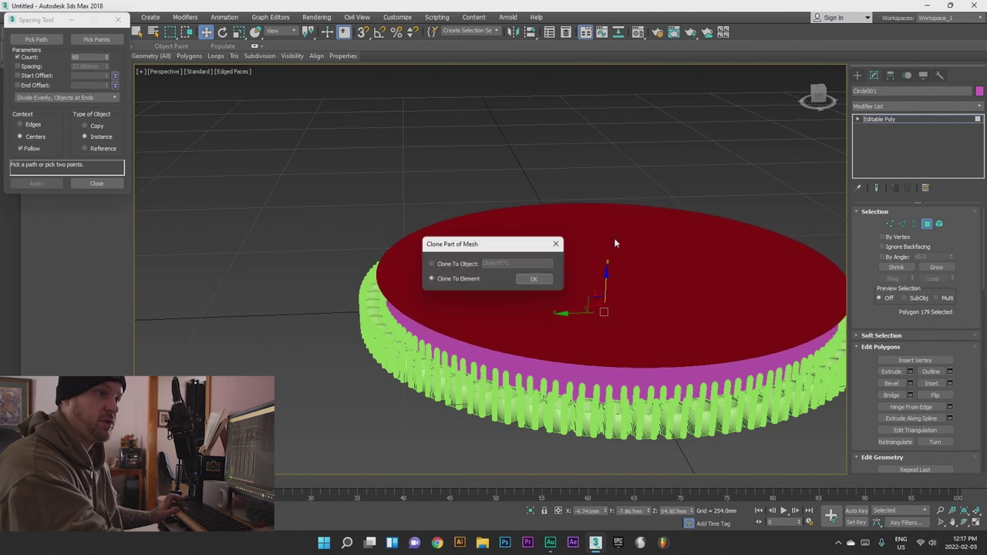
left_click(531, 280)
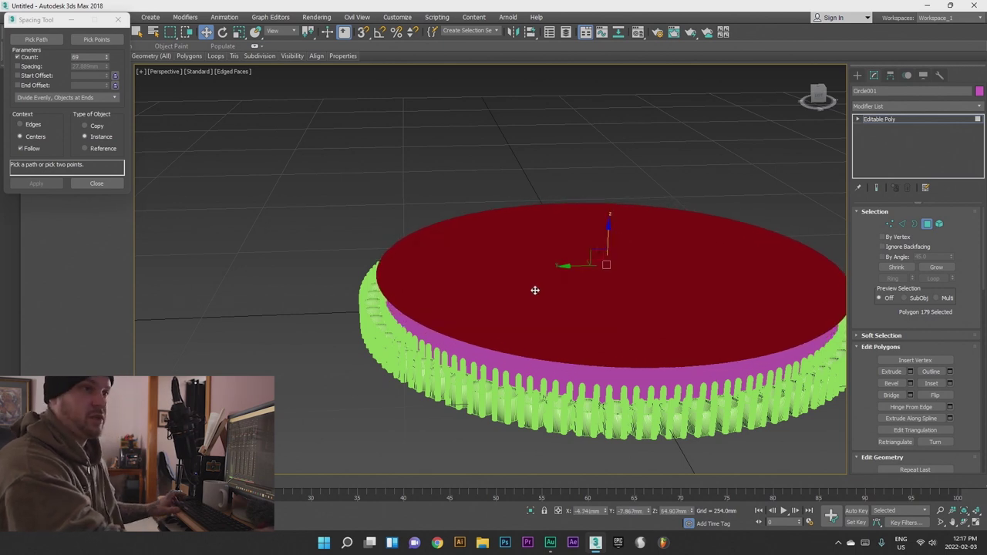
key("ctrl+z")
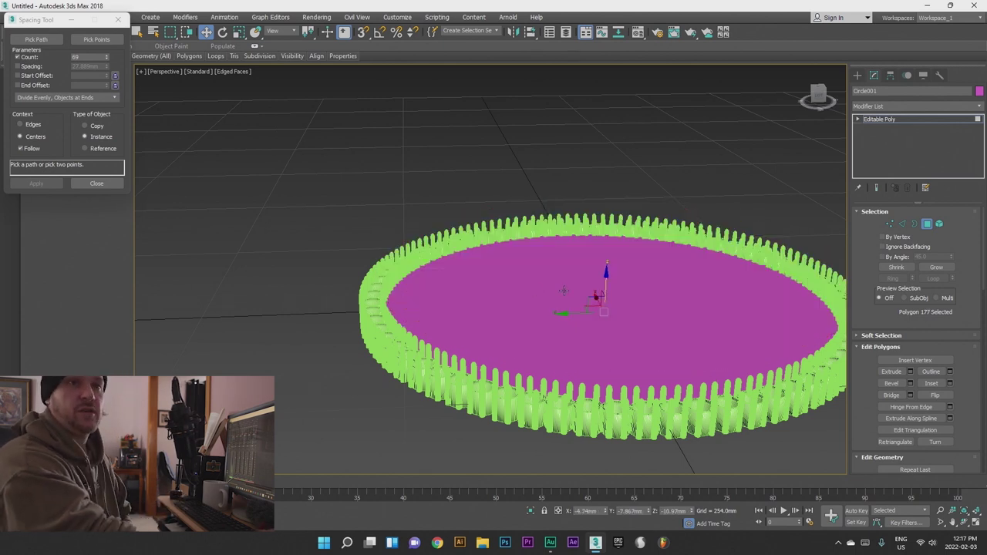
- Leave polygon editing and clone the whole plate upward as one independent copy at about Z 66.6 mm
left_click(928, 225)
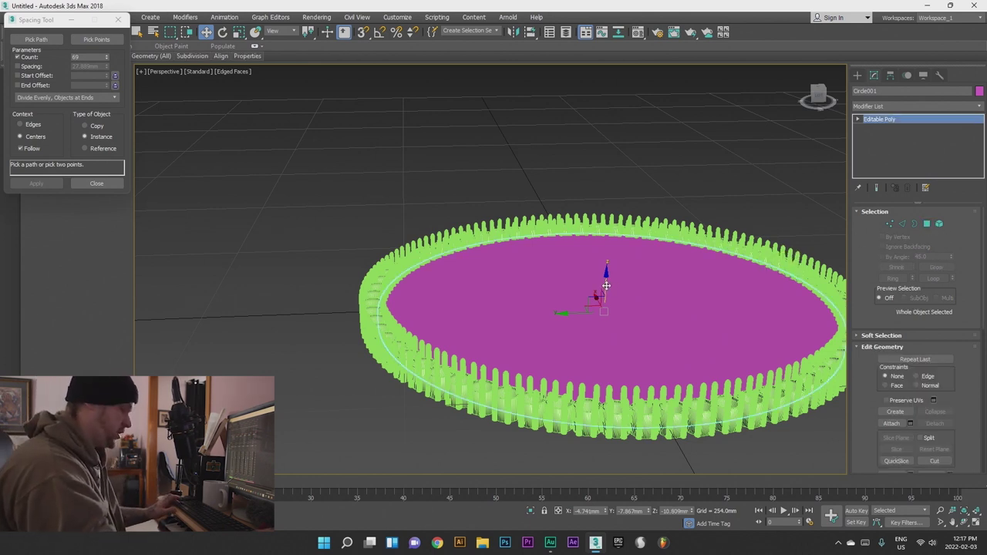
mouse_move(611, 282)
left_mouse_down("shift")
mouse_move(608, 239)
mouse_move(600, 226)
mouse_move(598, 234)
left_mouse_up("shift")
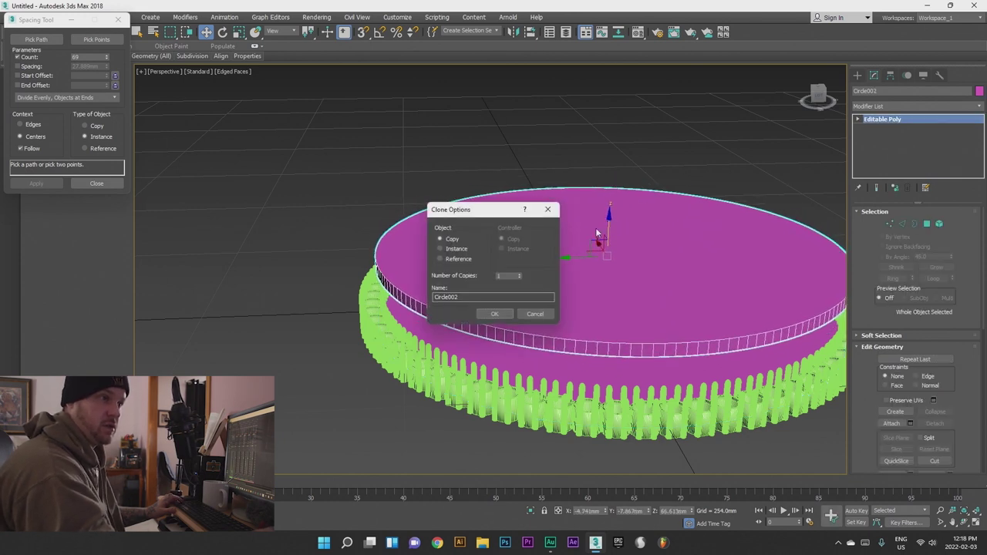
left_click(495, 315)
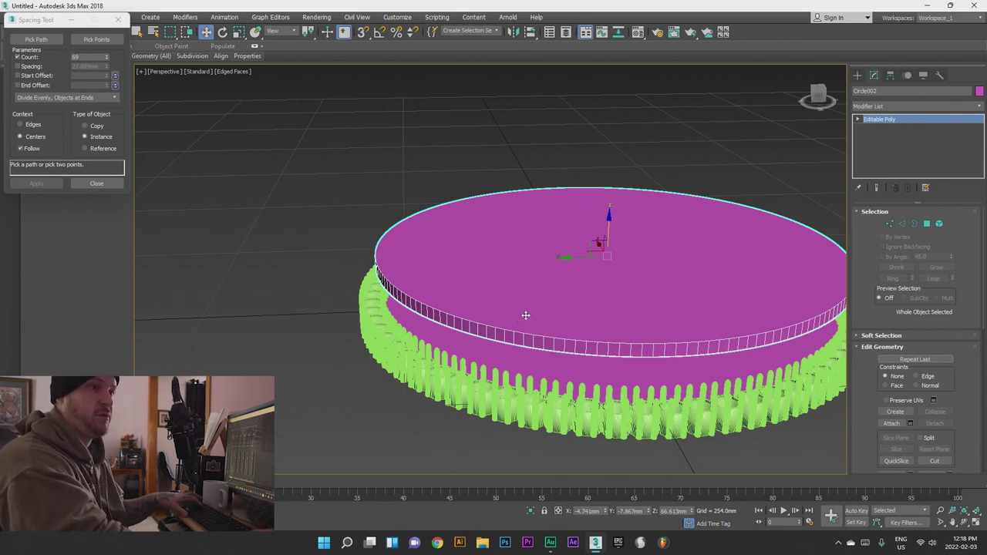
- Scale the copied plate in X and Y to about 93.4 percent in the Top view so its edge clears the inner prongs
key("t")
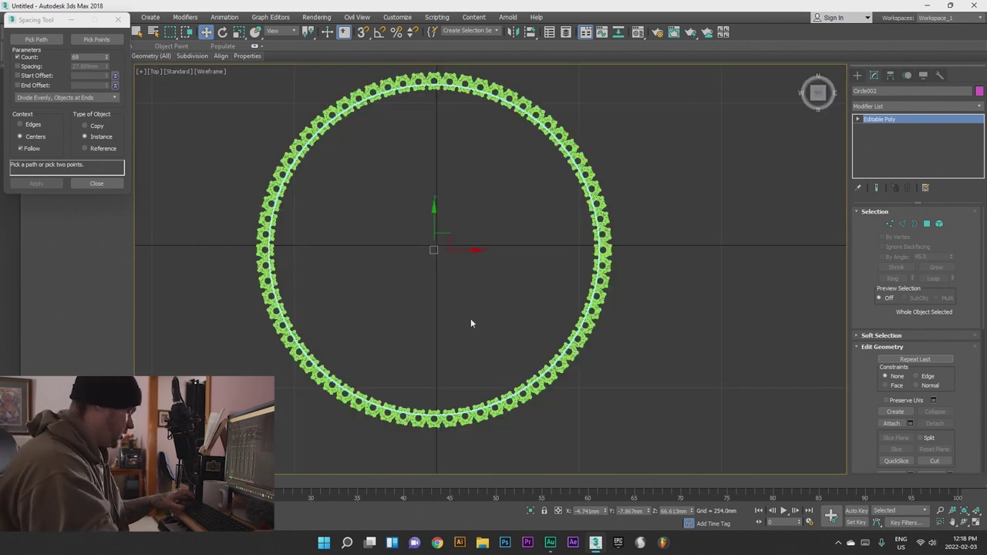
key("r")
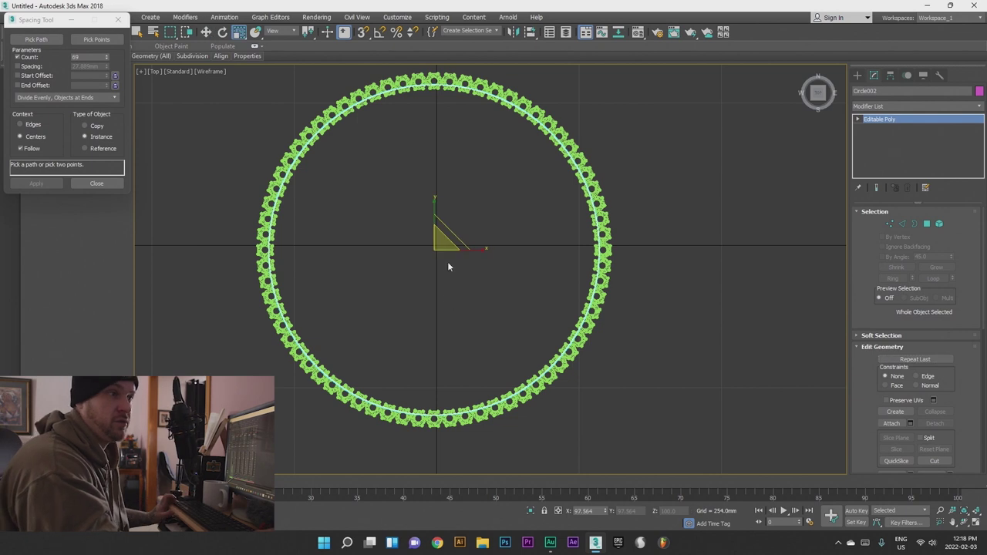
left_click_drag(455, 237, 455, 241)
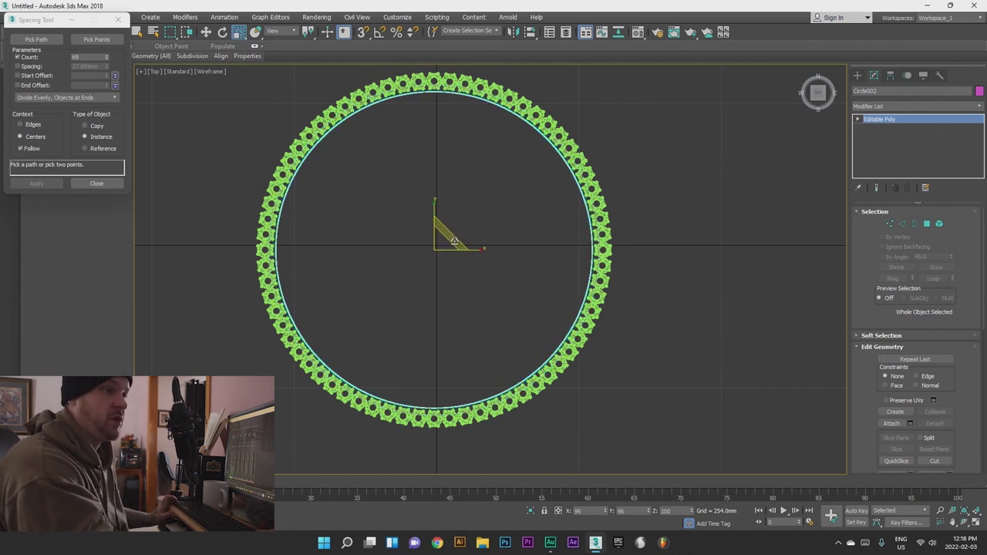
scroll(578, 328, "up", 5)
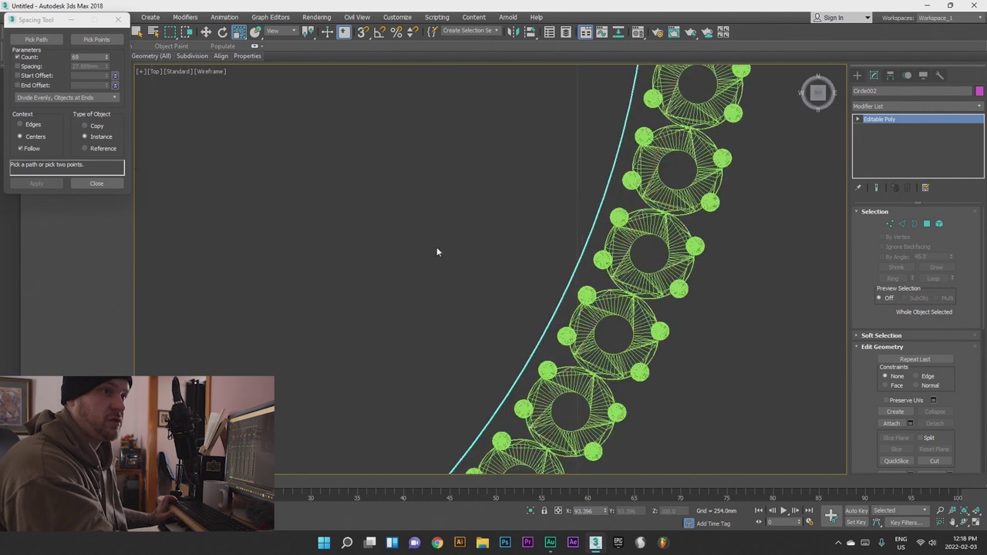
scroll(422, 252, "down", 7)
middle_click_drag(393, 241, 491, 293)
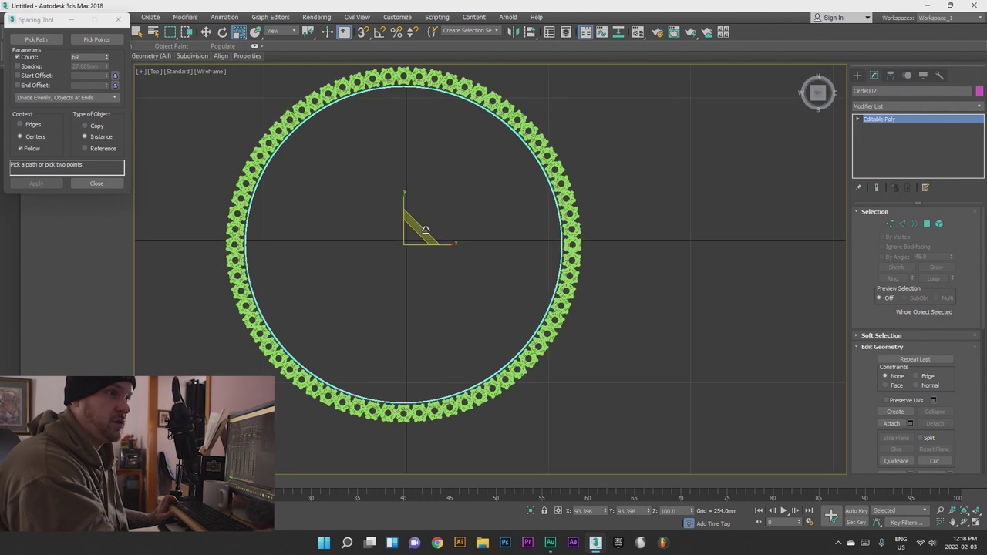
scroll(551, 210, "up", 6)
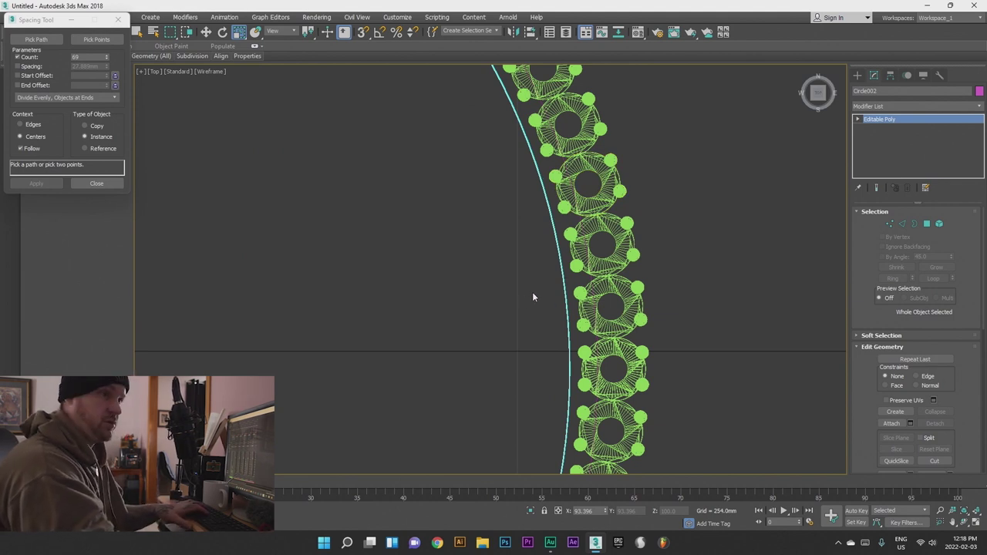
- Move the smaller plate copy down about 66 mm in the Left view, into the ring of settings
key("l")
scroll(531, 293, "down", 10)
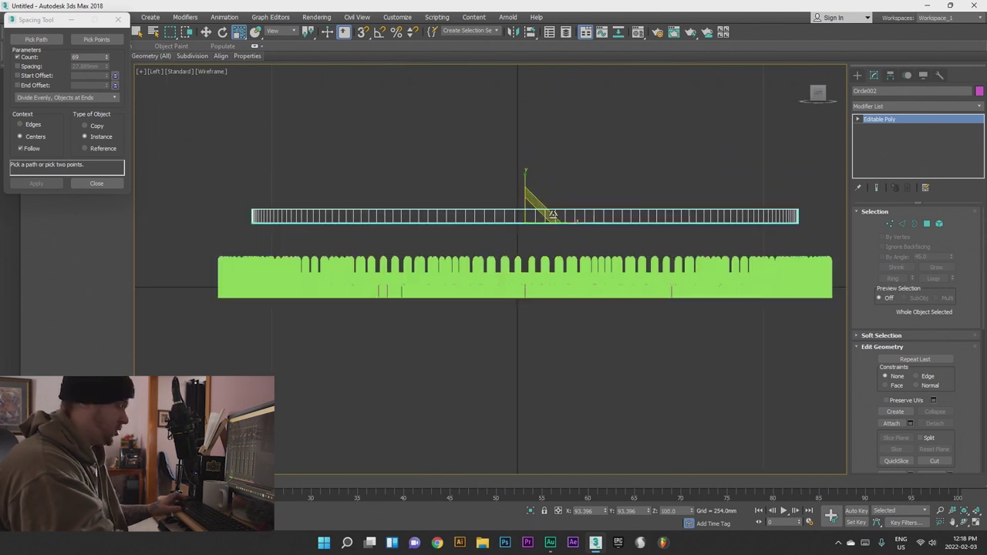
key("w")
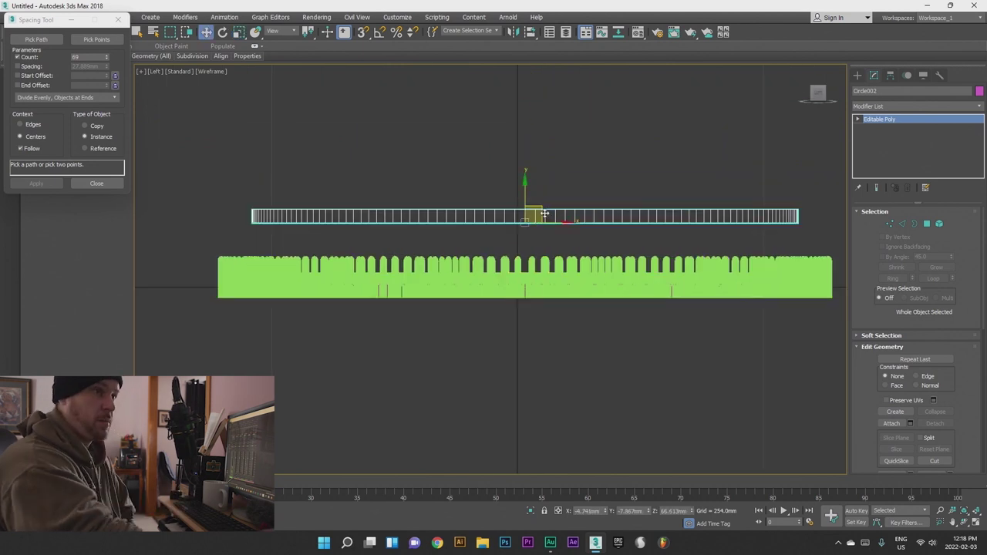
scroll(532, 220, "up", 4)
left_click_drag(516, 214, 520, 396)
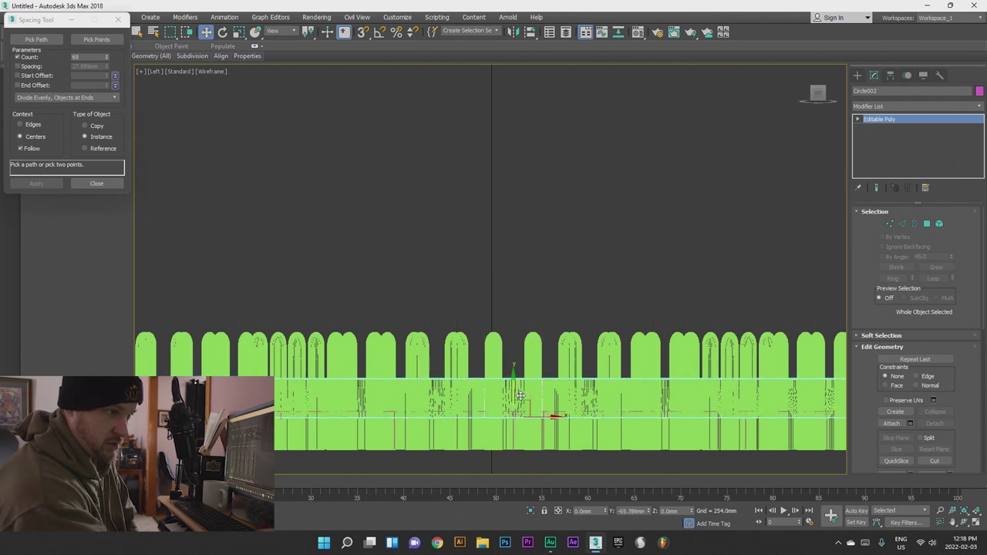
- Raise the smaller plate slightly to Z 1.37 mm in the Left view, and clone it upward as one independent copy at about Z 120.2 mm
scroll(520, 400, "up", 5)
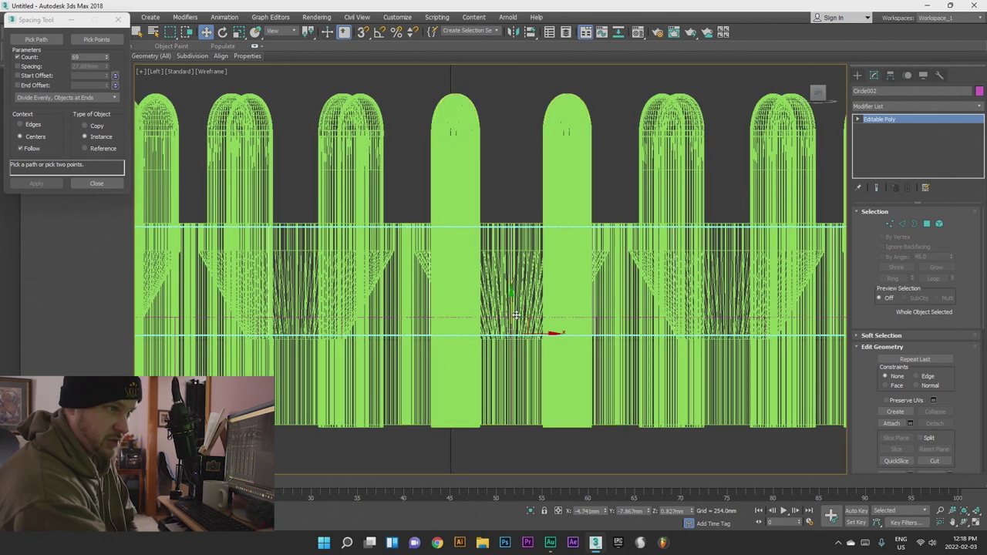
left_click_drag(517, 315, 517, 311)
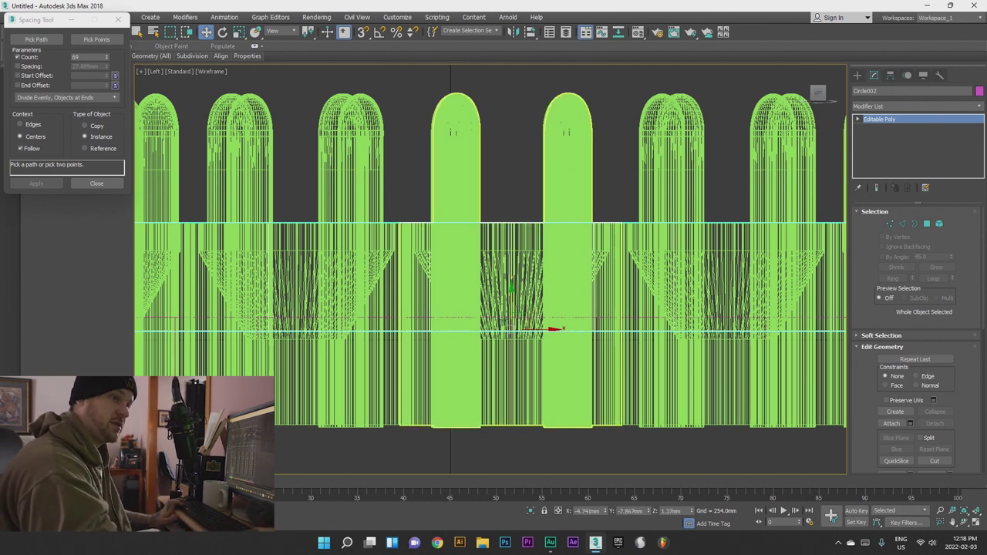
key("p")
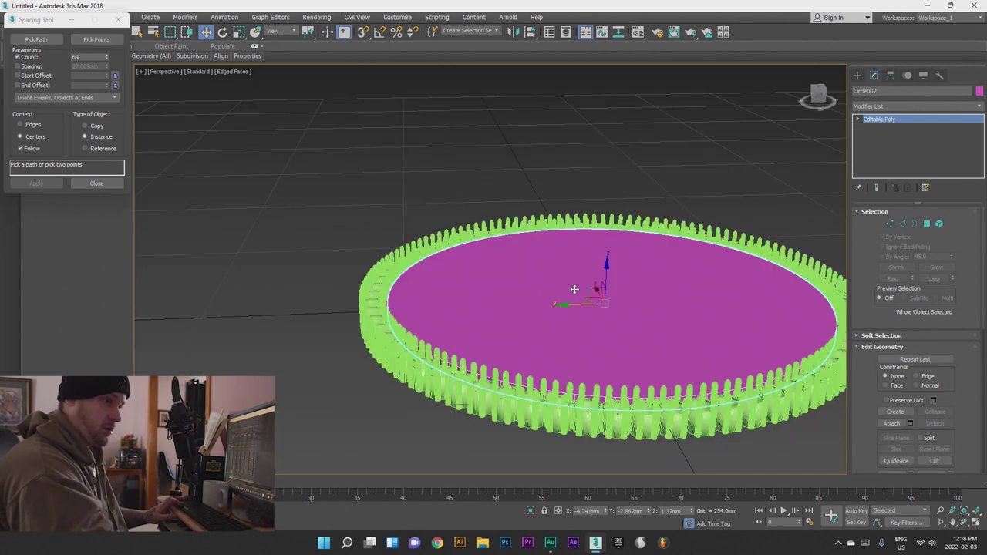
middle_click_drag(606, 329, 564, 338, "alt")
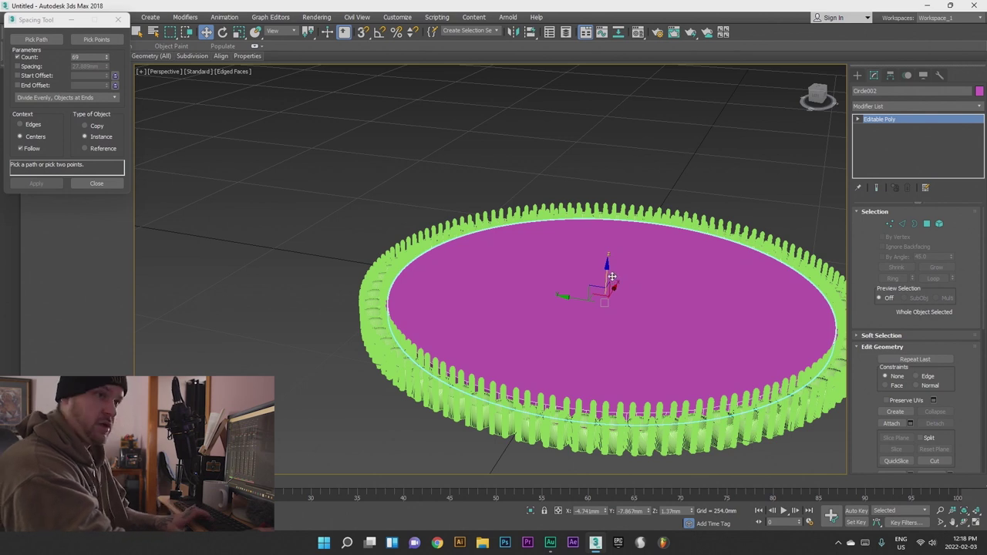
left_click_drag(613, 276, 615, 188, "shift")
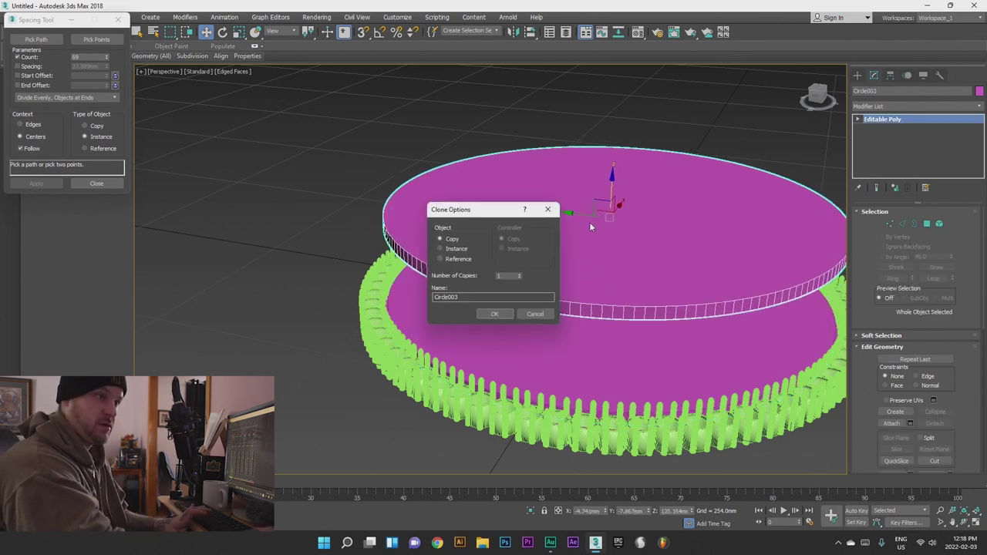
left_click(494, 315)
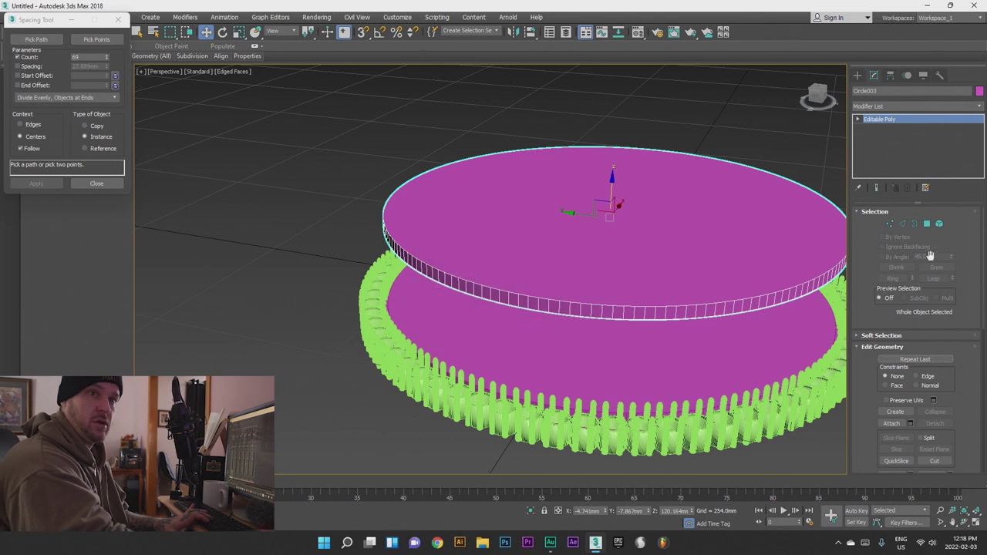
- Lower the top polygon of the new plate copy by about 8 mm to thin the disc, and leave polygon editing
right_click(701, 237)
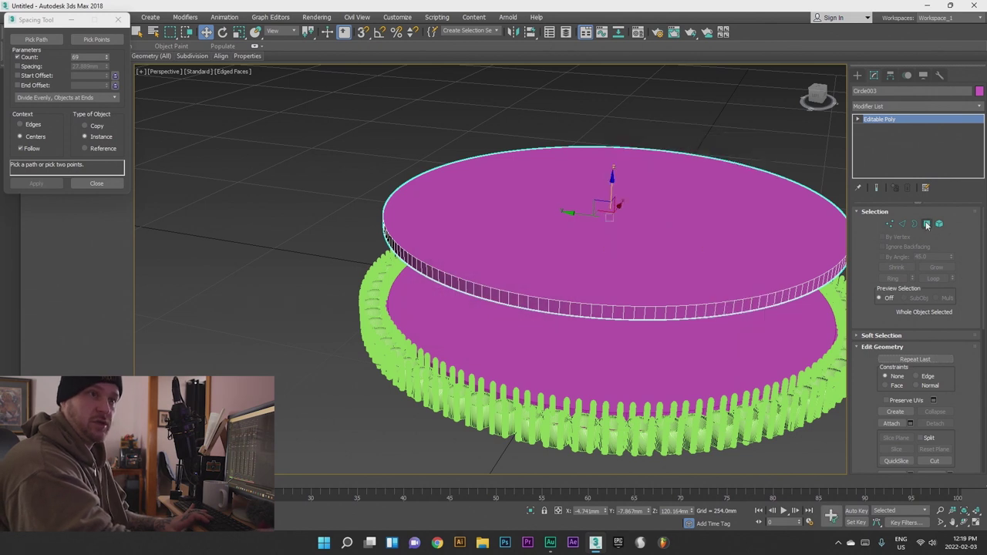
left_click(926, 224)
left_click(675, 230)
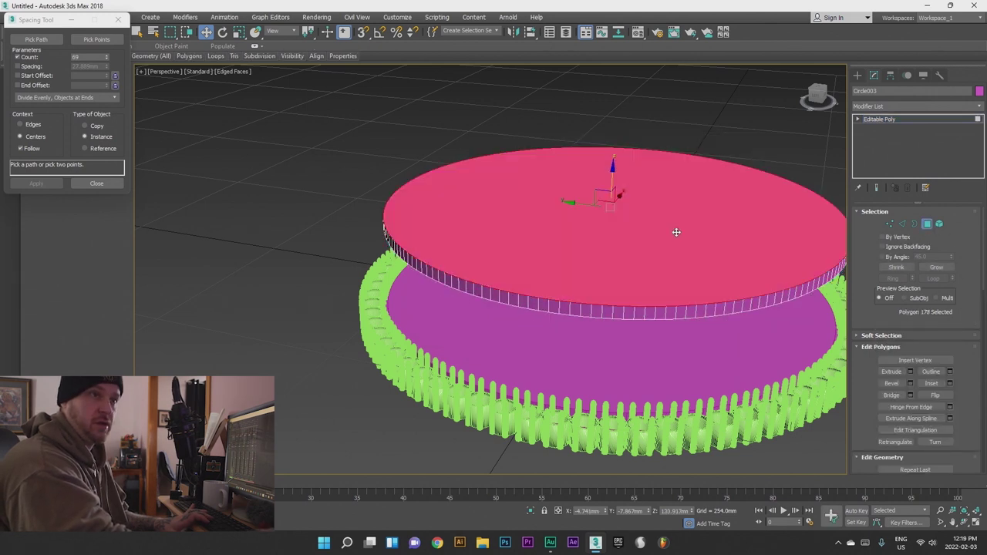
left_click_drag(617, 181, 620, 187)
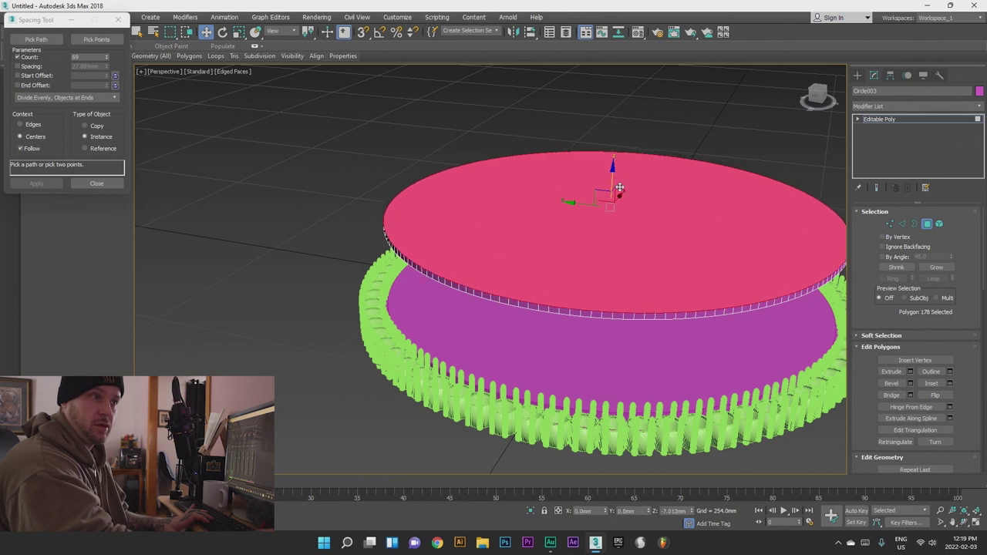
mouse_move(622, 254)
middle_mouse_down("alt")
mouse_move(622, 280)
mouse_move(588, 266)
mouse_move(589, 183)
mouse_move(585, 241)
mouse_move(629, 242)
middle_mouse_up("alt")
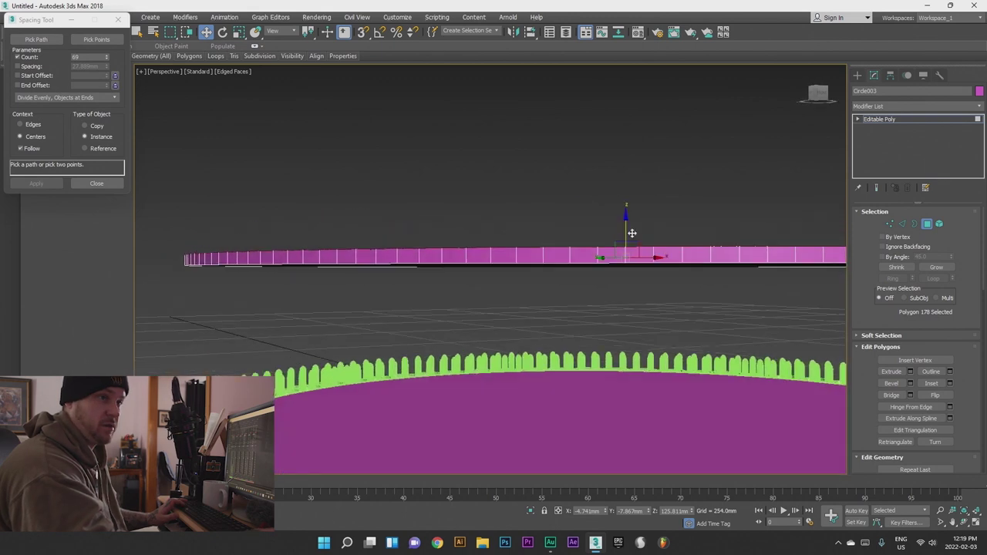
middle_click_drag(631, 229, 501, 240, "alt")
key("Delete")
left_click(931, 223)
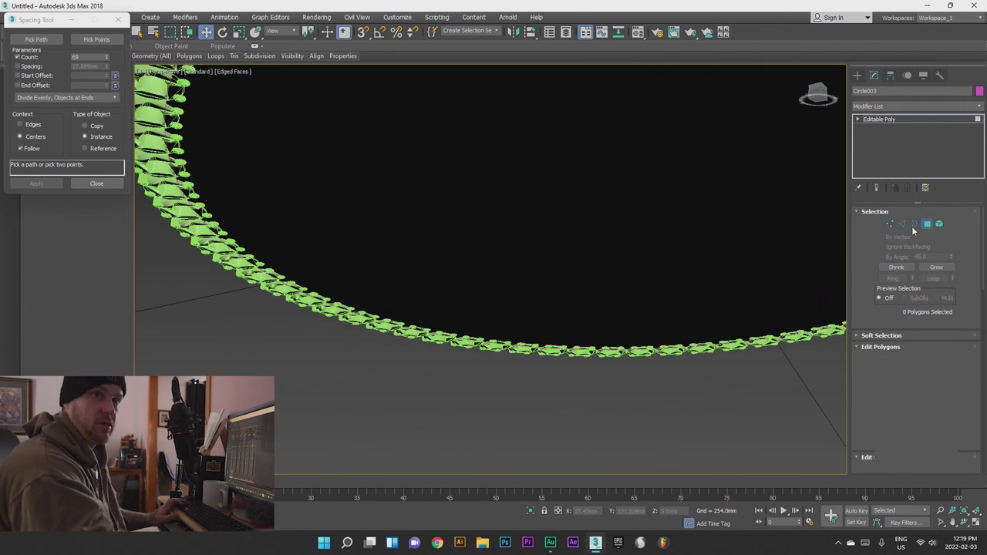
- Subtract the smaller plate inside the ring from the large base plate with a ProBoolean Subtraction
left_click(477, 241)
middle_click_drag(404, 251, 419, 288, "alt")
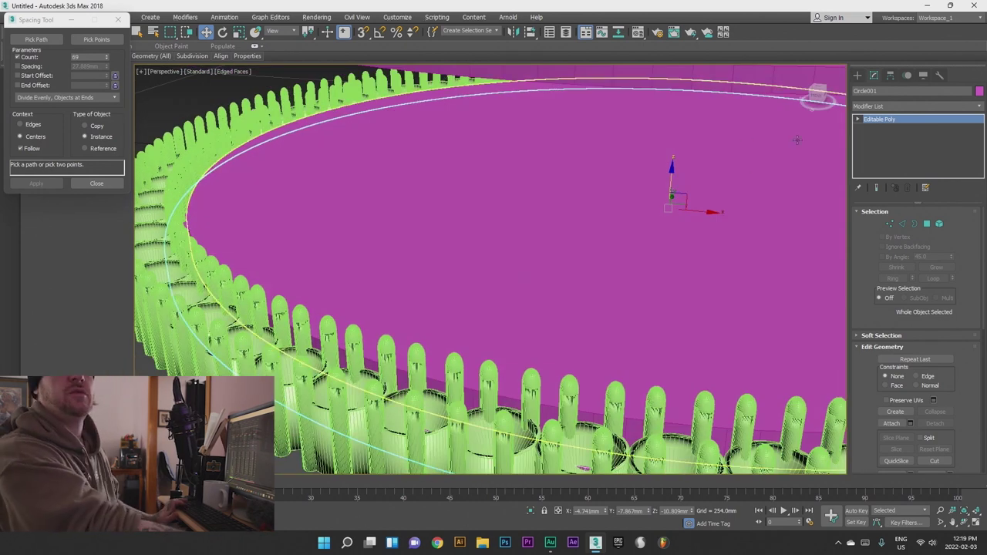
left_click(857, 74)
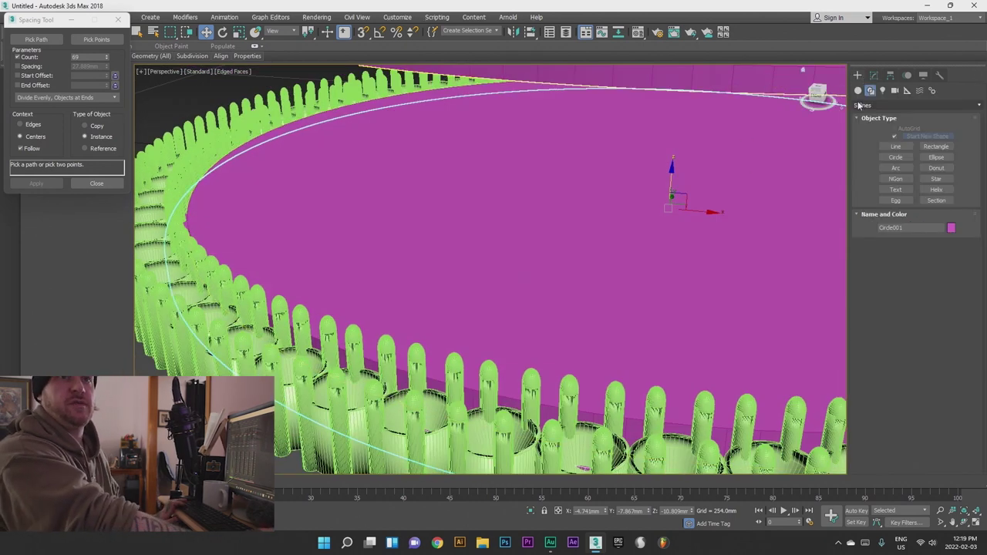
left_click(858, 90)
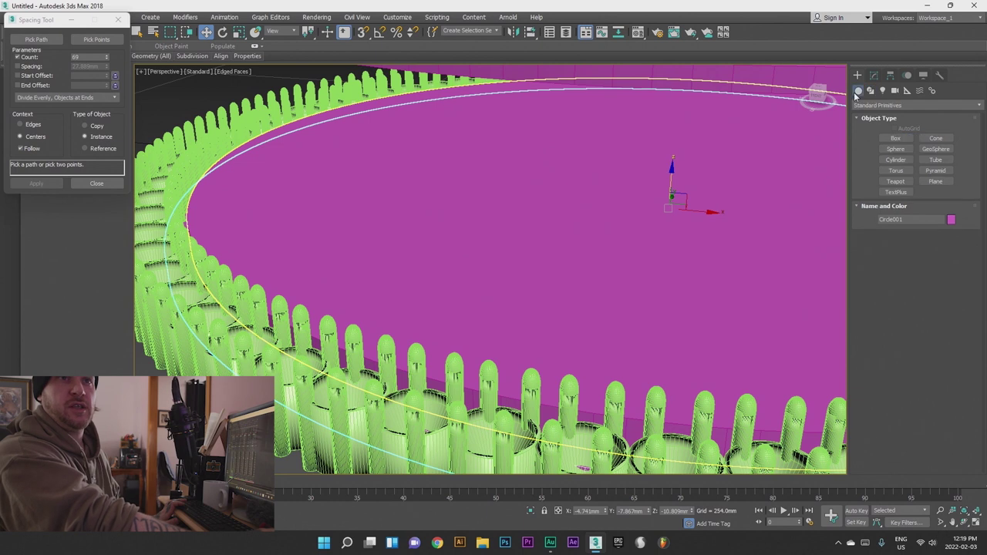
left_click(891, 106)
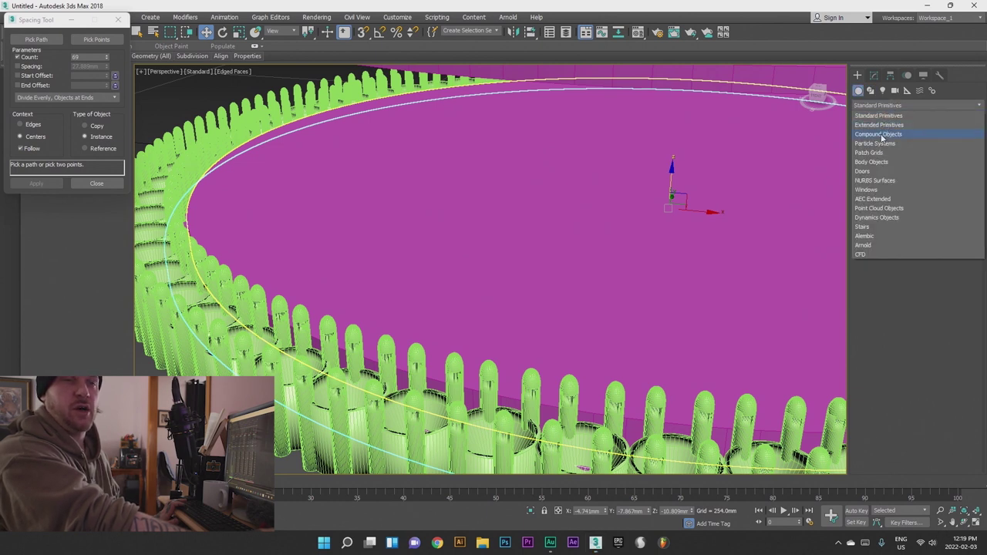
left_click(883, 135)
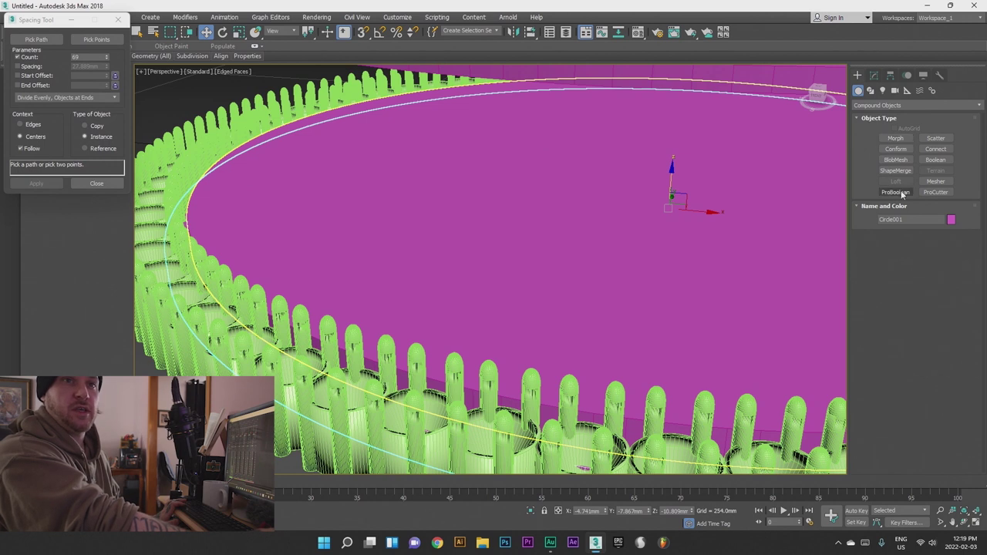
left_click(897, 193)
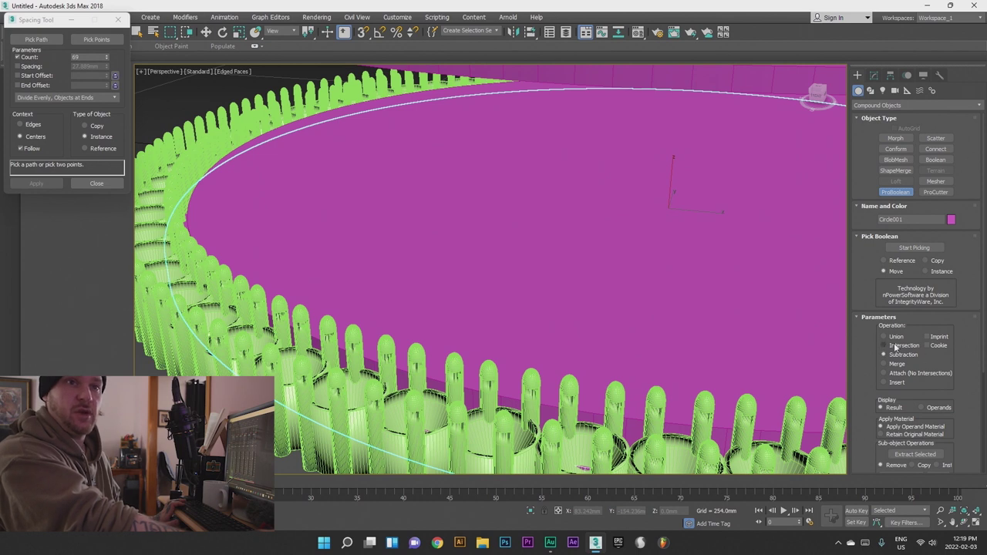
left_click(916, 246)
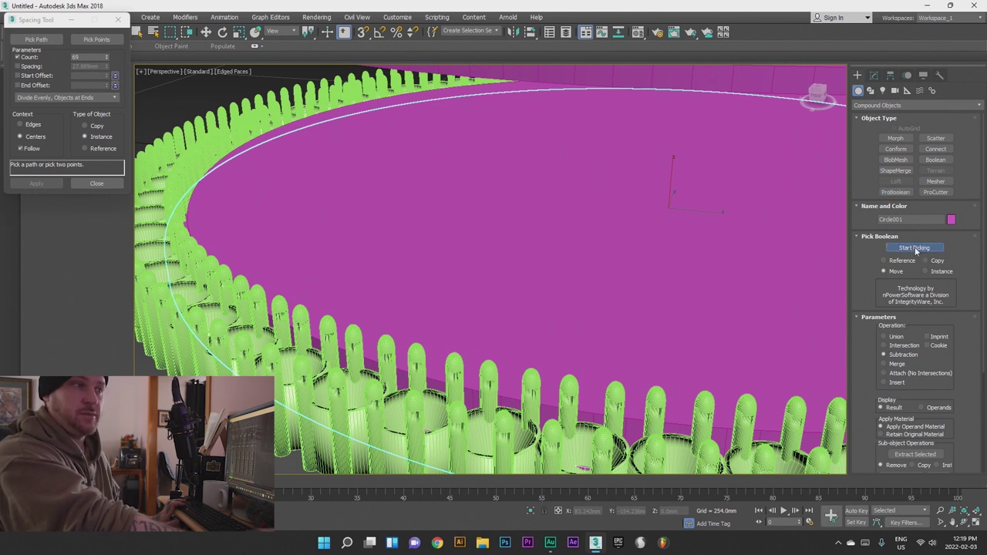
left_click(404, 240)
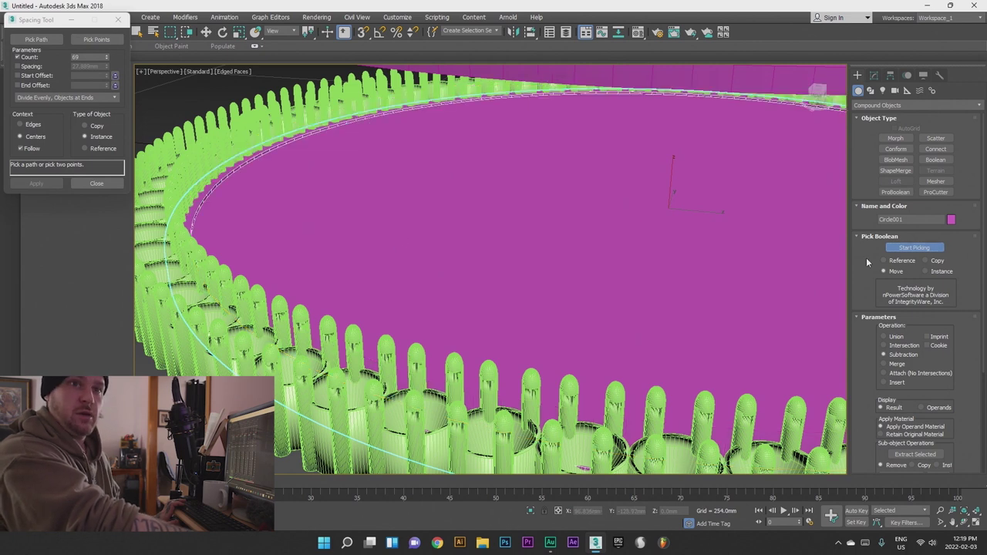
left_click(924, 249)
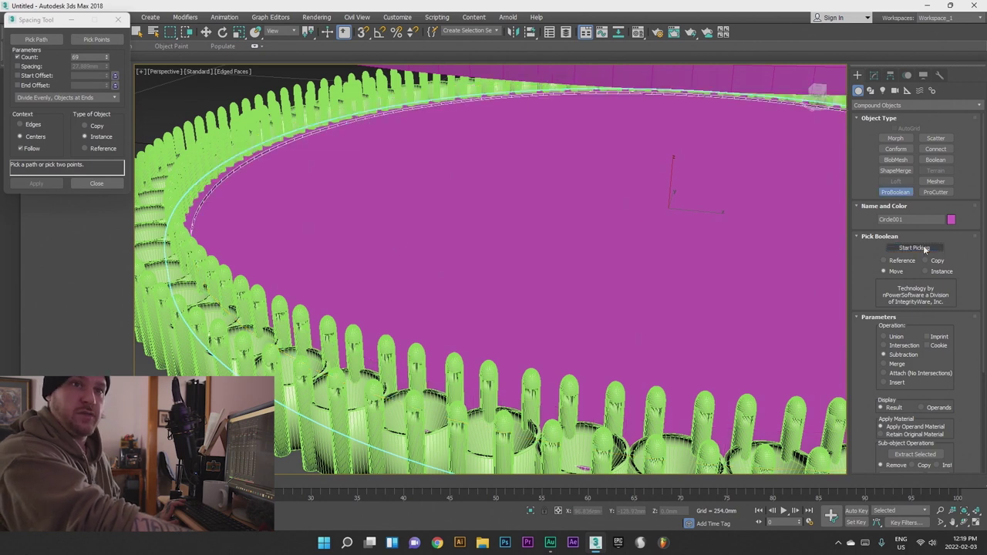
- Convert the recessed base plate to an Editable Poly
key("w")
right_click(625, 251)
mouse_move(681, 351)
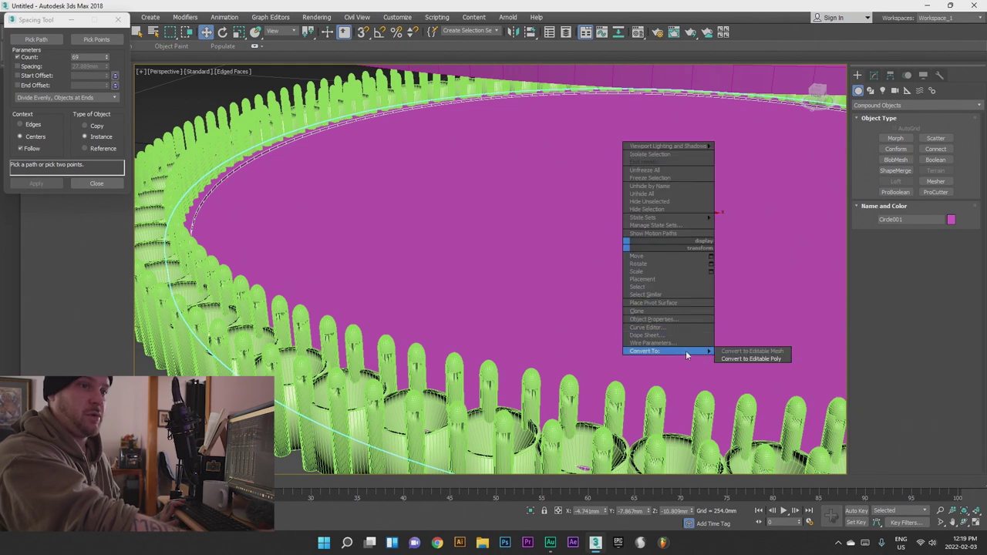
left_click(763, 360)
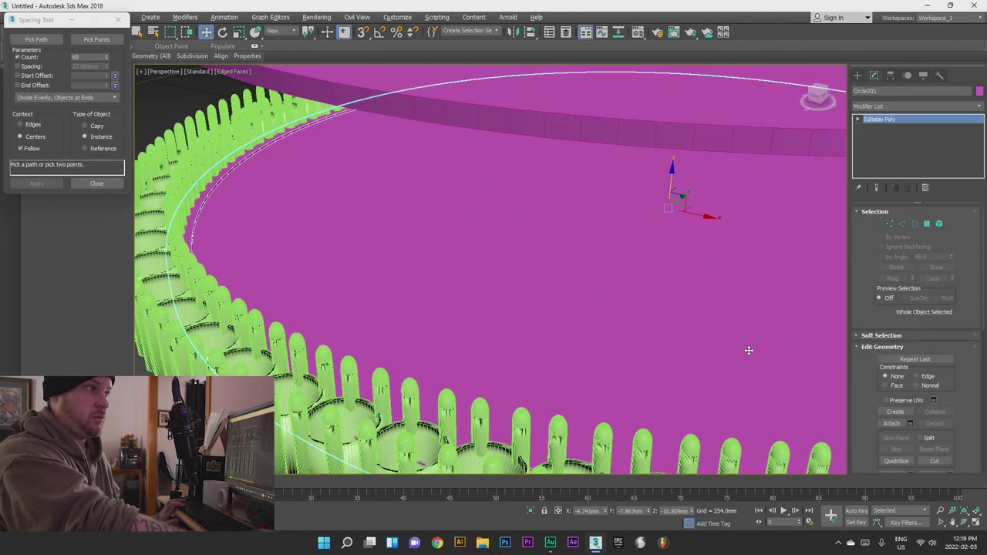
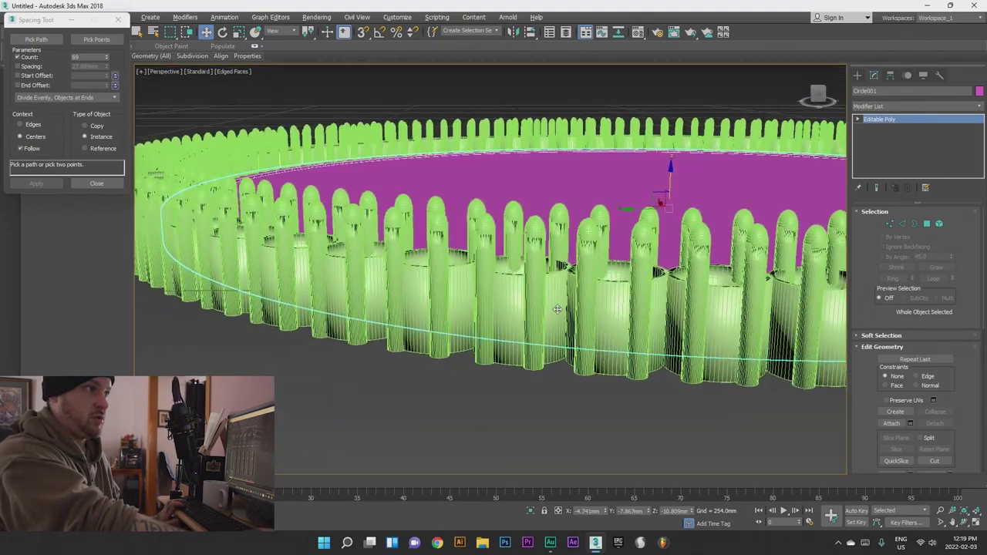
- Raise the thin disc above the ring to about Z 182.9 mm and hide it
scroll(546, 327, "down", 6)
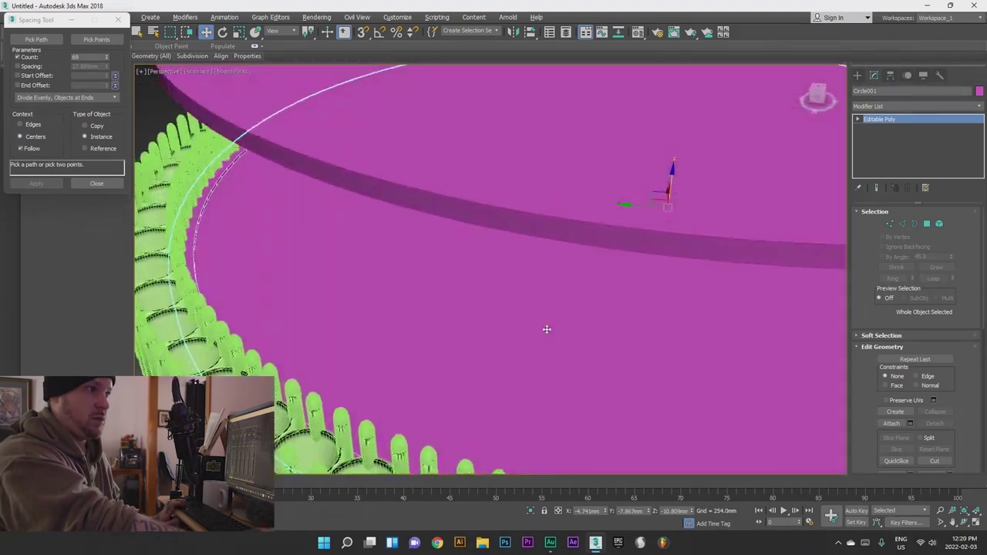
middle_click_drag(639, 260, 575, 300, "alt")
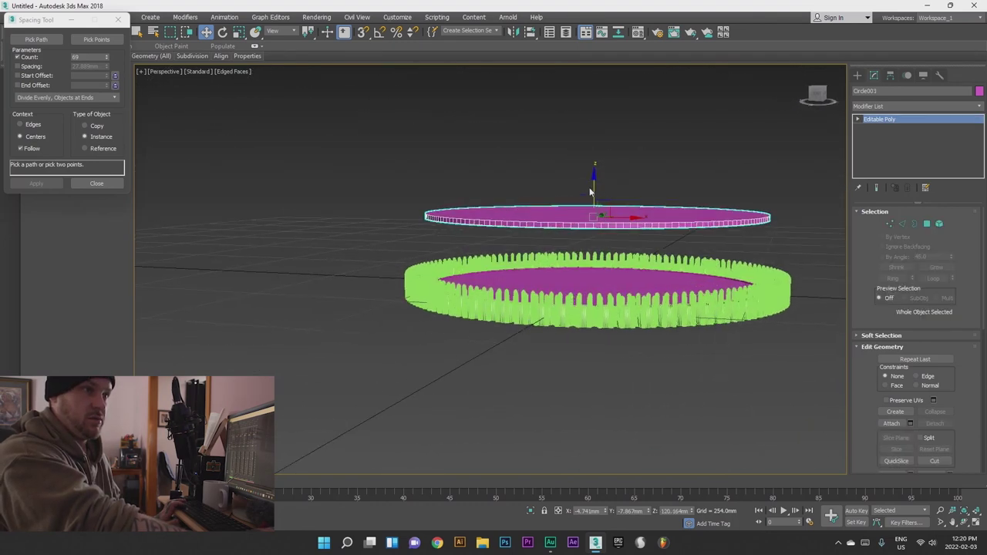
left_click_drag(598, 192, 604, 236)
mouse_move(604, 236)
middle_mouse_down("alt")
mouse_move(622, 317)
mouse_move(561, 307)
mouse_move(584, 306)
mouse_move(562, 266)
mouse_move(597, 247)
middle_mouse_up("alt")
left_click_drag(598, 247, 613, 181)
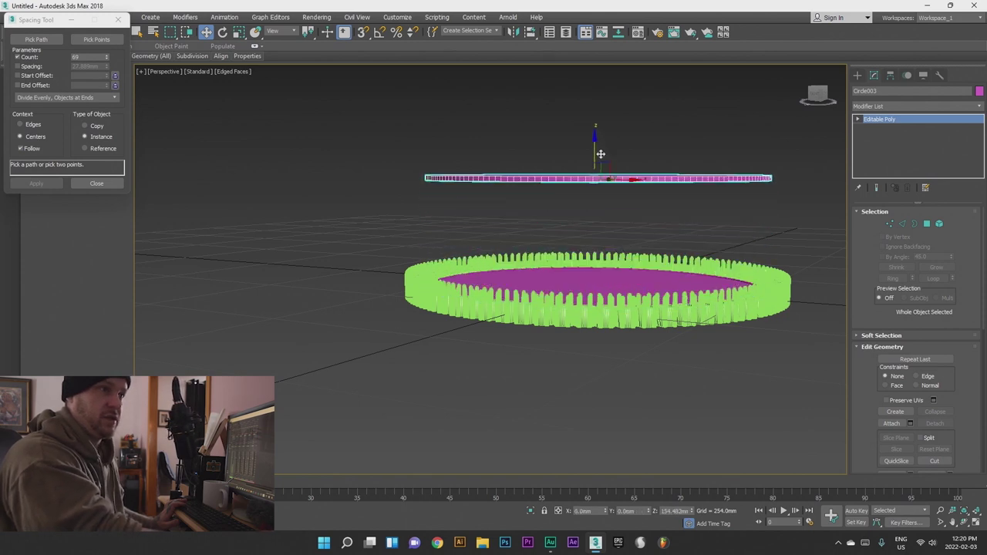
right_click(613, 181)
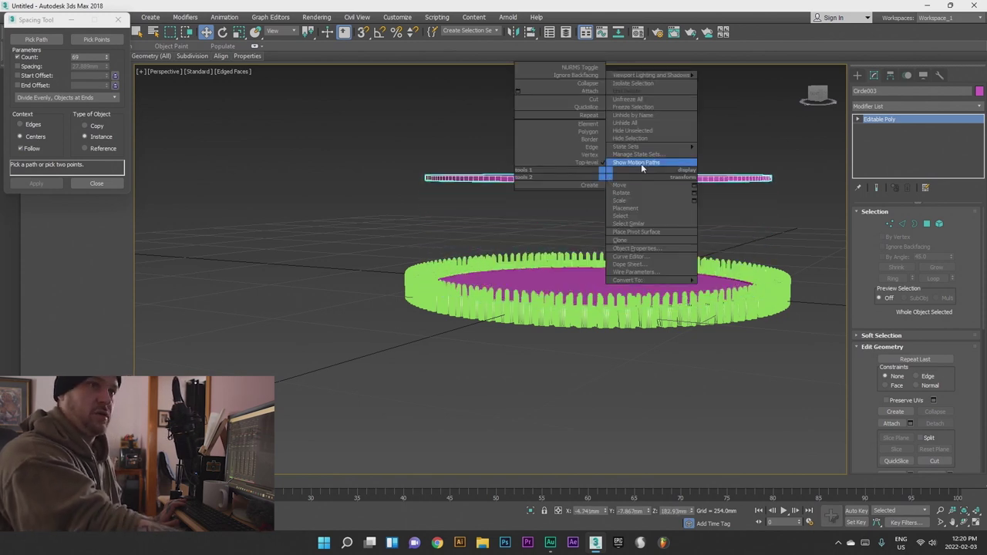
left_click(640, 139)
middle_click_drag(598, 267, 578, 253, "alt")
left_click(604, 326)
scroll(608, 260, "up", 3)
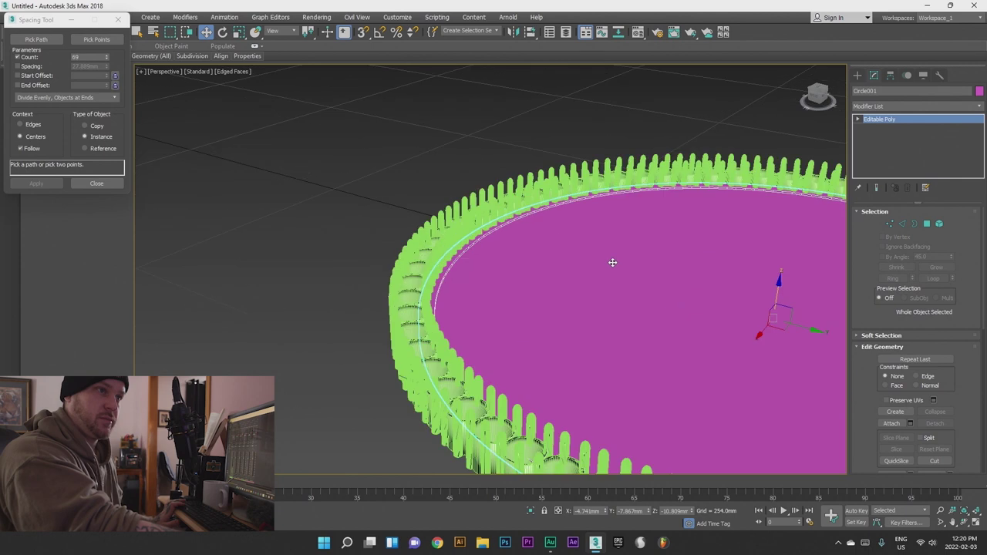
left_click(892, 424)
left_click(483, 227)
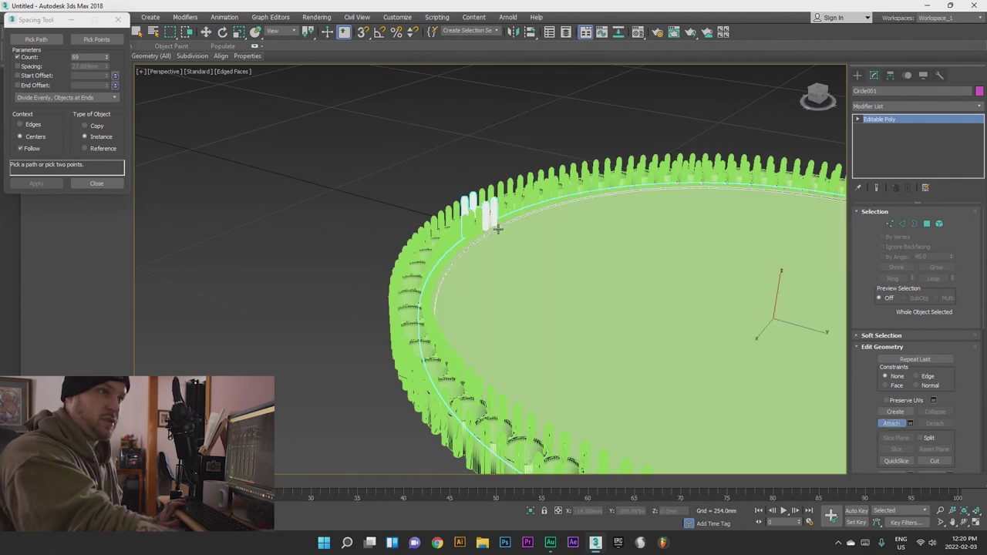
left_click(510, 218)
left_click(522, 212)
left_click(538, 201)
left_click(561, 193)
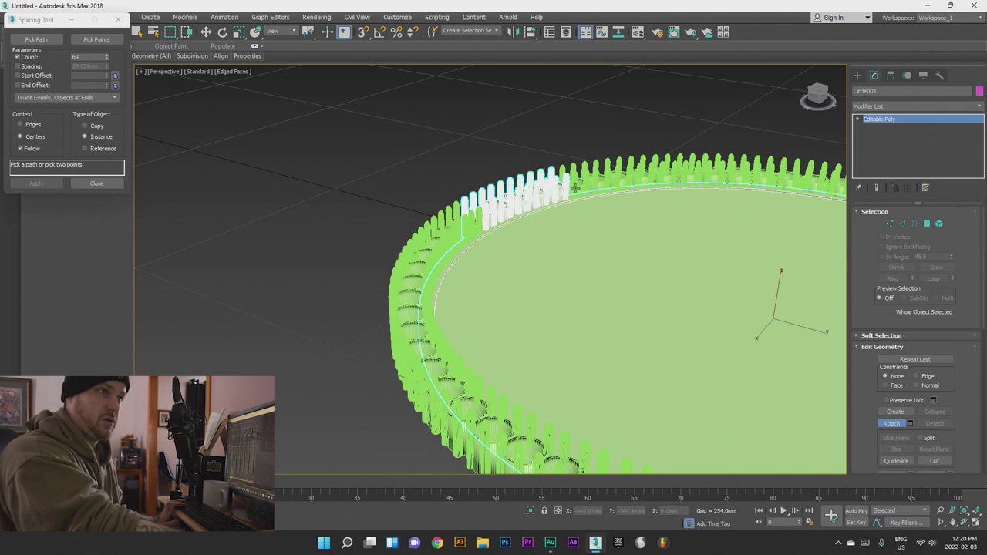
left_click(583, 186)
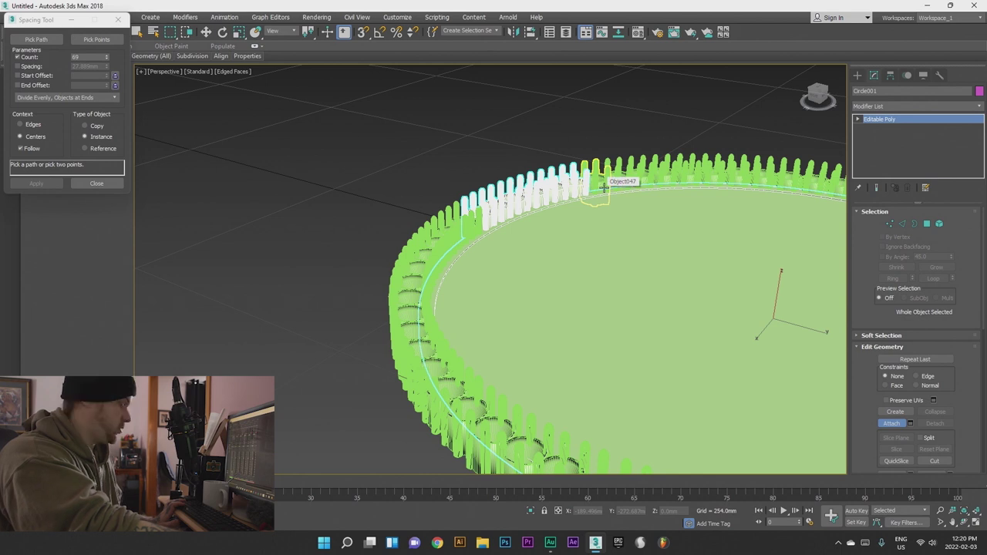
key("ctrl+z")
key("ctrl+z")
key("ctrl+z")
key("ctrl+z")
key("ctrl+z")
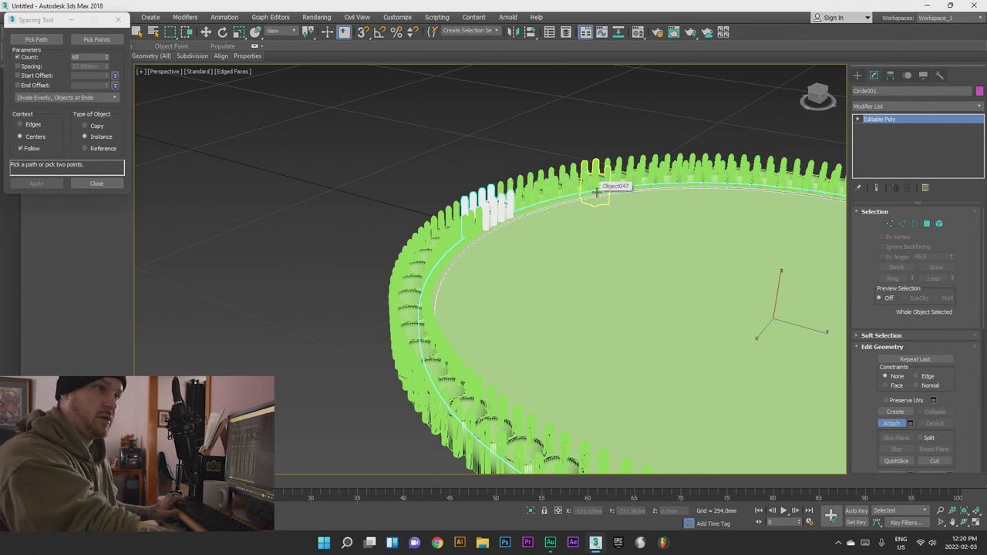
scroll(523, 301, "down", 6)
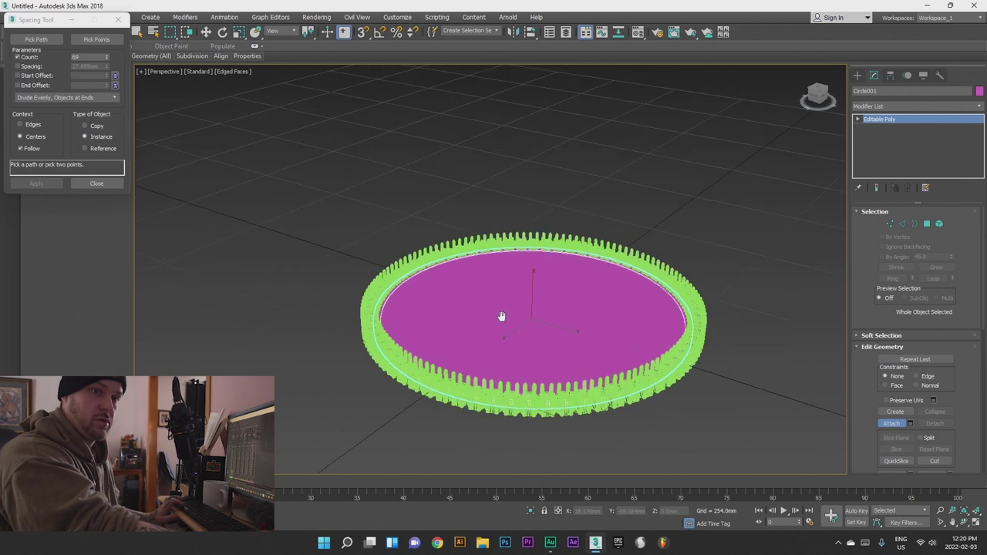
key("w")
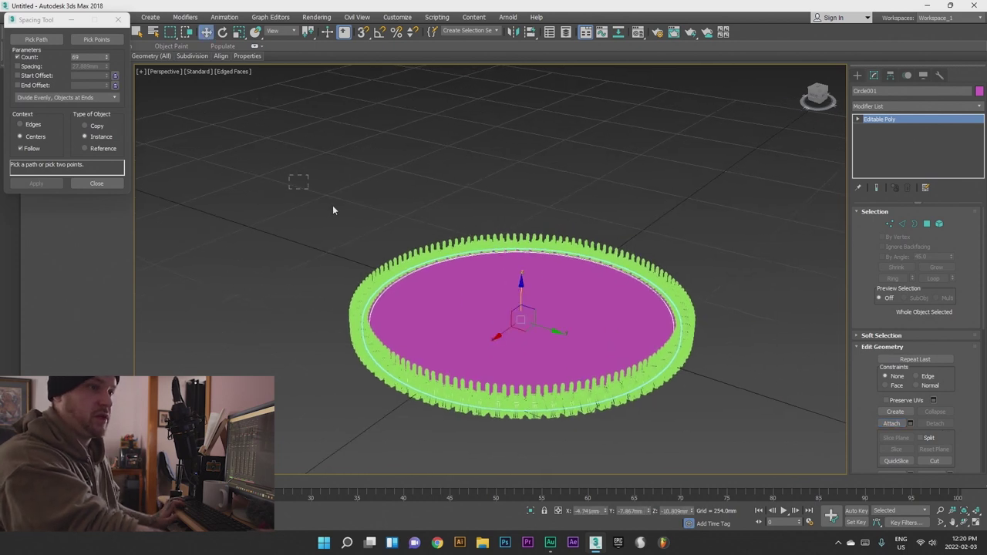
- Select the whole pendant and deselect the base plate to check the number of prong settings
left_click_drag(736, 434, 741, 436)
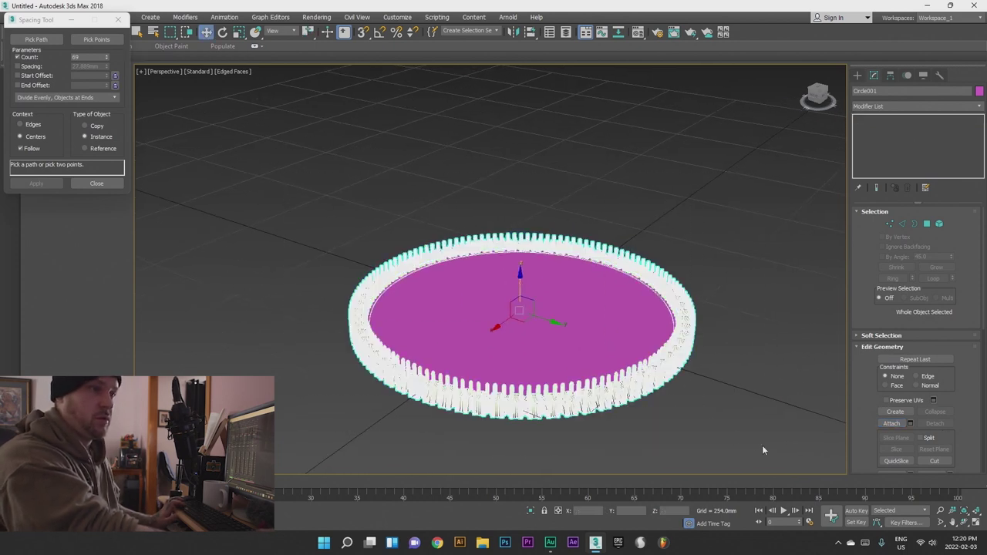
left_click(541, 350, "alt")
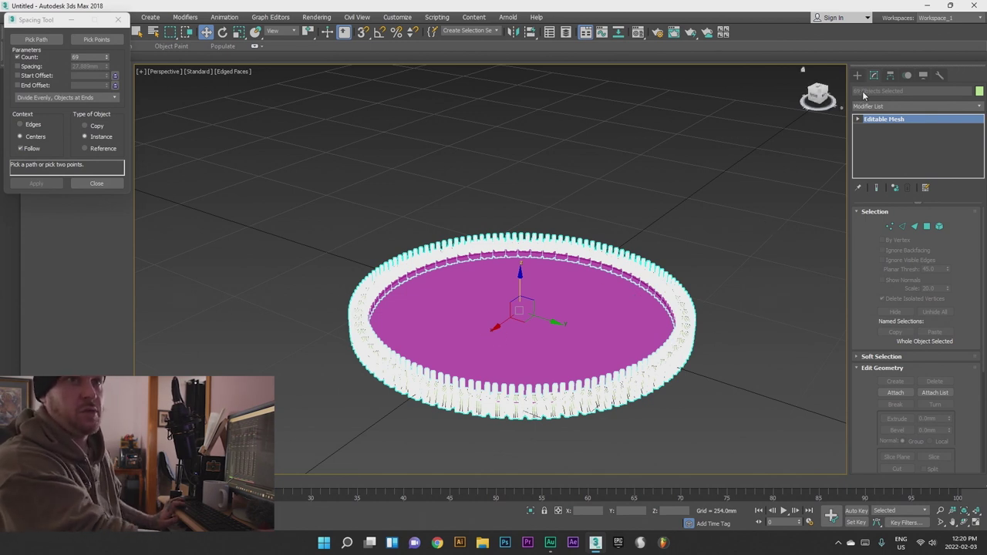
scroll(673, 354, "up", 5)
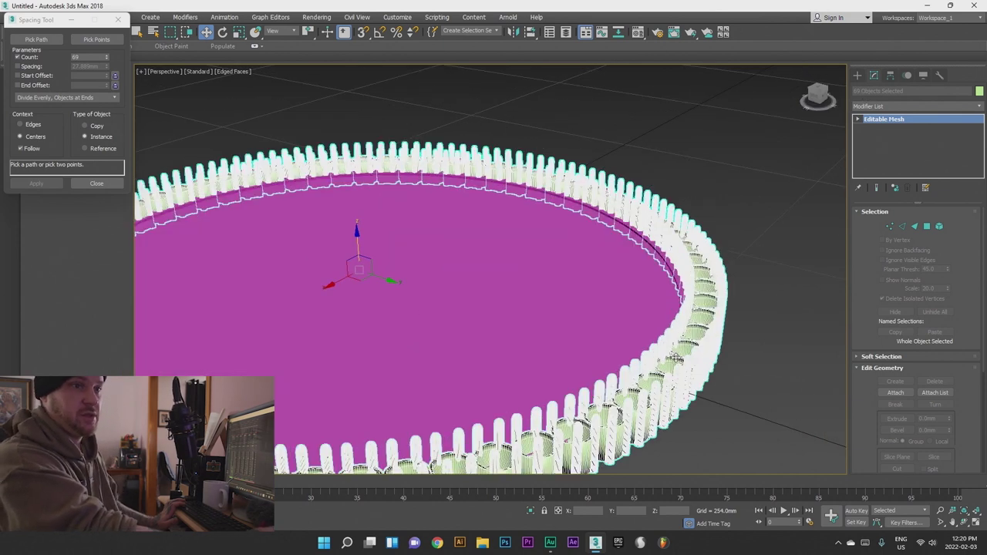
scroll(675, 357, "down", 4)
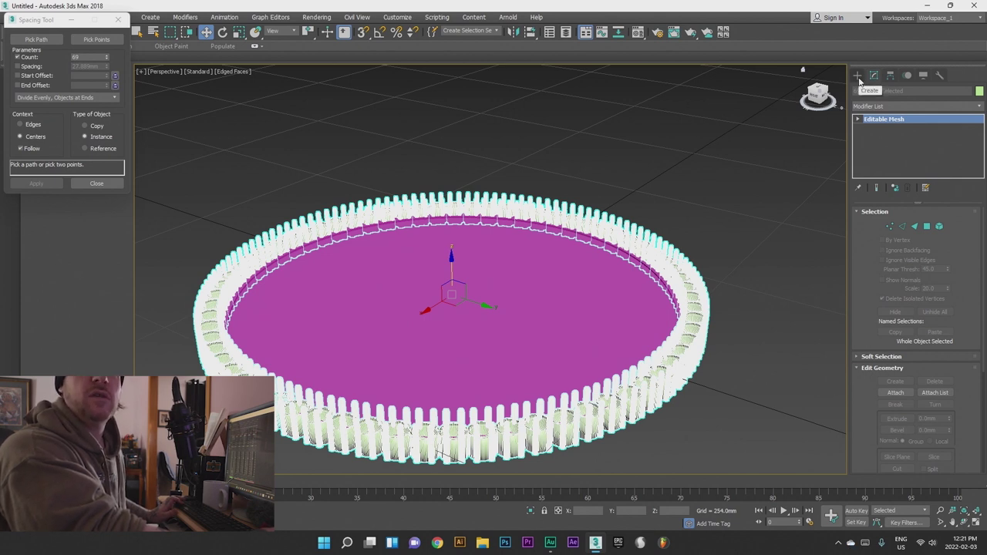
- Attach the prong settings around the entire ring to the recessed base plate one by one, and leave Attach mode
left_click(608, 313)
left_click(892, 423)
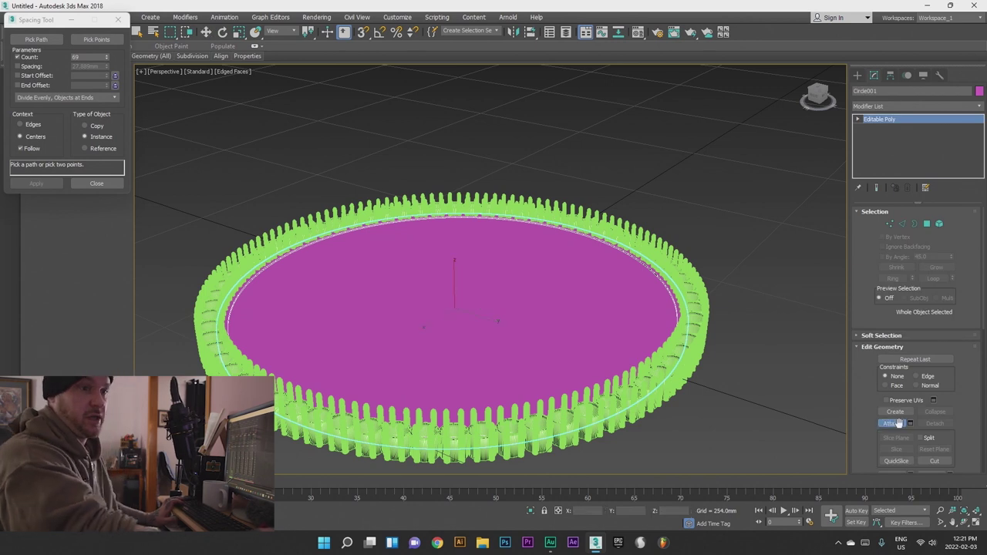
left_click(629, 397)
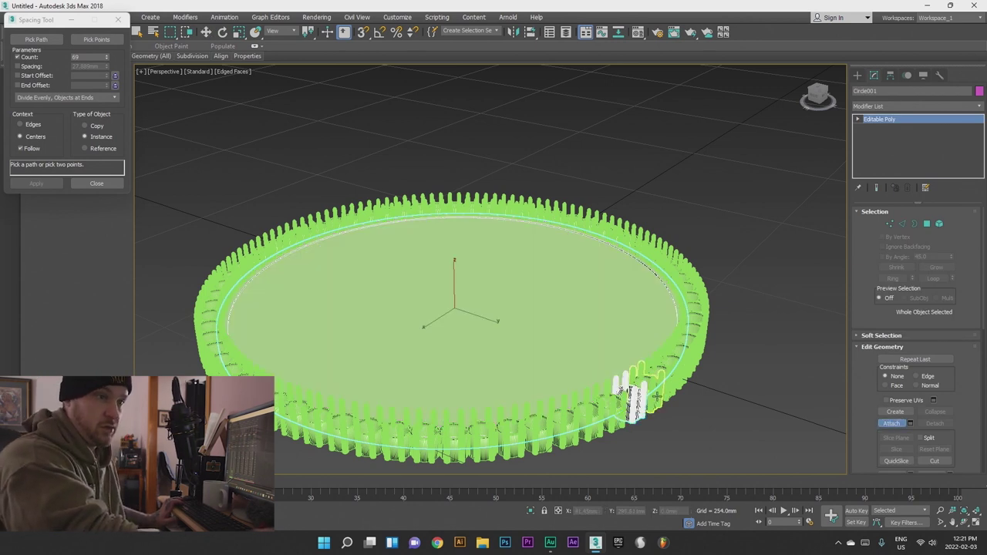
left_click(658, 393)
left_click(671, 384)
left_click(680, 372)
left_click(687, 360)
left_click(694, 342)
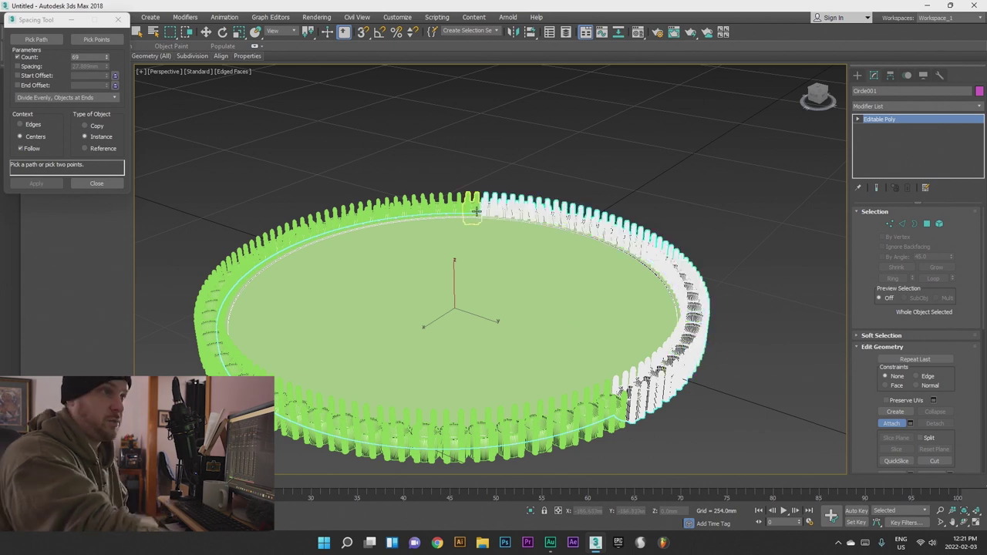
left_click(474, 213)
left_click(455, 213)
left_click(436, 214)
left_click(420, 215)
left_click(402, 217)
left_click(386, 219)
left_click(352, 222)
left_click(365, 221)
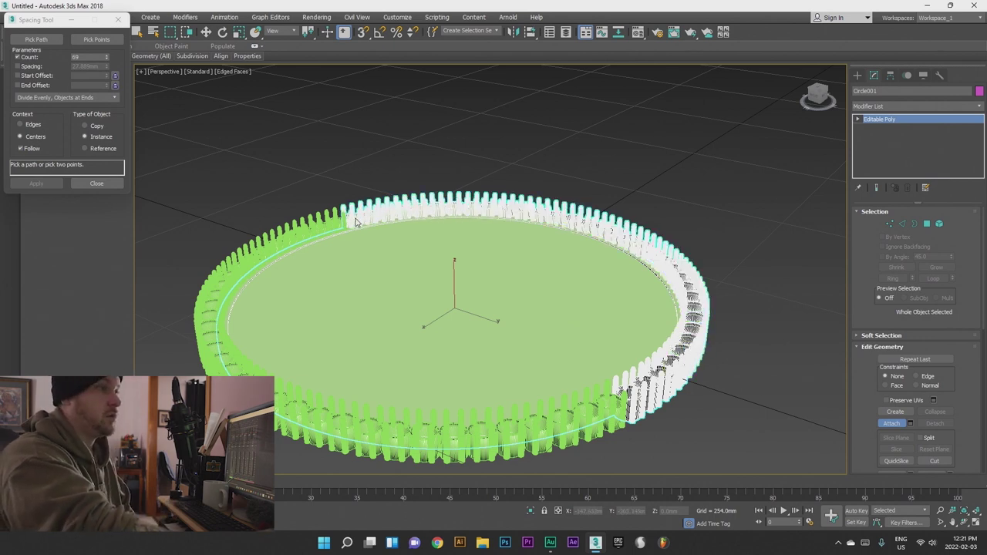
left_click(330, 225)
left_click(297, 238)
left_click(265, 269)
left_click(238, 285)
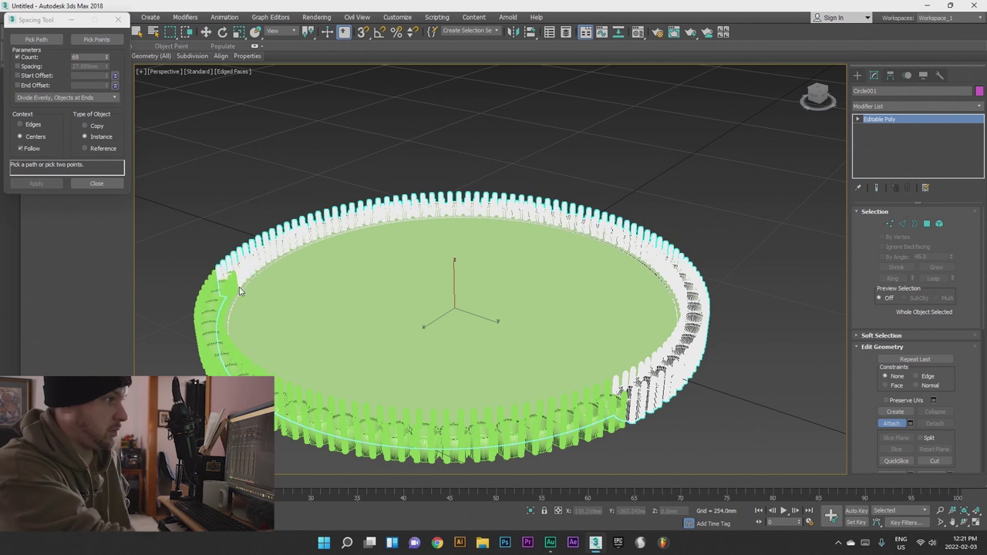
left_click(232, 296)
left_click(228, 308)
left_click(224, 325)
left_click(222, 338)
left_click(217, 306)
left_click(222, 346)
left_click(227, 359)
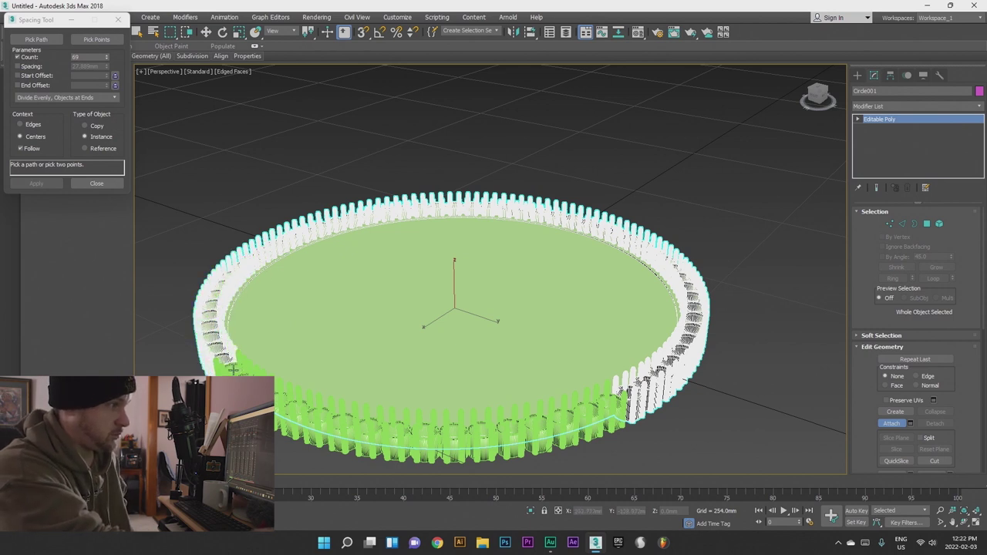
left_click(279, 409)
left_click(319, 424)
left_click(293, 417)
left_click(346, 432)
left_click(374, 438)
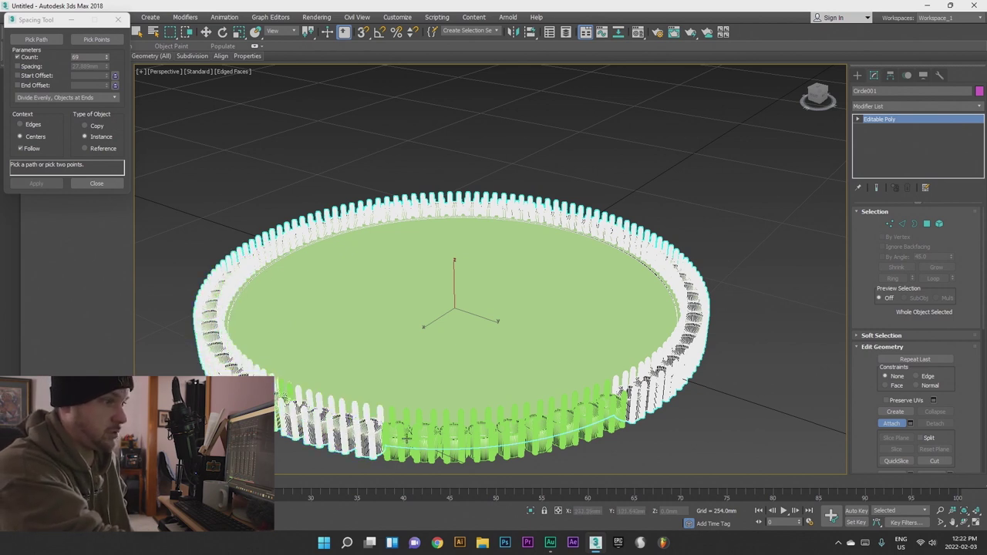
left_click(405, 439)
left_click(430, 439)
left_click(461, 440)
left_click(484, 440)
left_click(514, 439)
left_click(546, 432)
left_click(570, 427)
left_click(590, 421)
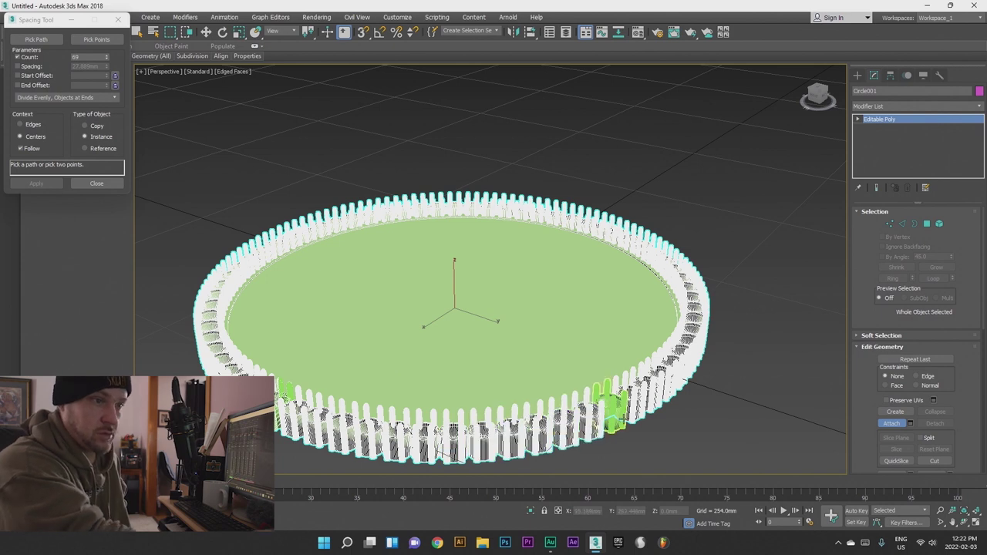
left_click(624, 420)
left_click(891, 426)
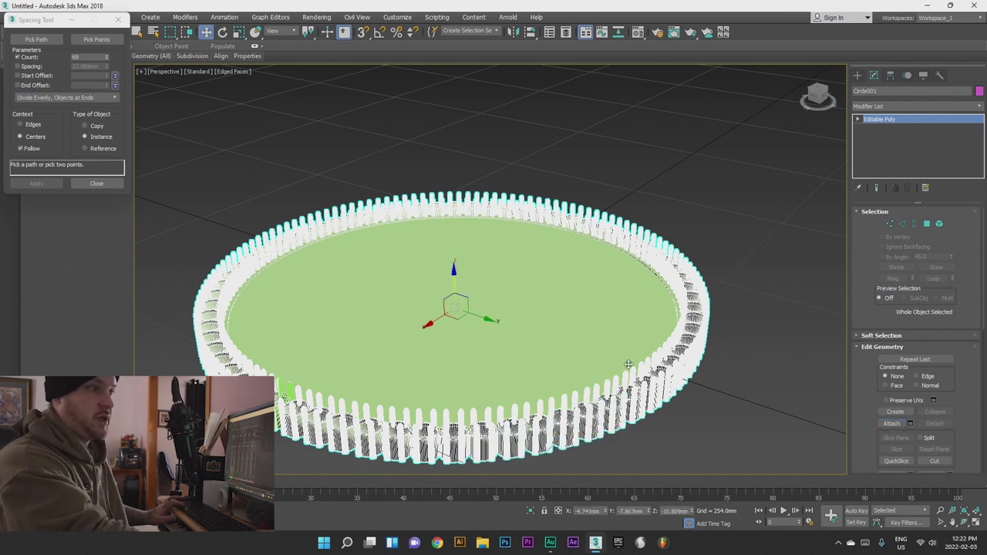
- Delete the leftover unattached duplicate prong setting at the front of the ring
middle_click_drag(484, 363, 515, 354, "alt")
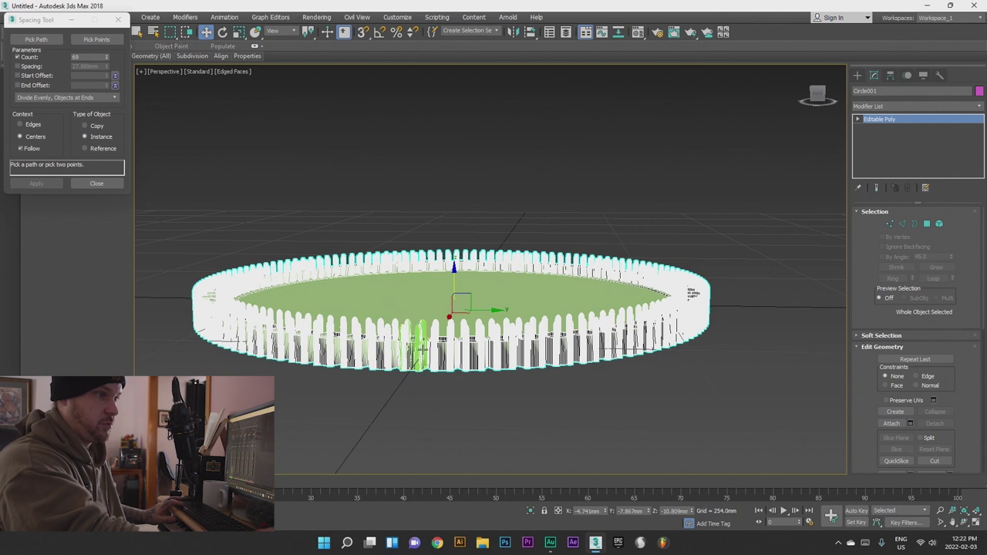
scroll(418, 355, "up", 3)
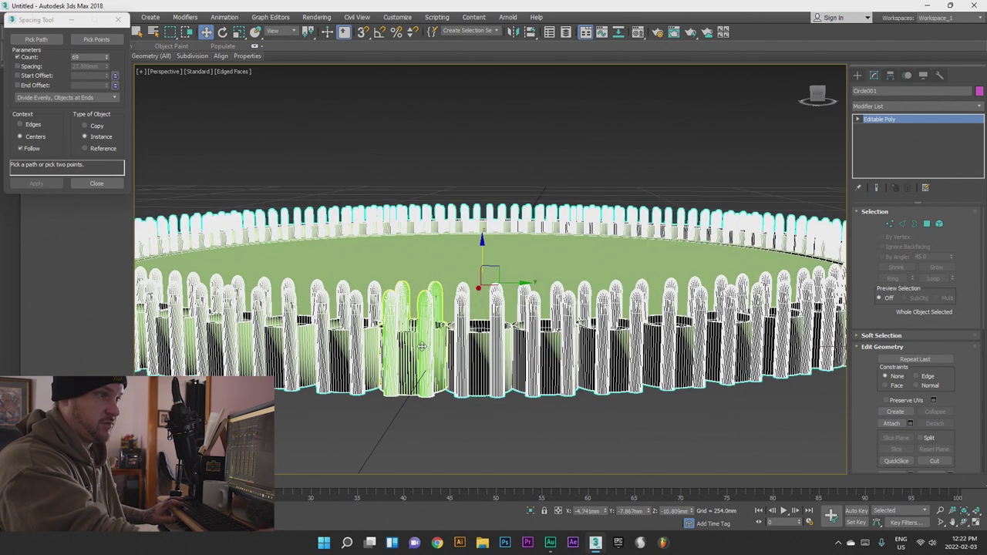
left_click(425, 370)
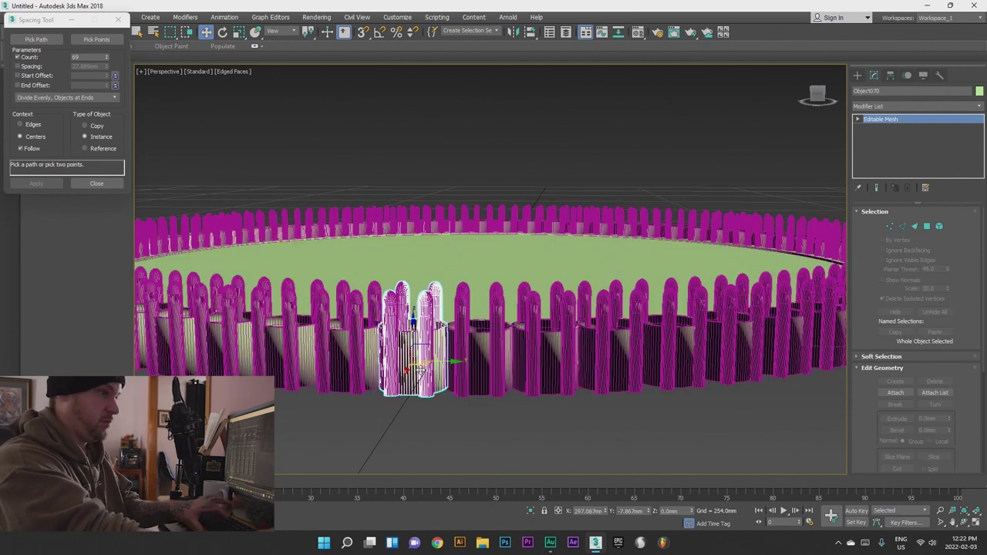
key("Delete")
- Examine the combined pendant's individual elements by selecting single prongs, a stone seat and the plate, and leave element editing
left_click(482, 294)
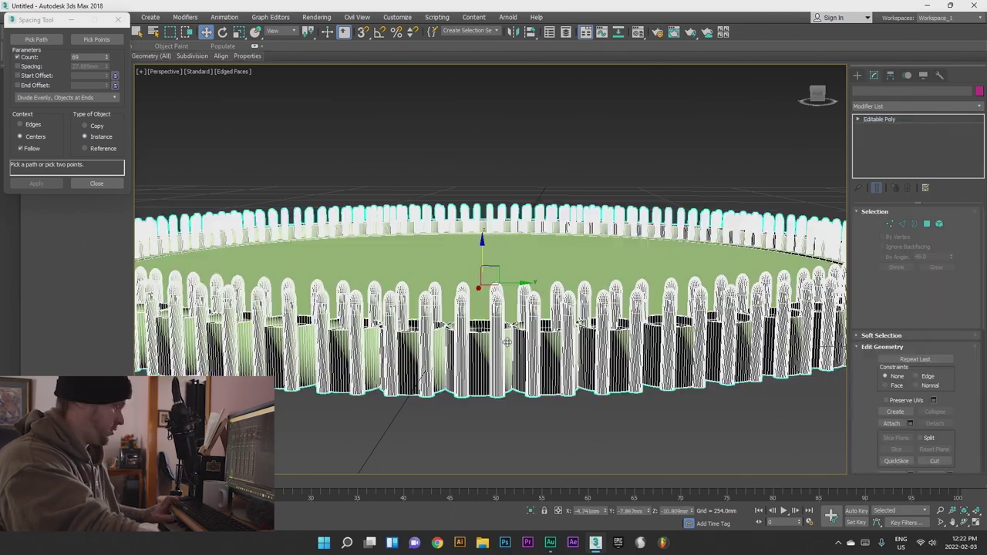
middle_click_drag(482, 294, 283, 383, "alt")
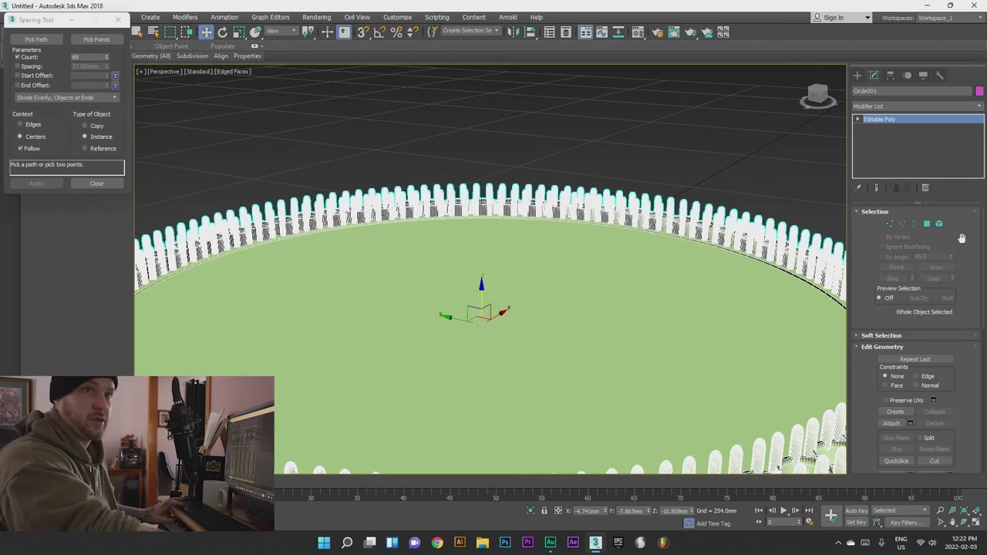
left_click(939, 224)
left_click(431, 219)
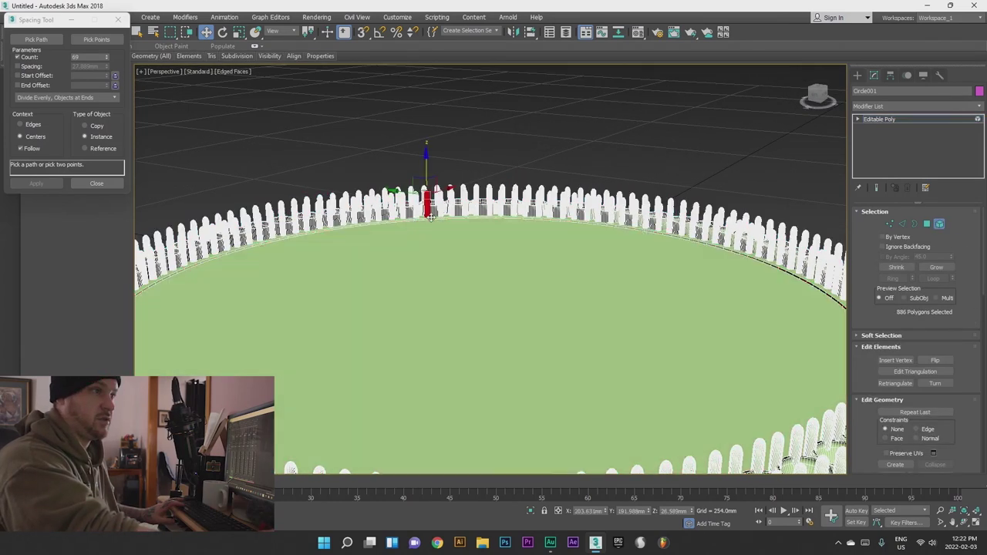
middle_click_drag(446, 209, 415, 296, "alt")
scroll(424, 202, "up", 3)
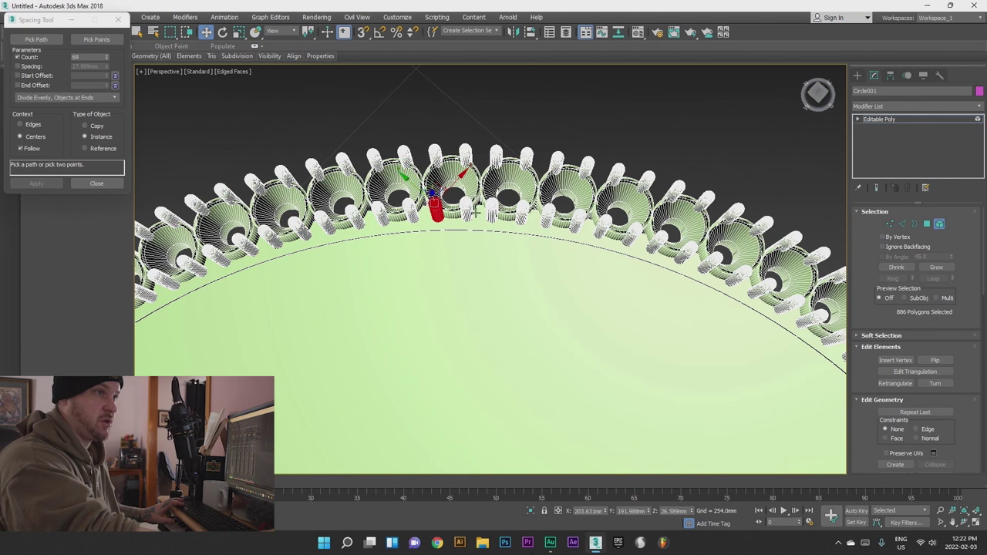
left_click(471, 213)
middle_click_drag(484, 225, 349, 172, "alt")
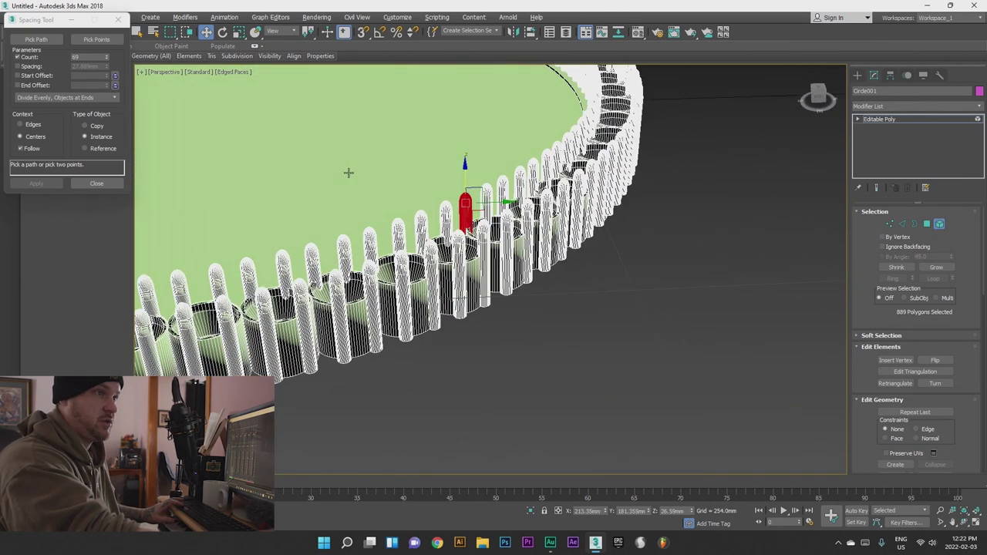
left_click(476, 267)
middle_click_drag(488, 270, 478, 283, "alt")
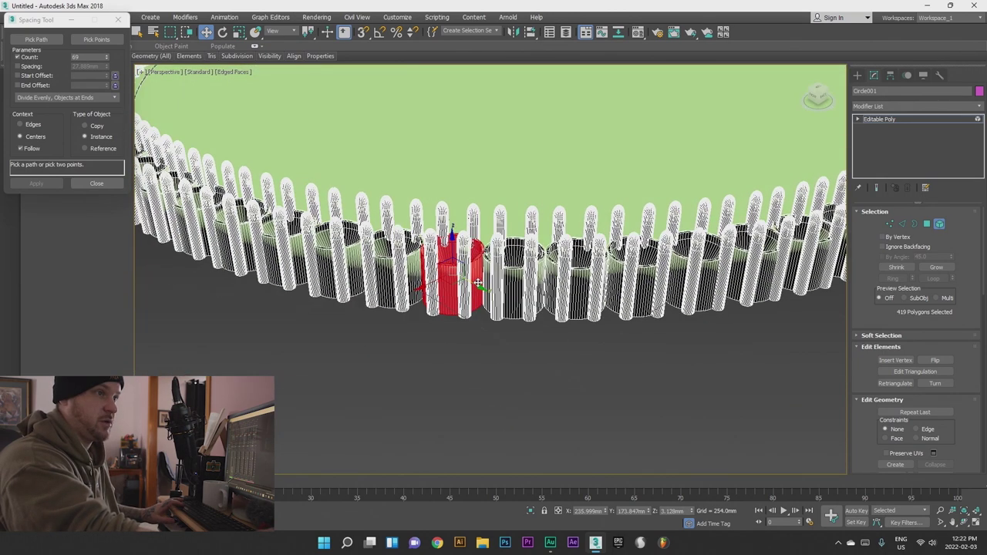
left_click(489, 209)
middle_click_drag(489, 209, 354, 274, "alt")
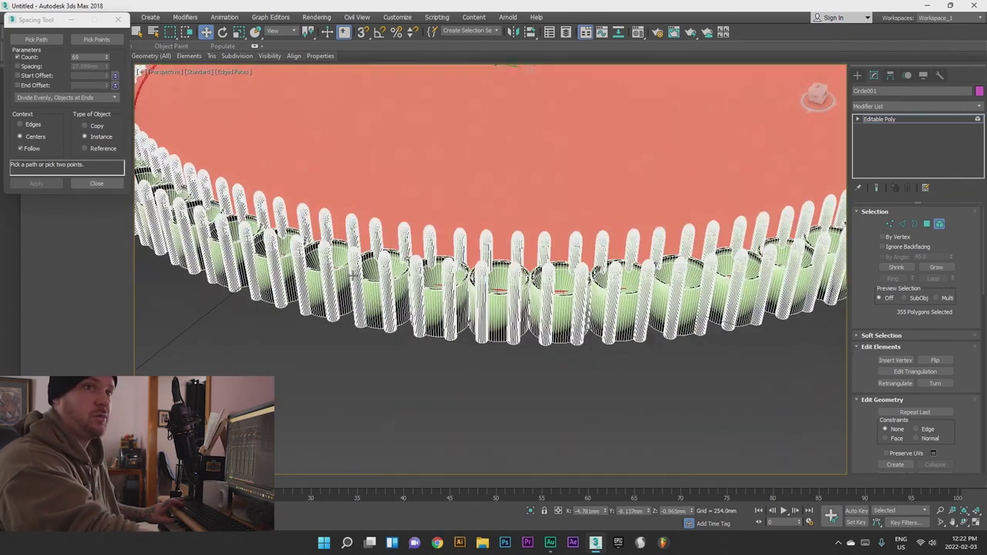
left_click(938, 224)
scroll(659, 230, "down", 5)
middle_click_drag(658, 229, 625, 205, "alt")
middle_click_drag(610, 142, 595, 213, "alt")
middle_click_drag(650, 151, 601, 275, "alt")
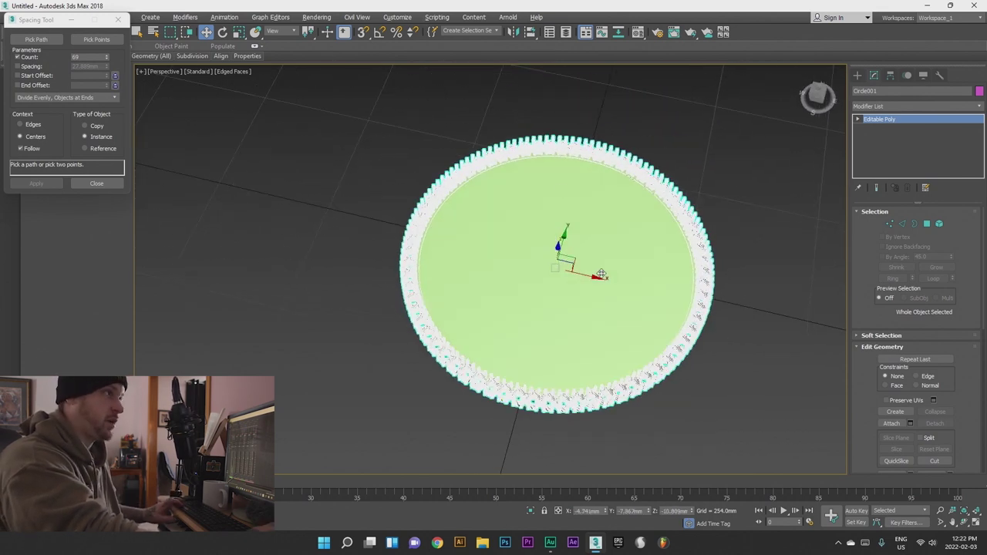
- Close the Spacing Tool and import the bail_gap_small model with the default OBJ options
left_click(118, 20)
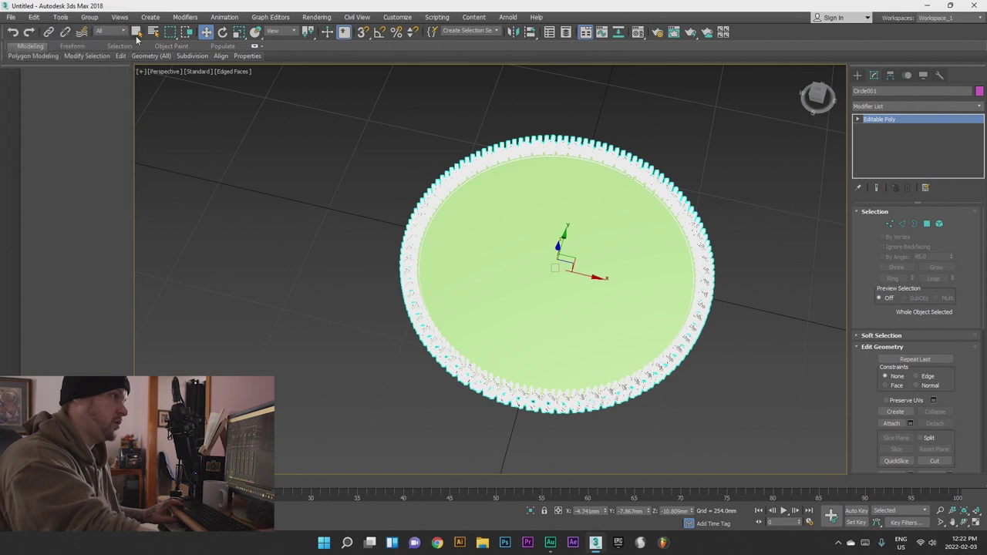
left_click(11, 17)
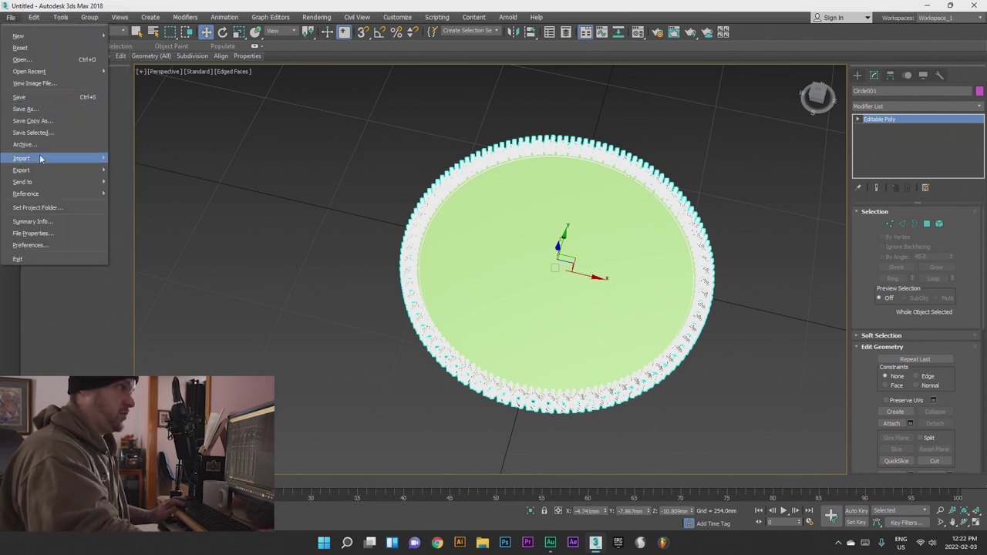
mouse_move(39, 160)
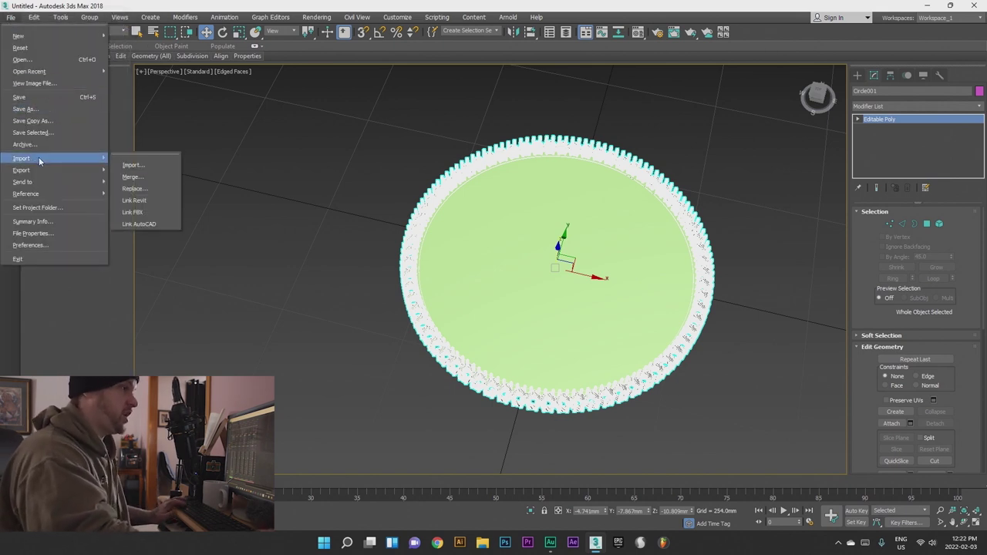
left_click(133, 165)
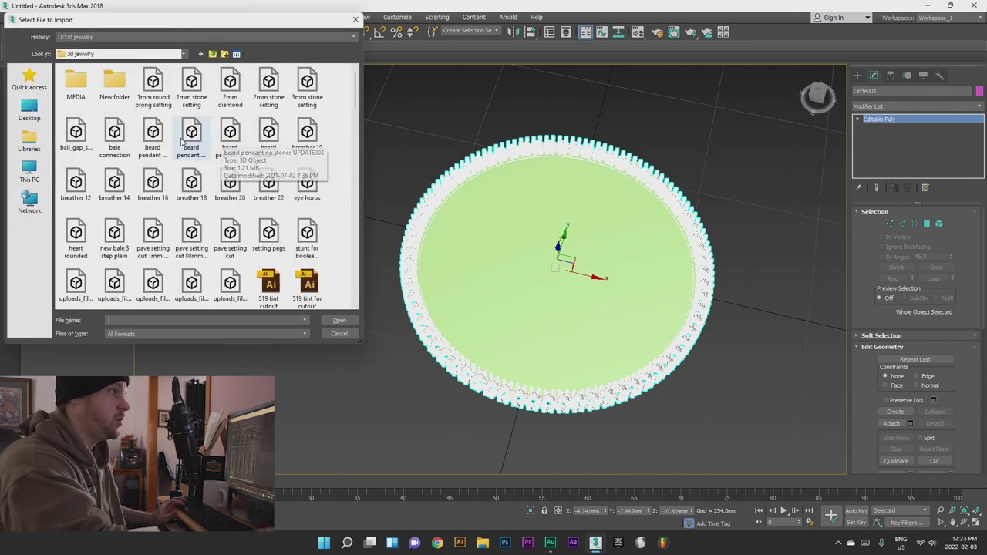
left_click(80, 139)
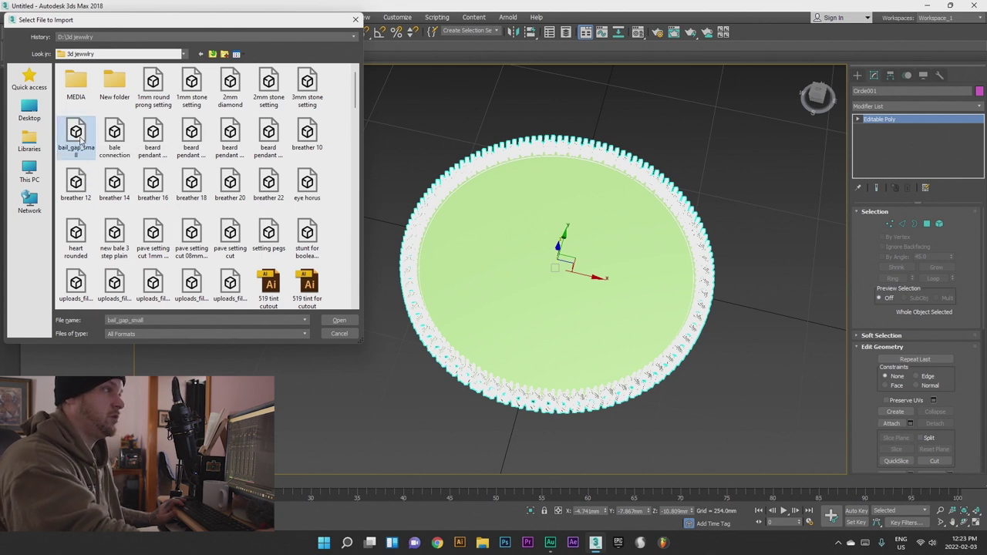
double_click(80, 138)
left_click(427, 441)
key("z")
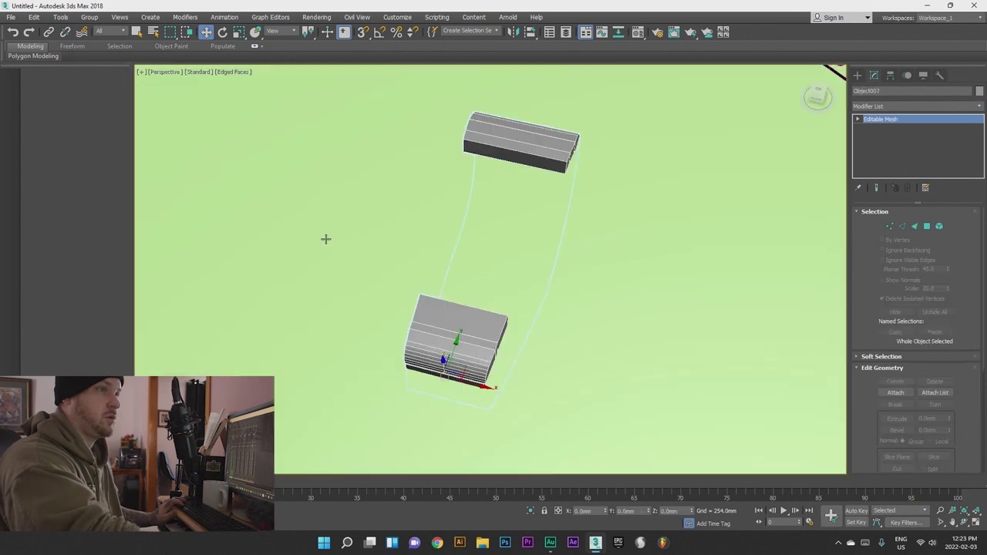
- Move the imported bail along Y to about 433 mm, clear of the pendant's outer edge
scroll(334, 250, "down", 5)
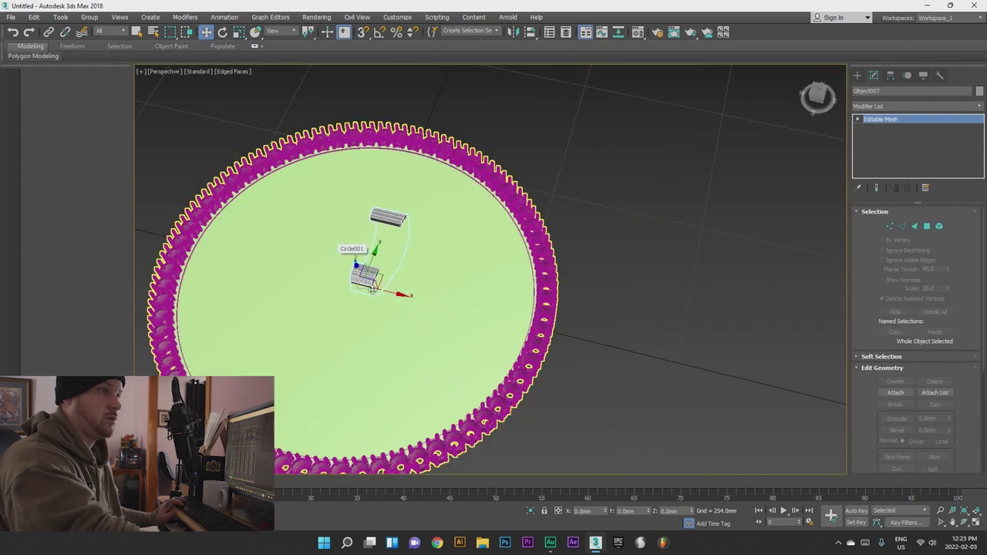
left_click_drag(381, 266, 418, 192)
middle_click_drag(487, 161, 407, 182, "alt")
middle_click_drag(407, 182, 422, 221)
scroll(404, 237, "up", 2)
scroll(388, 197, "up", 4)
middle_click_drag(459, 287, 265, 260, "alt")
scroll(345, 280, "down", 2)
scroll(381, 288, "down", 6)
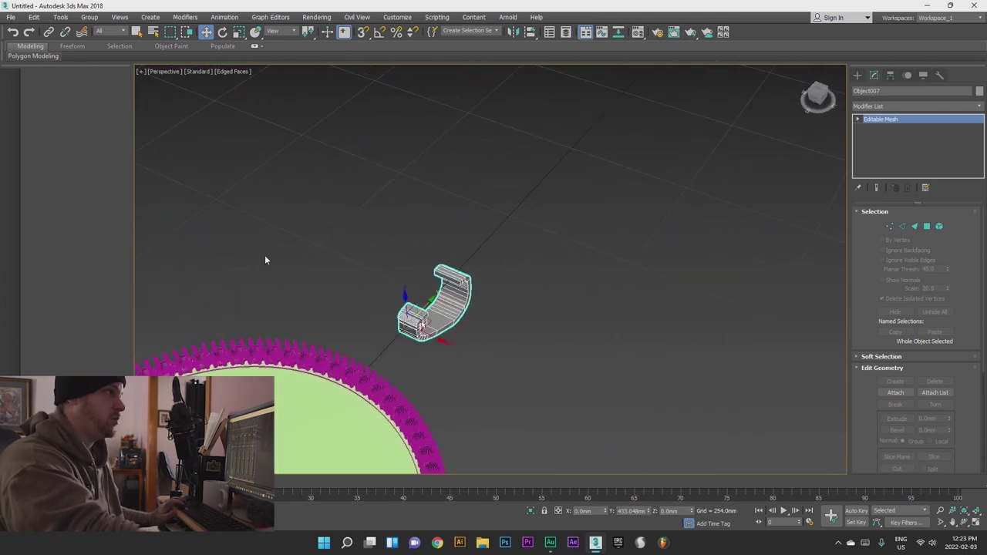
- Import the bale connection model with the default OBJ options
left_click(10, 17)
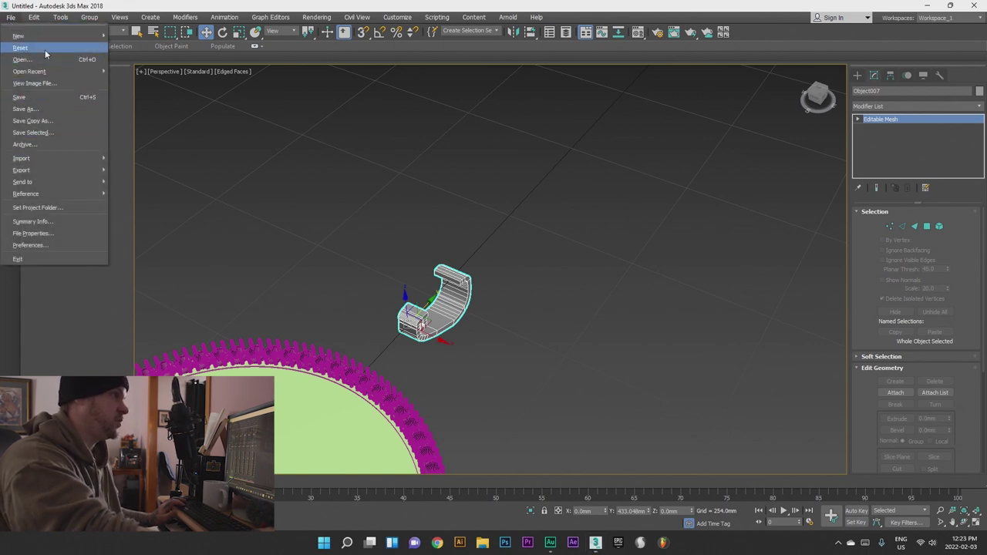
mouse_move(48, 158)
left_click(133, 164)
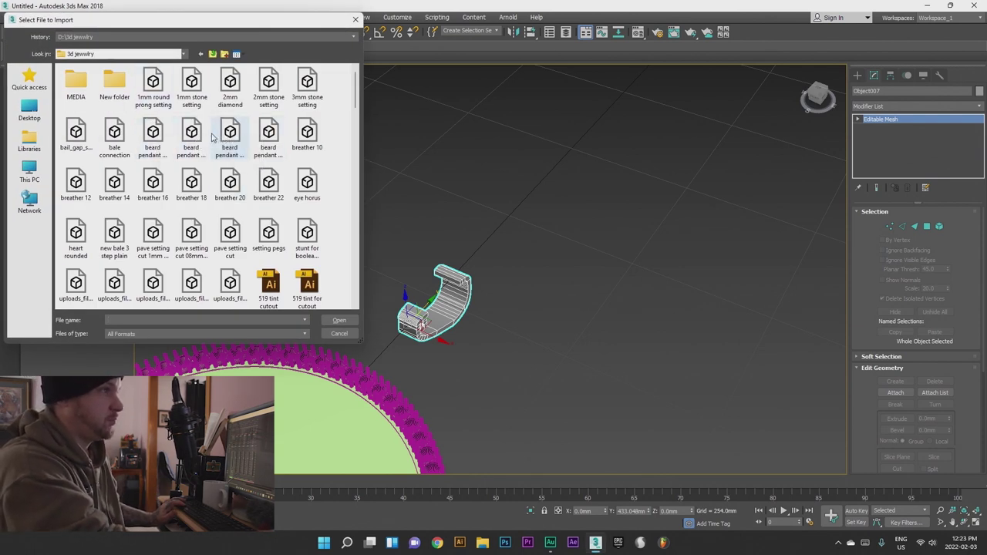
left_click(114, 138)
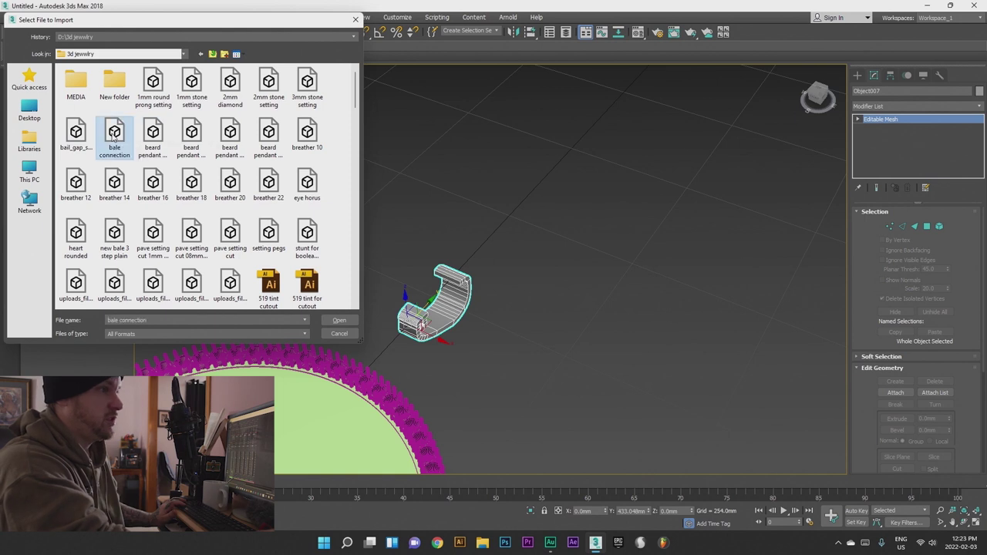
double_click(114, 137)
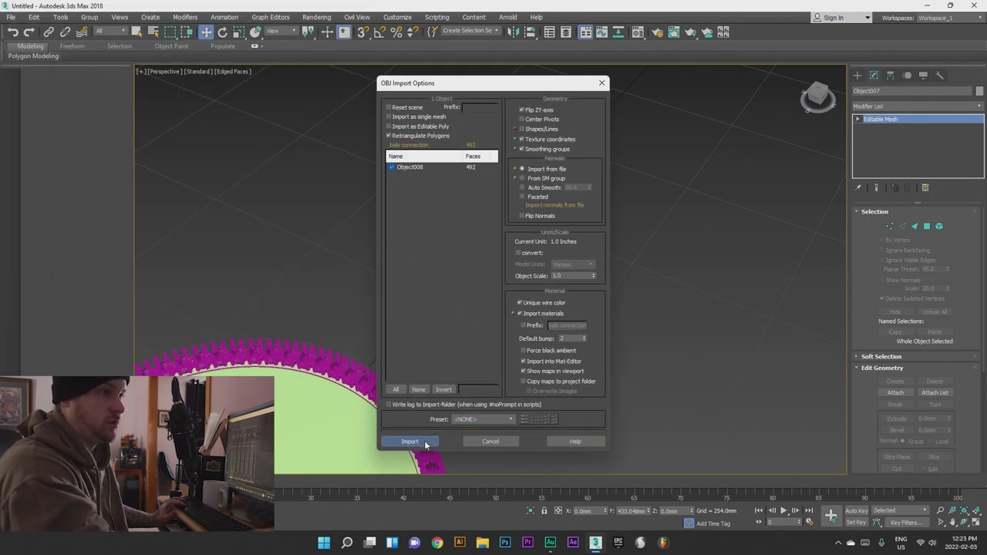
left_click(409, 442)
key("z")
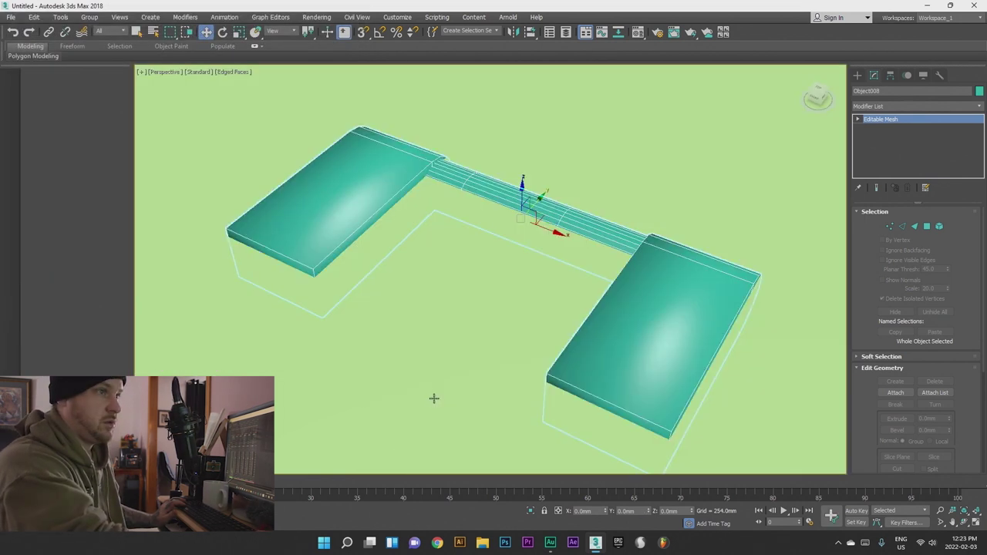
- Move the bale connection along Y to about 335 mm, between the prong ring and the bail with its legs touching the ring
scroll(433, 398, "down", 10)
left_click_drag(492, 315, 685, 114)
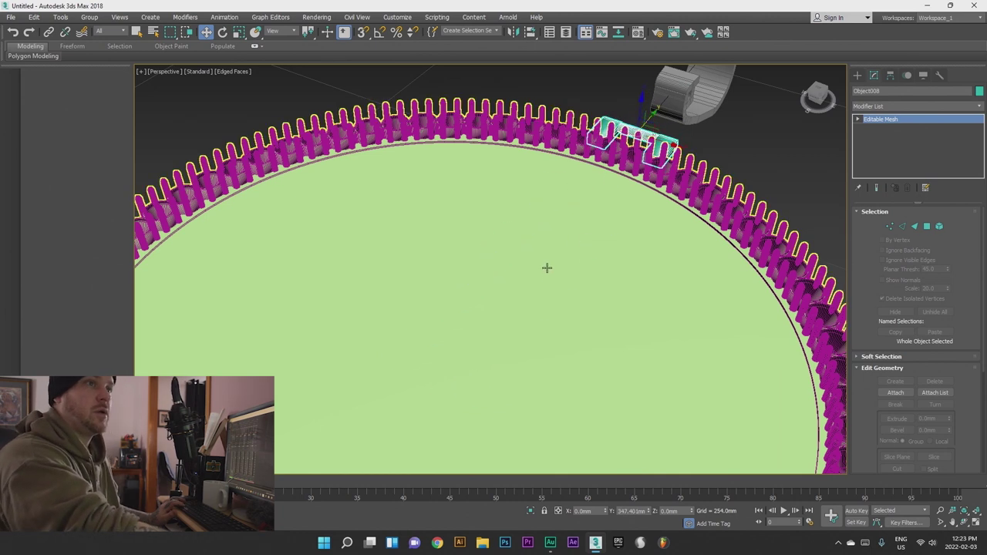
middle_click_drag(563, 282, 553, 194, "alt")
scroll(650, 148, "up", 3)
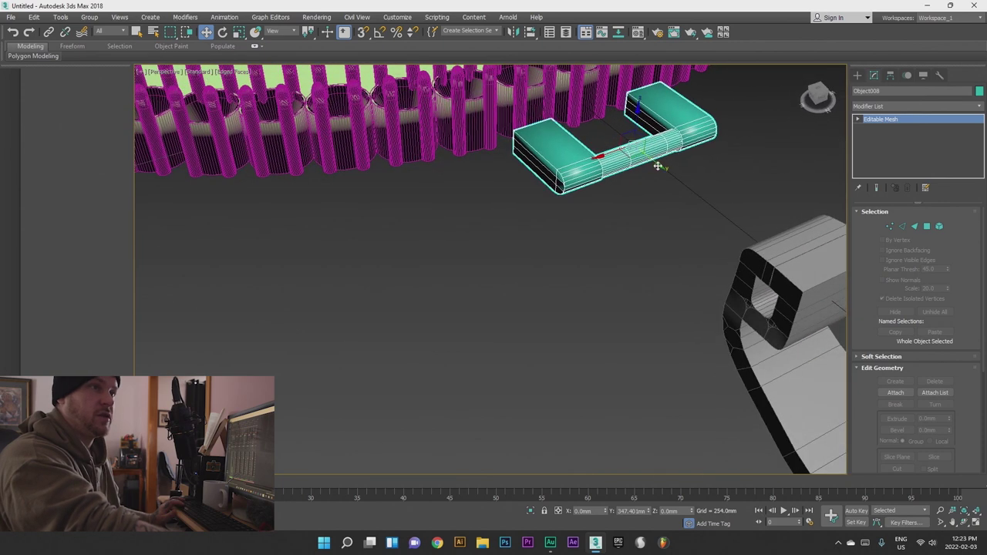
left_click_drag(657, 168, 596, 164)
middle_click_drag(596, 163, 478, 231, "alt")
scroll(479, 232, "down", 5)
middle_click_drag(566, 227, 505, 201, "alt")
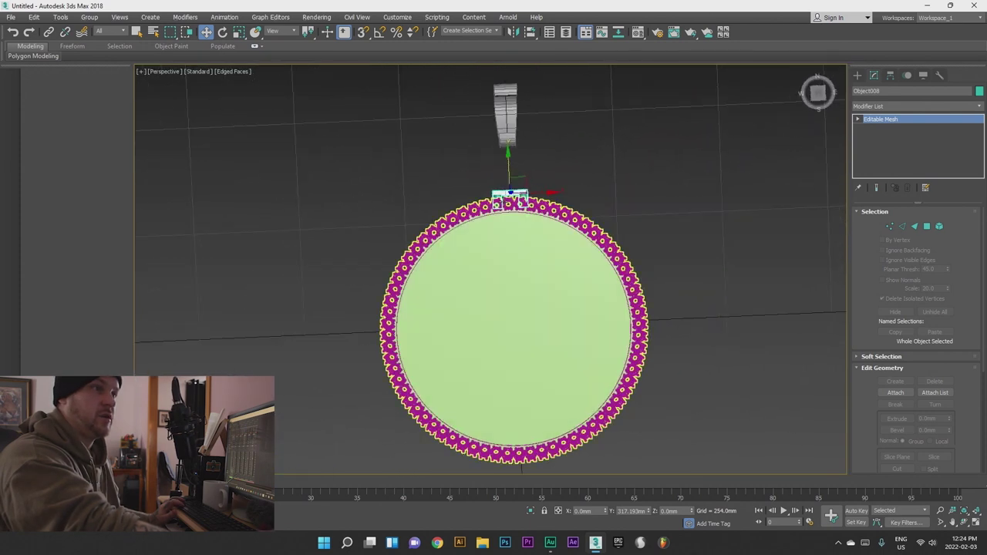
scroll(505, 202, "up", 3)
left_click_drag(506, 164, 504, 147)
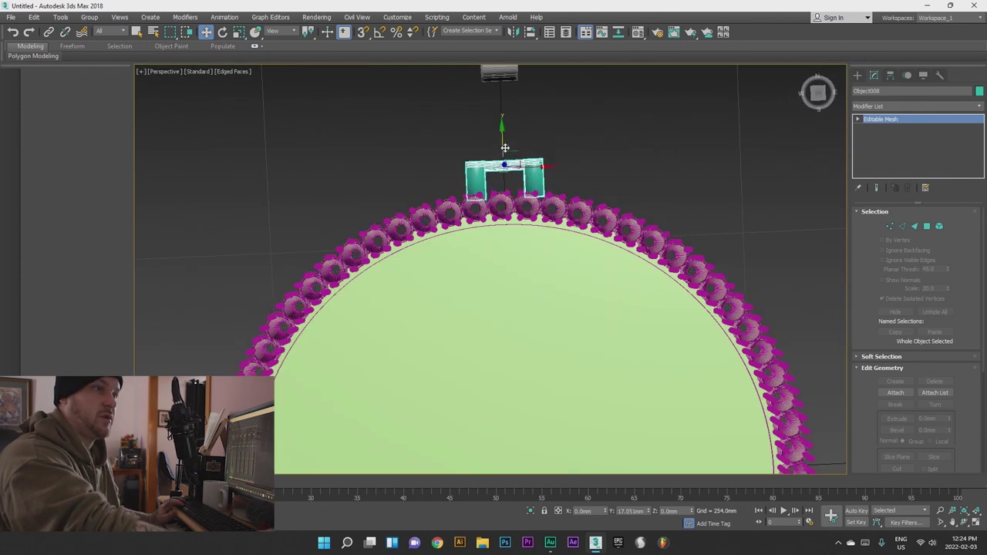
scroll(506, 135, "down", 5)
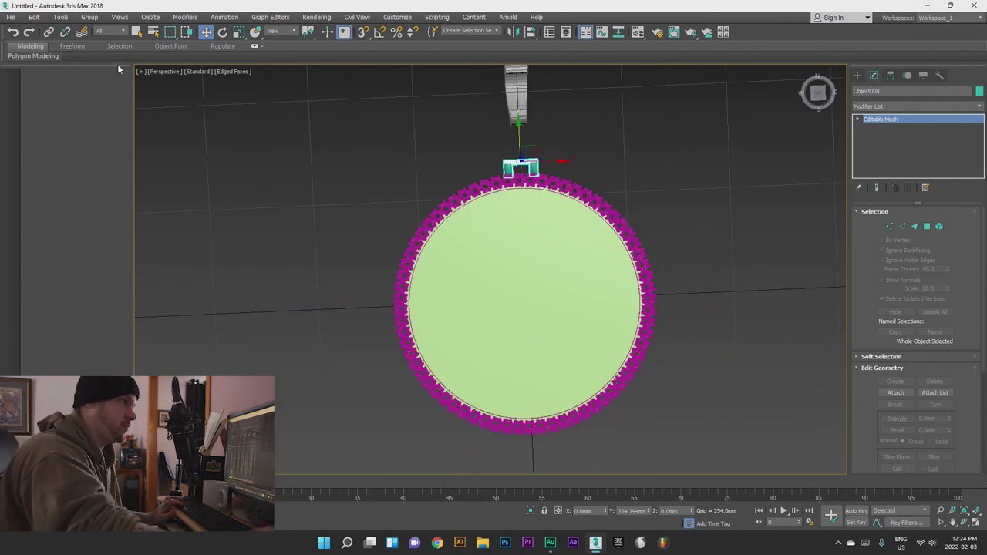
- Import the 1mm stone setting model with the default OBJ options, accepting the new name Object001
left_click(10, 17)
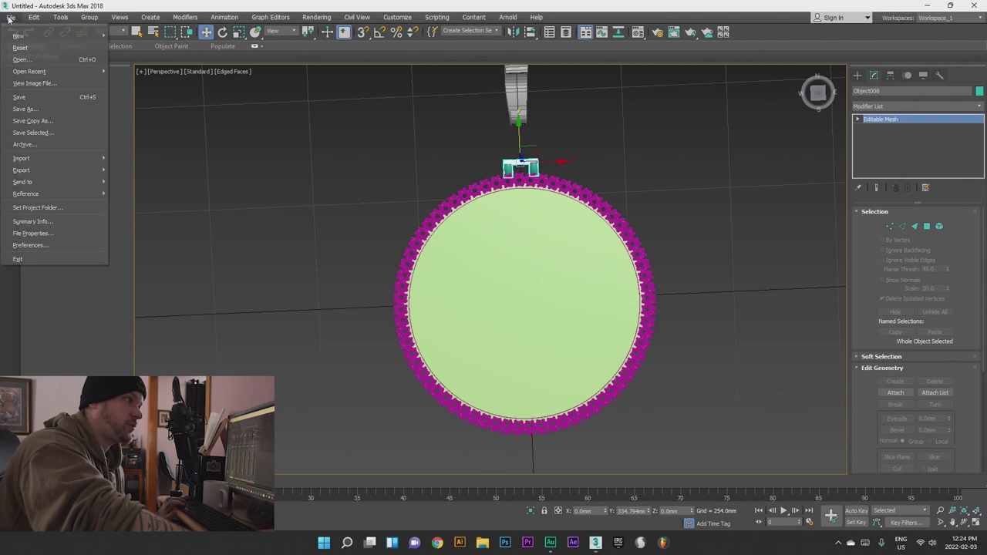
mouse_move(28, 161)
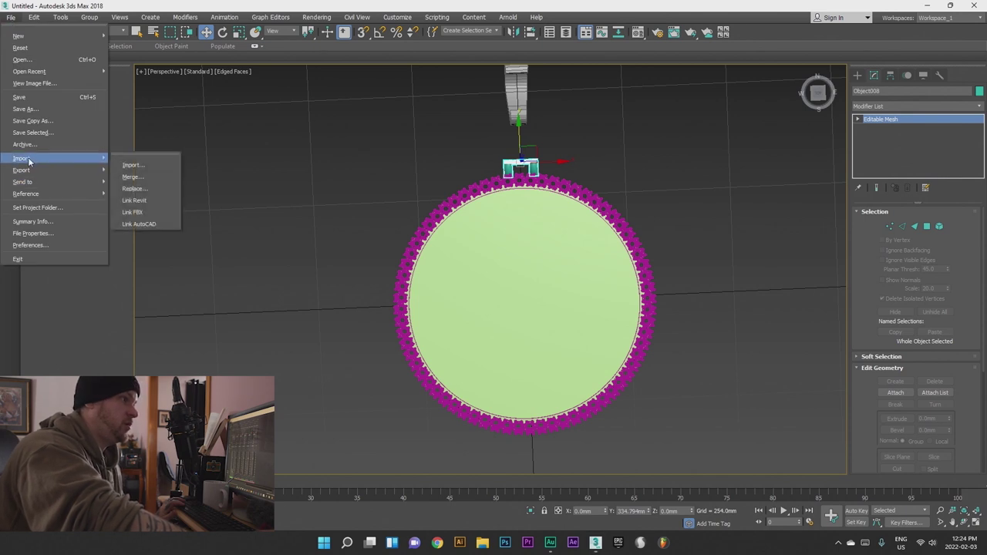
left_click(131, 164)
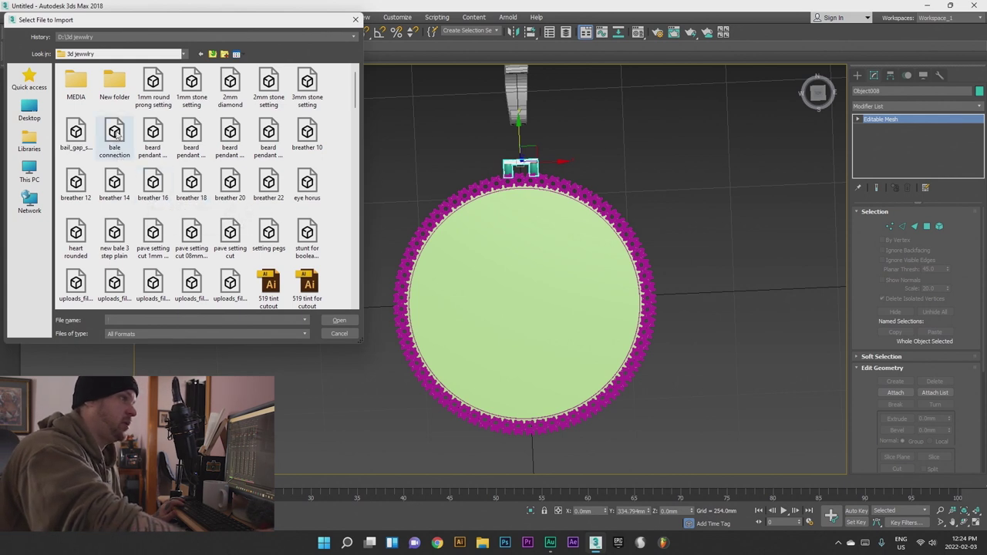
double_click(192, 81)
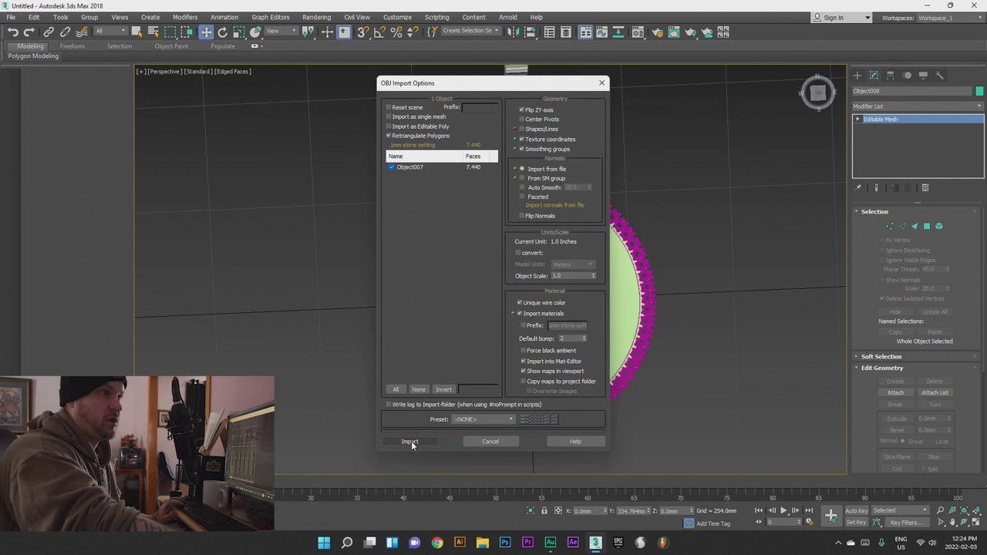
left_click(409, 441)
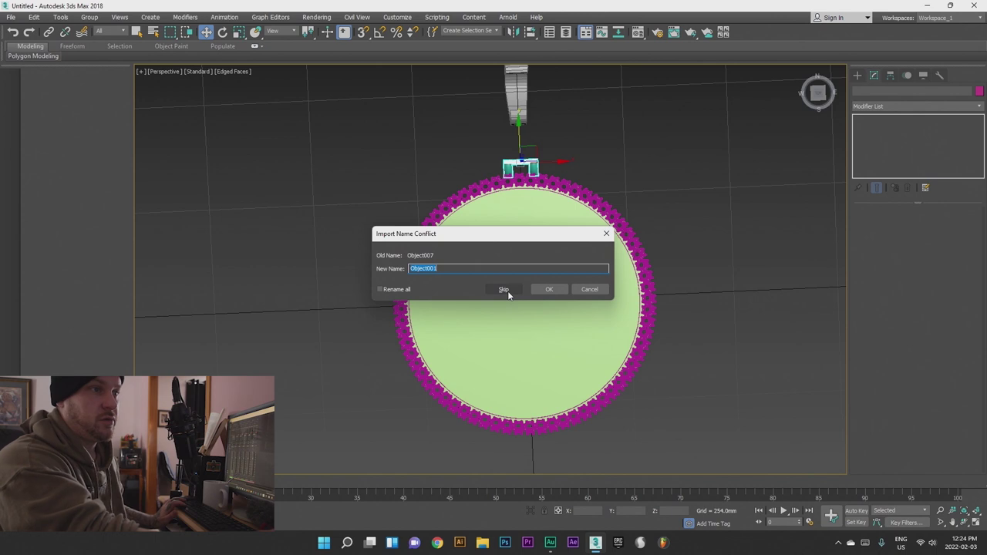
left_click(550, 290)
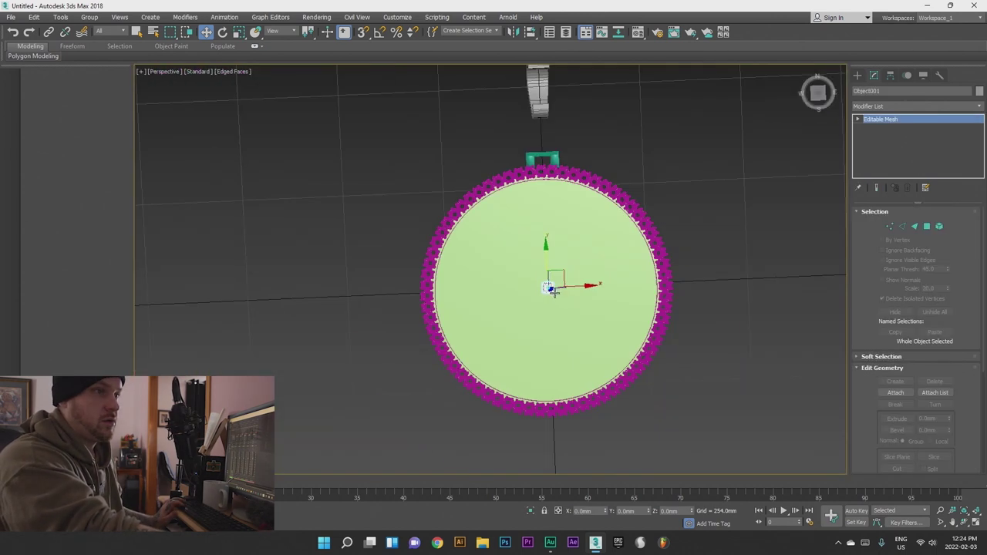
- Move the new stone setting along Y to about 485 mm, out past the ring and over the bail
middle_click_drag(565, 333, 518, 285, "alt")
scroll(580, 274, "up", 6)
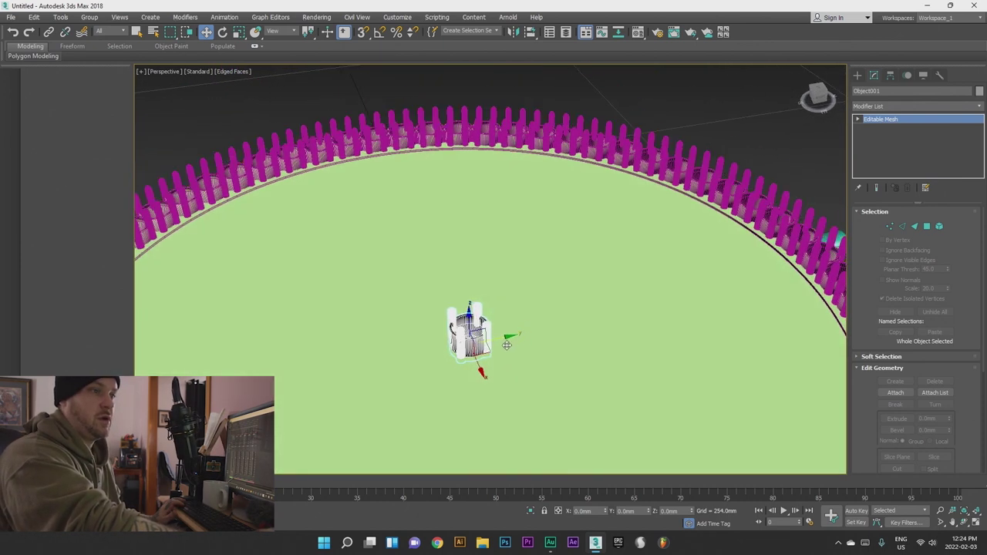
left_click_drag(508, 338, 872, 270)
middle_click_drag(697, 304, 415, 366)
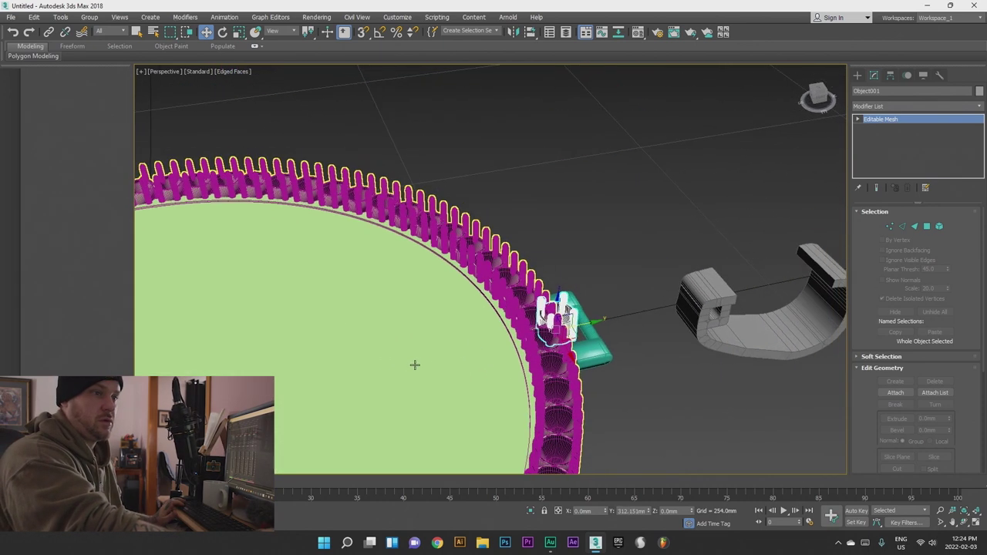
left_click_drag(589, 329, 780, 295)
middle_click_drag(666, 334, 602, 299, "alt")
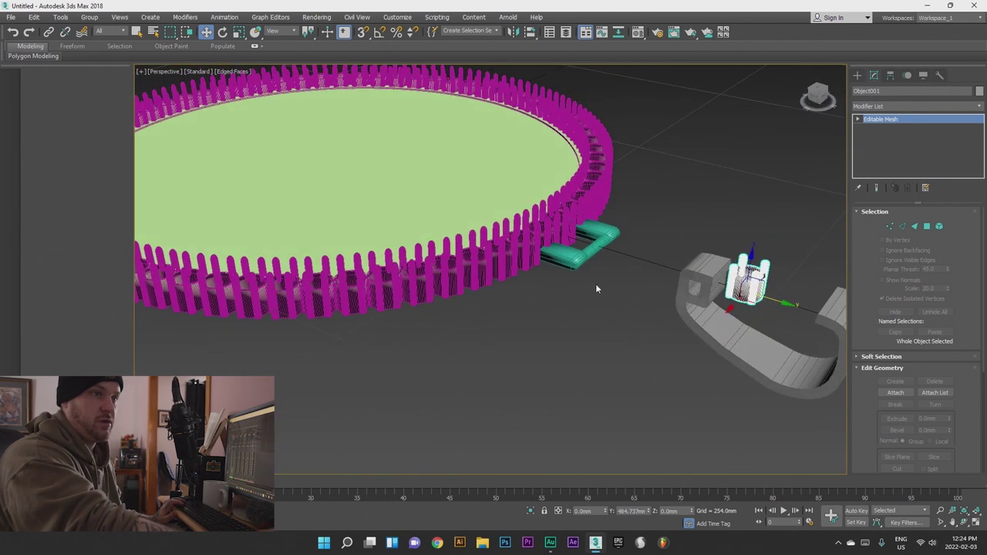
- Select the bale connection and adjust its position against the ring's side profile in the Left view
left_click(585, 266)
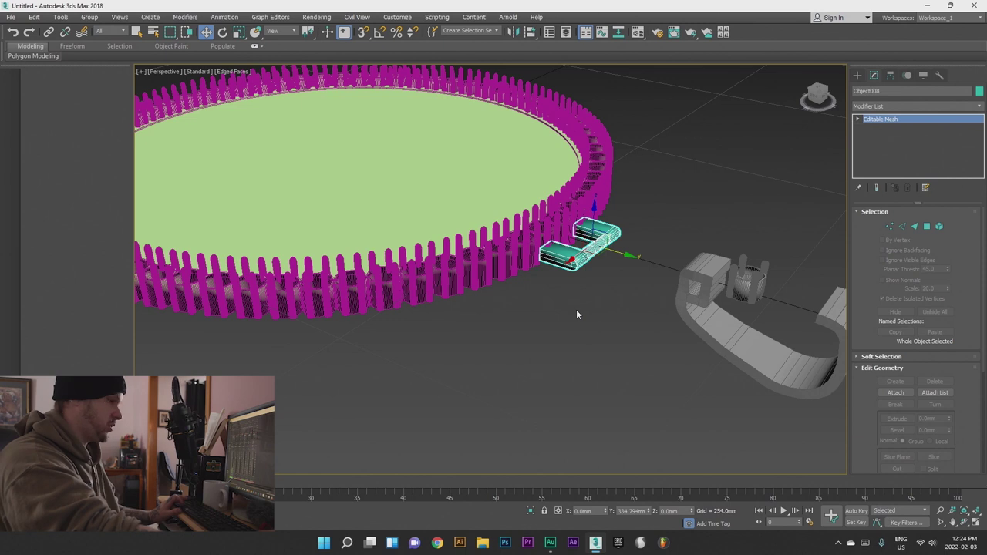
middle_click_drag(578, 289, 601, 257, "alt")
key("l")
scroll(473, 306, "down", 8)
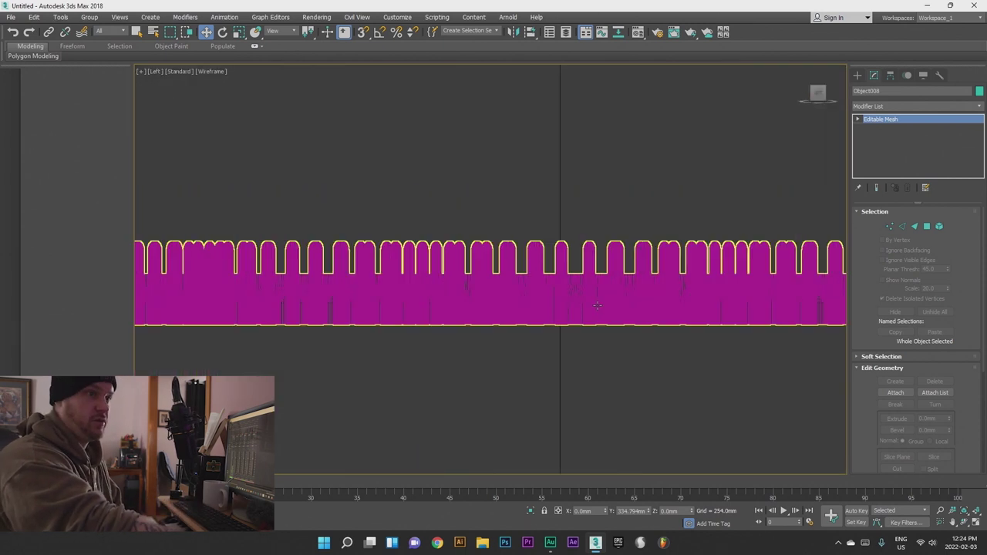
scroll(476, 307, "up", 6)
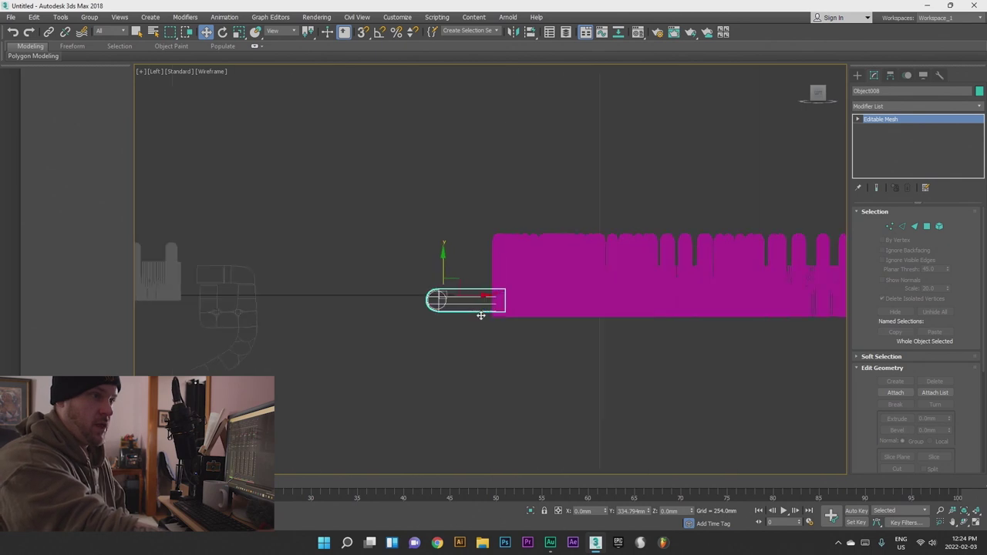
left_click_drag(415, 262, 441, 266)
- In the Top view, shift the bale connection along X to about -6.4 mm to line it up with the prong settings
key("t")
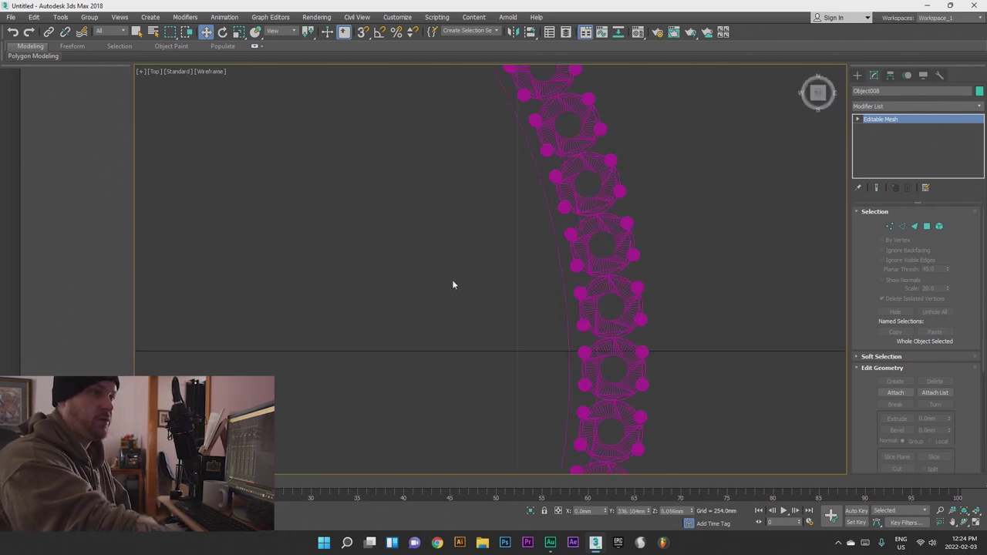
scroll(449, 287, "down", 6)
scroll(410, 259, "up", 5)
scroll(410, 260, "up", 4)
left_click_drag(468, 139, 454, 145)
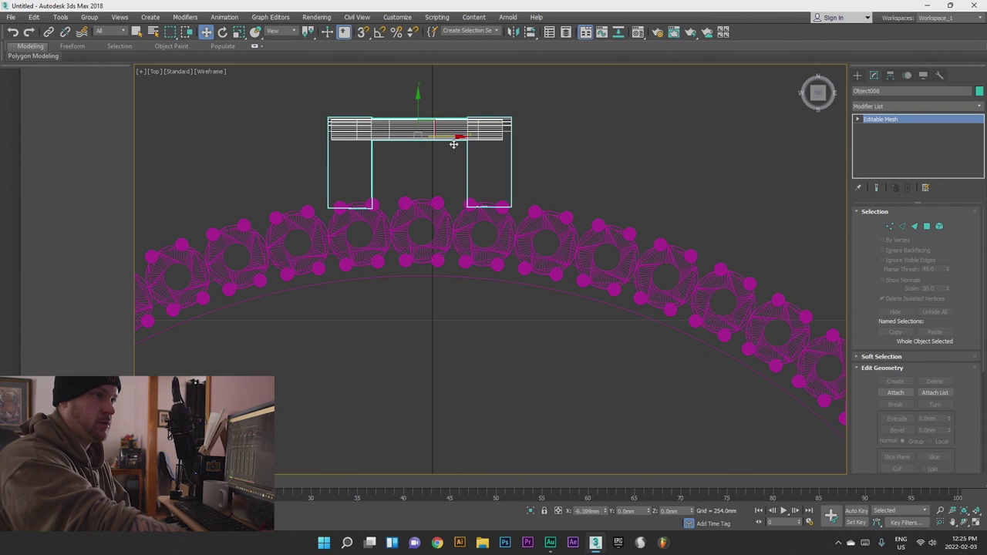
- Move the outer end vertices of the bale connection's left leg along Y to about 265 mm, into the prong ring
left_click(891, 226)
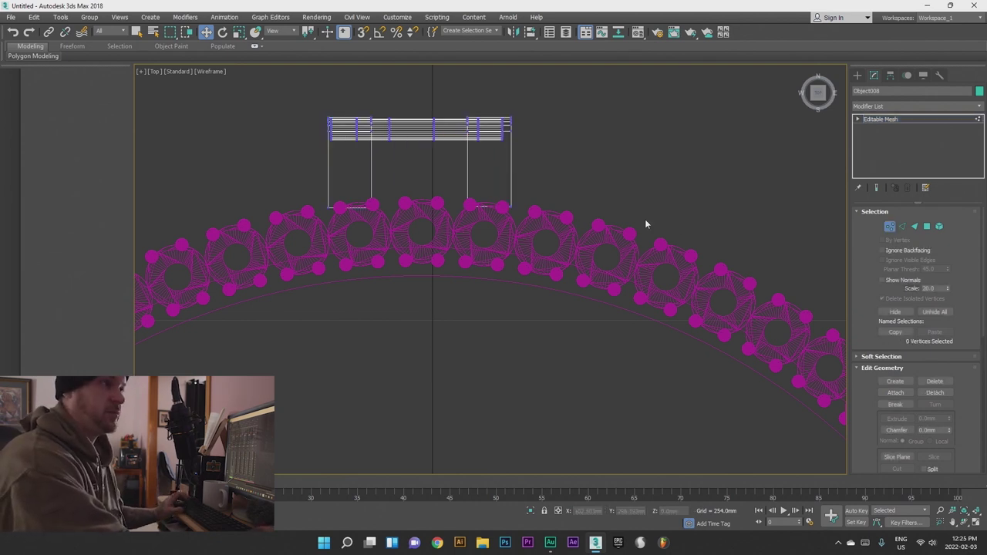
scroll(374, 213, "up", 8)
middle_click_drag(363, 218, 467, 220)
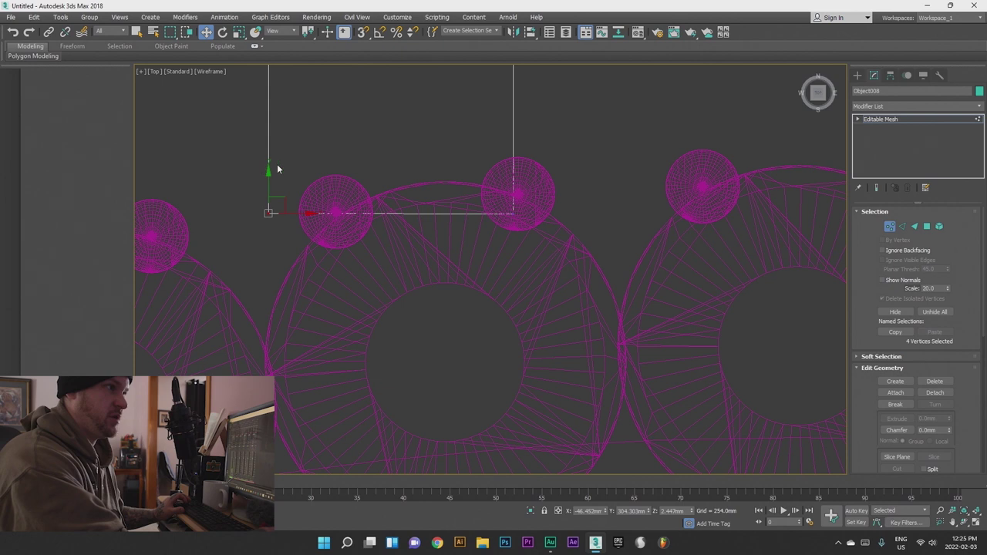
left_click_drag(272, 186, 268, 308)
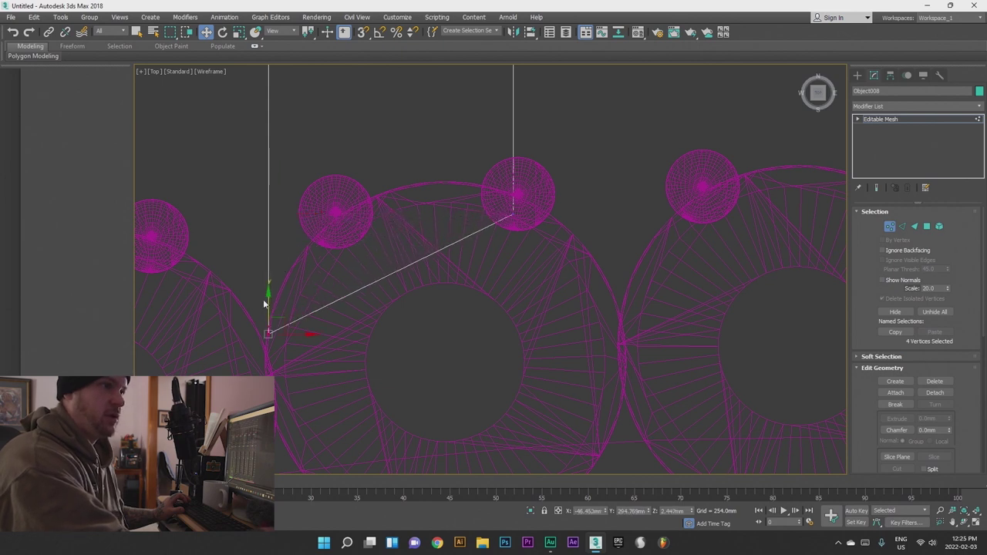
- Adjust the bale connection's leg ends along Y: raise the left leg's inner vertices slightly, and place the right leg's outer vertices at about 300 mm, inner at 307.5 mm
left_click_drag(517, 181, 518, 171)
scroll(510, 252, "down", 3)
middle_click_drag(588, 258, 404, 294)
middle_click_drag(791, 302, 635, 305)
scroll(461, 264, "up", 3)
left_click_drag(780, 268, 690, 323)
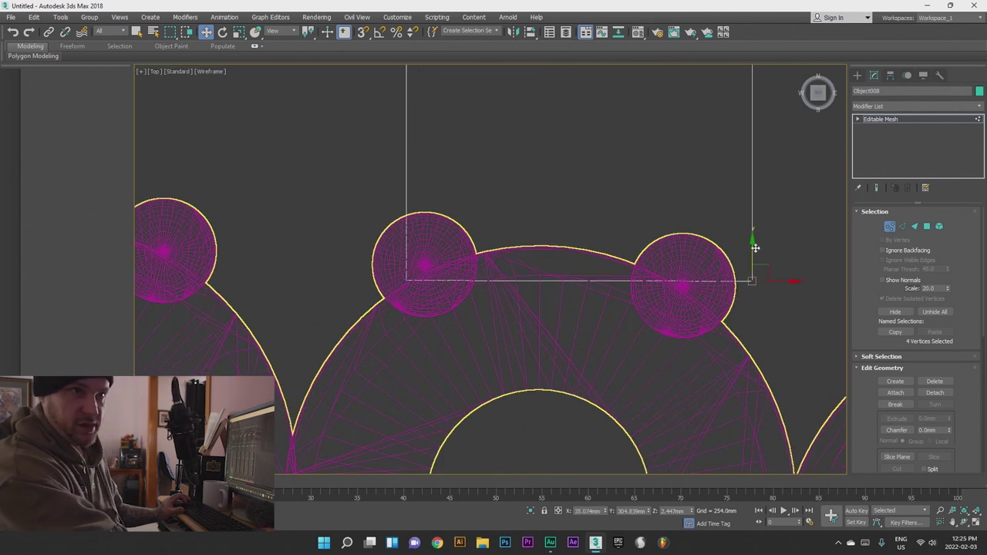
left_click_drag(749, 239, 772, 326)
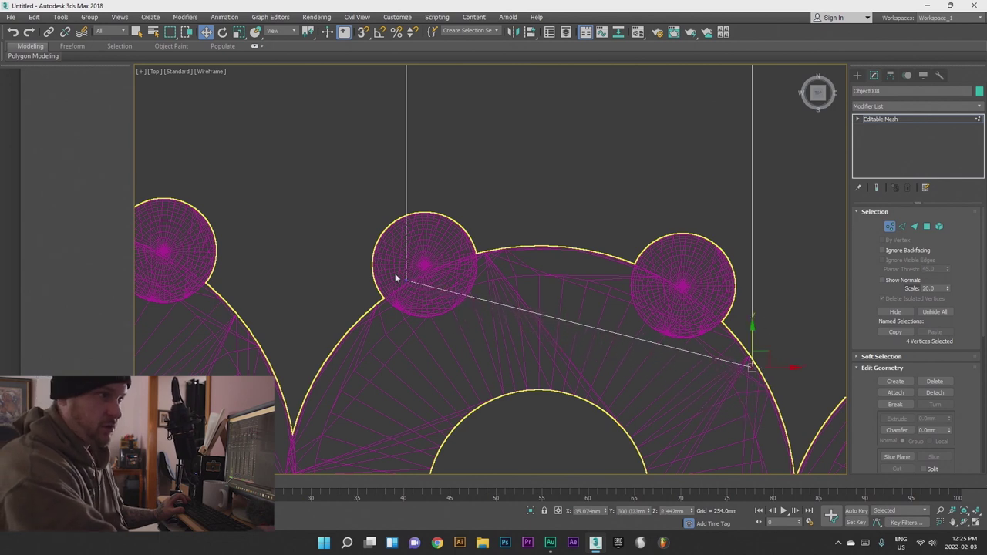
left_click_drag(413, 255, 415, 209)
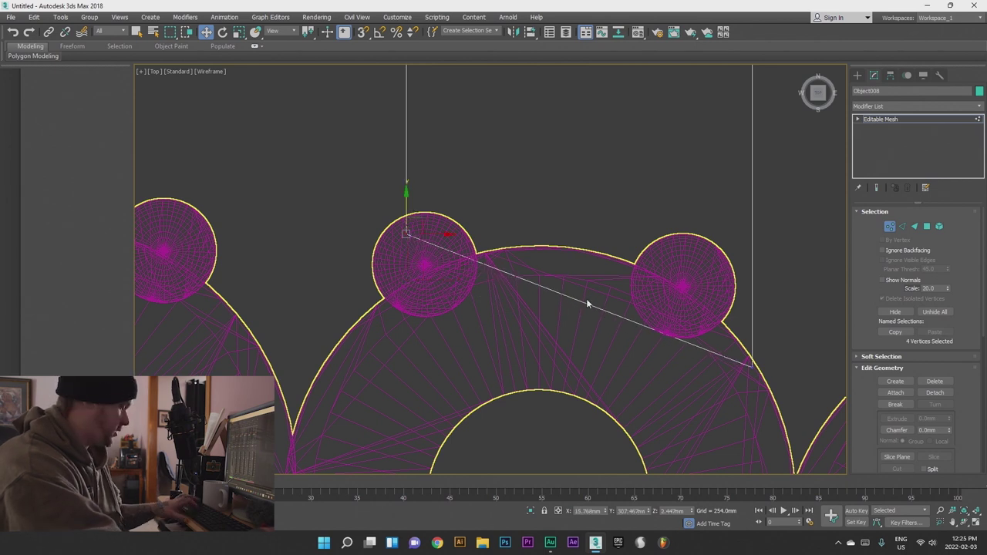
- Examine how both slanted leg ends of the bale connection sit against the prong settings, in perspective and in the Top view
key("p")
middle_click_drag(531, 225, 566, 286, "alt")
scroll(546, 222, "up", 4)
middle_click_drag(541, 219, 571, 250, "alt")
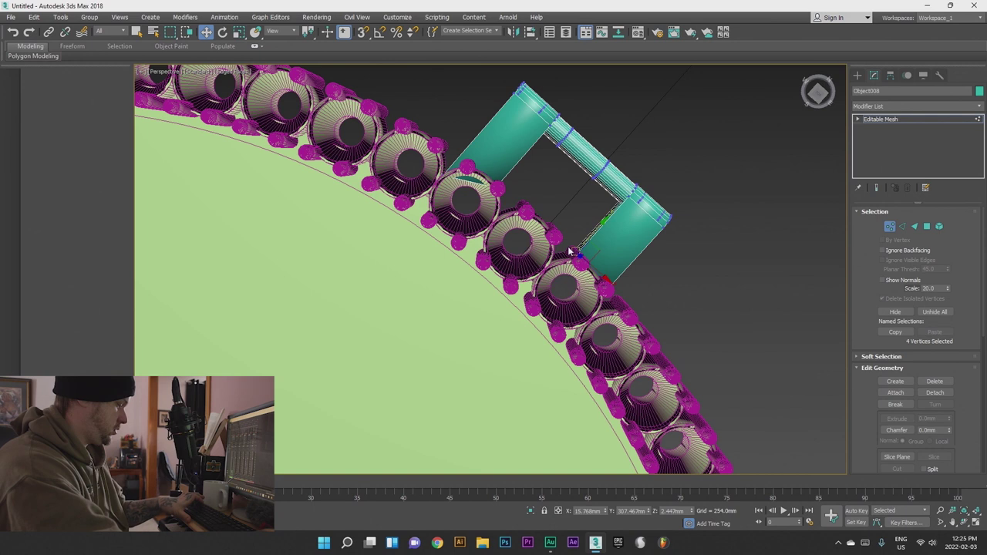
key("t")
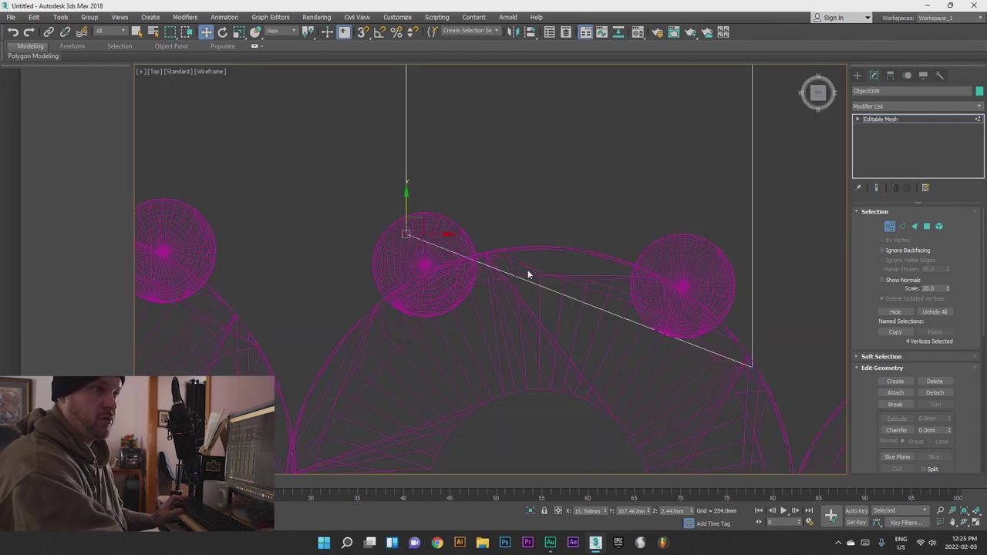
scroll(445, 286, "down", 2)
middle_click_drag(445, 286, 769, 298)
middle_click_drag(348, 270, 470, 256)
scroll(462, 278, "up", 1)
scroll(462, 279, "up", 2)
middle_click_drag(448, 306, 577, 223)
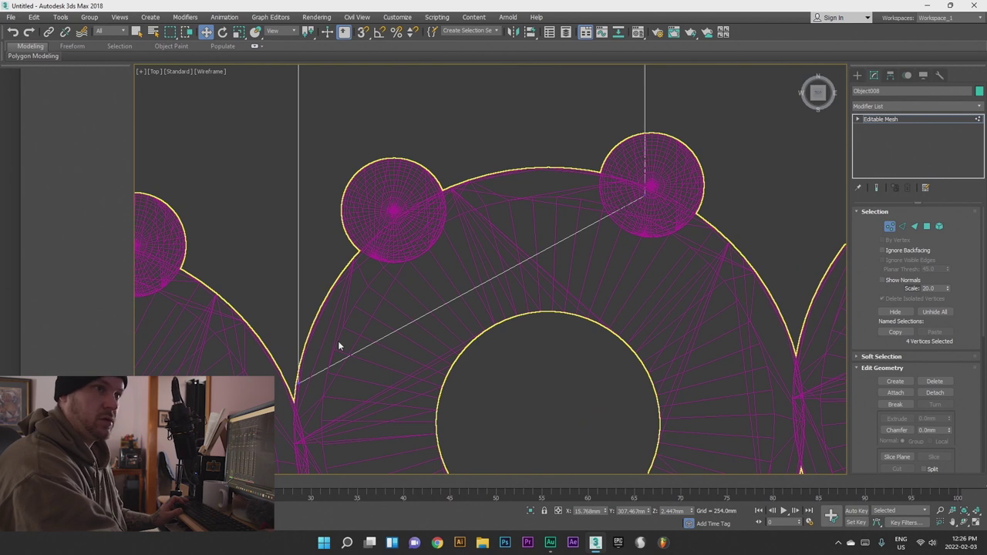
scroll(644, 260, "down", 6)
middle_click_drag(725, 291, 617, 293)
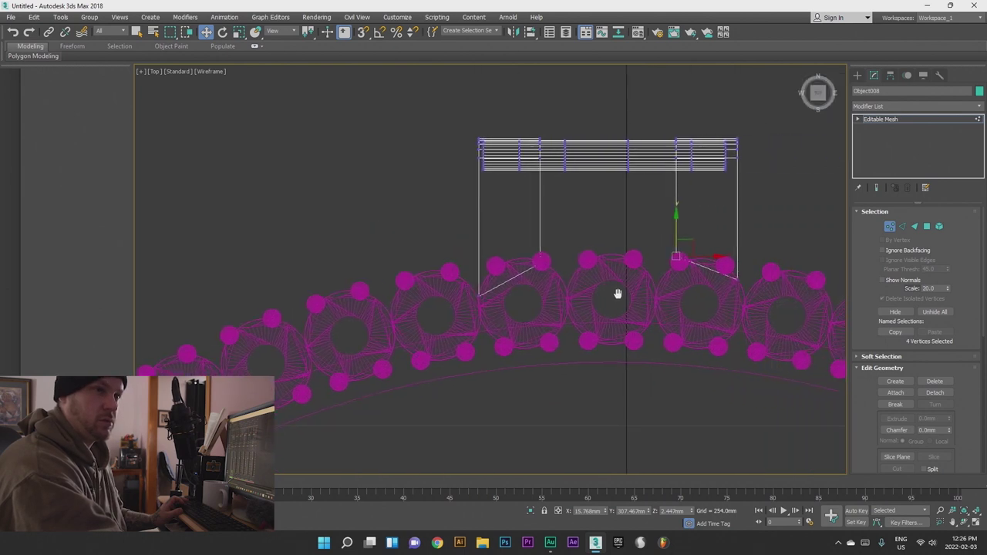
scroll(617, 294, "down", 2)
scroll(692, 290, "up", 4)
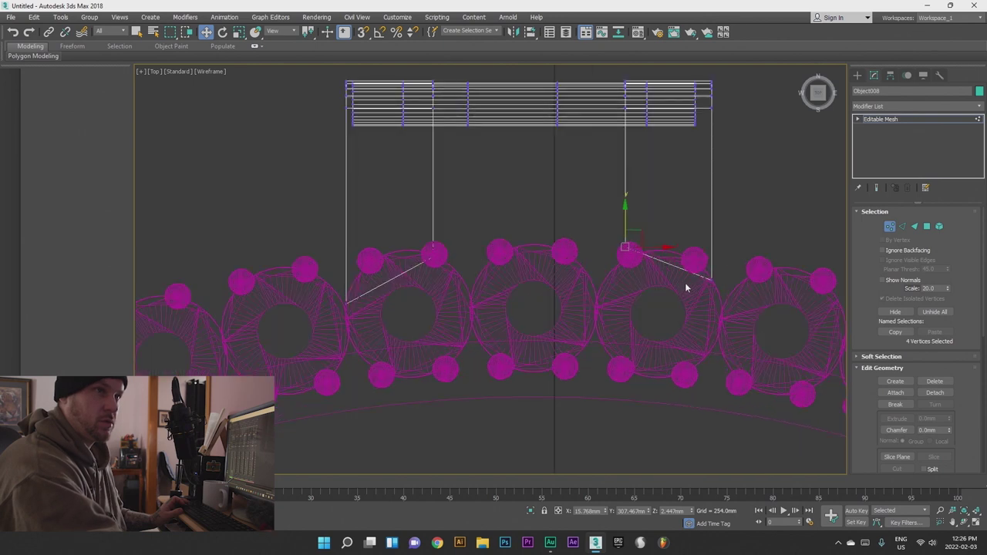
scroll(685, 283, "down", 2)
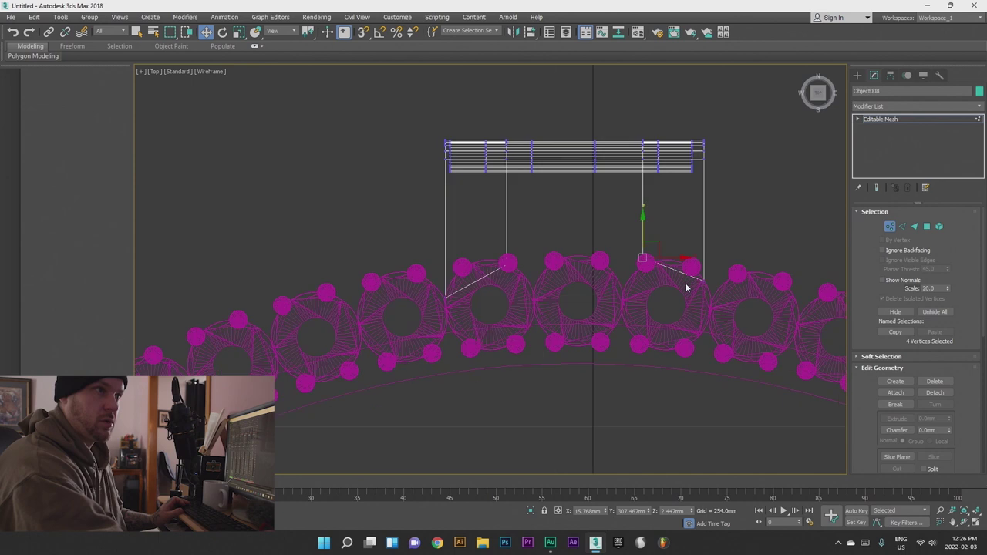
- Shift the bale connection's left leg slightly inward along X and raise its end vertices along Y, the inner ones to about 308 mm
left_click(940, 226)
left_click(470, 238)
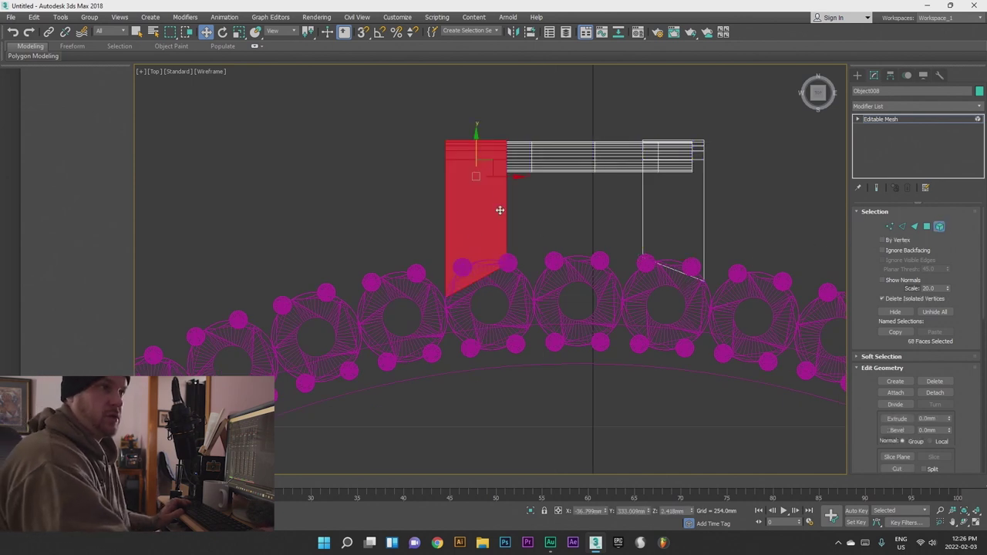
left_click_drag(516, 183, 518, 183)
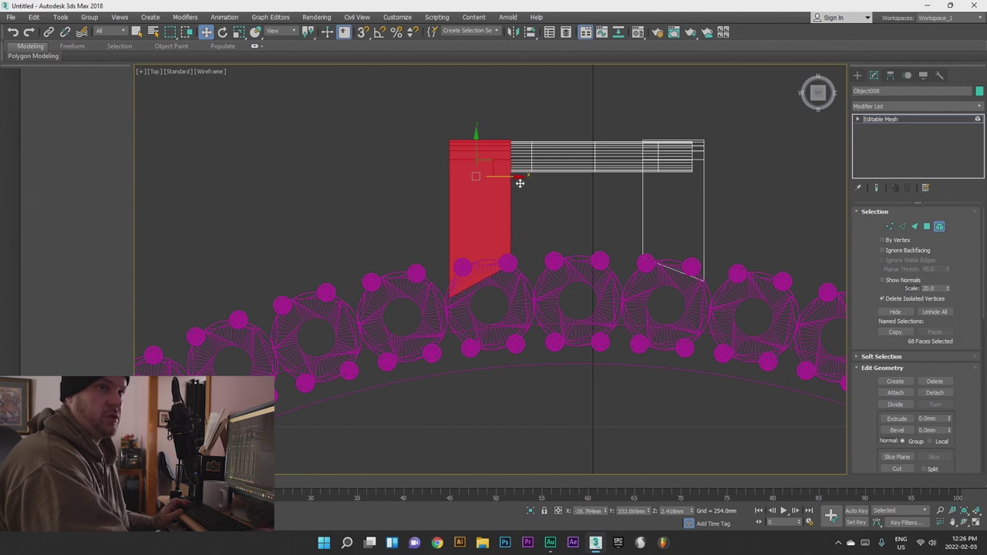
left_click(889, 226)
scroll(448, 297, "up", 5)
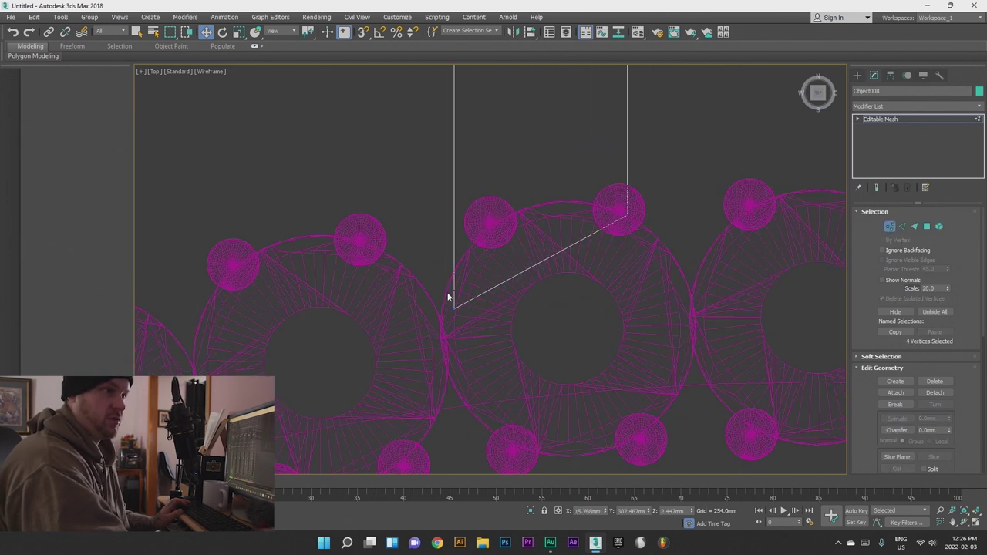
left_click_drag(458, 287, 460, 260)
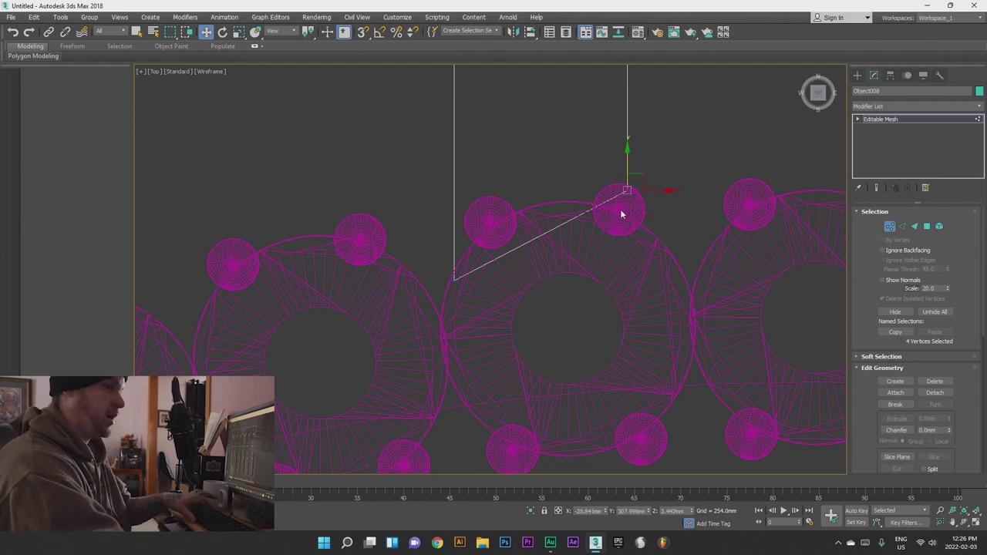
- Examine the left leg's end inside the prong settings and the prong heights around the ring in perspective
key("p")
scroll(438, 175, "up", 5)
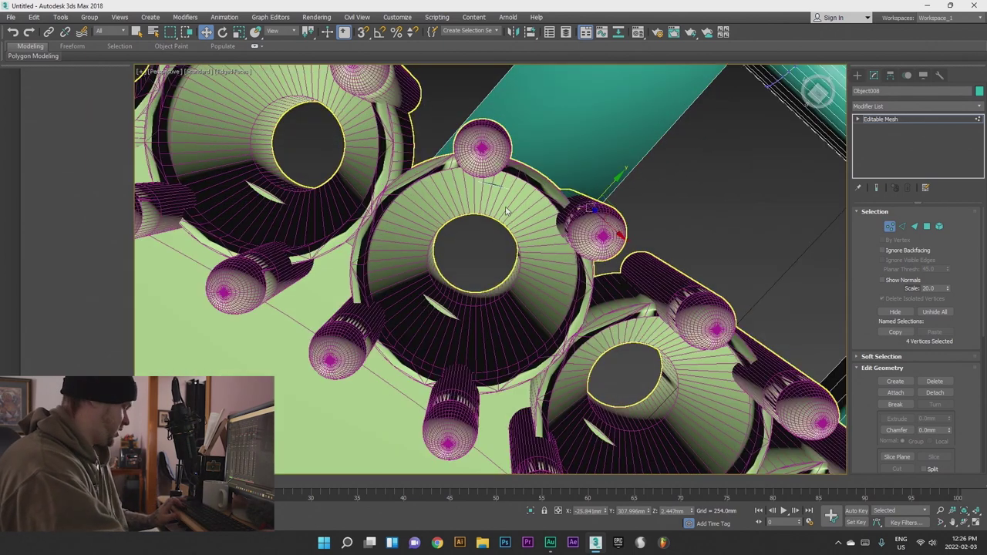
middle_click_drag(500, 207, 466, 262, "alt")
middle_click_drag(564, 298, 568, 271, "alt")
middle_click_drag(569, 272, 725, 292)
middle_click_drag(471, 332, 463, 263, "alt")
scroll(509, 327, "down", 3)
scroll(463, 262, "up", 3)
scroll(455, 268, "down", 2)
scroll(456, 267, "down", 1)
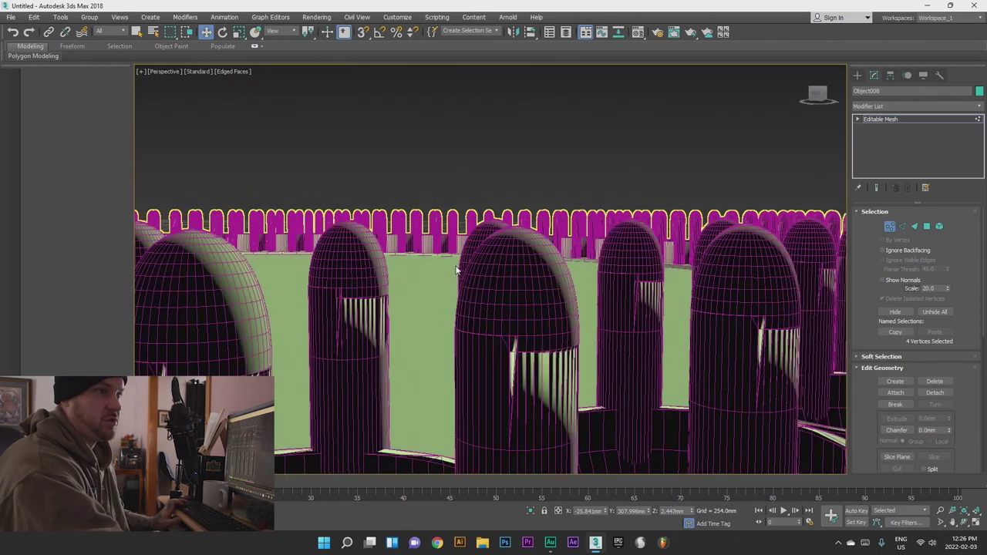
scroll(482, 295, "down", 1)
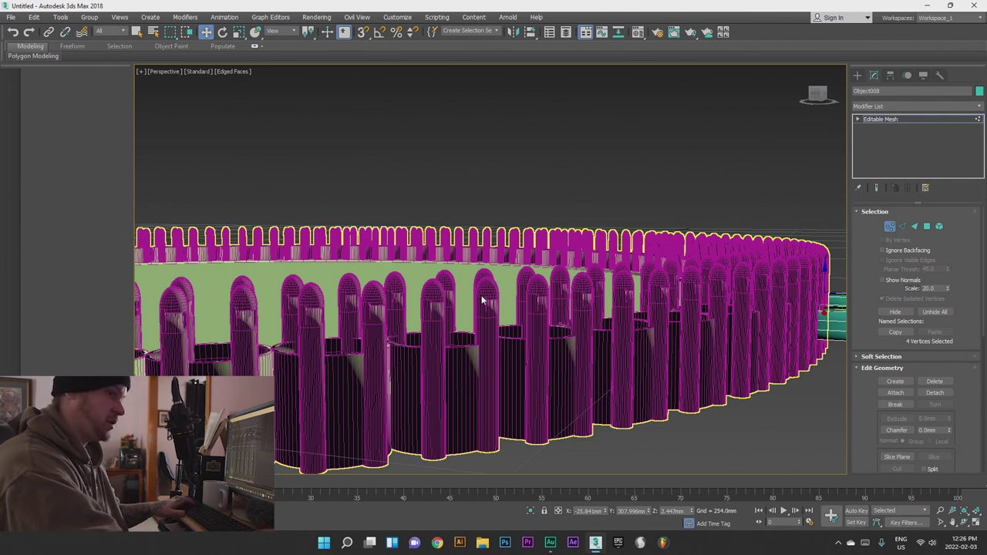
- Leave vertex editing and attach the bale connection to the prong ring, matching material IDs to material
left_click(639, 357)
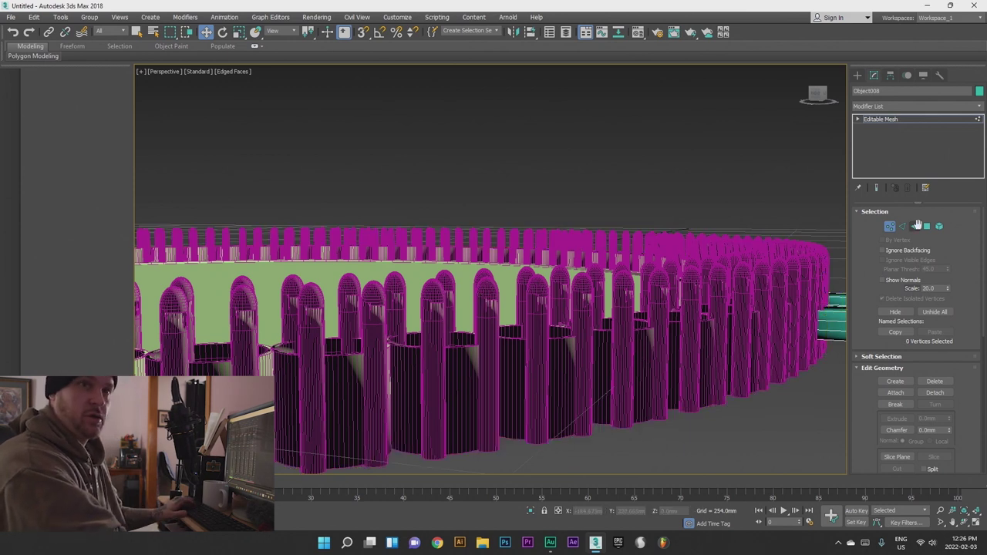
left_click(891, 229)
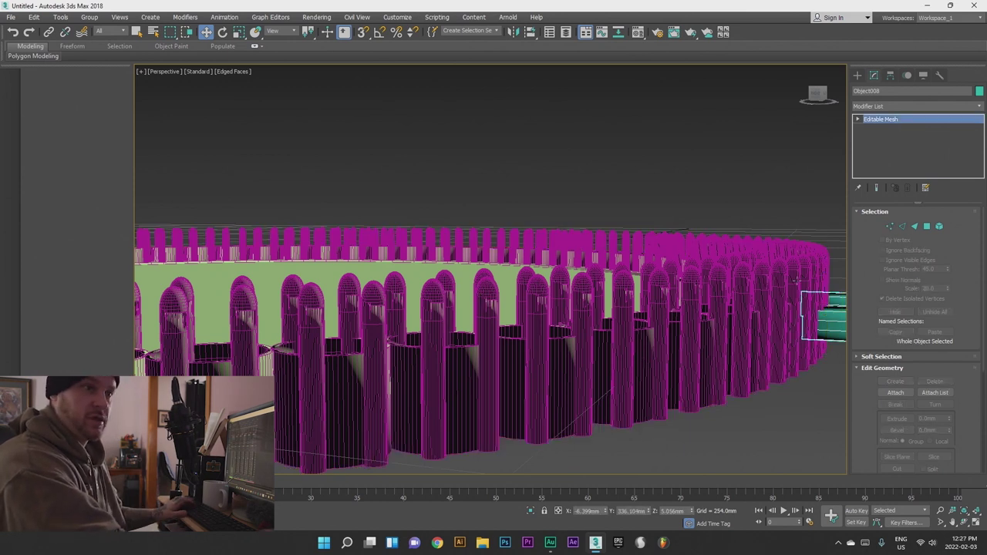
left_click(630, 350)
left_click(895, 424)
left_click(838, 327)
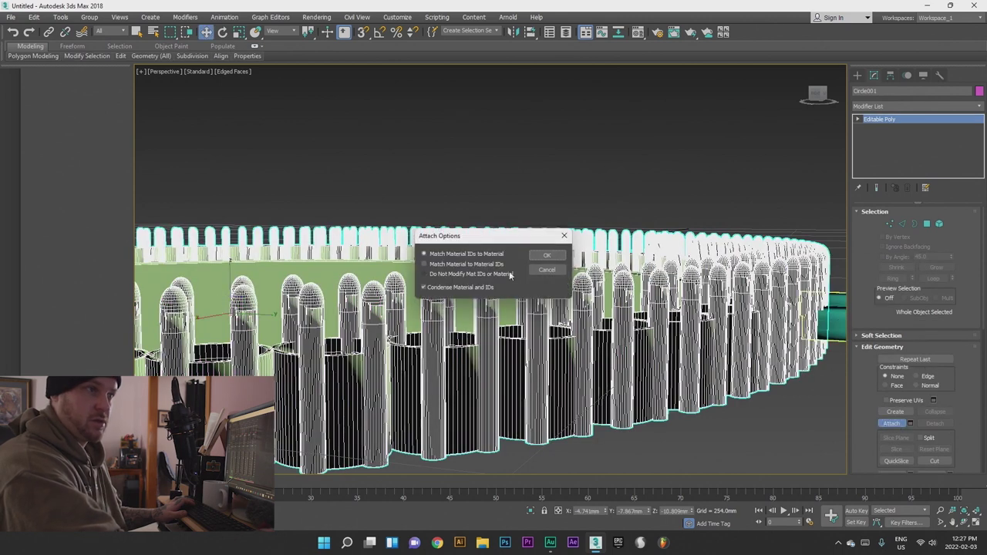
left_click(545, 256)
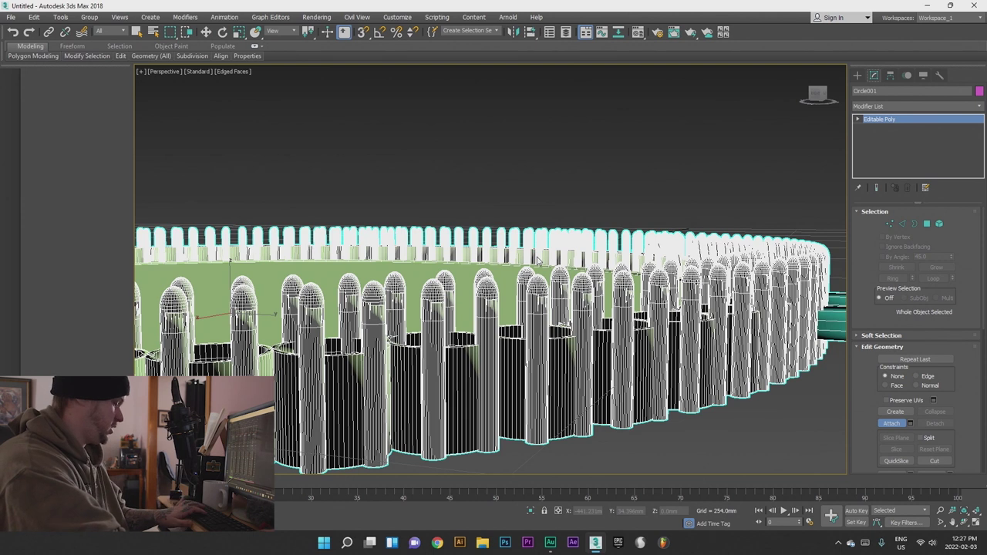
- In the Left view, select all the prong-tip vertices around the ring and lower them along the vertical axis to about 23.5 mm
key("l")
scroll(518, 281, "down", 3)
middle_click_drag(666, 283, 462, 346)
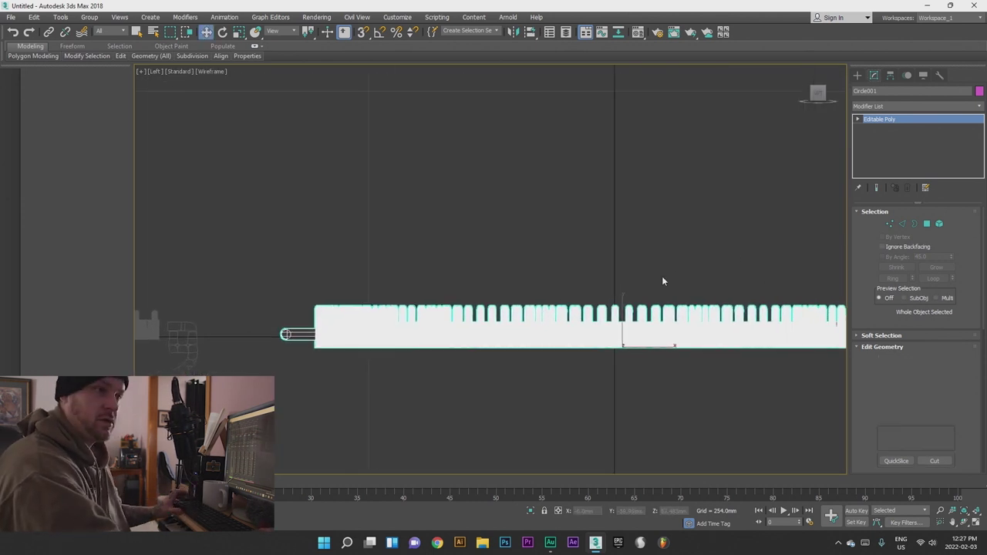
key("1")
key("ctrl+a")
key("w")
middle_click_drag(659, 286, 541, 299)
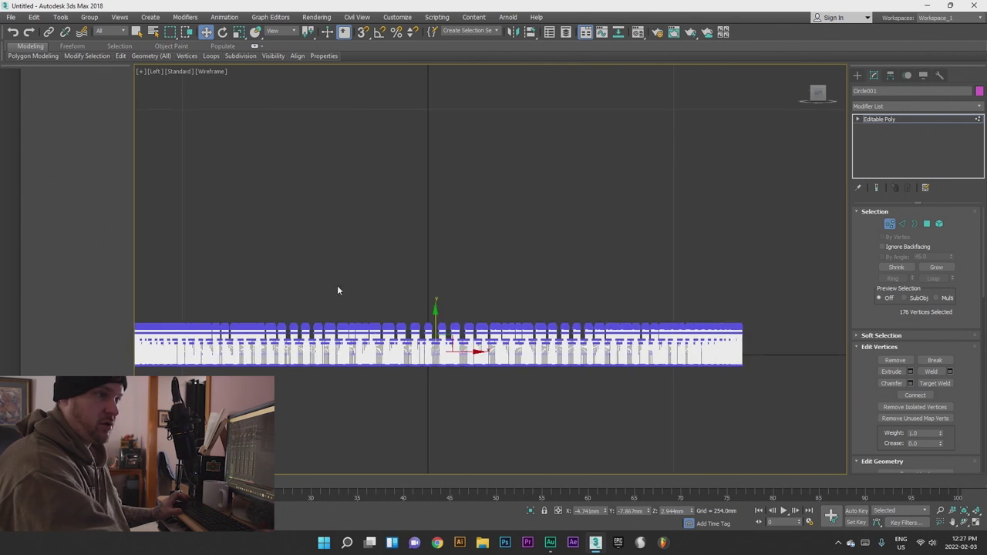
scroll(339, 284, "down", 3)
left_click_drag(189, 249, 513, 293)
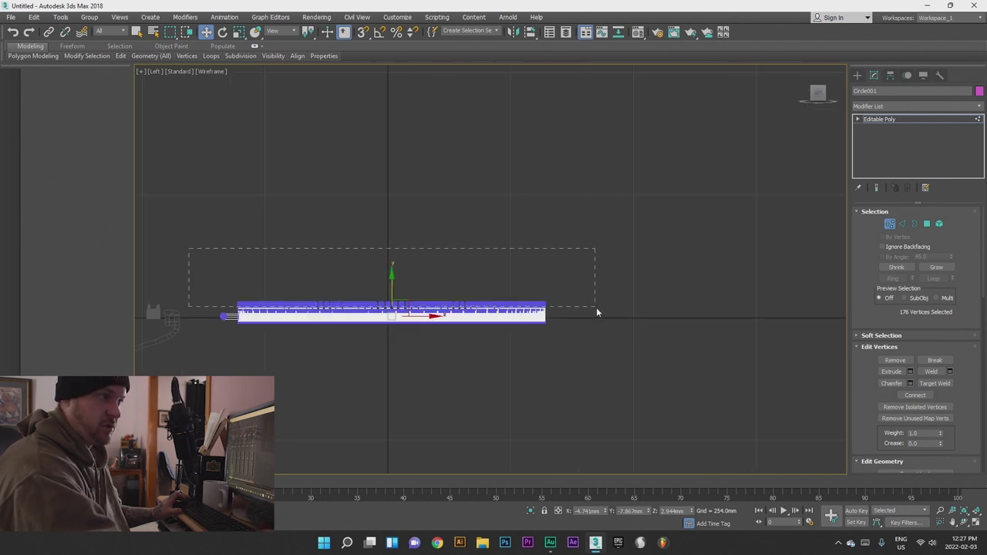
left_click_drag(597, 308, 573, 309)
scroll(422, 309, "up", 5)
scroll(423, 310, "up", 3)
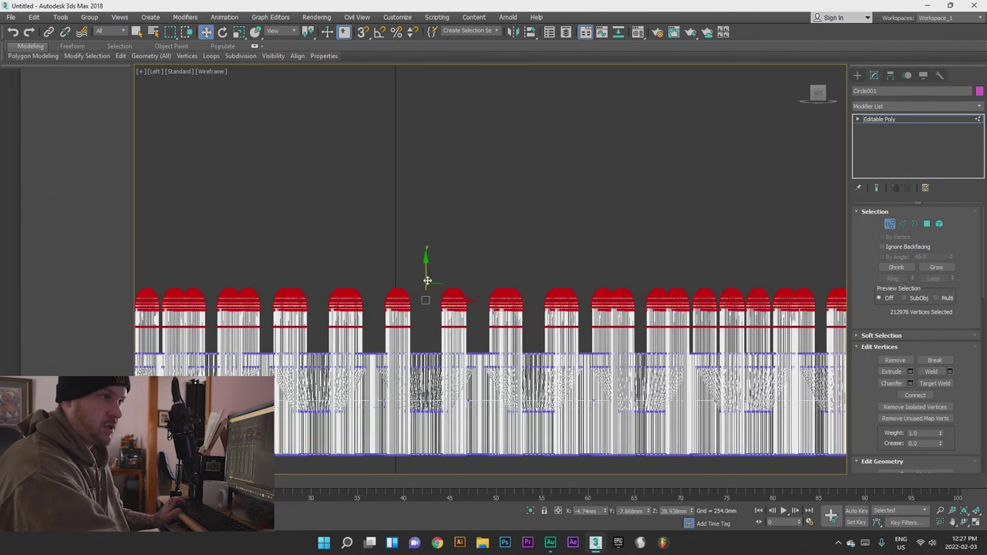
left_click_drag(430, 267, 431, 281)
left_click_drag(431, 284, 431, 288)
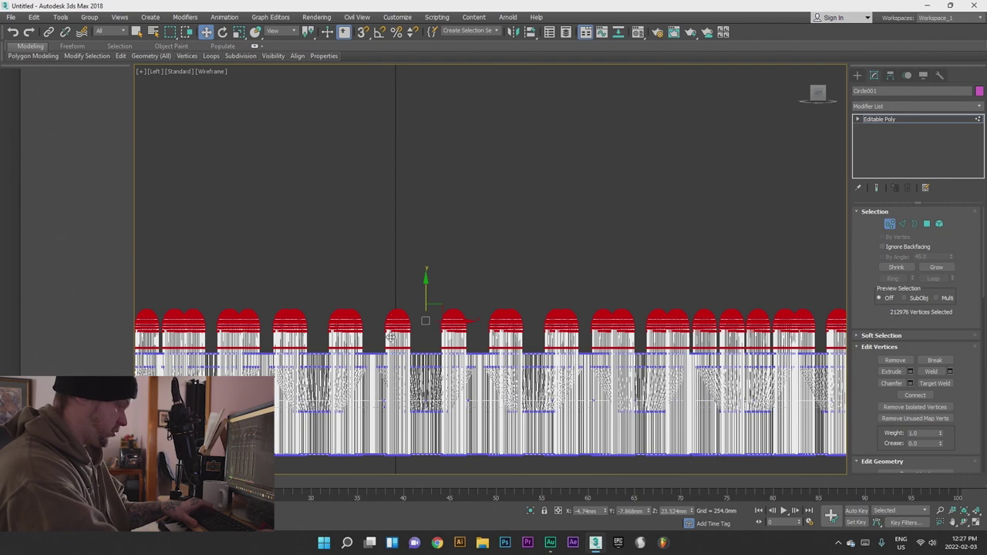
- Leave vertex editing and examine the shortened prongs around the ring and the attached bale connection in perspective
key("p")
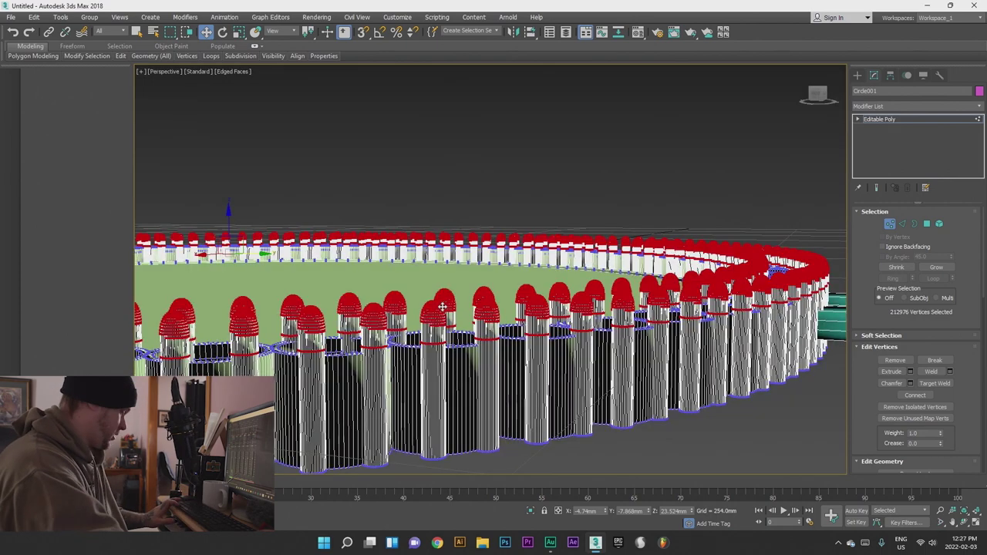
middle_click_drag(395, 292, 617, 232, "alt")
left_click(616, 209)
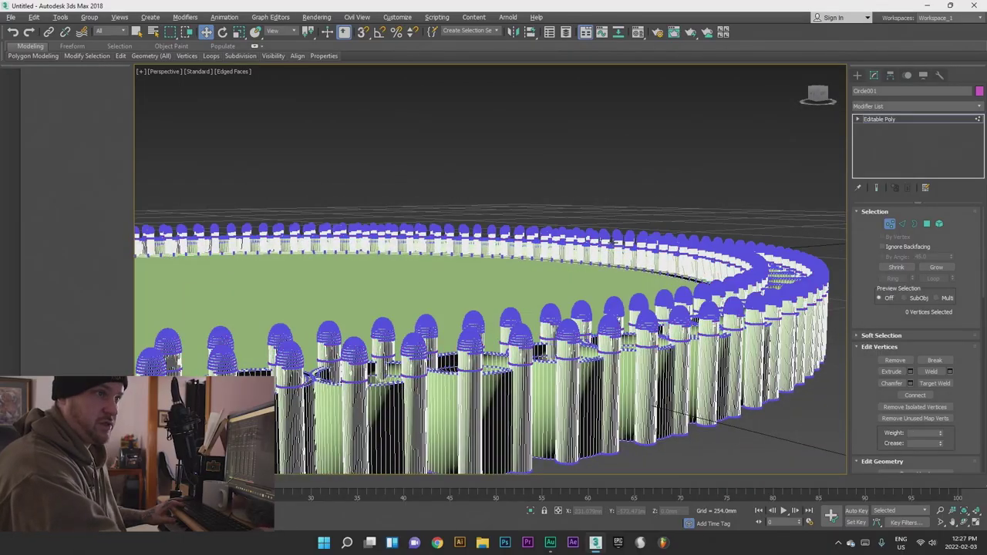
middle_click_drag(493, 266, 640, 255, "alt")
left_click(892, 225)
scroll(556, 197, "up", 4)
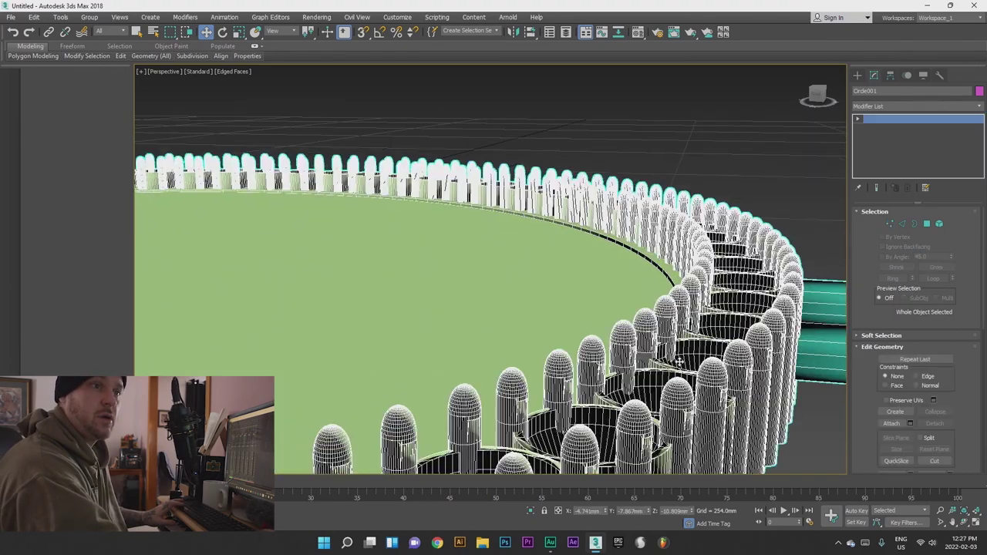
scroll(736, 267, "down", 5)
middle_click_drag(674, 299, 713, 289, "alt")
middle_click_drag(640, 263, 631, 268)
scroll(694, 210, "down", 3)
middle_click_drag(694, 210, 595, 310)
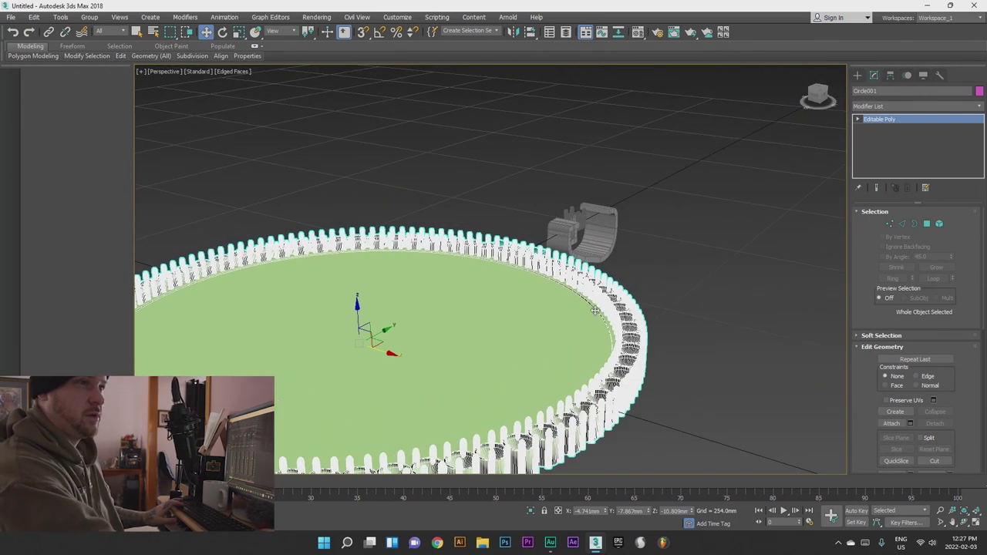
middle_click_drag(605, 270, 648, 293, "alt")
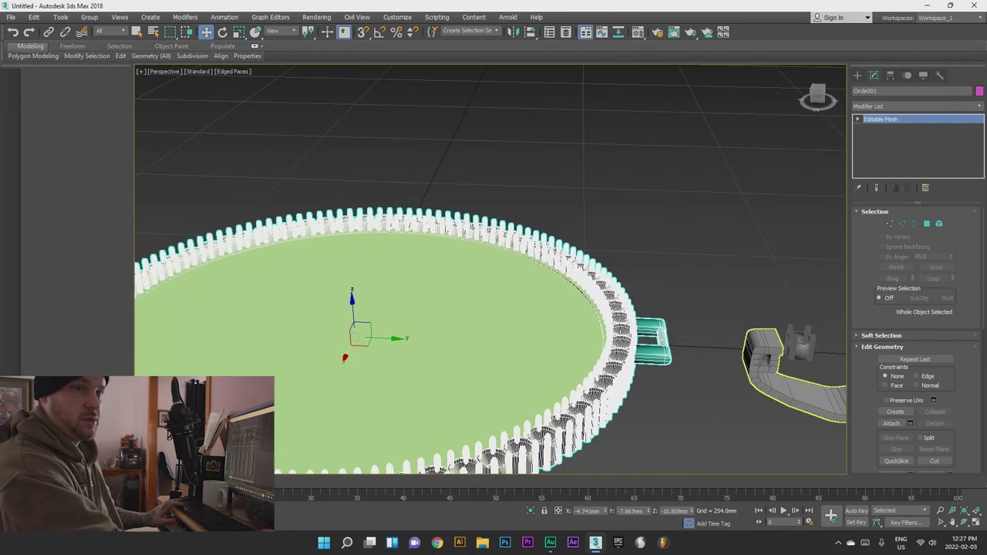
- In the Left view, move the imported bail horizontally towards the prong ring until its slot surrounds the bale connection's crossbar
left_click(693, 340)
key("g")
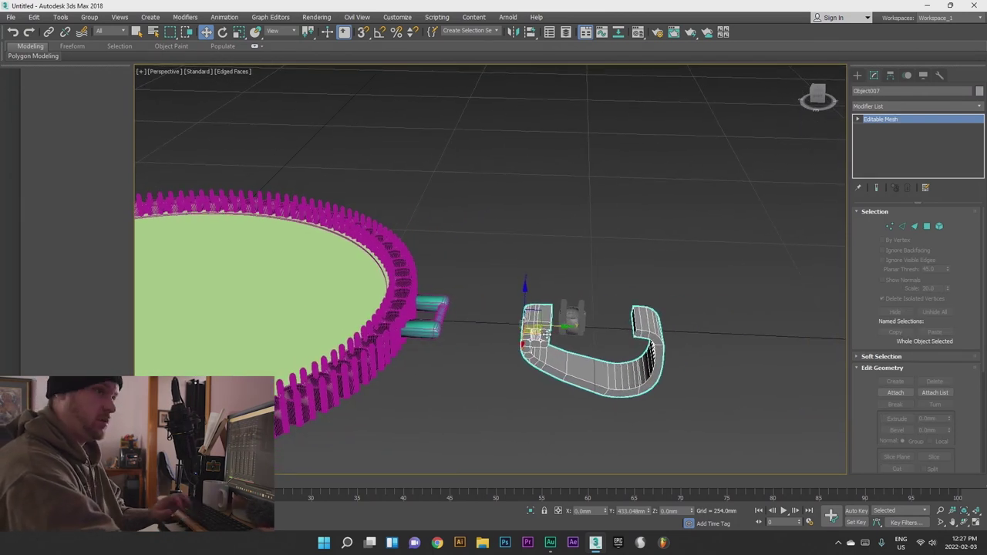
key("l")
scroll(508, 315, "down", 10)
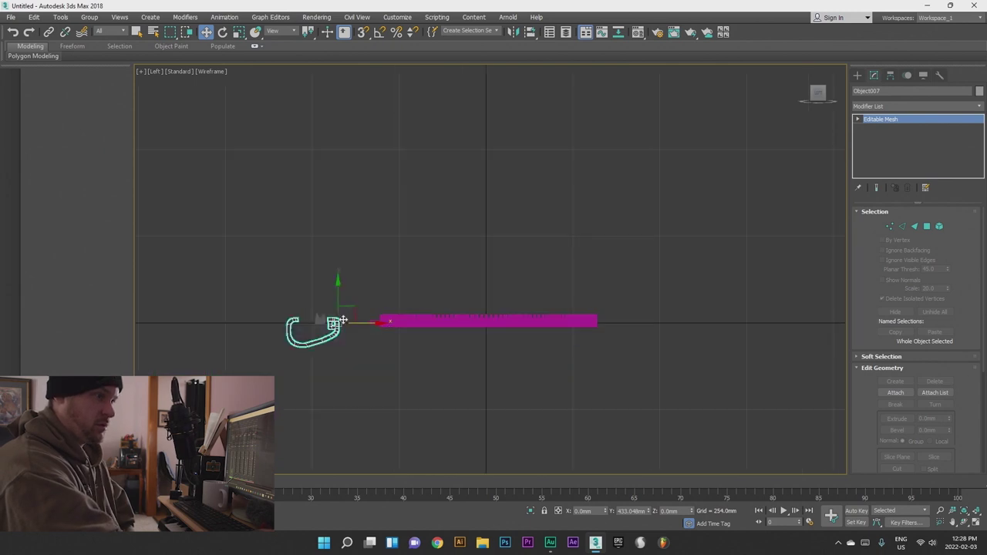
scroll(351, 343, "up", 5)
scroll(350, 342, "up", 6)
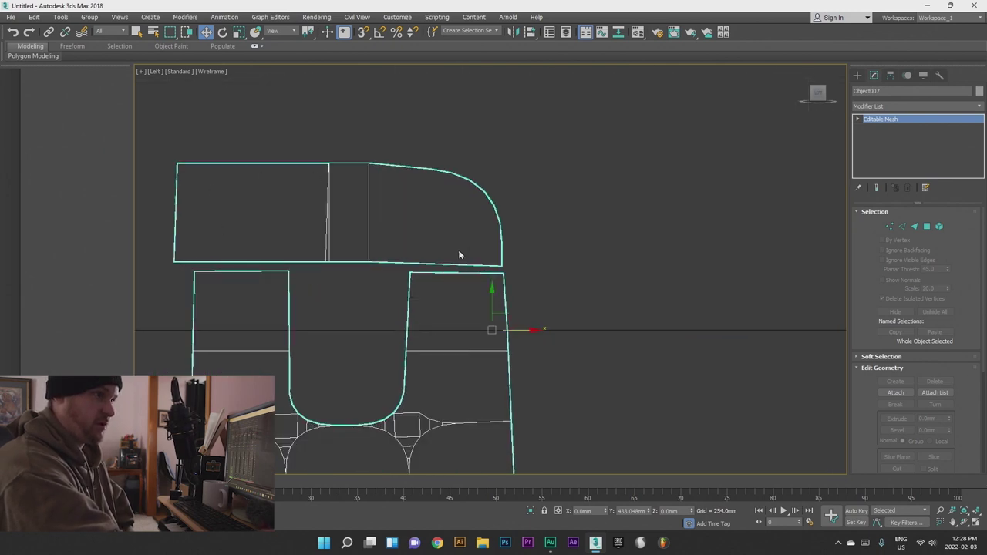
scroll(254, 291, "down", 3)
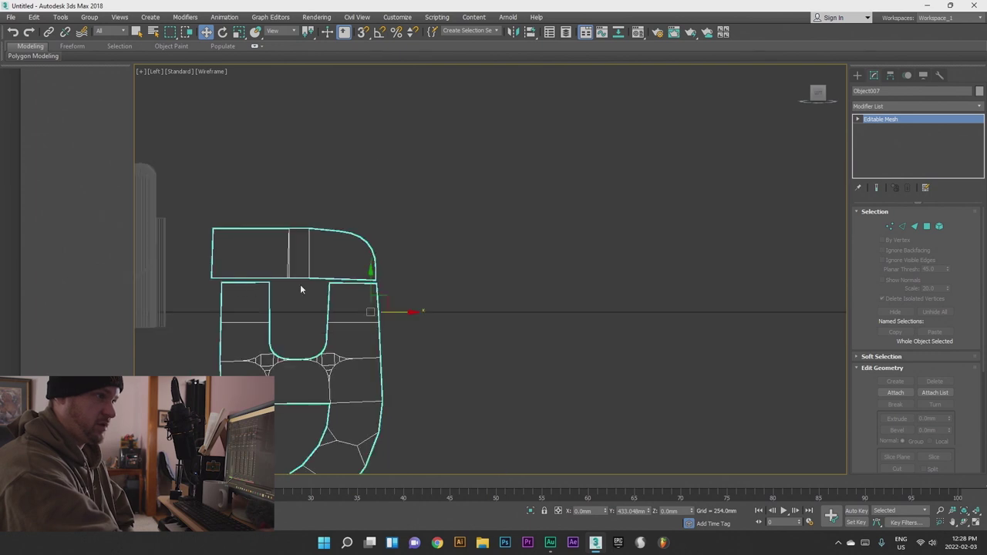
scroll(301, 329, "down", 4)
scroll(308, 328, "up", 5)
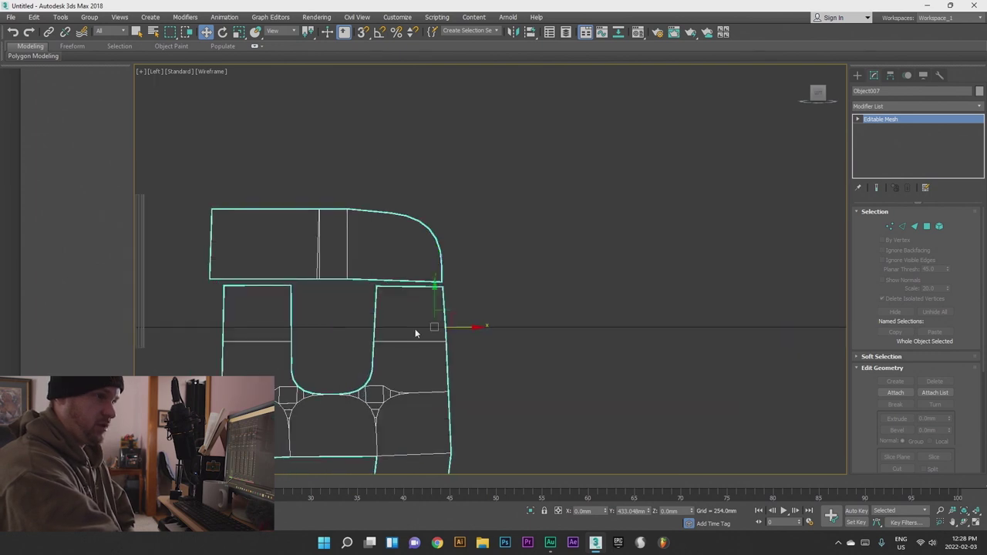
scroll(652, 313, "down", 6)
middle_click_drag(656, 311, 612, 326)
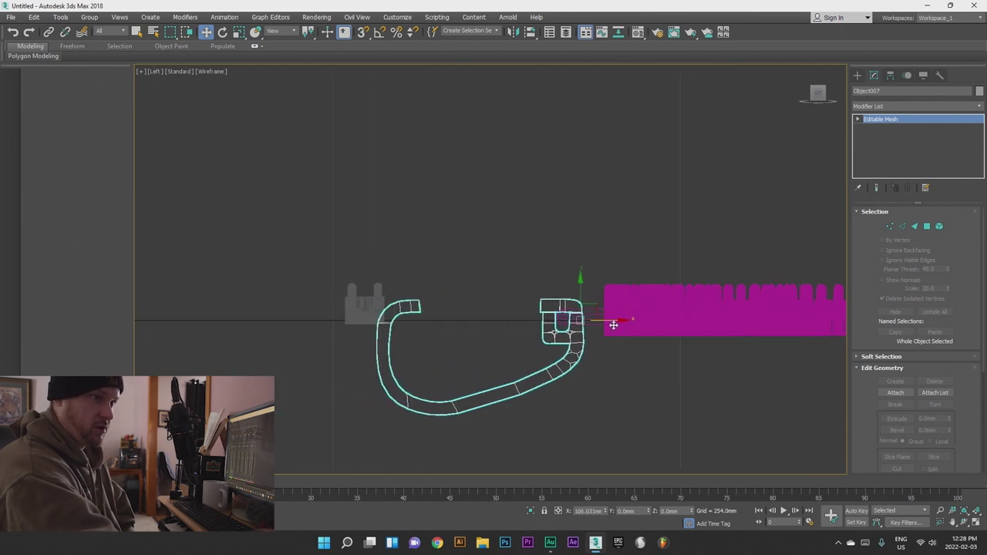
- Fine-position the bail in the Left view, raising it to about Z 2.56 mm so the connection's crossbar sits inside its U-shaped slot
scroll(578, 327, "up", 4)
scroll(577, 324, "up", 5)
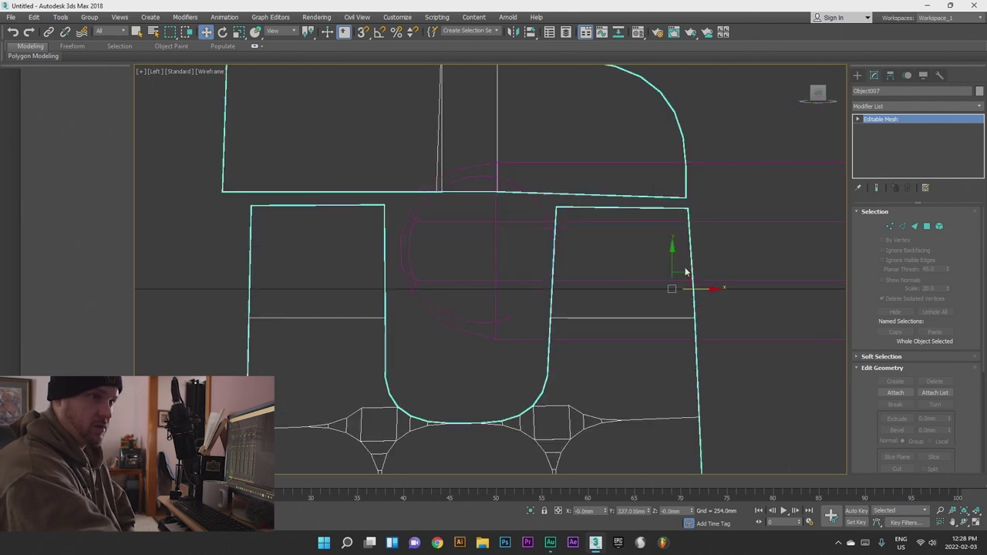
middle_click_drag(692, 279, 704, 240)
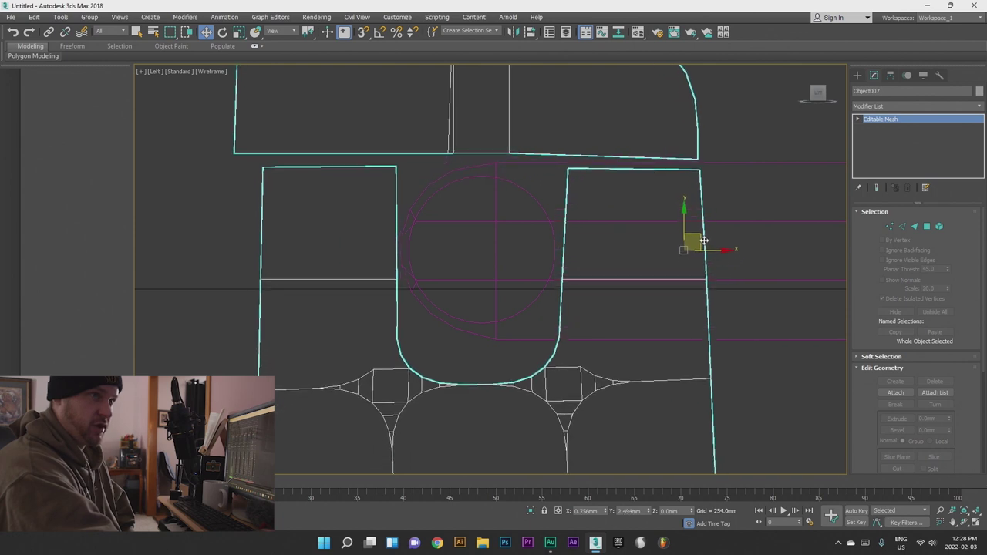
scroll(668, 258, "down", 6)
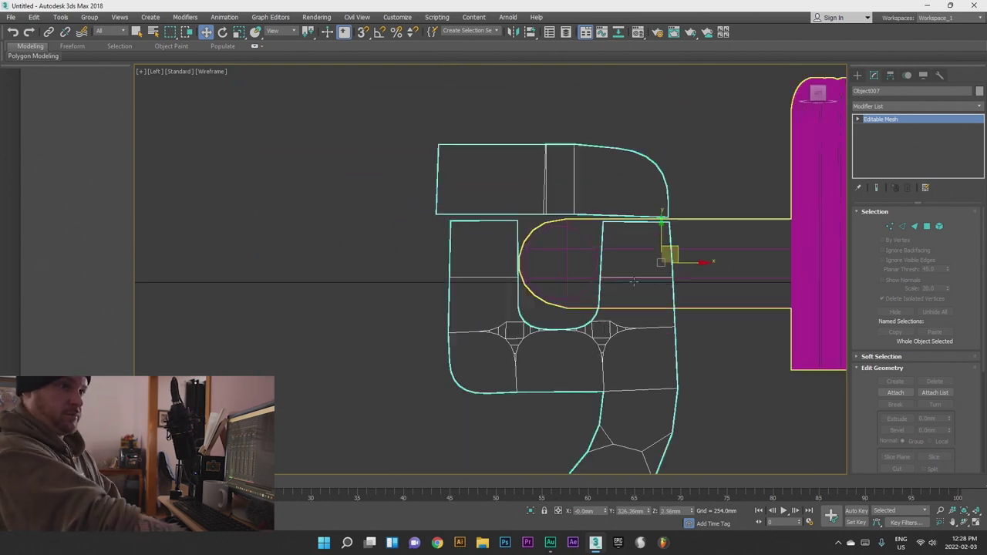
scroll(541, 296, "up", 4)
scroll(647, 308, "down", 4)
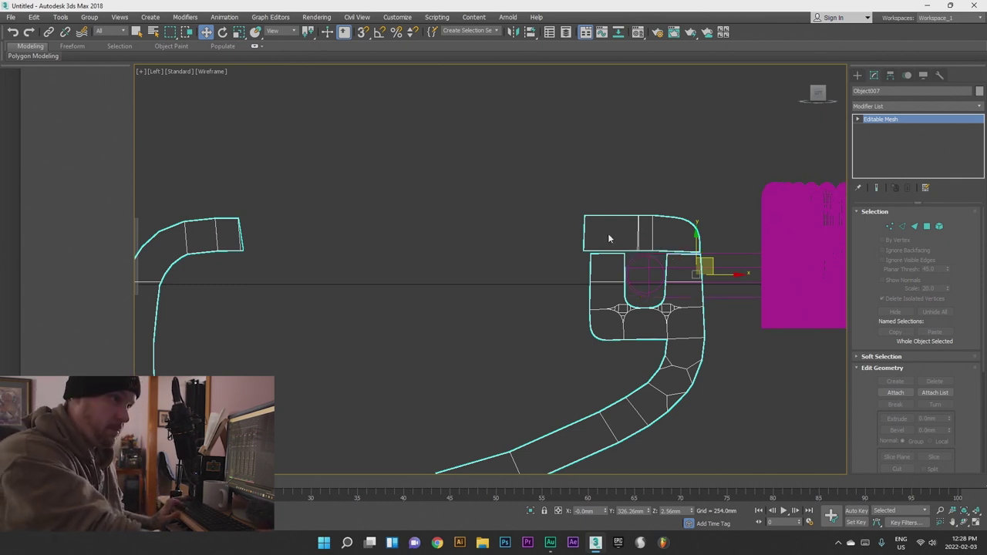
- Examine the bail's open hook end and its fit on the bale connection from orbited, Left and perspective views
middle_click_drag(626, 241, 439, 244, "alt")
scroll(419, 227, "up", 10)
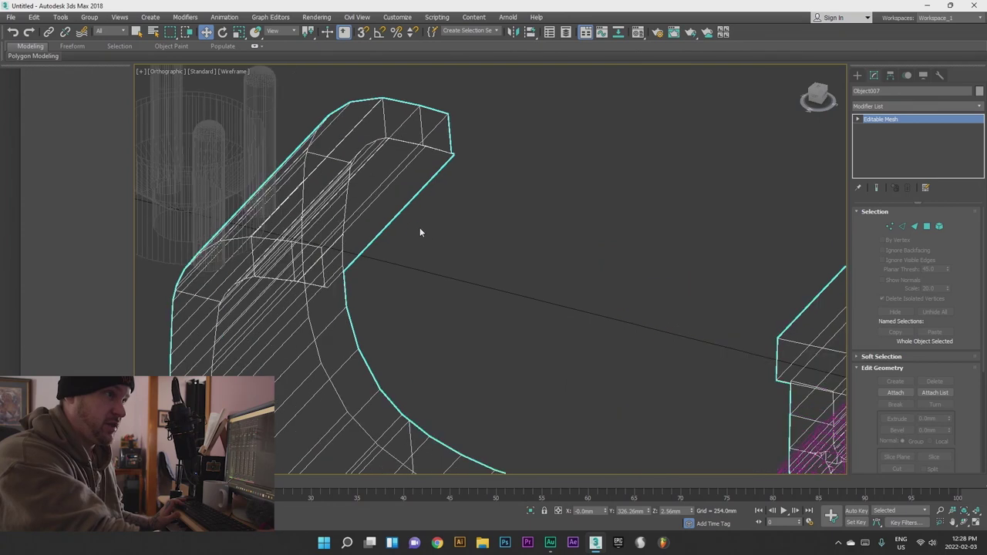
scroll(409, 230, "down", 8)
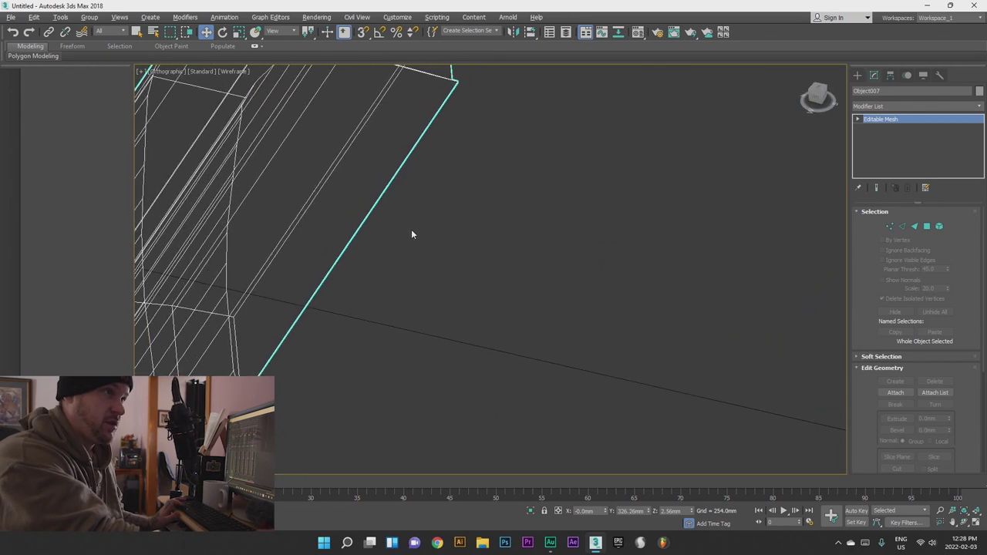
middle_click_drag(415, 210, 409, 249, "alt")
scroll(409, 249, "down", 3)
middle_click_drag(542, 285, 540, 280, "alt")
key("l")
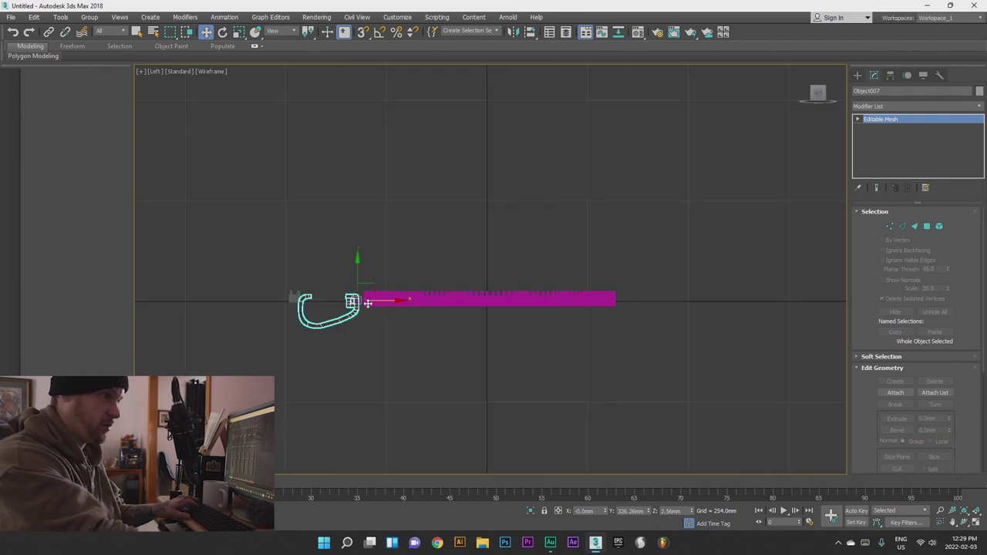
scroll(360, 304, "up", 8)
key("p")
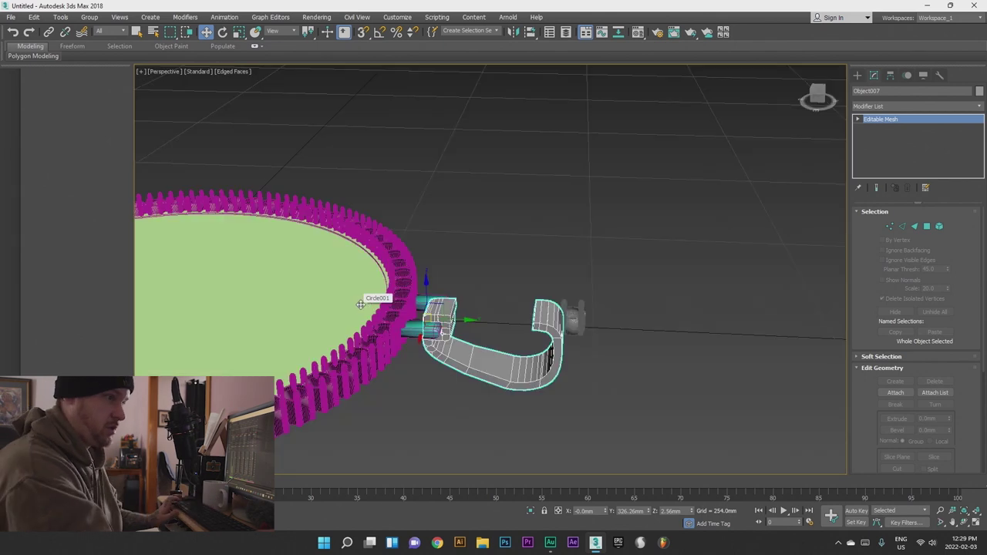
- Move the bail sideways to about X -5.49 mm so it sits centred between the two legs of the bale connection
mouse_move(450, 330)
middle_mouse_down("alt")
mouse_move(431, 357)
mouse_move(378, 340)
mouse_move(411, 361)
middle_mouse_up("alt")
scroll(494, 371, "up", 4)
middle_click_drag(491, 387, 602, 260)
left_click_drag(562, 330, 549, 325)
middle_click_drag(574, 332, 536, 314, "alt")
middle_click_drag(594, 303, 438, 434)
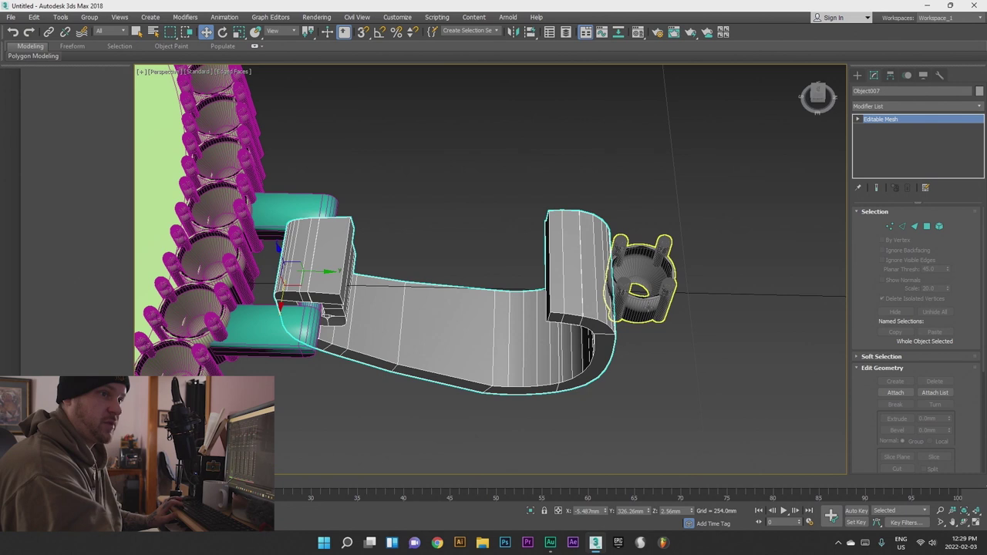
- Move the spare four-prong setting along Y to about 367 mm, over the bail's front end, and frame it in the Top view
left_click(654, 295)
left_click_drag(664, 294, 397, 290)
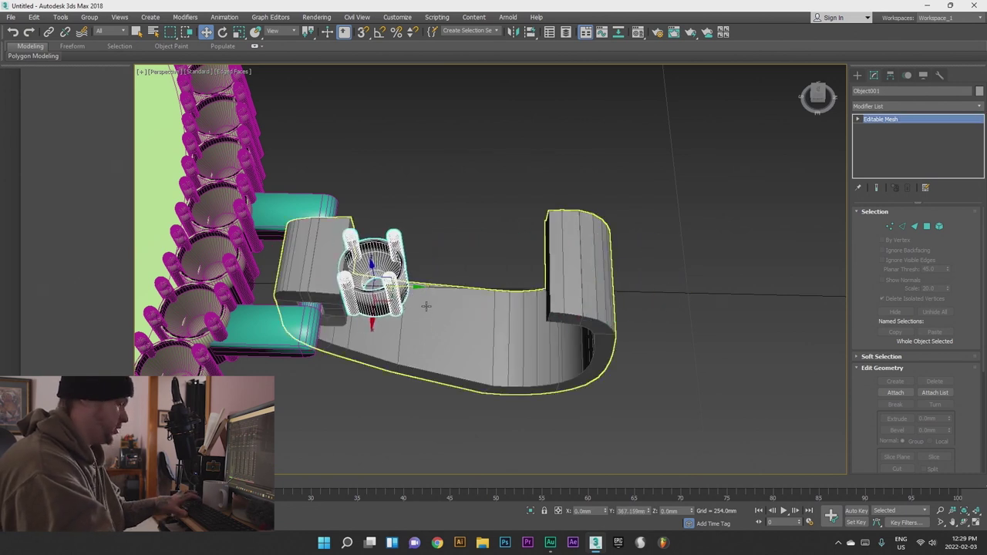
key("t")
scroll(465, 316, "down", 6)
middle_click_drag(541, 236, 505, 308)
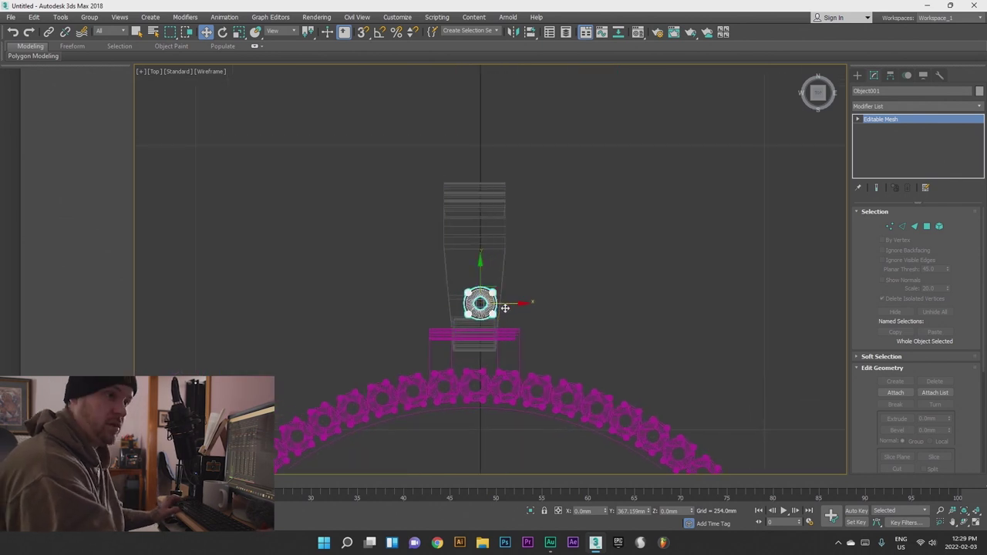
- Select the four-prong setting as elements and clone it to element along X, placing the copy directly beside the original
left_click(940, 227)
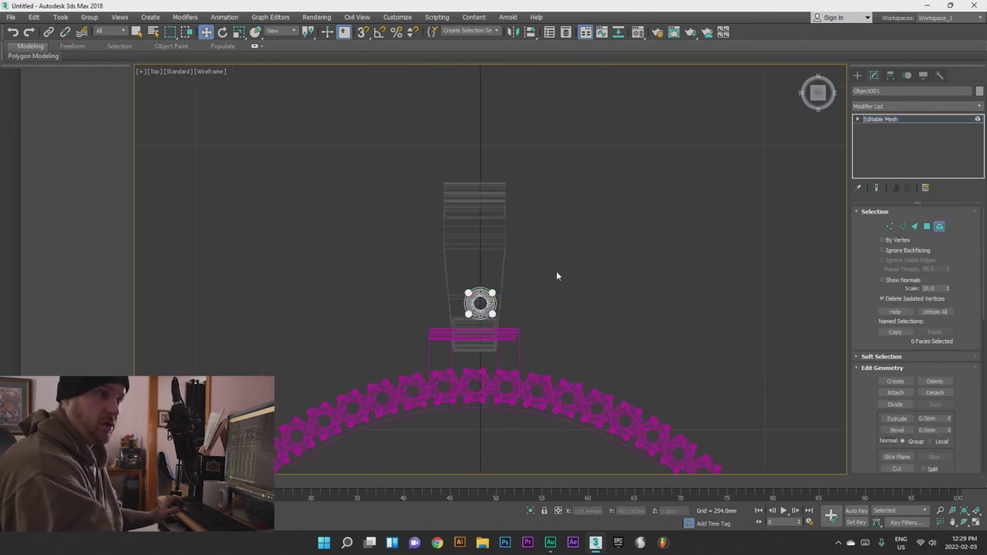
left_click(506, 319)
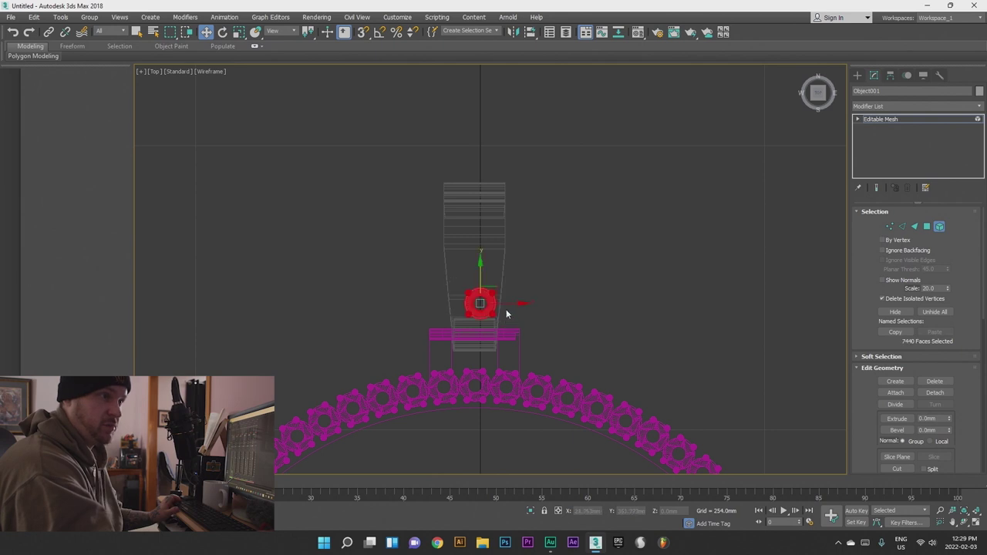
scroll(503, 310, "up", 5)
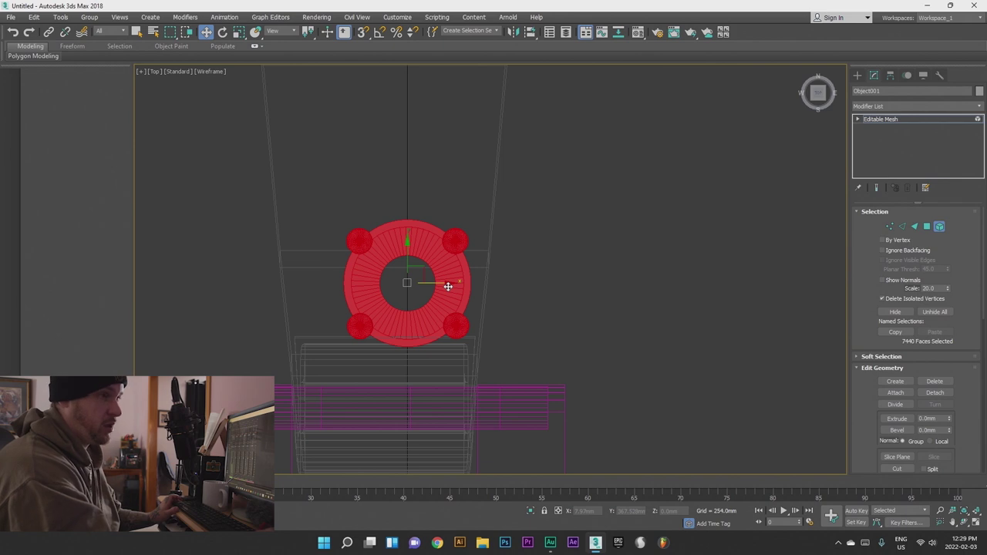
mouse_move(451, 287)
left_mouse_down("shift")
mouse_move(525, 287)
mouse_move(572, 304)
left_mouse_up("shift")
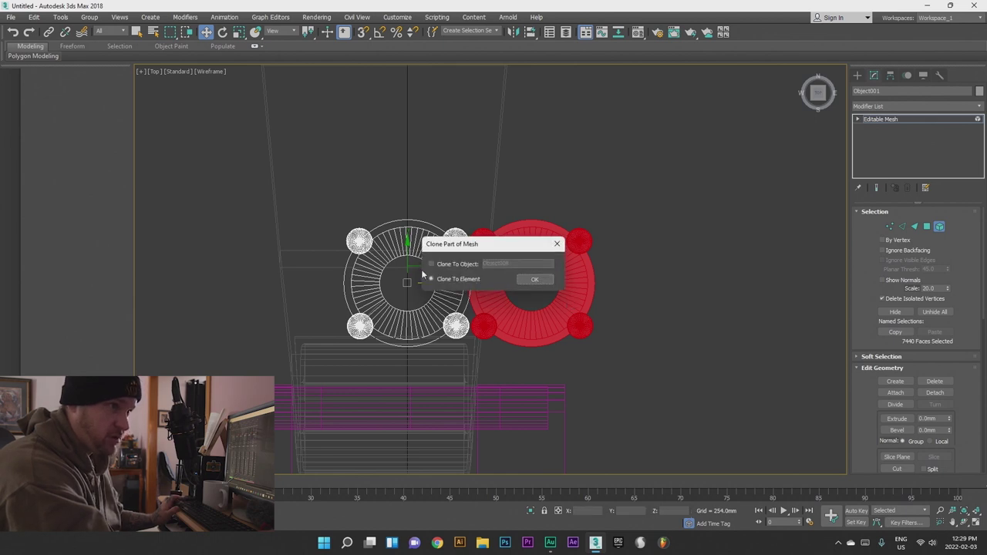
left_click(525, 281)
scroll(477, 261, "up", 8)
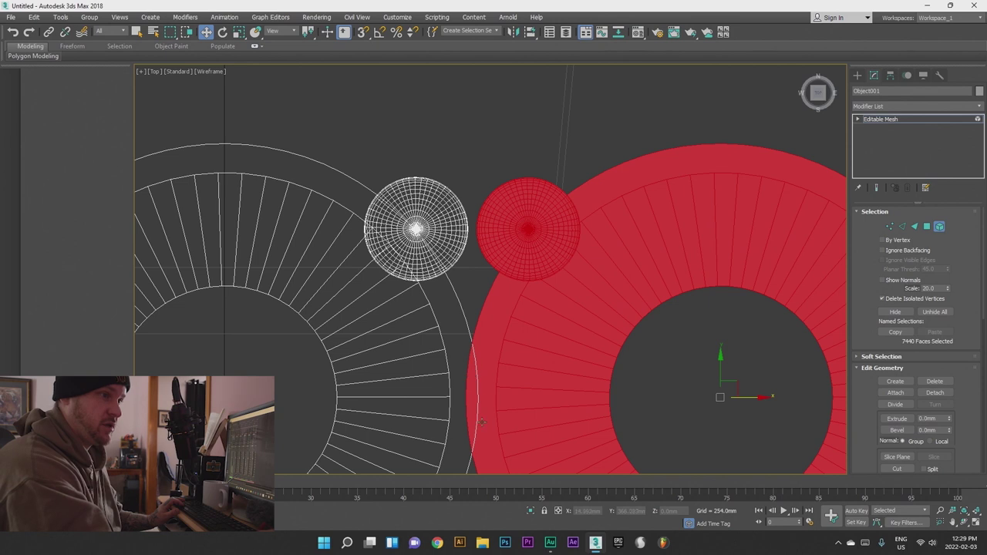
scroll(516, 295, "down", 5)
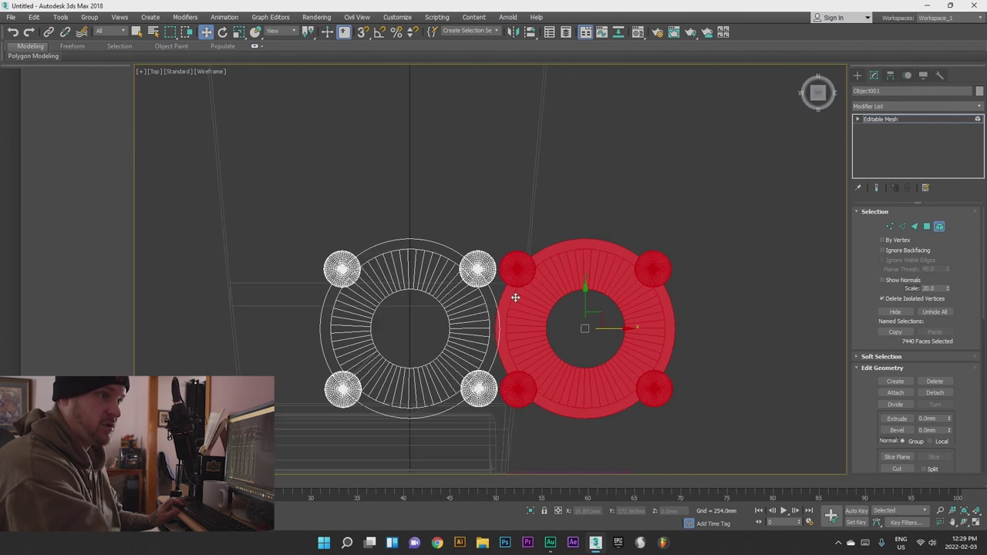
- Clone the pair of settings to element about 23.1 mm along Y, and clone the resulting four again to form a two-by-four grid
scroll(415, 318, "down", 4)
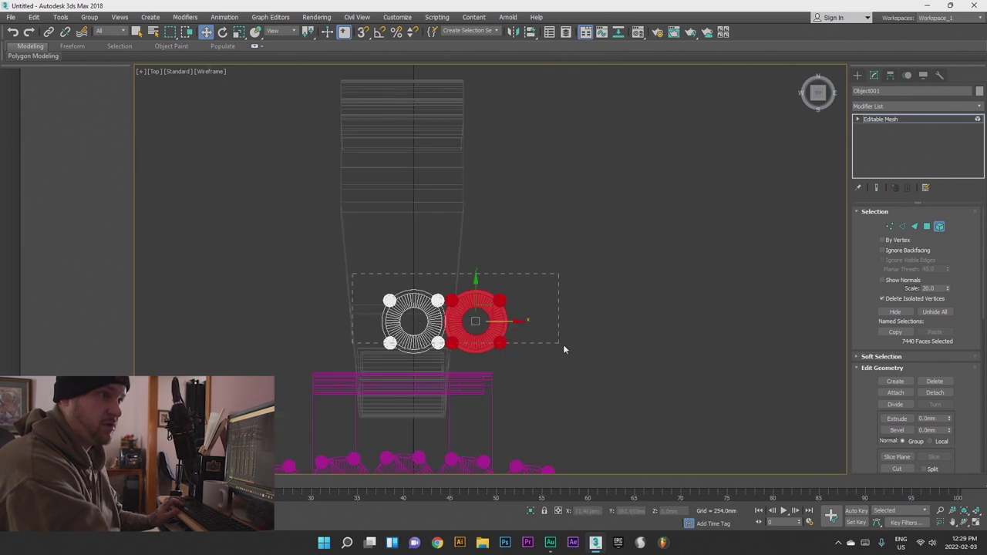
left_click_drag(576, 362, 576, 362)
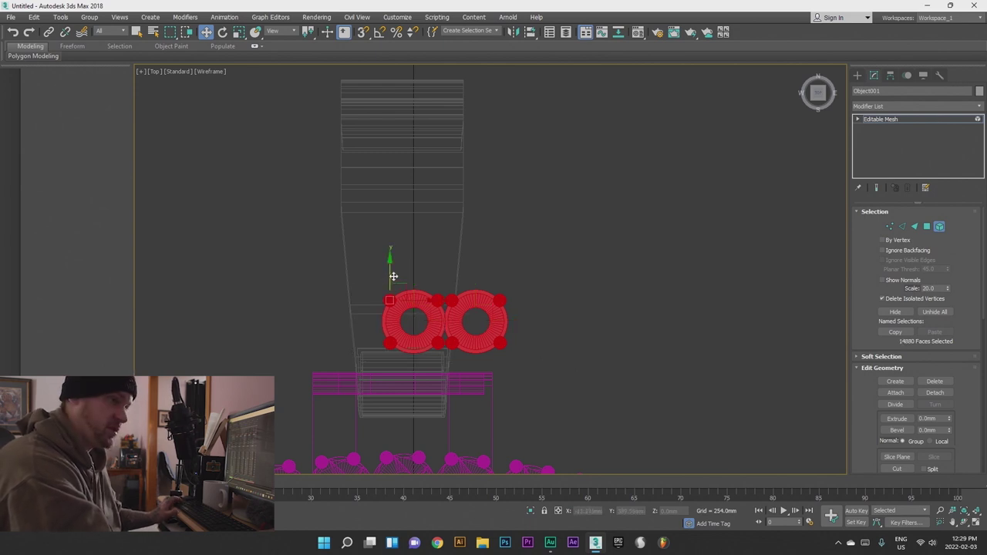
left_click_drag(457, 275, 461, 216, "shift")
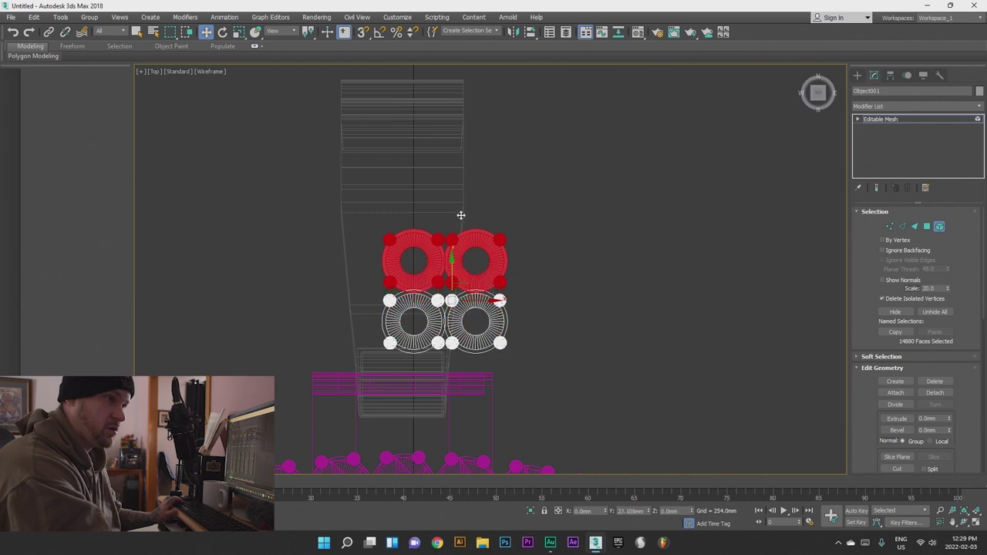
left_click(533, 279)
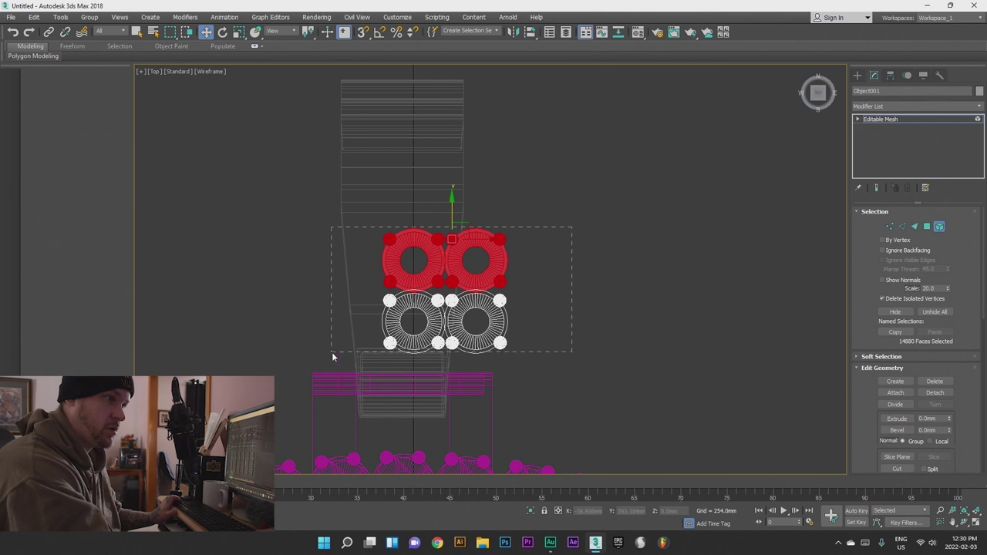
left_click_drag(333, 359, 333, 357)
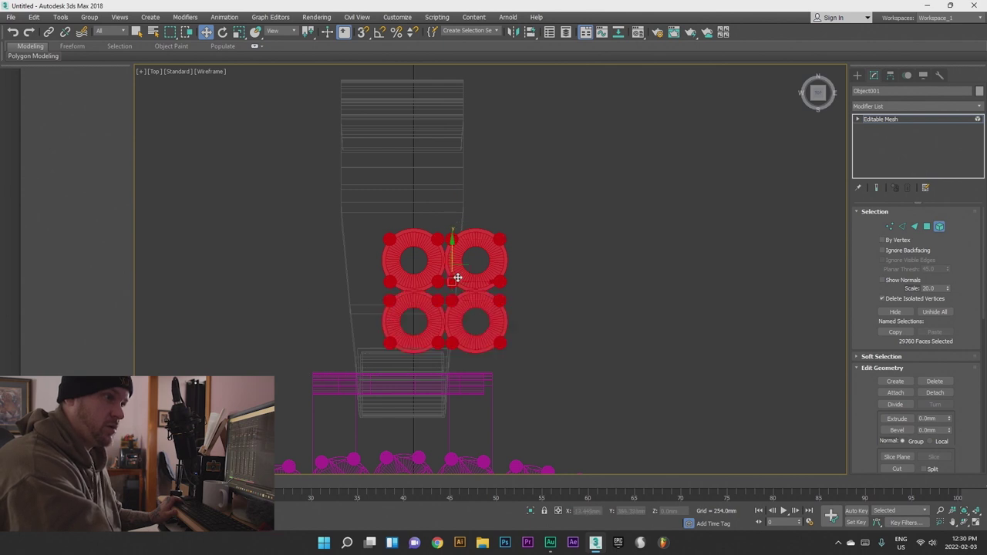
mouse_move(457, 258)
left_mouse_down("shift")
mouse_move(448, 128)
mouse_move(457, 137)
left_mouse_up("shift")
left_click(534, 279)
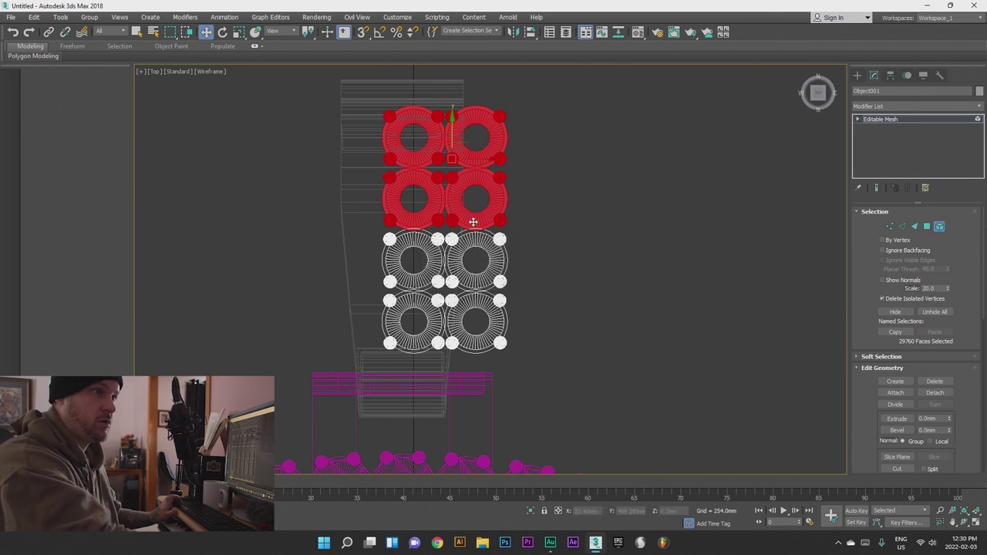
- Nudge the four newly cloned settings down by about 0.24 mm along Y so their rings meet the row below
scroll(470, 340, "up", 8)
mouse_move(471, 339)
middle_mouse_down()
mouse_move(484, 265)
mouse_move(480, 403)
middle_mouse_up()
scroll(388, 264, "down", 3)
left_click(363, 141)
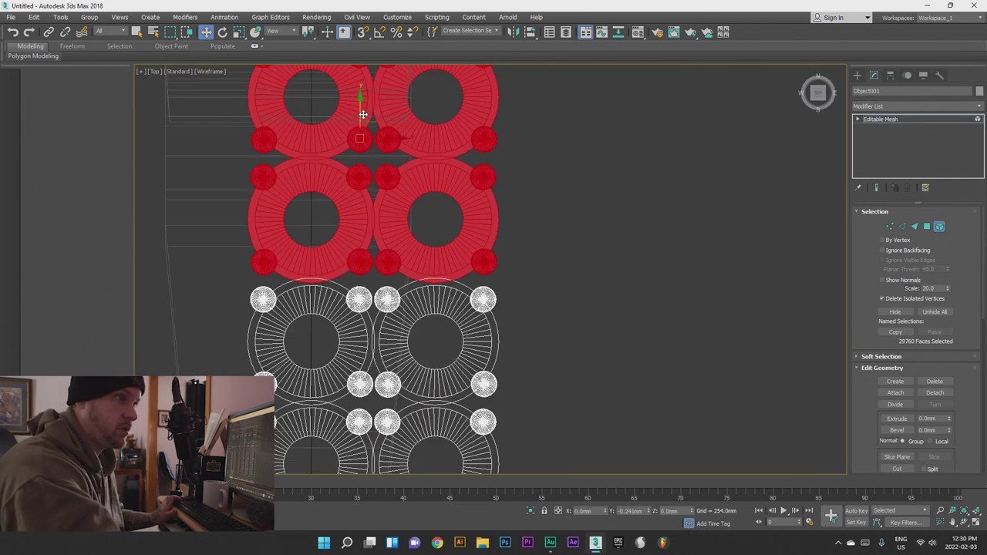
middle_click_drag(396, 350, 377, 261)
- Examine the spacing and ring overlap between the columns and rows of prong settings in the Top view
scroll(378, 282, "down", 1)
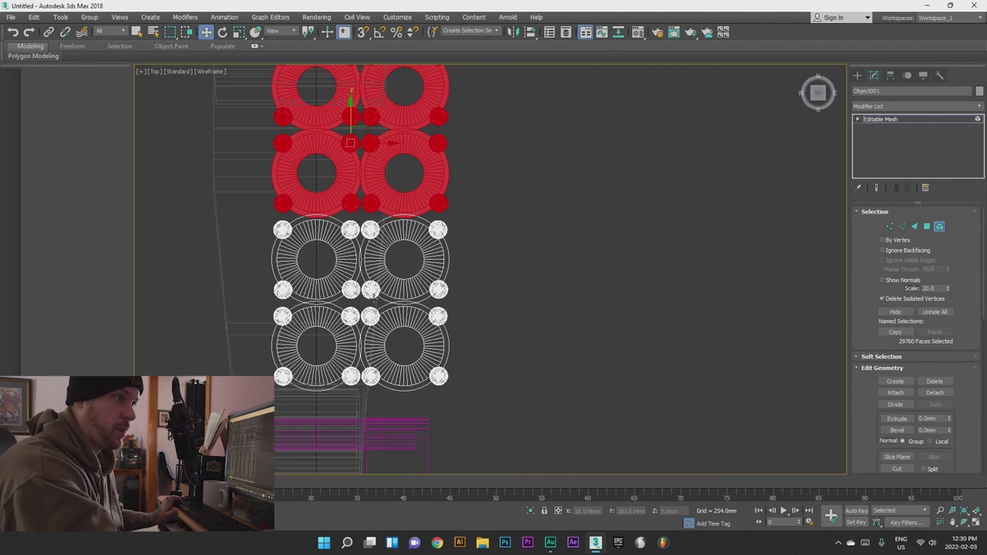
scroll(374, 299, "up", 6)
scroll(336, 310, "down", 4)
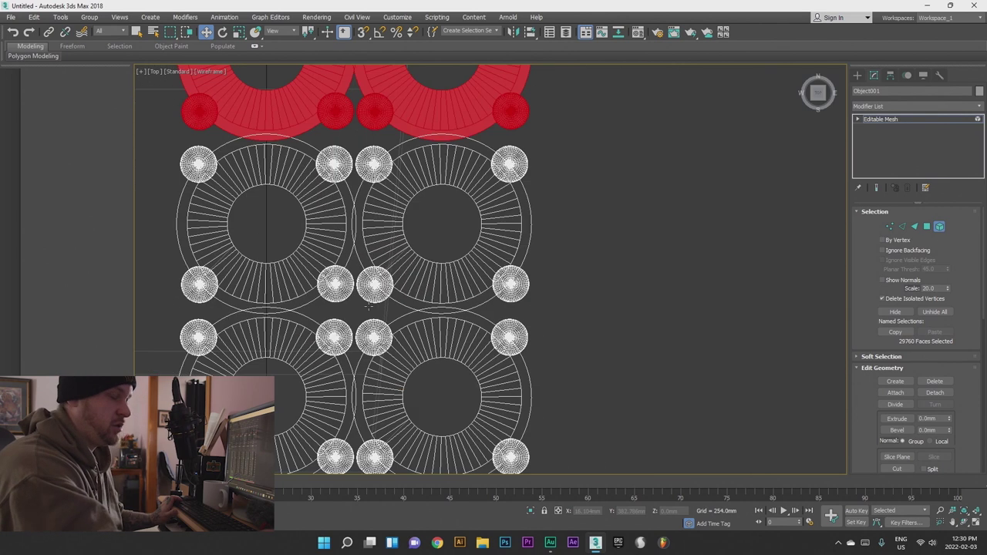
scroll(337, 310, "up", 4)
scroll(365, 311, "down", 2)
scroll(422, 317, "down", 2)
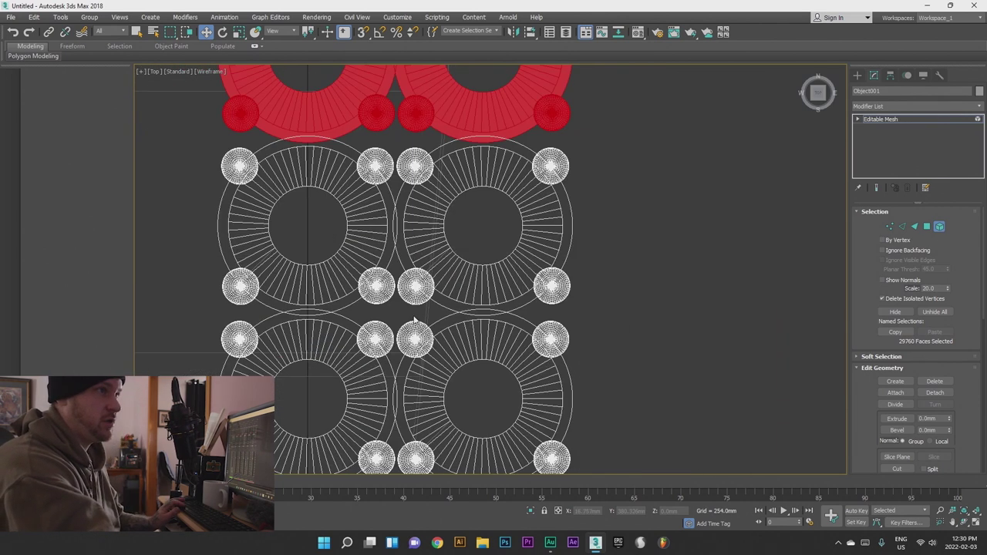
scroll(395, 300, "down", 3)
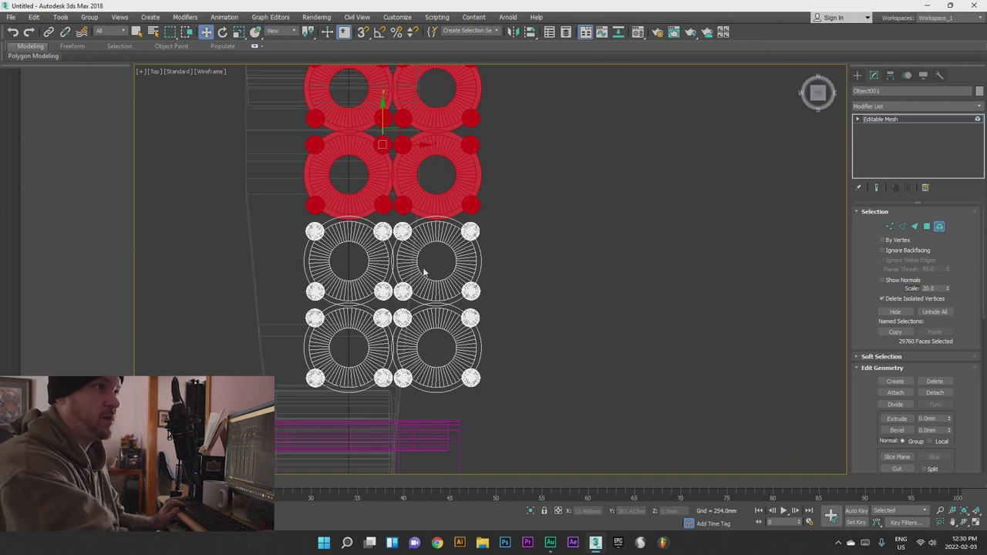
scroll(423, 271, "down", 2)
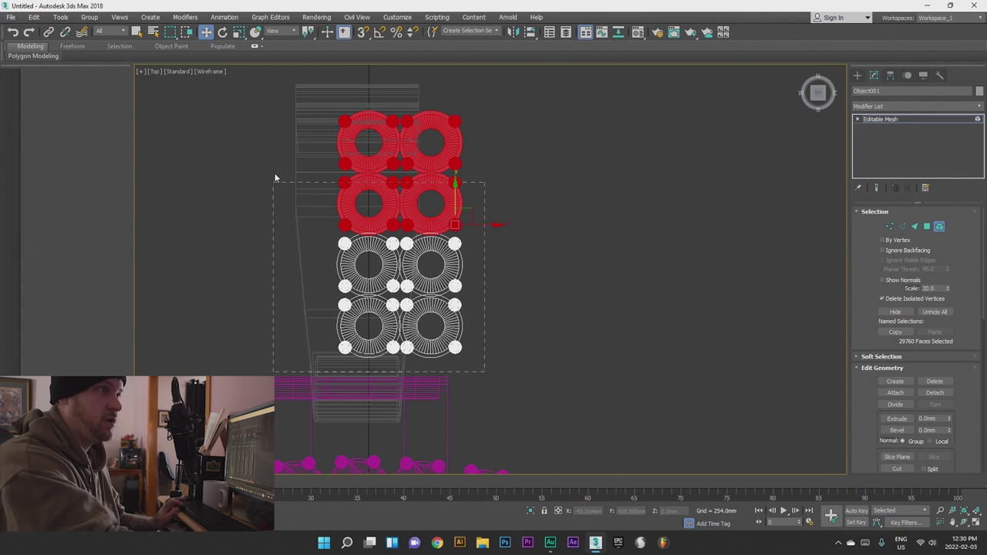
- Select all eight prong settings as elements and move them down and left so both columns align with the bail's width
left_click_drag(281, 112, 280, 106)
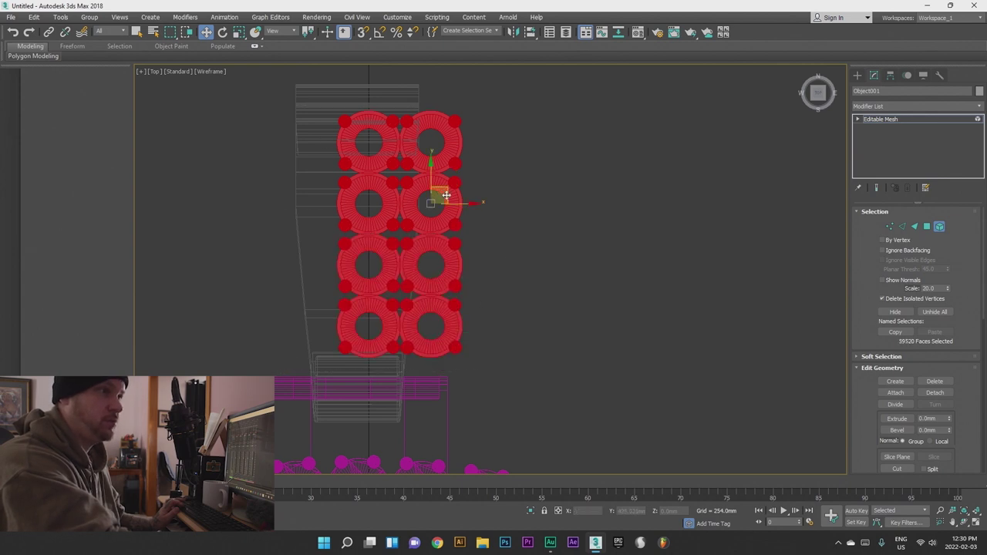
left_click_drag(450, 191, 406, 210)
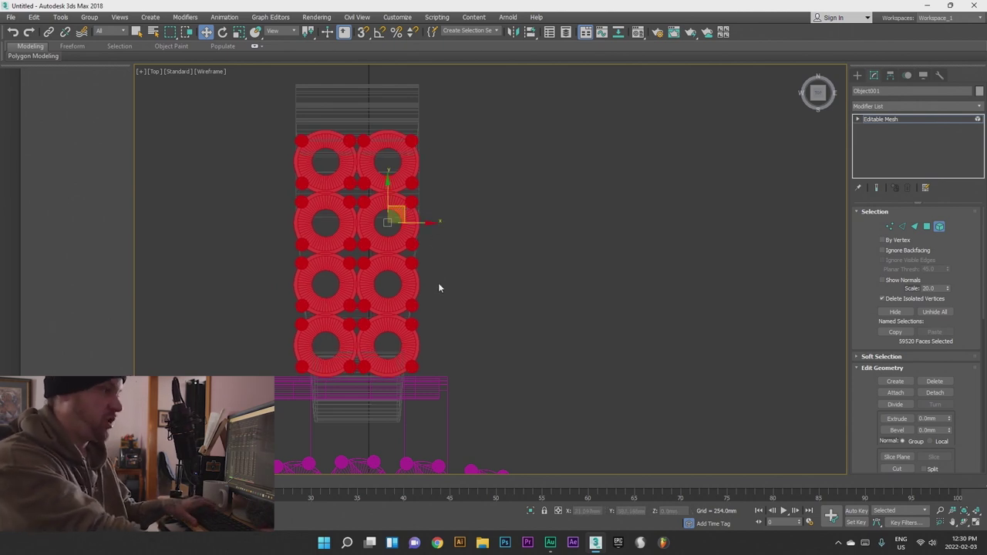
key("p")
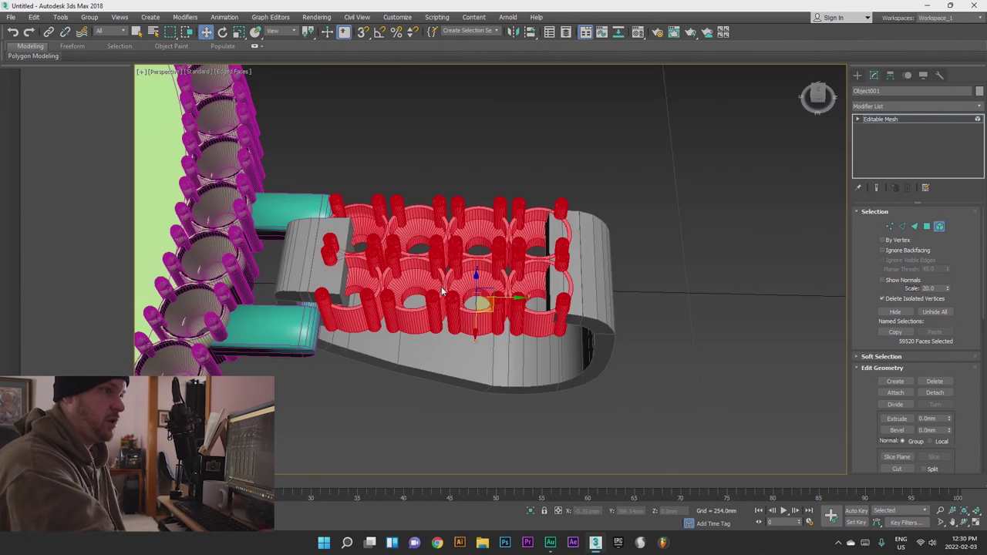
- Examine how the grid of prong settings sits on the bail from the side, from underneath and from above
left_click(448, 329)
middle_click_drag(444, 330, 377, 249, "alt")
left_click_drag(385, 220, 380, 191)
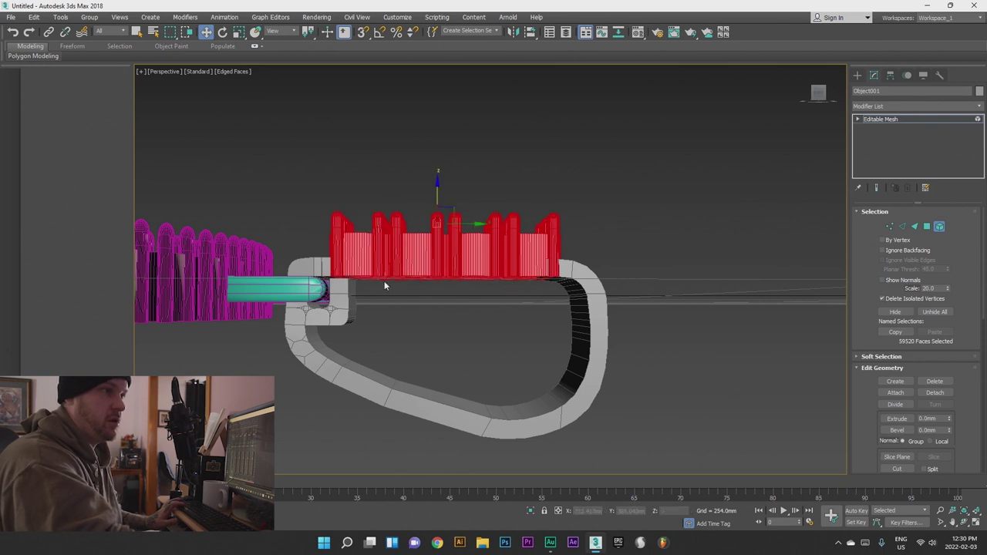
middle_click_drag(371, 283, 432, 381, "alt")
scroll(441, 183, "up", 5)
scroll(497, 329, "down", 2)
middle_click_drag(527, 394, 447, 285, "alt")
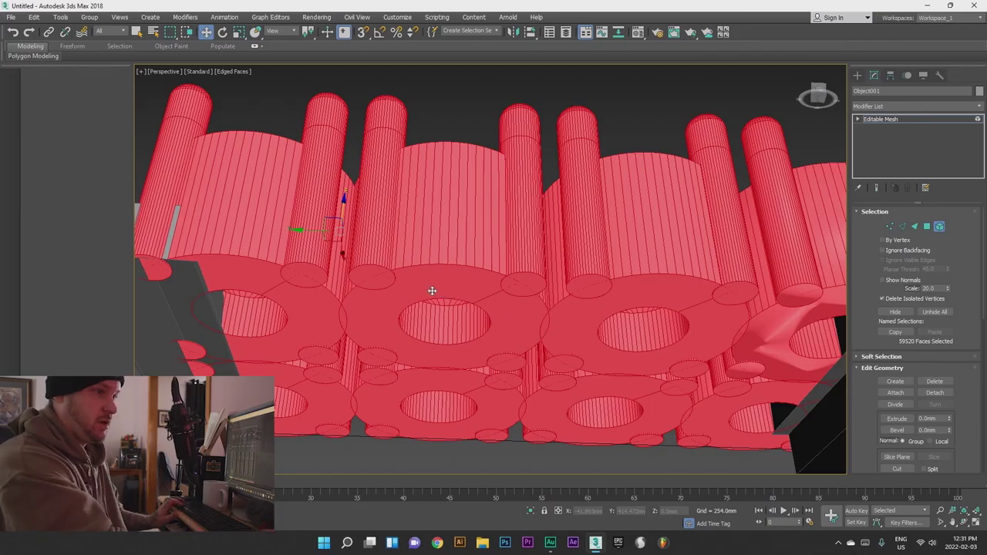
middle_click_drag(560, 365, 401, 394, "alt")
scroll(418, 364, "down", 4)
scroll(325, 353, "up", 5)
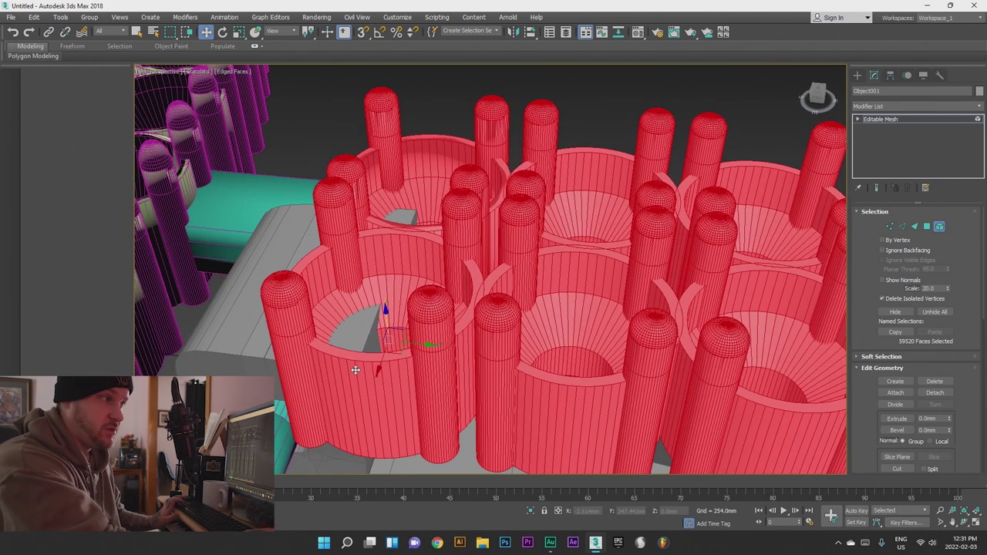
mouse_move(438, 402)
middle_mouse_down("alt")
mouse_move(426, 343)
mouse_move(445, 366)
mouse_move(401, 360)
mouse_move(465, 381)
mouse_move(379, 412)
mouse_move(434, 406)
middle_mouse_up("alt")
scroll(449, 388, "down", 4)
middle_click_drag(531, 391, 447, 423, "alt")
scroll(522, 386, "up", 4)
left_click(511, 421)
middle_click_drag(582, 452, 484, 390)
scroll(485, 389, "down", 3)
scroll(410, 343, "down", 2)
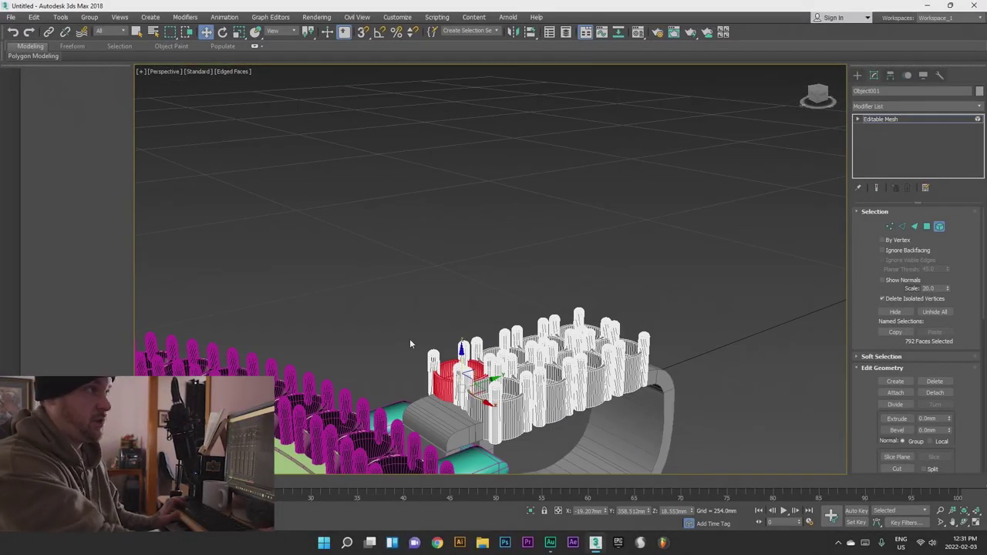
- Import the breather 10 OBJ file with the default import options and frame the hole punch
left_click(13, 18)
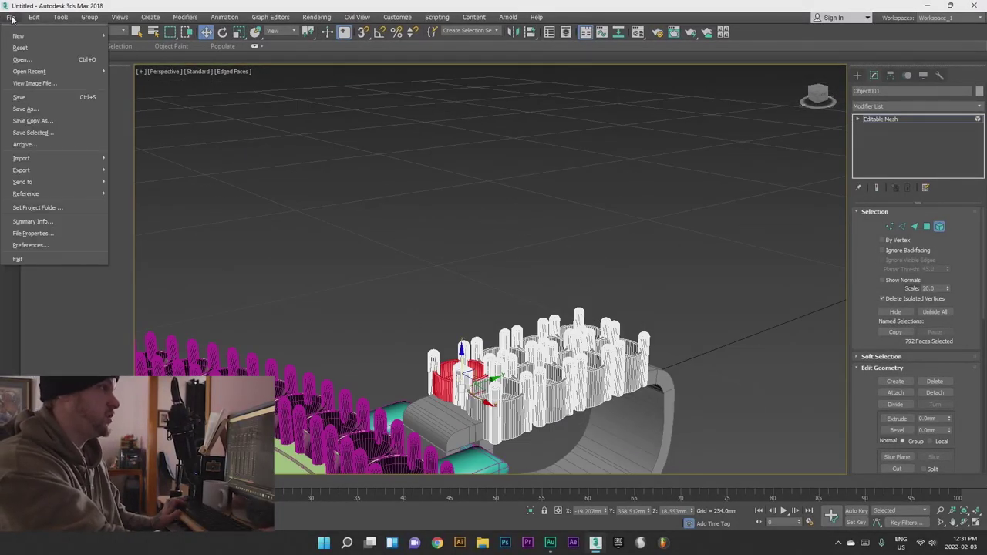
mouse_move(54, 157)
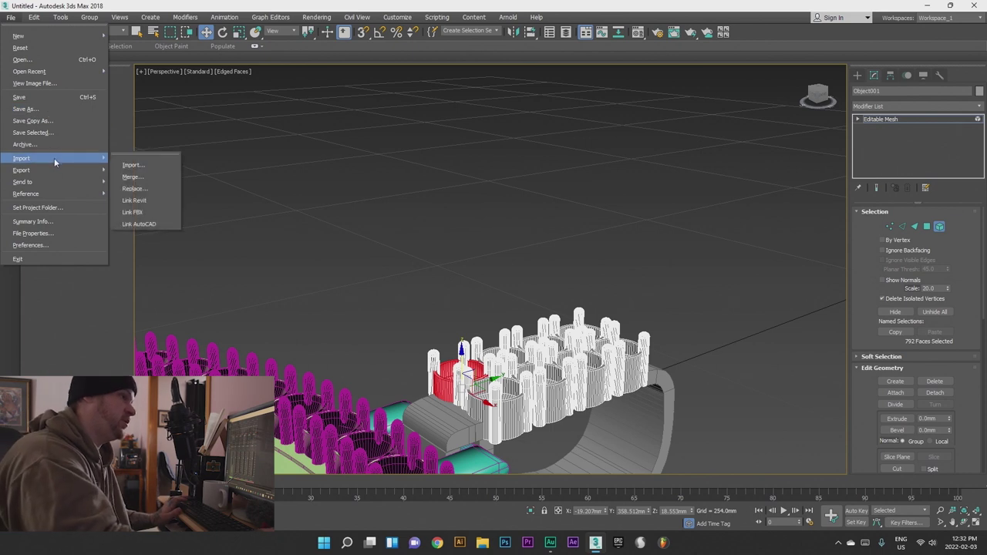
left_click(147, 163)
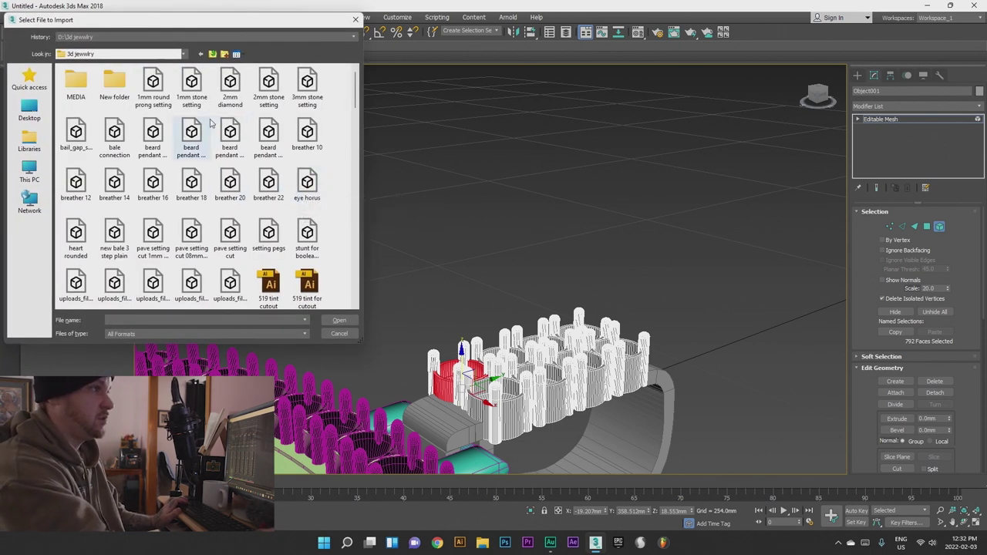
double_click(307, 133)
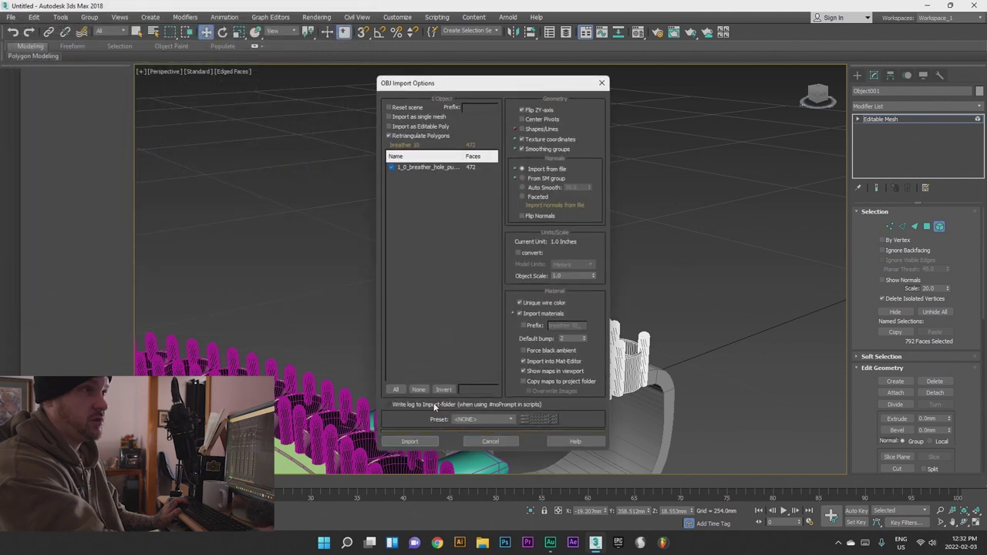
left_click(410, 441)
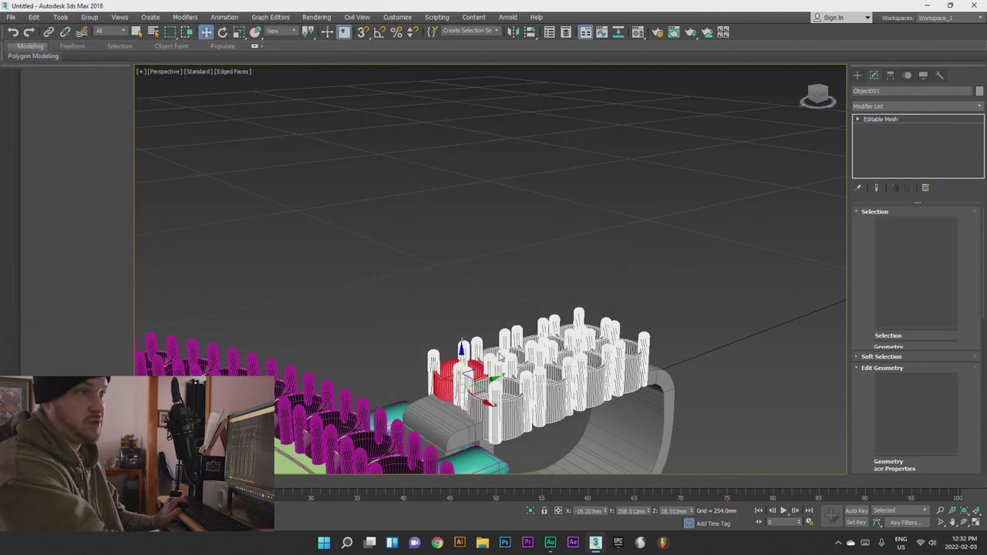
key("z")
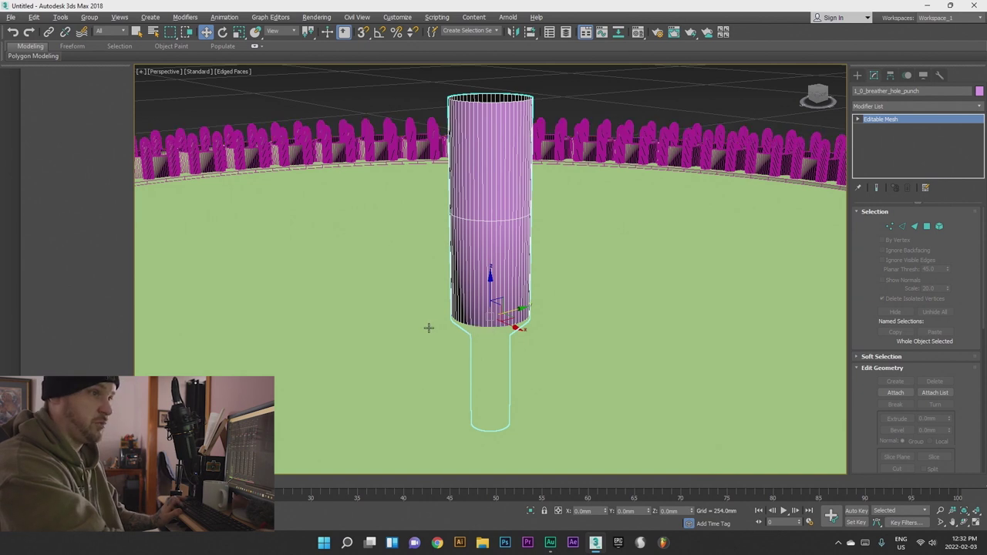
- Move the hole punch onto the bail's right-column setting nearest the pendant, centred at about X 8.5 mm, Y 358.5 mm
scroll(478, 343, "down", 8)
middle_click_drag(486, 360, 306, 360, "alt")
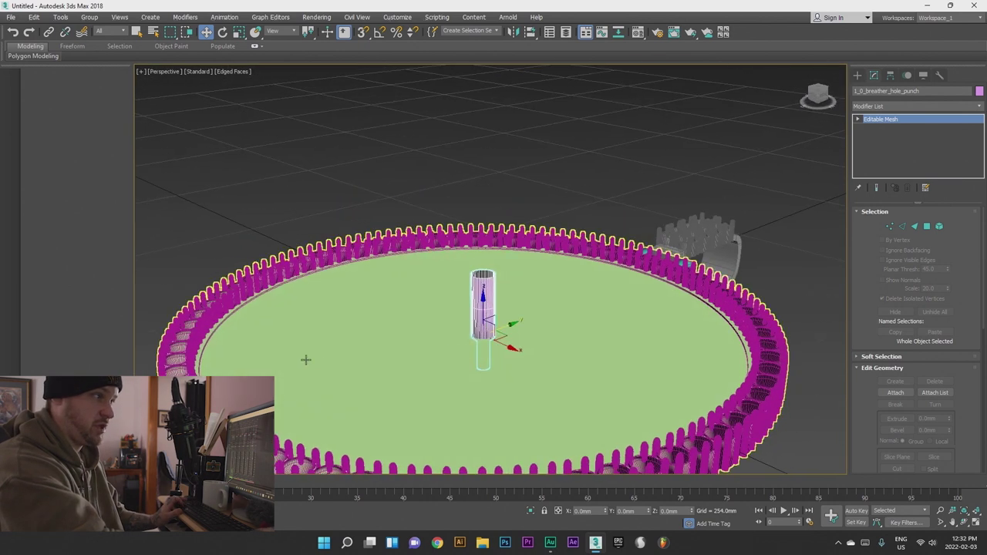
scroll(226, 329, "up", 5)
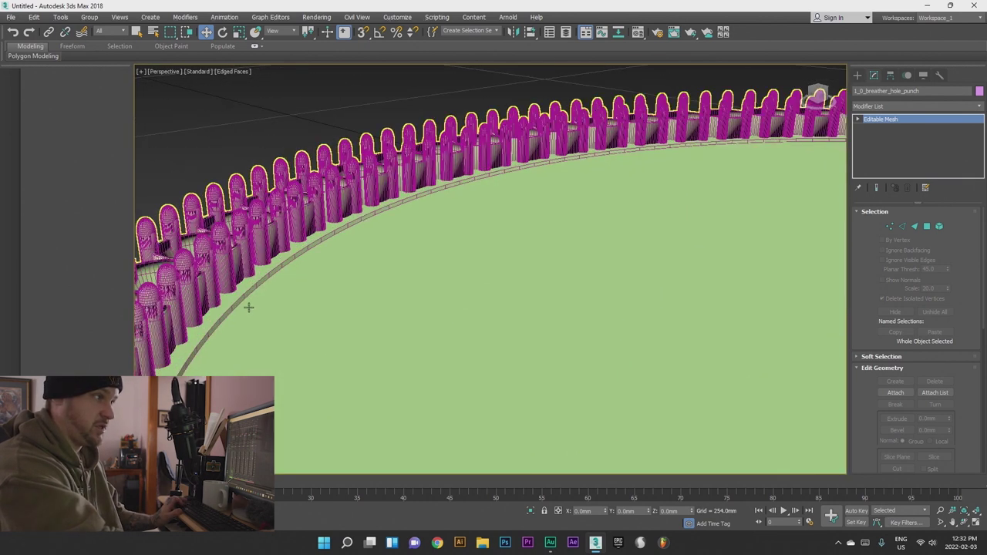
scroll(474, 360, "down", 8)
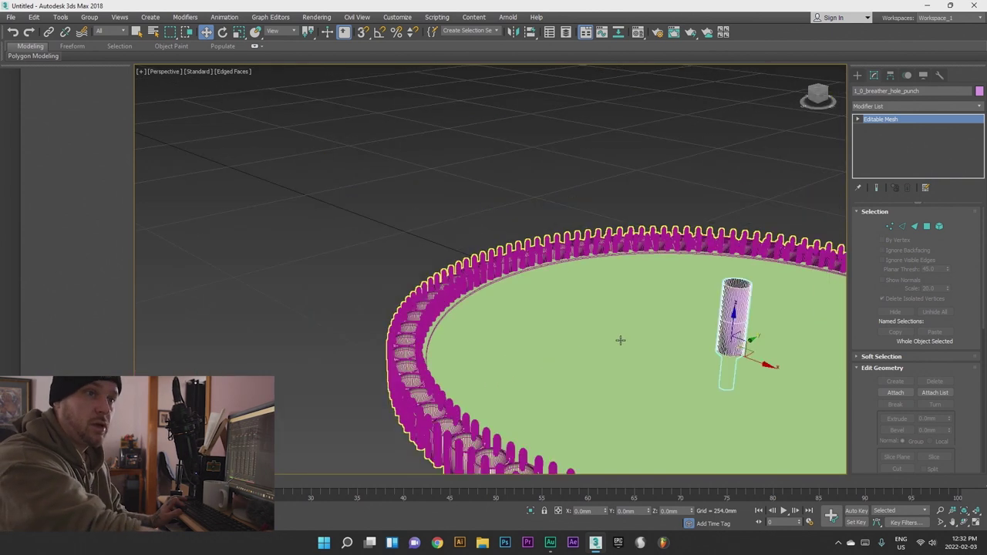
middle_click_drag(551, 339, 587, 345, "alt")
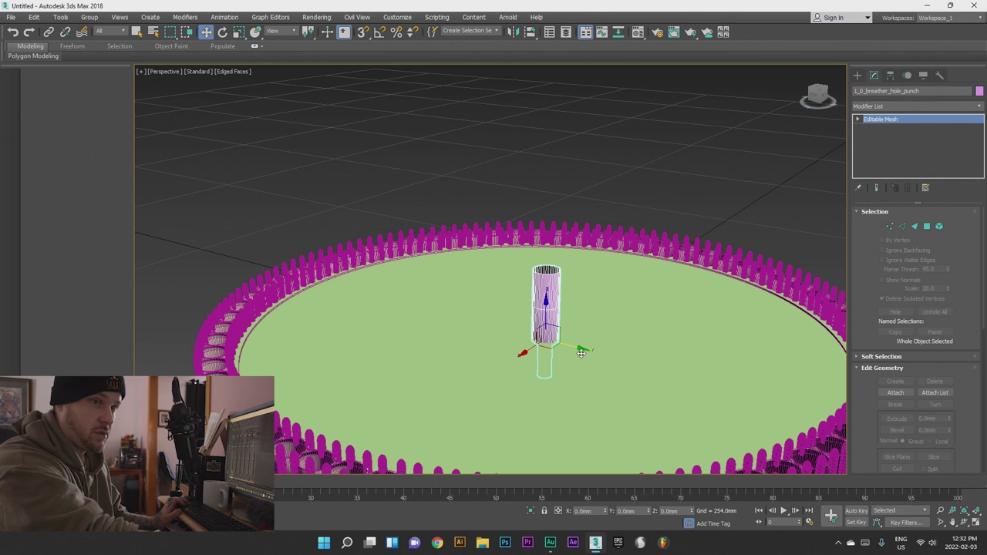
scroll(752, 413, "down", 10)
scroll(679, 400, "up", 3)
key("t")
scroll(456, 377, "down", 2)
middle_click_drag(414, 395, 443, 323)
left_click_drag(444, 359, 458, 278)
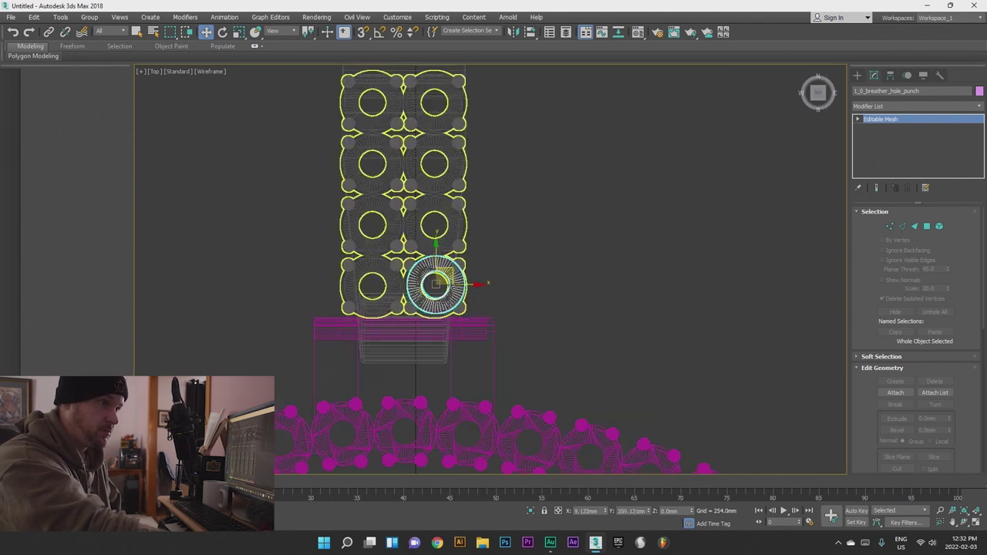
scroll(445, 282, "up", 4)
left_click_drag(430, 290, 426, 295)
- Delete the hole punch's tapered section and narrow lower stem as polygons in the Left view
key("p")
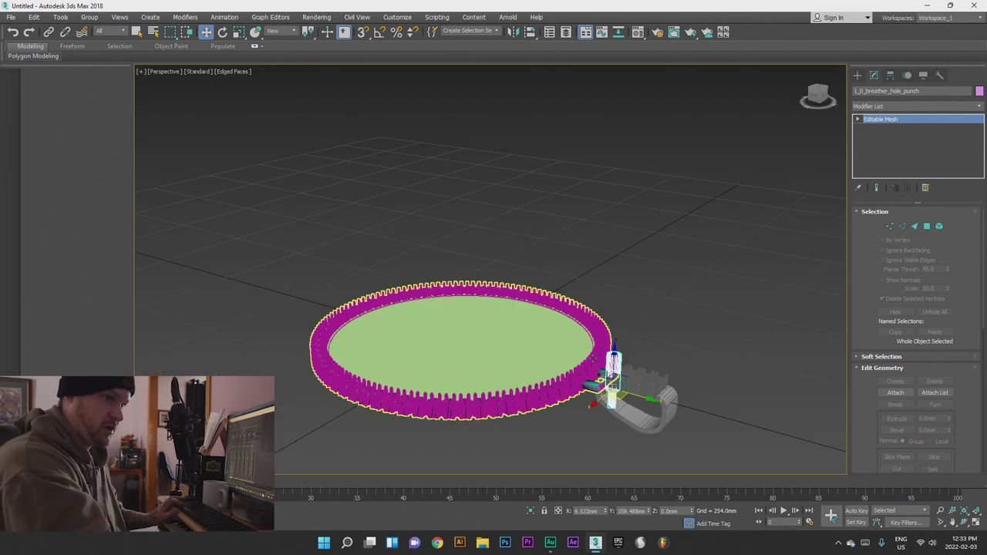
scroll(637, 381, "up", 3)
middle_click_drag(601, 386, 640, 432, "alt")
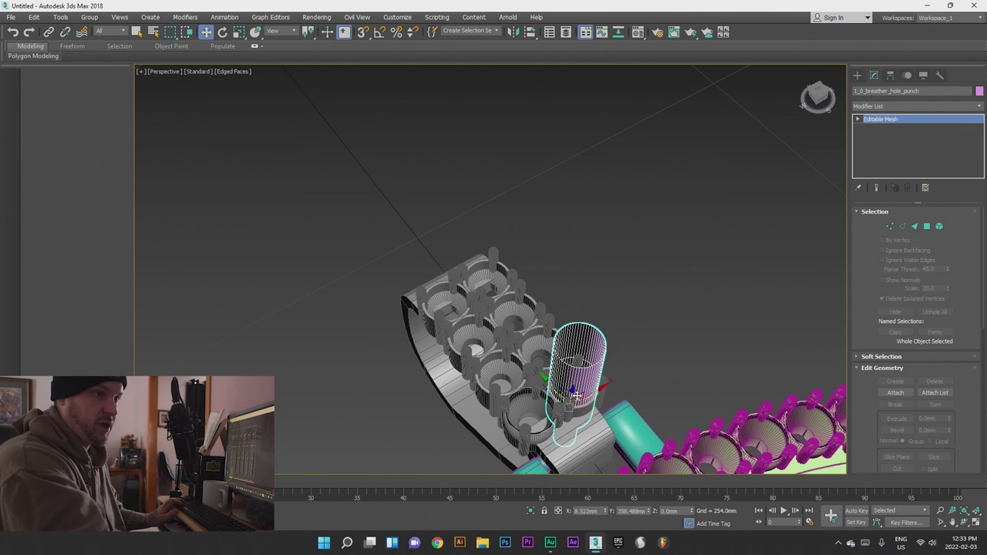
scroll(576, 395, "up", 3)
middle_click_drag(590, 407, 540, 455, "alt")
middle_click_drag(479, 362, 452, 300, "alt")
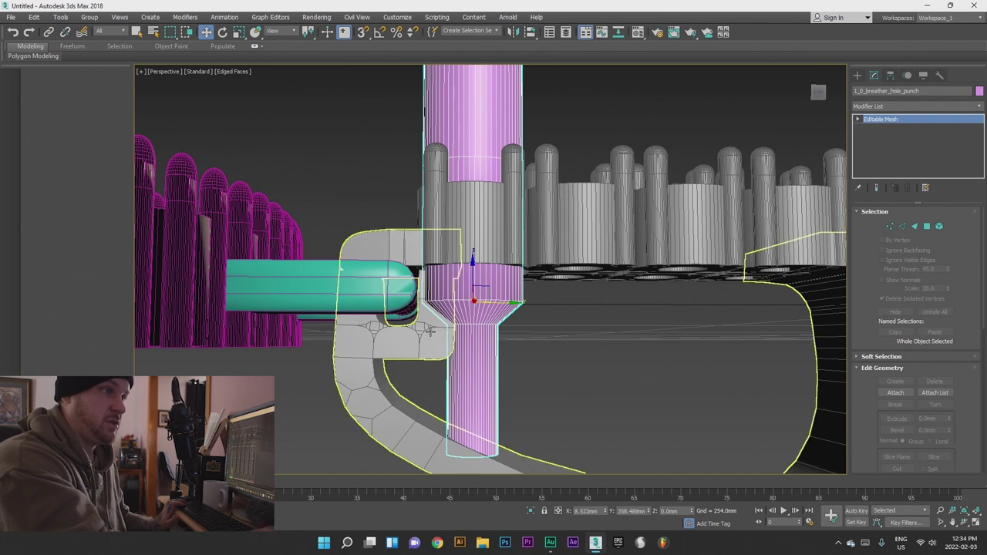
left_click(928, 227)
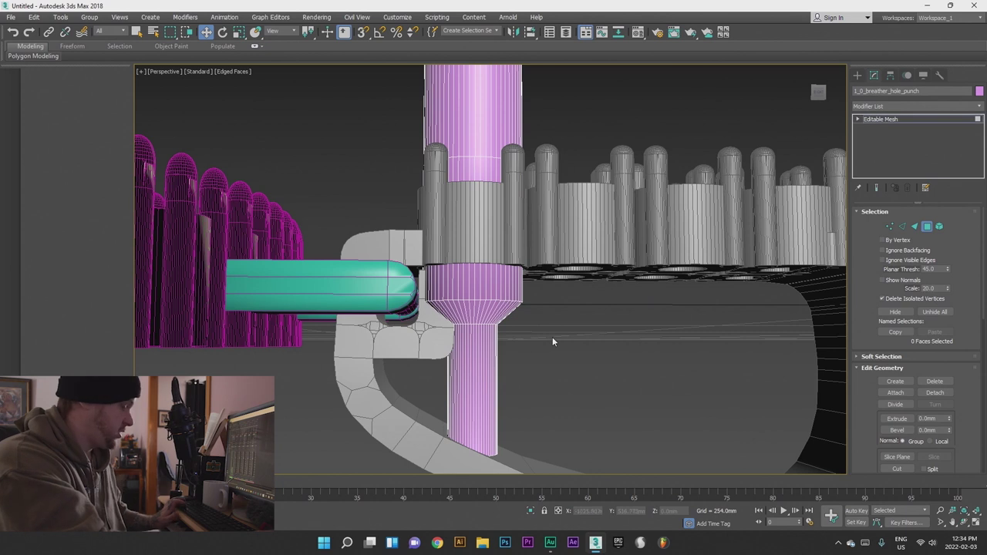
key("l")
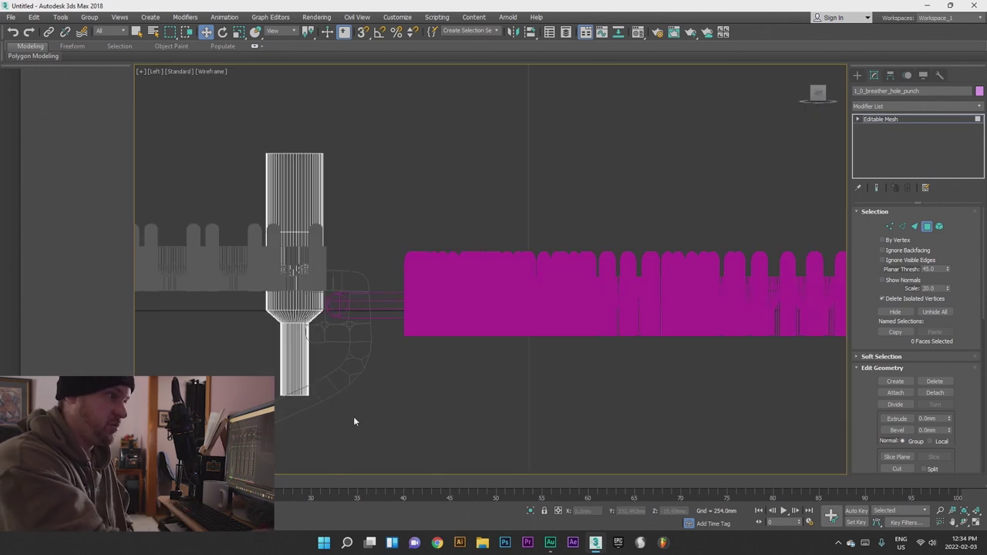
left_click_drag(146, 321, 160, 316)
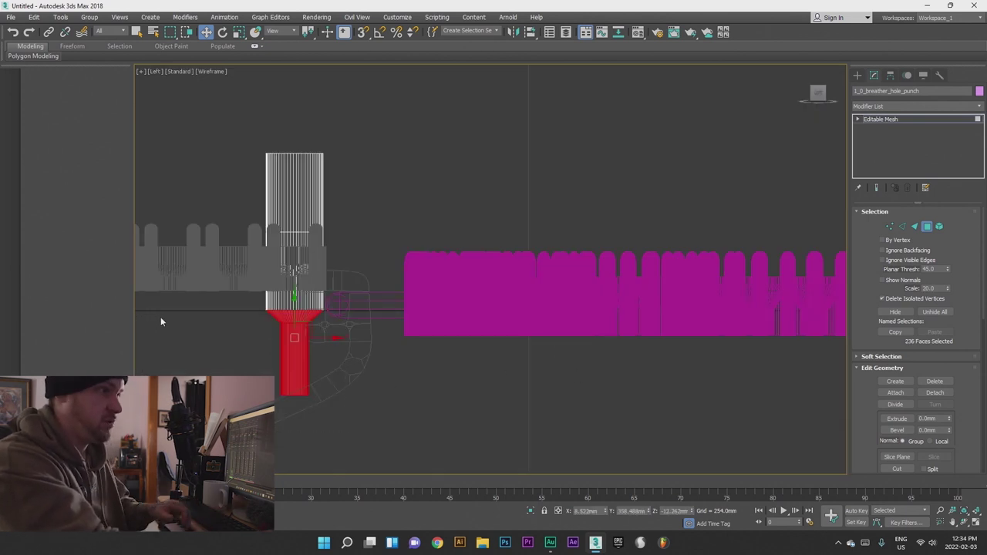
key("Delete")
- Raise the hole punch's bottom ring of vertices to about Z 8.16 mm, just below the base of the prong settings
left_click(890, 226)
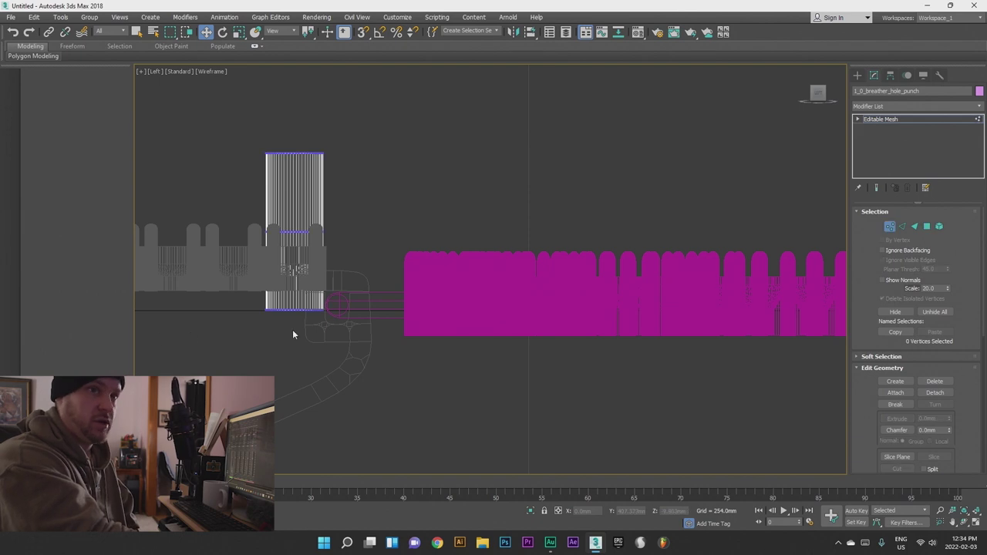
left_click_drag(252, 305, 340, 340)
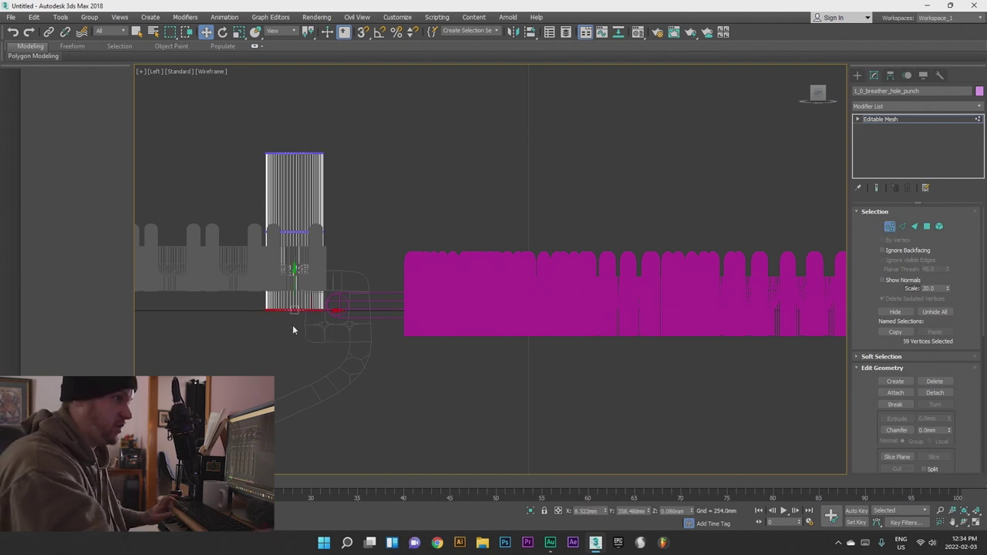
scroll(300, 288, "up", 5)
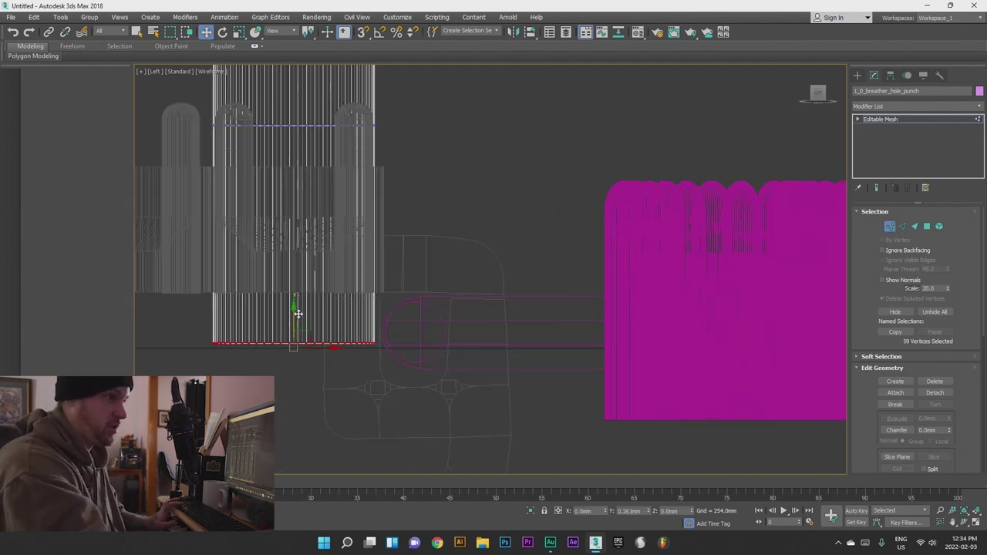
scroll(347, 301, "up", 4)
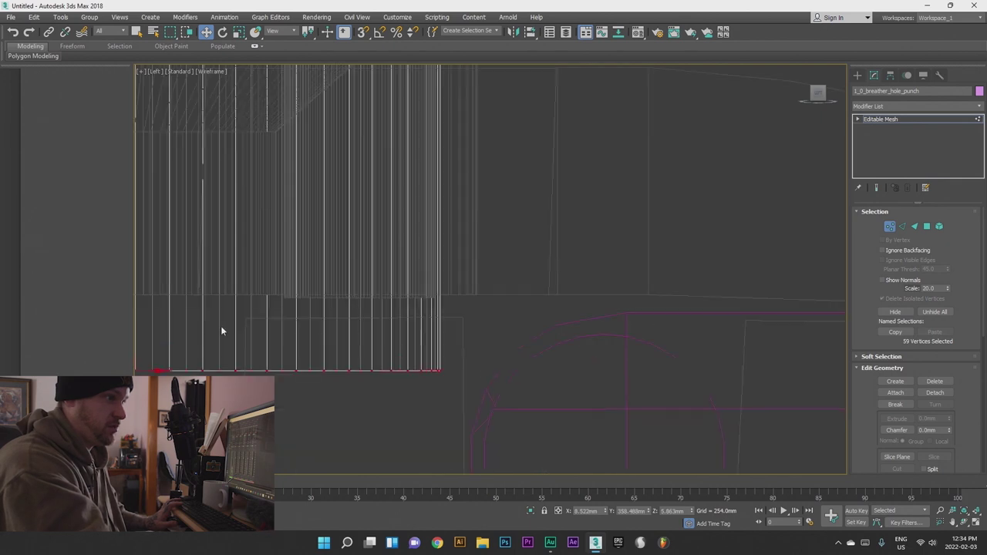
middle_click_drag(201, 344, 379, 387)
left_click_drag(316, 390, 321, 333)
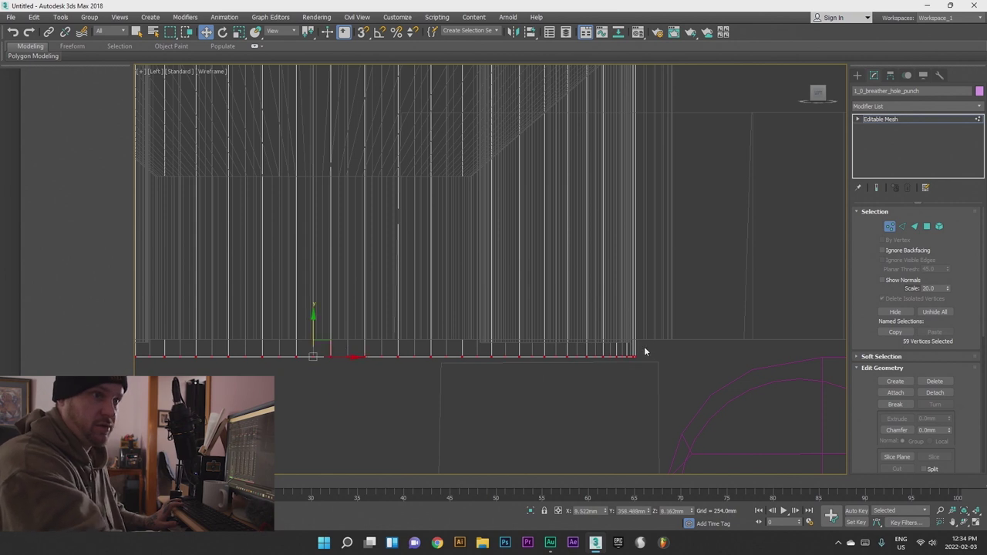
scroll(645, 352, "up", 4)
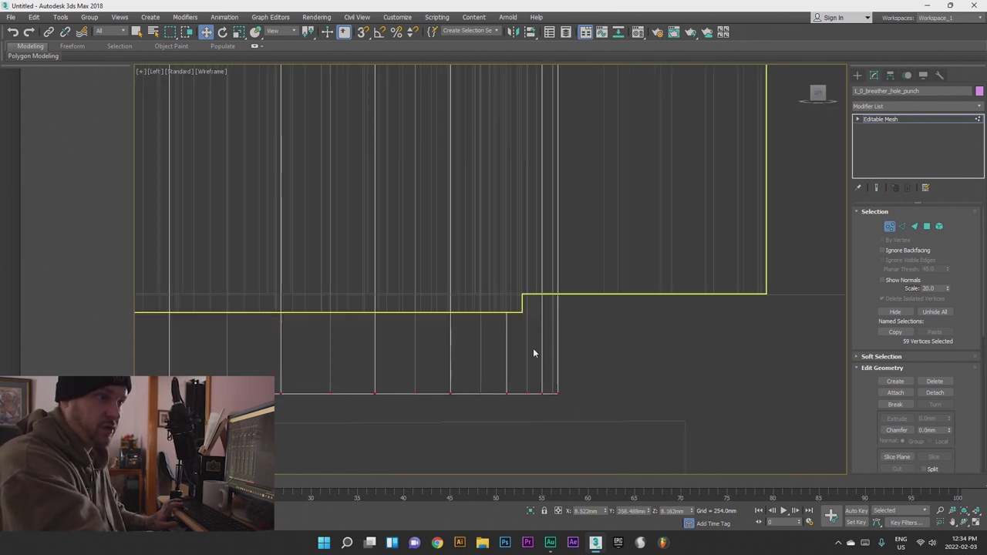
scroll(524, 411, "down", 5)
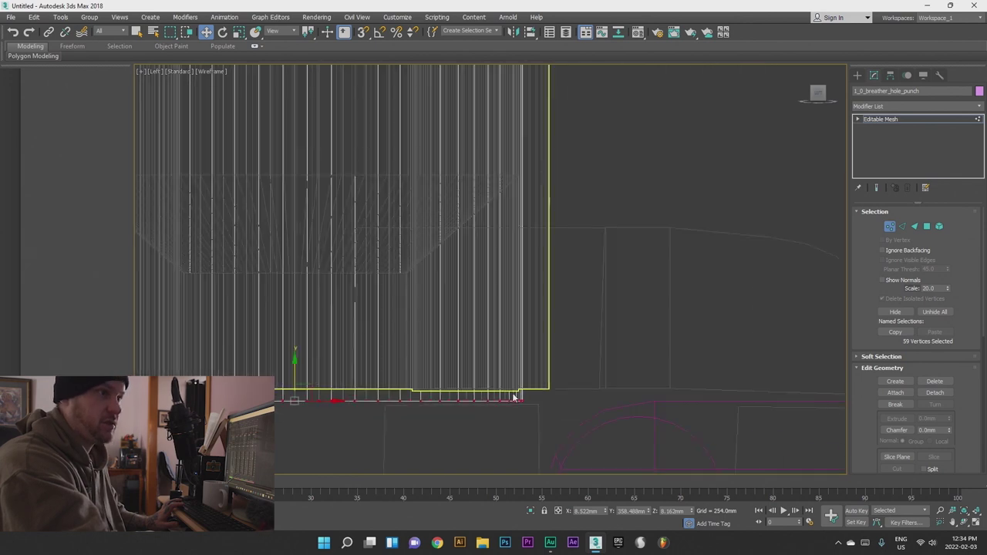
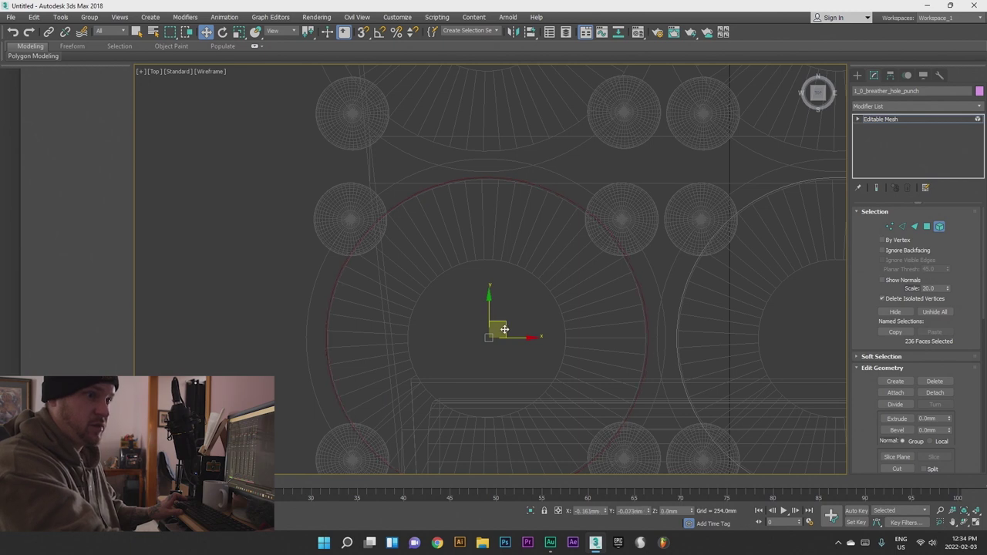
- Copy the hole punch element onto both settings of the row farthest from the pendant, at about Y 440.4 mm
scroll(525, 359, "down", 4)
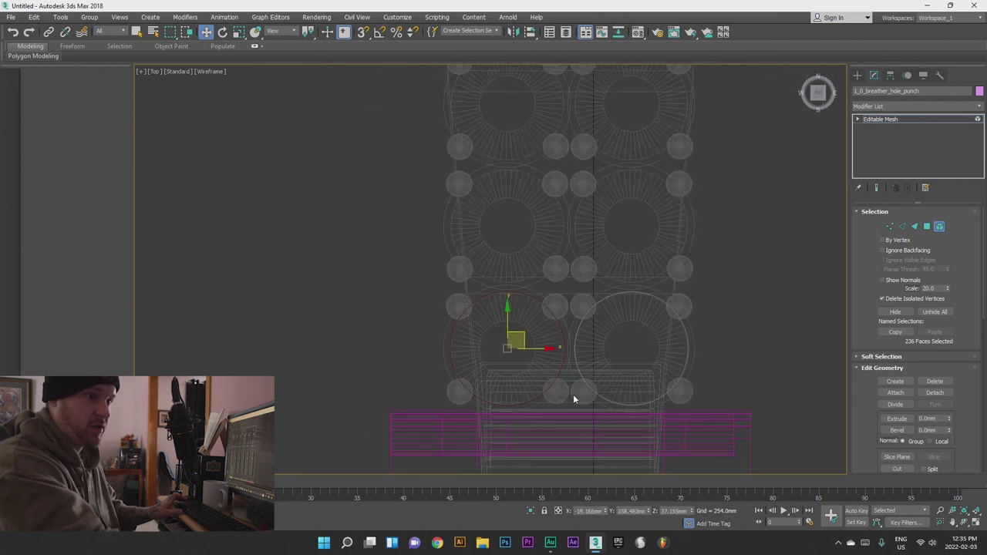
scroll(572, 339, "down", 3)
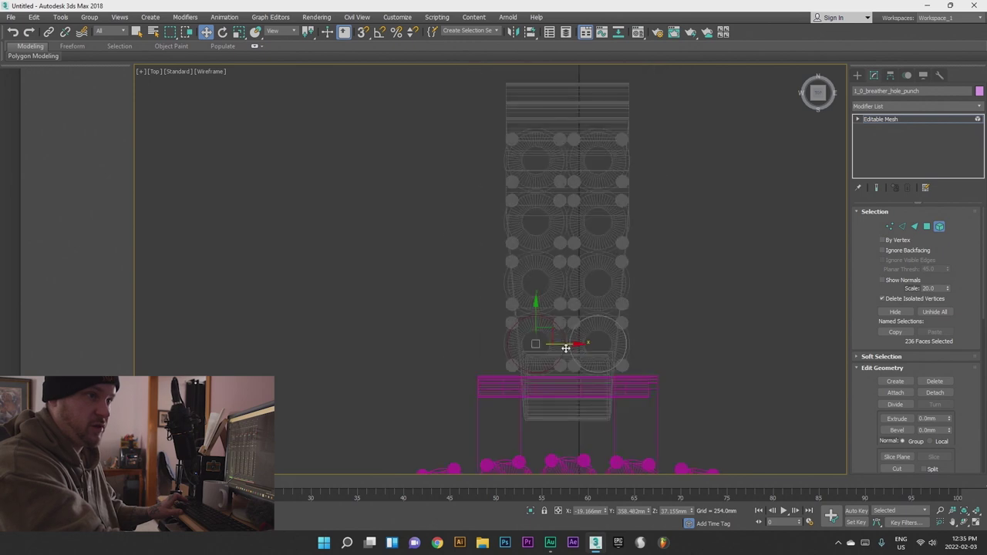
left_click_drag(554, 148, 551, 147, "shift")
key("Return")
left_click_drag(612, 149, 674, 149, "shift")
left_click(531, 278)
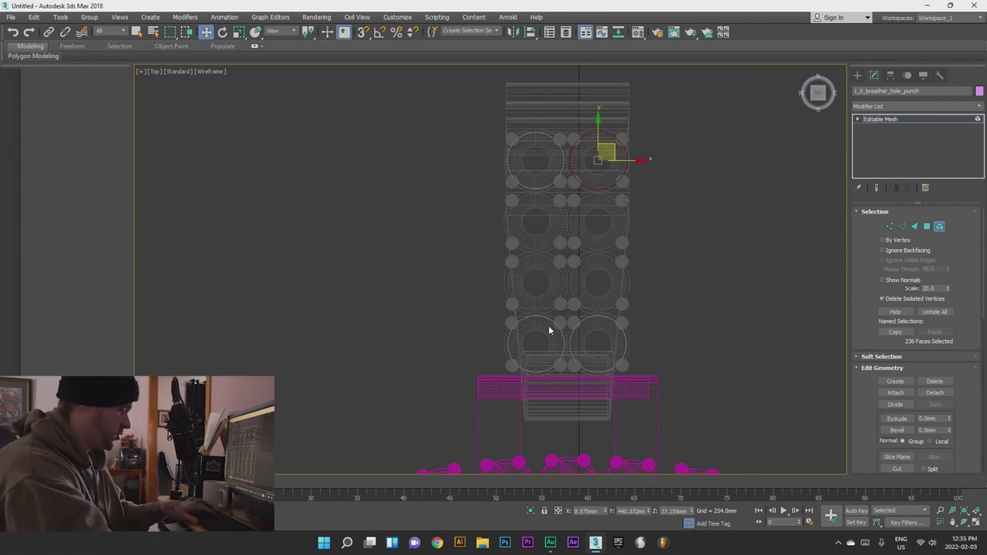
key("p")
scroll(522, 355, "down", 3)
left_click(940, 229)
left_click(752, 303)
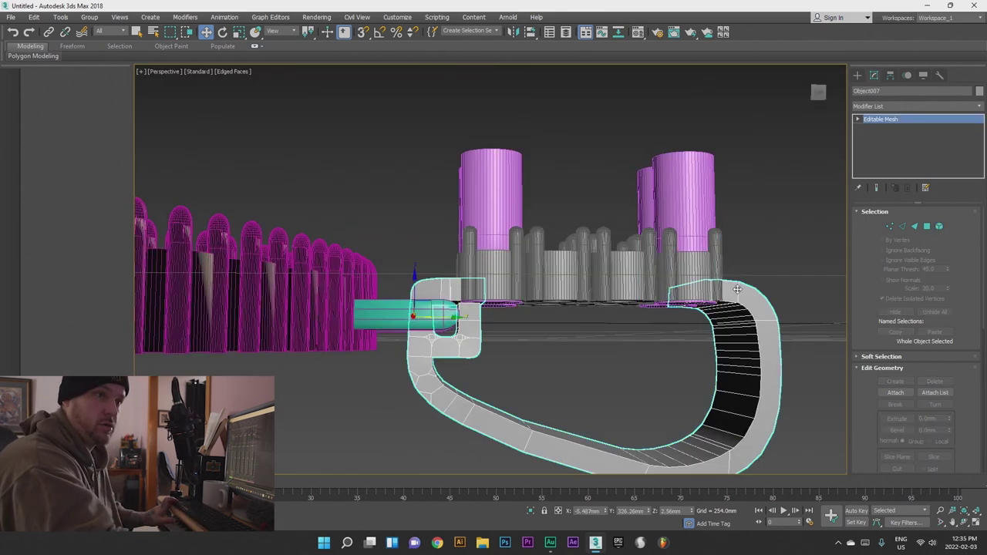
left_click(688, 212, "ctrl")
right_click(741, 307)
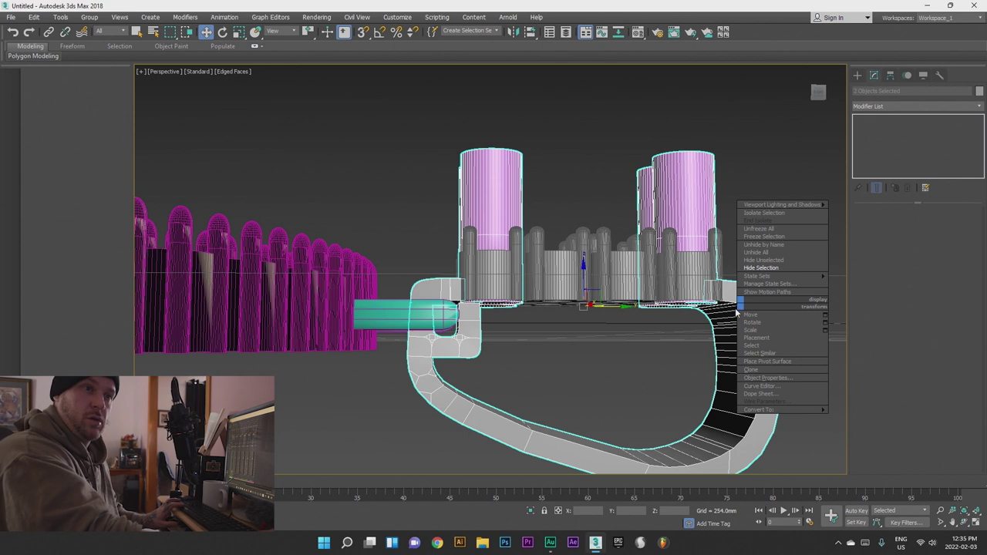
key("t")
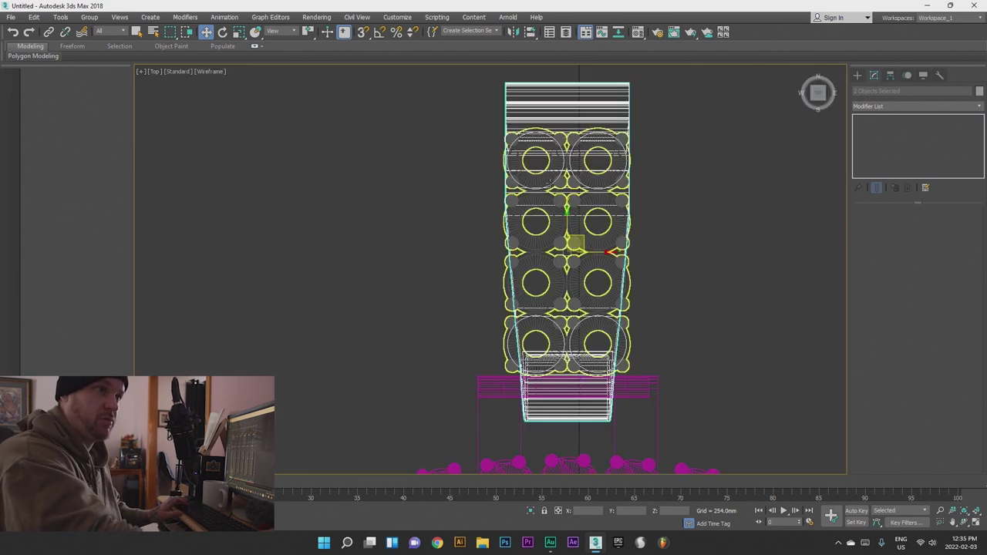
- Copy the pendant-side pair of hole punch elements onto the two middle rows of settings in the Top view
left_click(550, 189)
left_click(939, 228)
left_click_drag(517, 318, 686, 378)
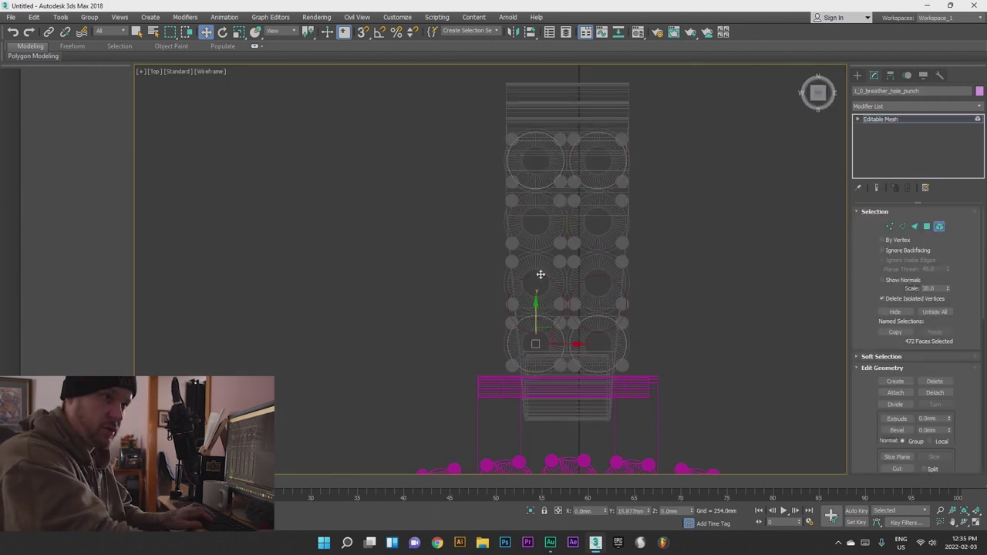
left_click_drag(541, 256, 543, 200, "shift")
key("Return")
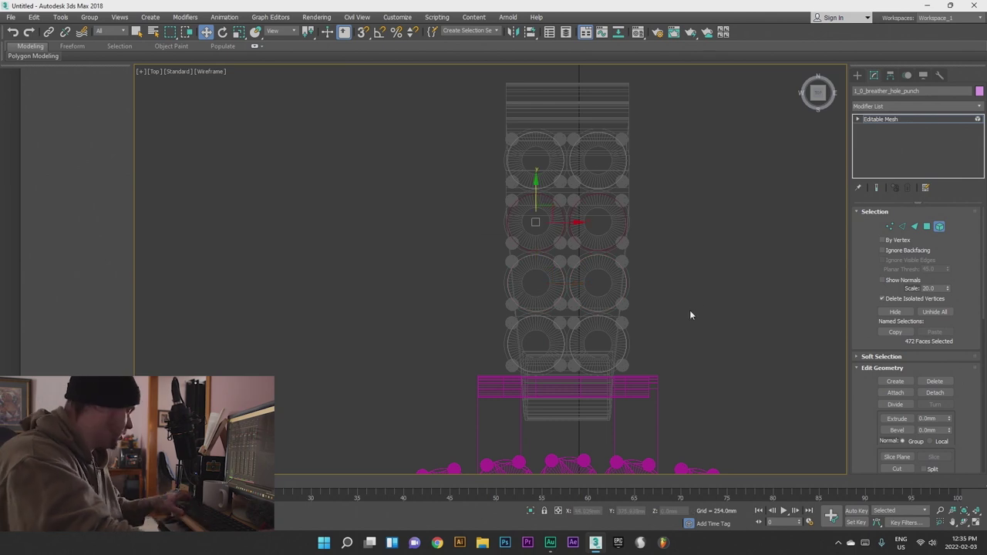
key("p")
left_click(940, 227)
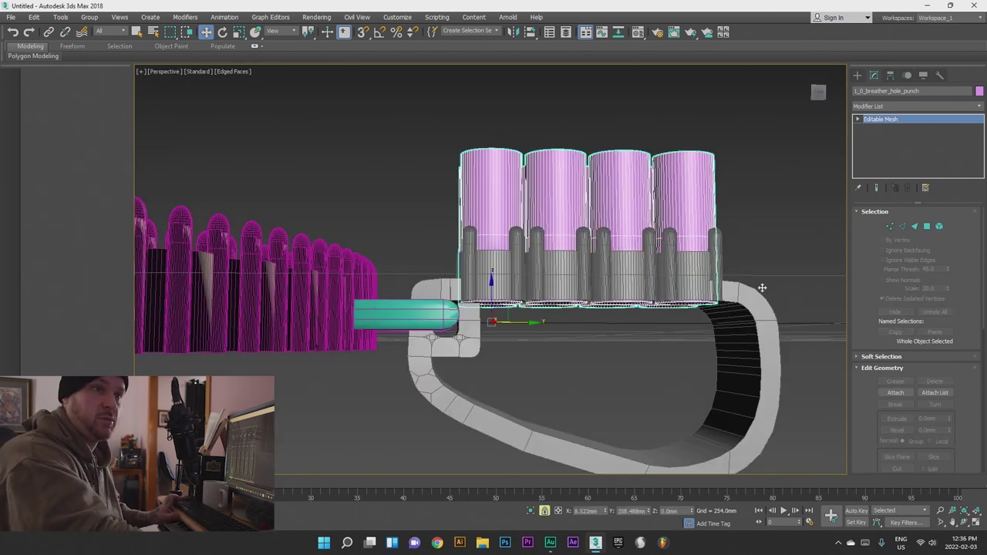
- Hide everything except the bail and the hole punches
left_click(765, 329, "ctrl")
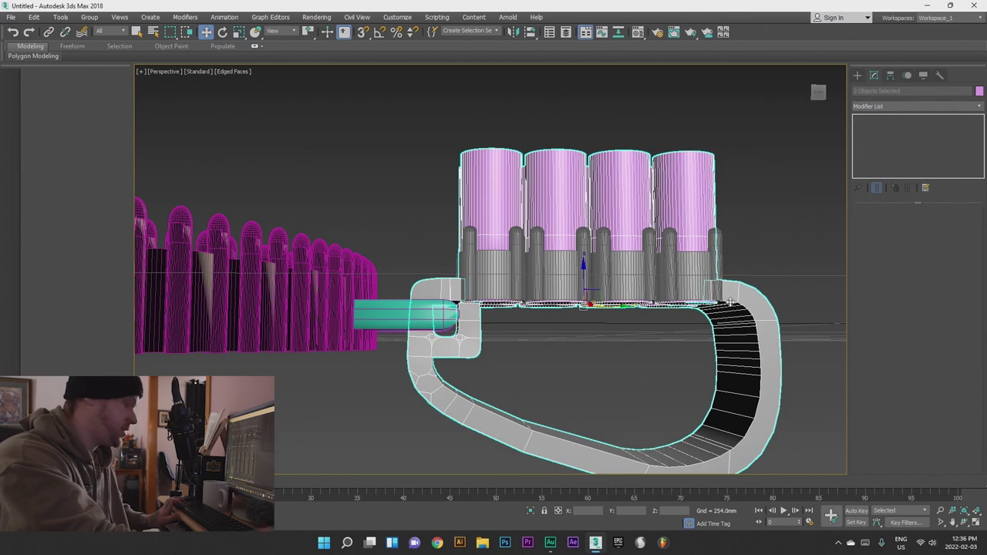
middle_click_drag(779, 293, 721, 362, "alt")
scroll(648, 316, "up", 5)
middle_click_drag(675, 335, 600, 320, "alt")
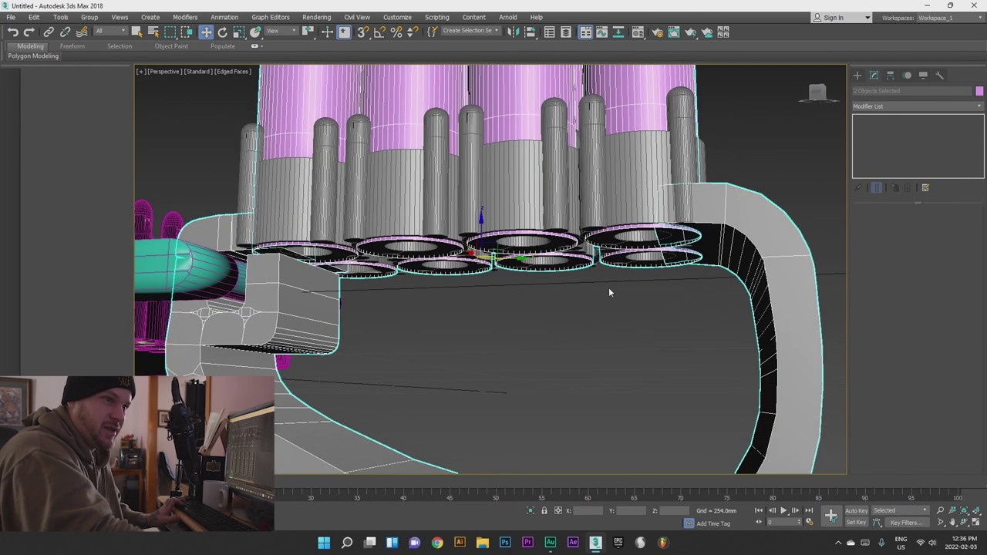
right_click(608, 297)
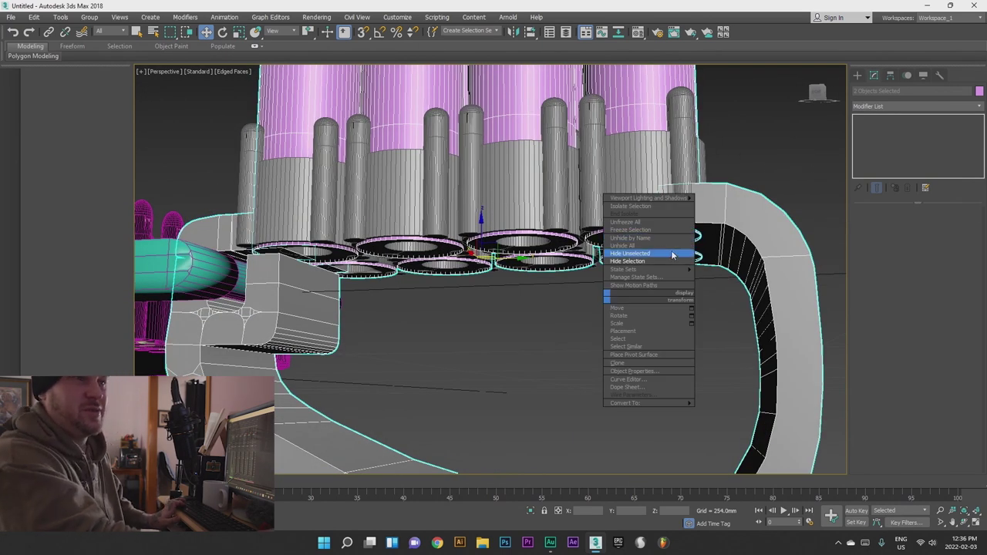
left_click(651, 261)
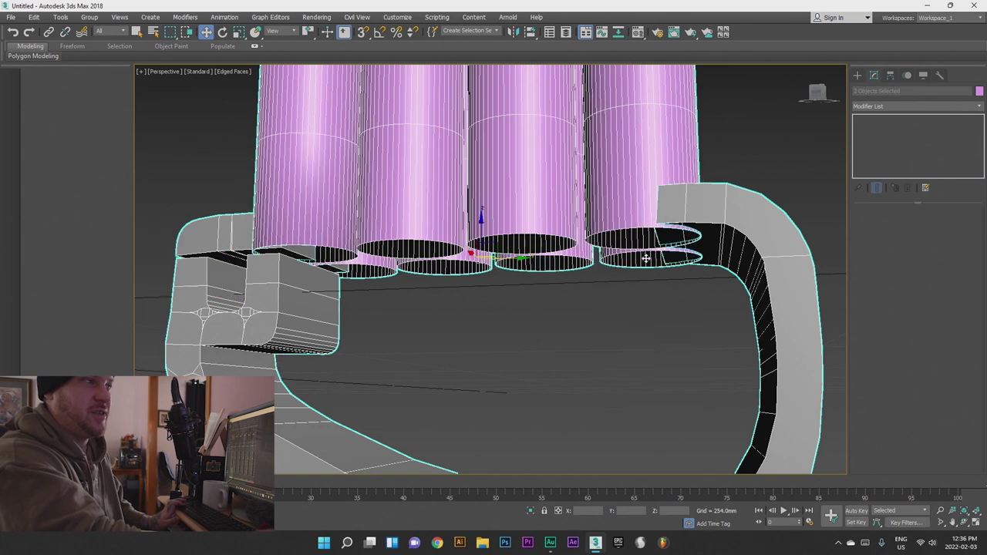
- Extrude the end face of the bail's pendant-side arm across the gap under the hole punches to about Y 434 mm, undoing any overshoot
middle_click_drag(518, 306, 619, 307, "alt")
left_click(613, 307)
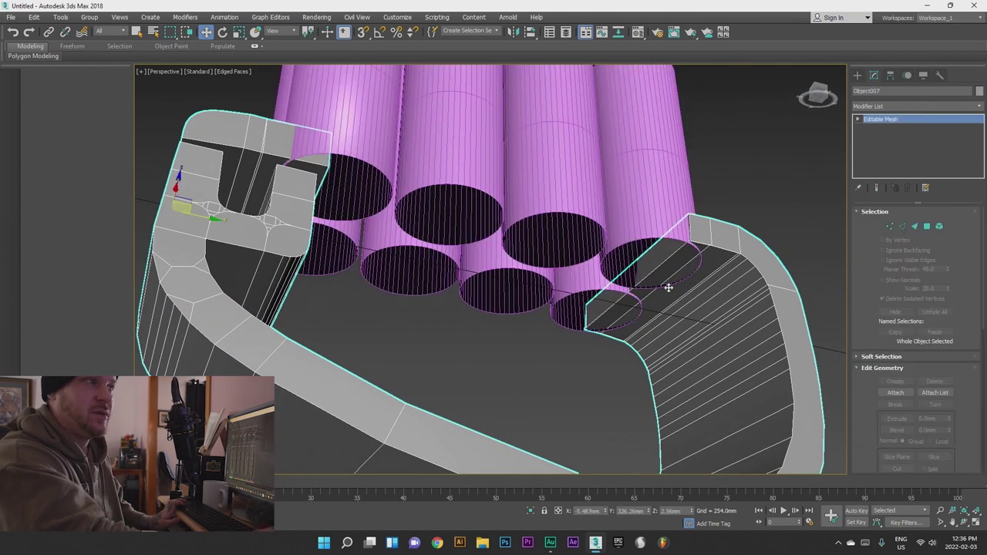
middle_click_drag(315, 224, 304, 234, "alt")
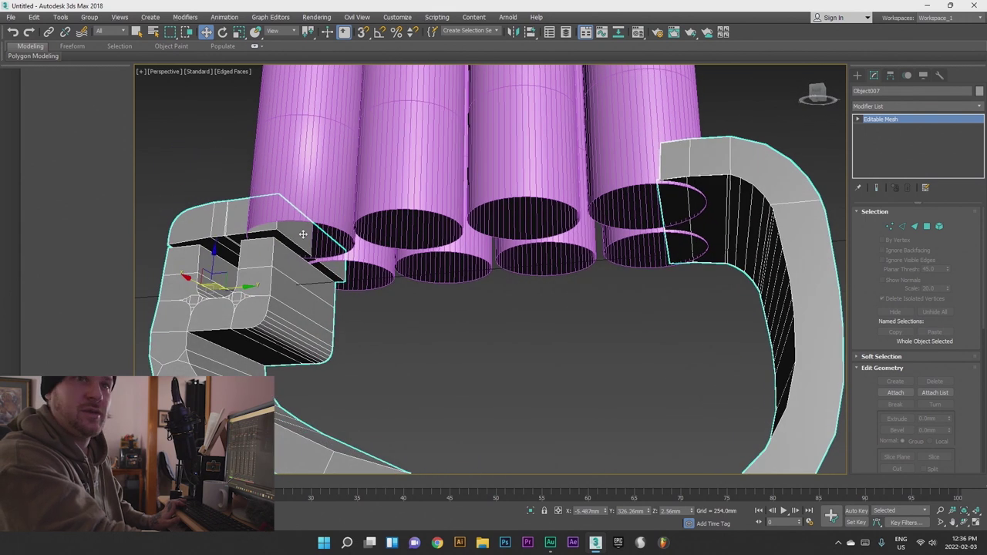
left_click(929, 226)
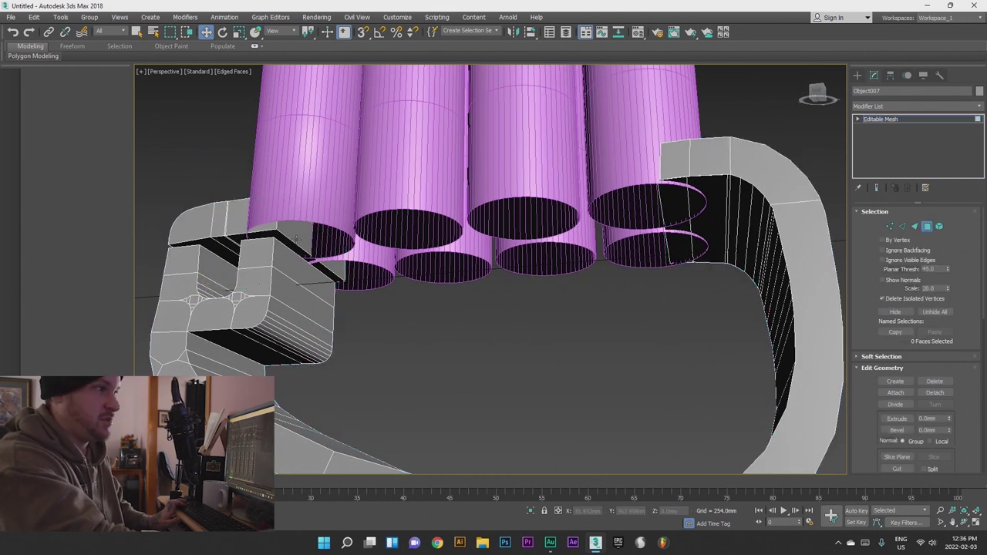
left_click(296, 239)
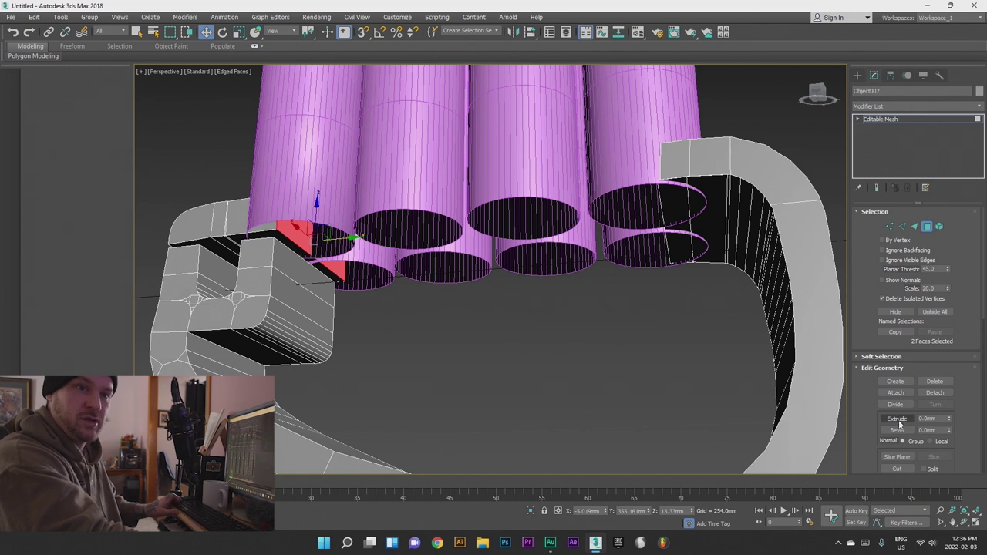
left_click(887, 419)
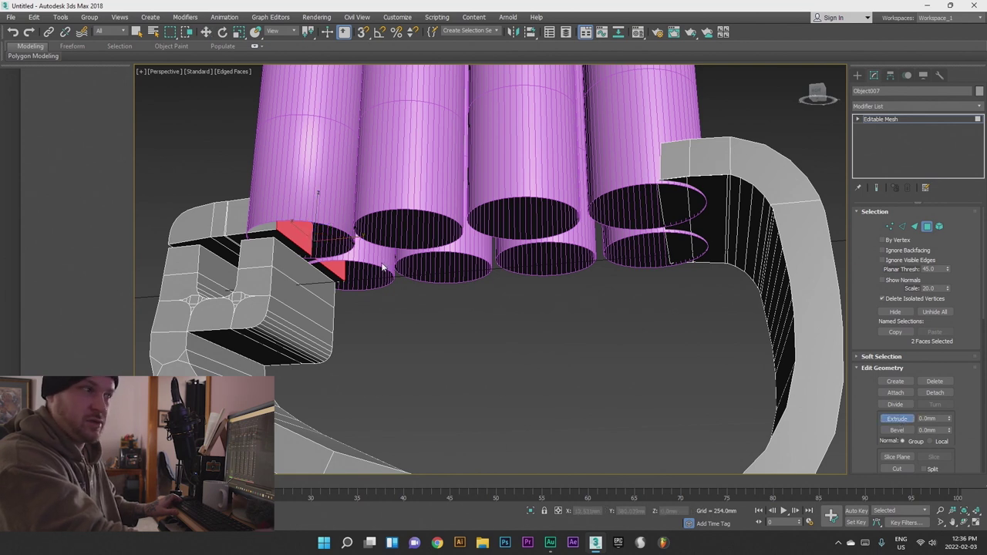
left_click(901, 420)
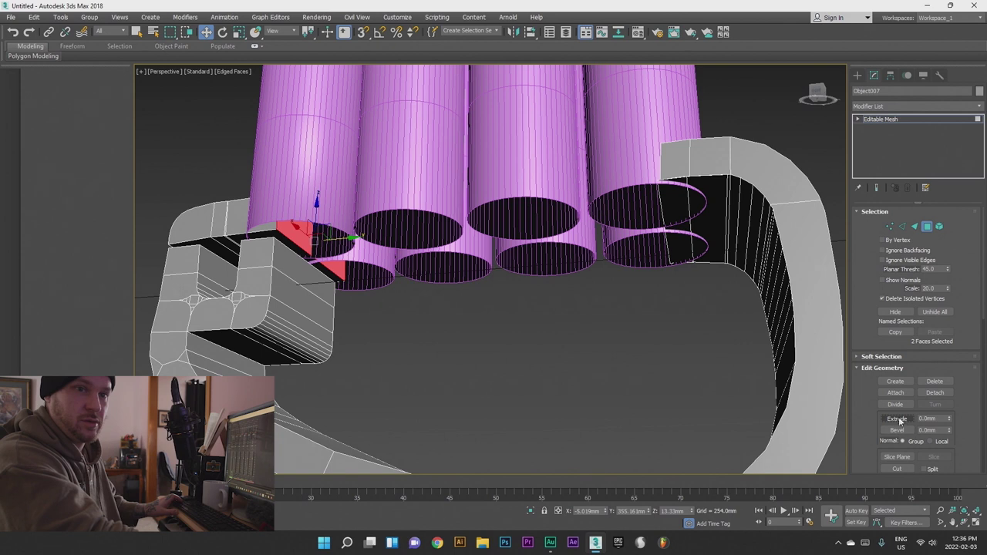
scroll(887, 401, "down", 2)
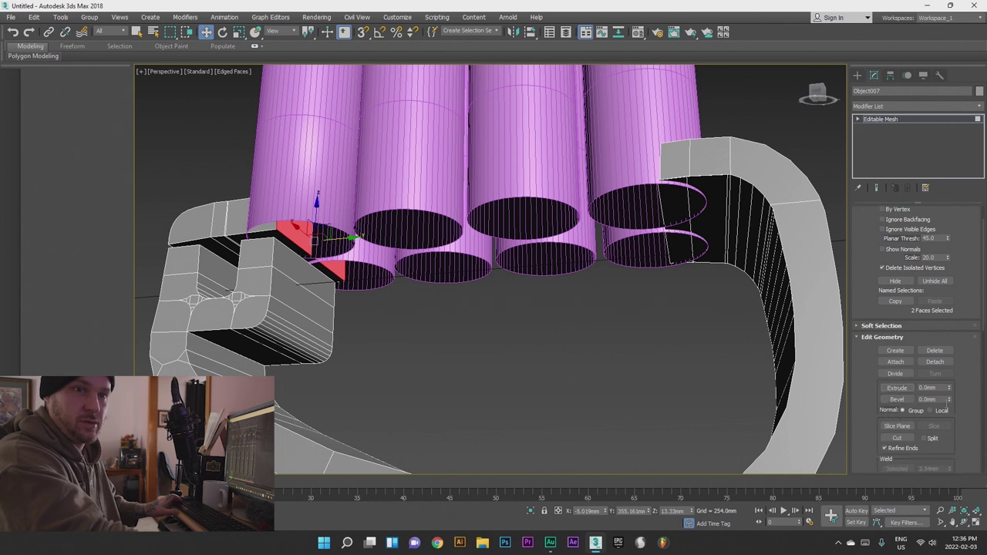
left_click(897, 388)
left_click_drag(951, 390, 951, 390)
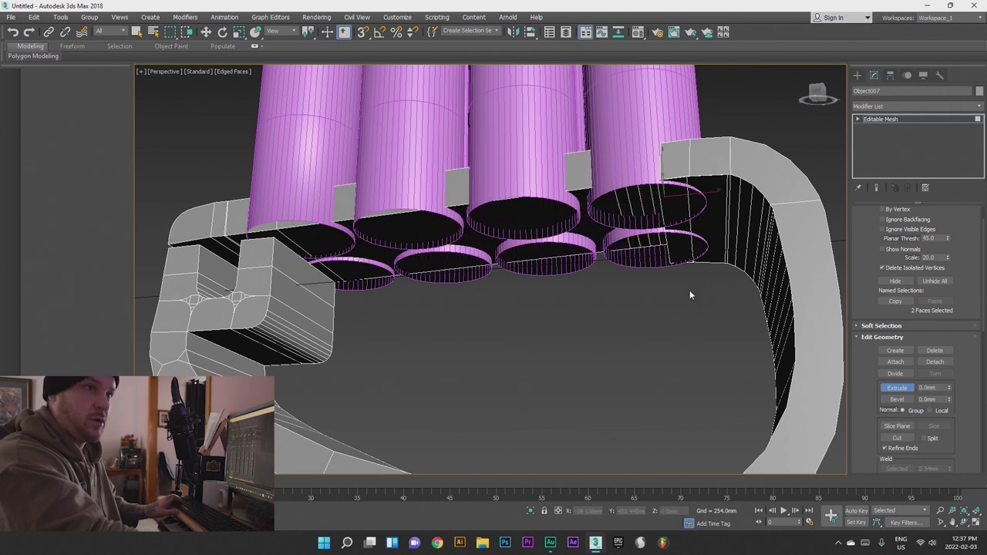
key("ctrl+z")
key("ctrl+z")
key("ctrl+z")
key("ctrl+z")
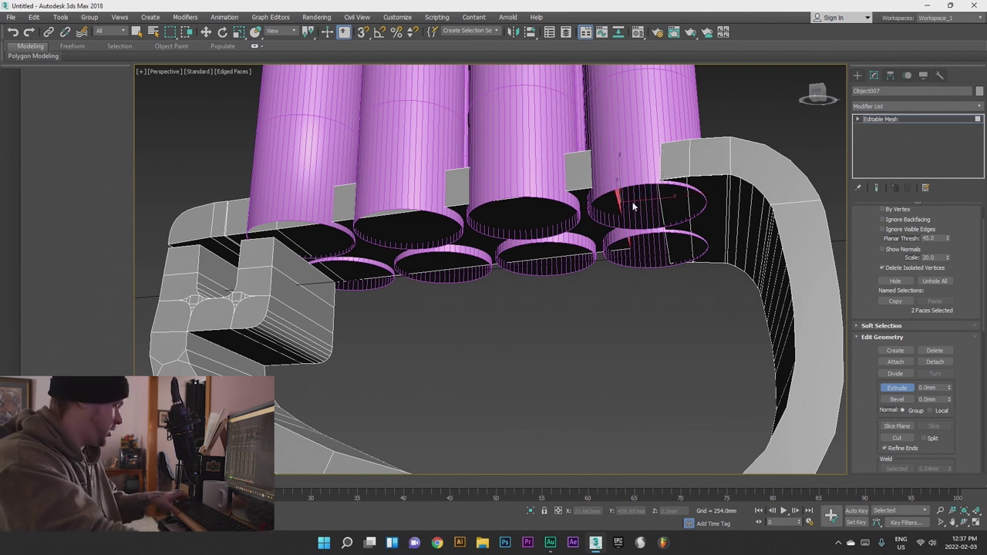
- Move the extruded end face to about Y 443.4 mm against the opposite arm and scale it to 130% in X
key("w")
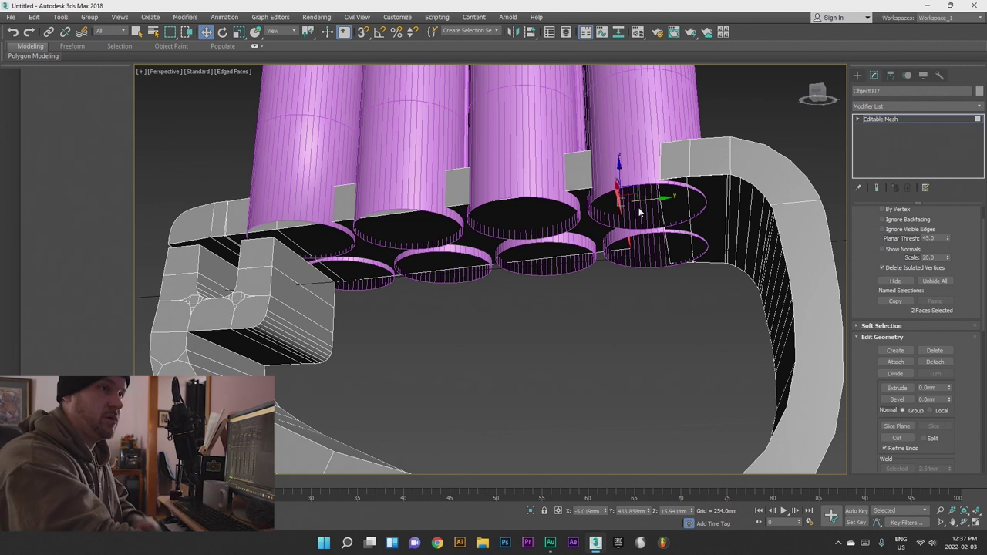
key("t")
scroll(567, 179, "up", 6)
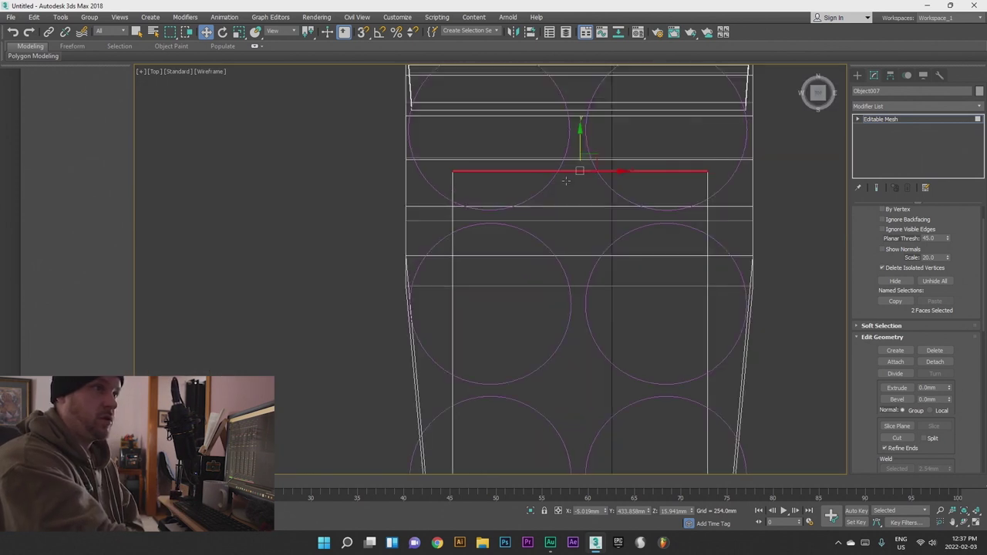
left_click_drag(586, 147, 582, 86)
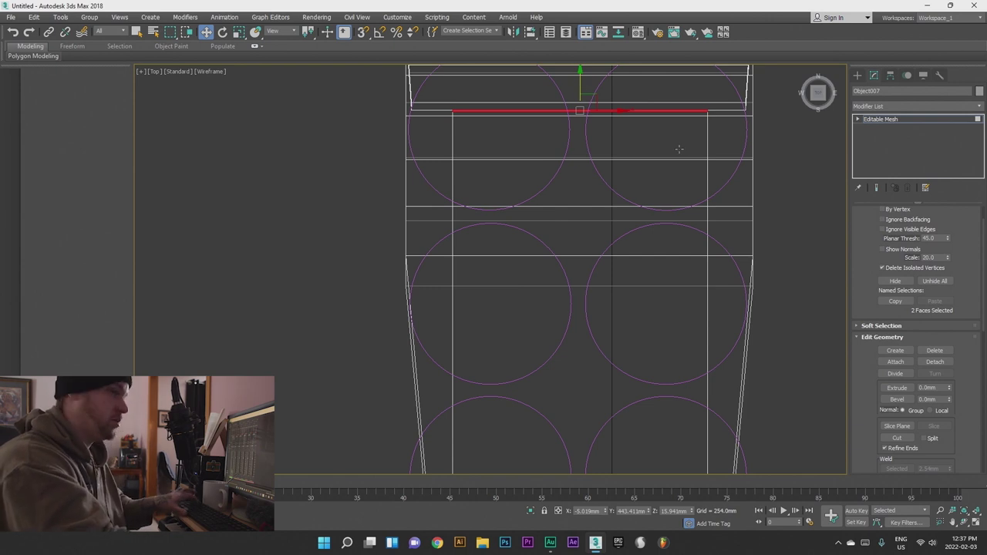
key("r")
left_click_drag(631, 113, 642, 114)
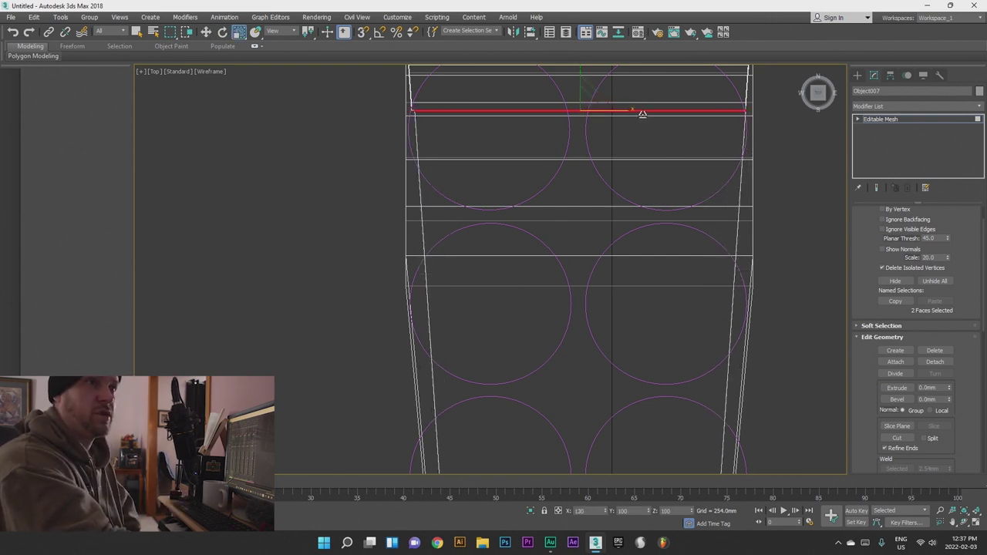
- Move the corner vertices of the opposite arm's end inward in the Top view to line up with the extruded face, at about X -31.1 mm
middle_click_drag(469, 127, 478, 248)
scroll(440, 235, "up", 6)
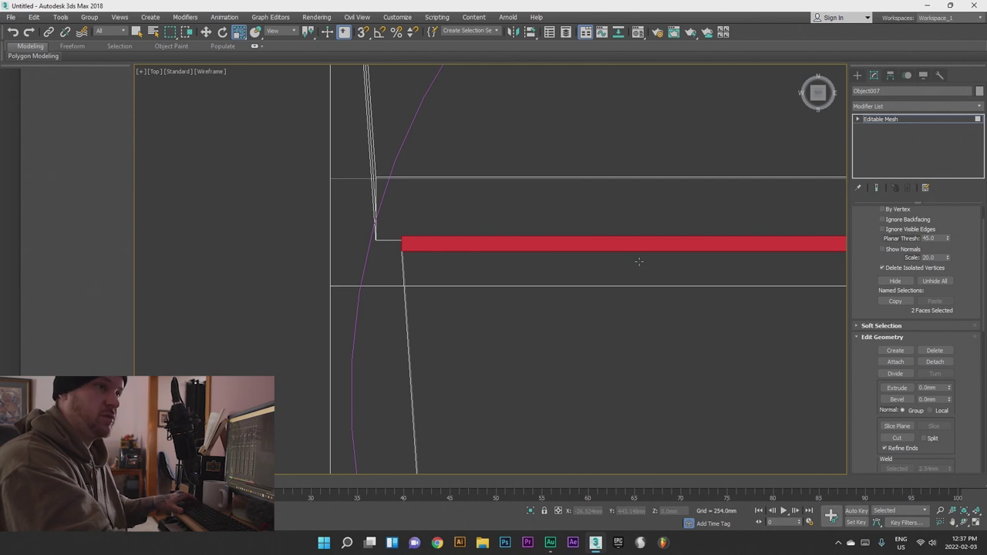
key("1")
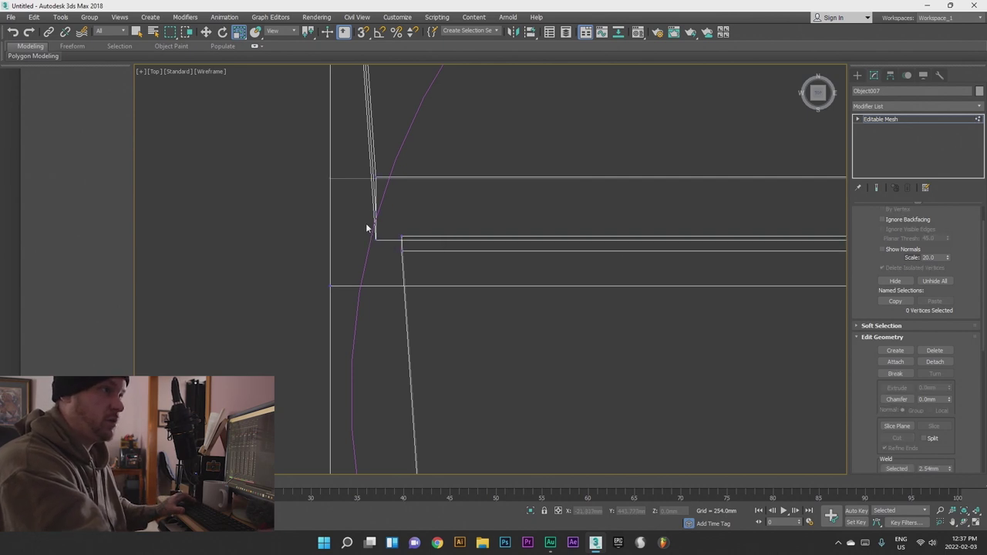
left_click_drag(384, 247, 383, 245)
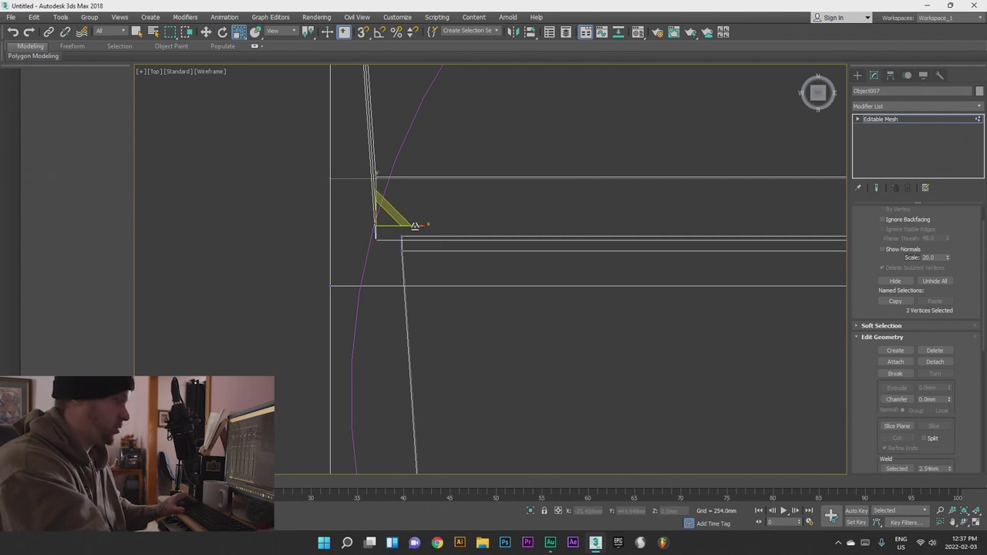
key("w")
left_click_drag(411, 226, 425, 229)
left_click_drag(398, 264, 398, 263)
left_click_drag(407, 213, 434, 204)
middle_click_drag(434, 204, 442, 398)
- Move the next vertices along the same edge of the arm inward to about X -31.7 mm, Y 450 mm
scroll(441, 394, "down", 1)
scroll(385, 215, "up", 1)
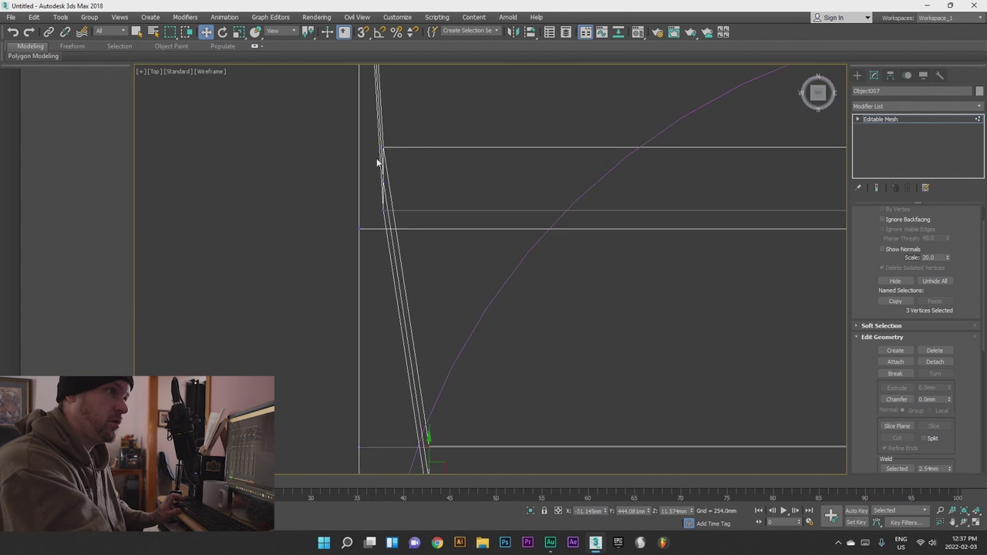
left_click_drag(411, 185, 436, 199)
middle_click_drag(463, 259, 463, 285, "alt")
- Lower the extruded end face in the Perspective view to about Z 15.4 mm, level with the opposite arm
key("t")
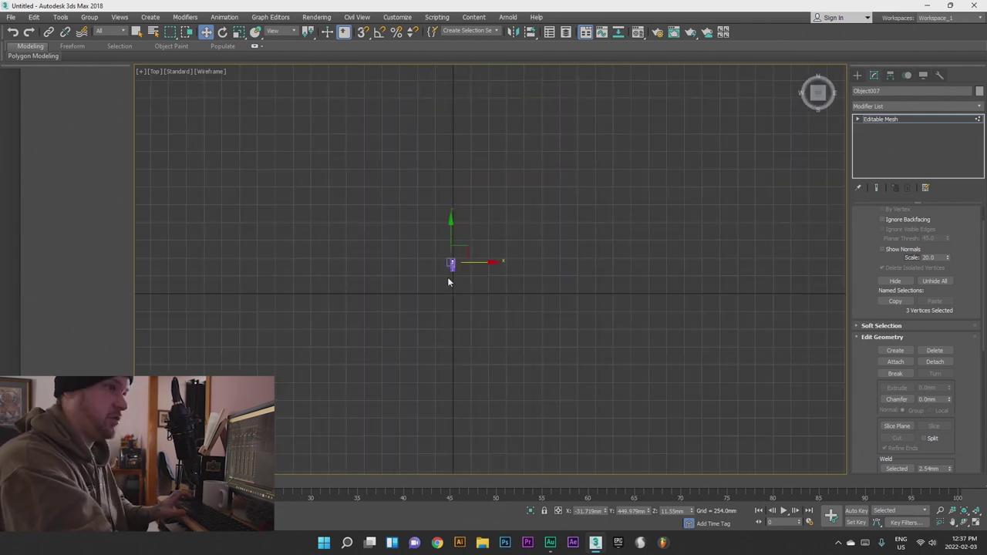
key("p")
mouse_move(429, 256)
middle_mouse_down("alt")
mouse_move(447, 265)
mouse_move(463, 257)
mouse_move(432, 272)
middle_mouse_up("alt")
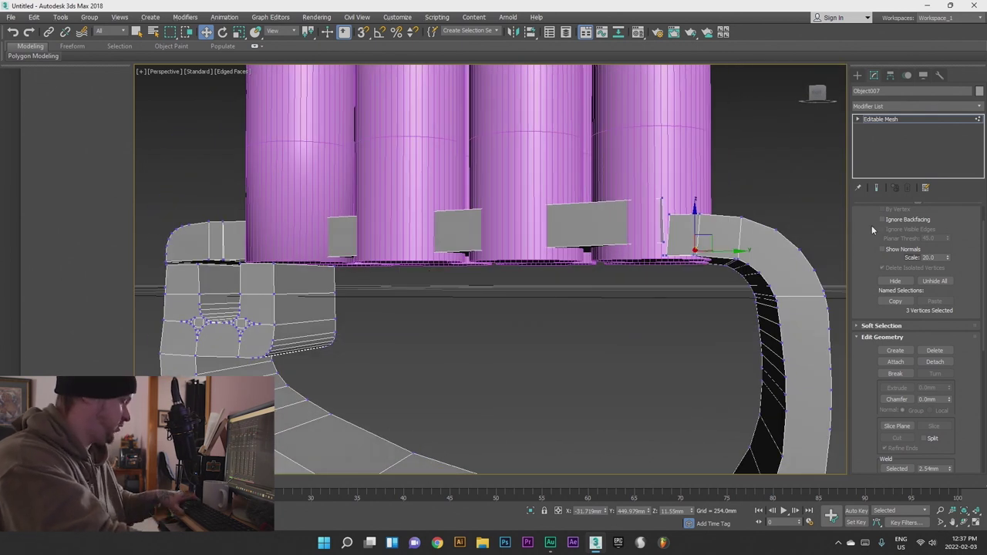
scroll(910, 245, "up", 2)
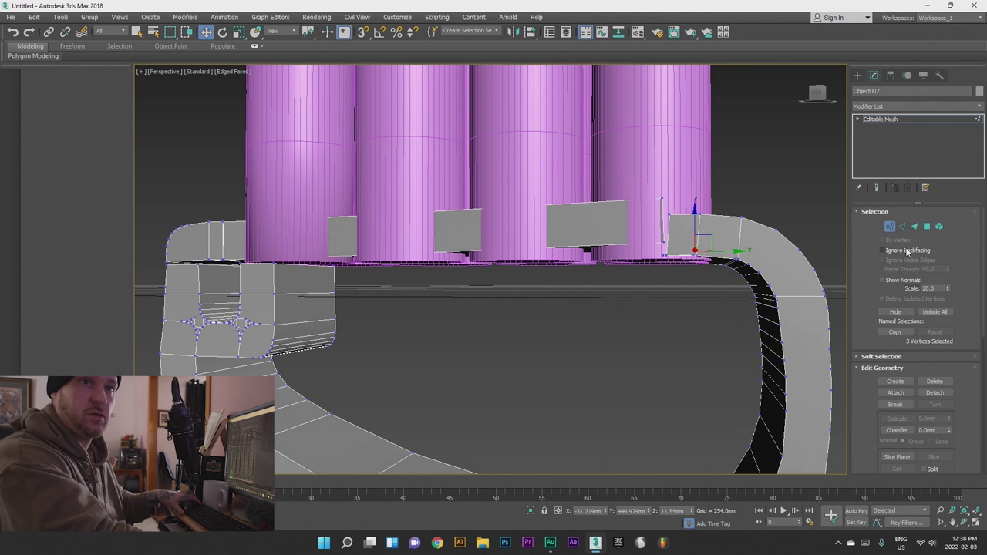
key("4")
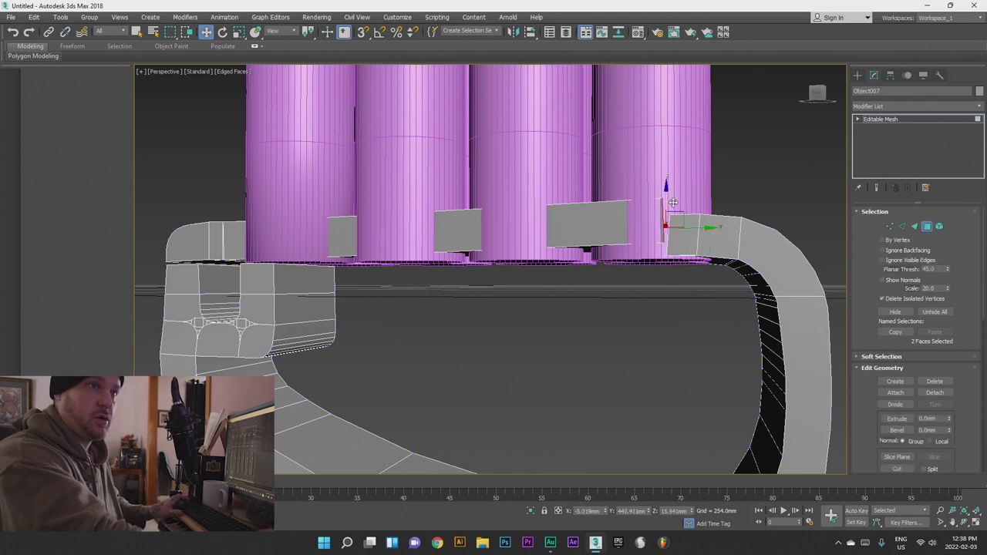
left_click_drag(670, 202, 673, 212)
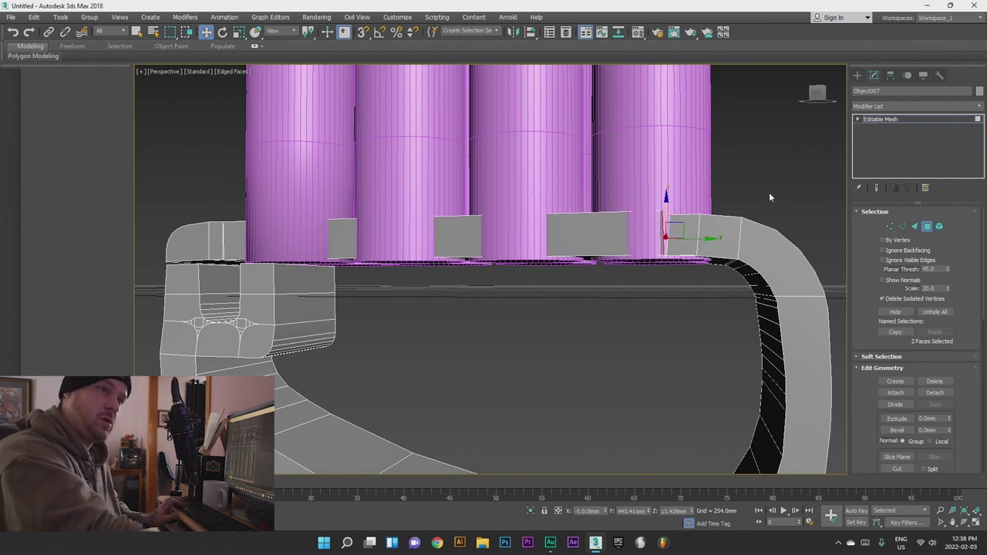
- Pull the extruded end face back to about Y 440.6 mm and lower it to about Z 12.8 mm, leaving a gap to the opposite arm
middle_click_drag(780, 199, 765, 238, "alt")
left_click_drag(708, 250, 695, 249)
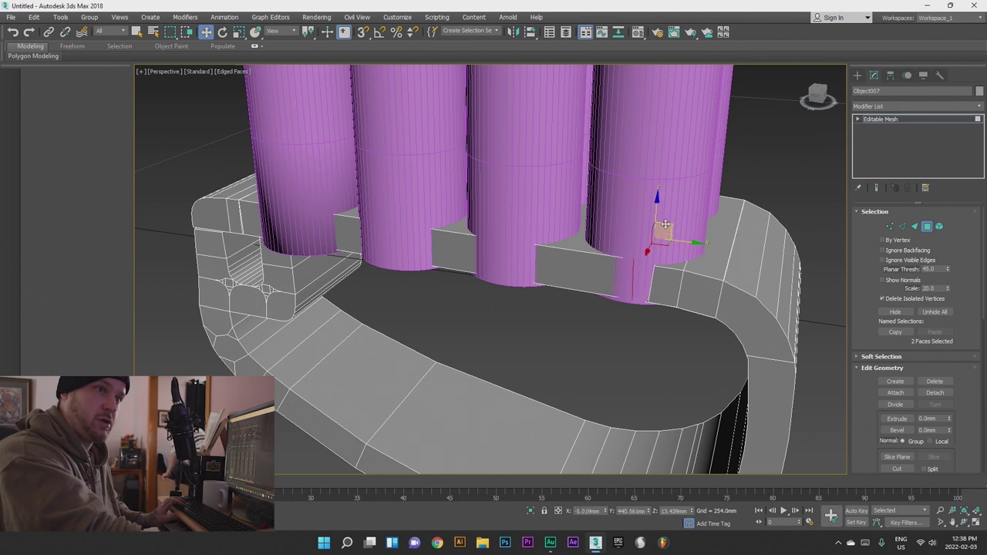
left_click_drag(660, 213, 661, 217)
middle_click_drag(674, 276, 661, 183, "alt")
left_click(668, 298)
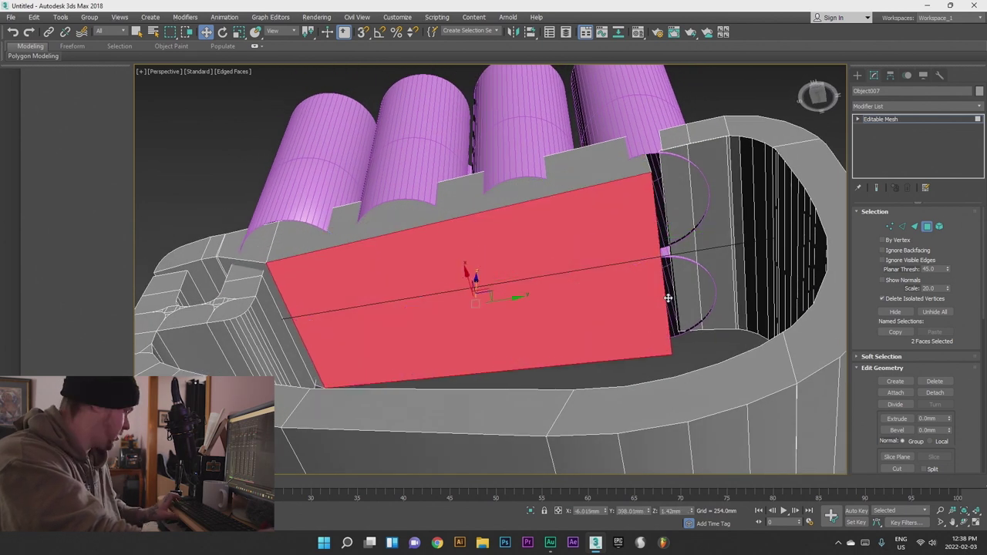
scroll(668, 298, "up", 6)
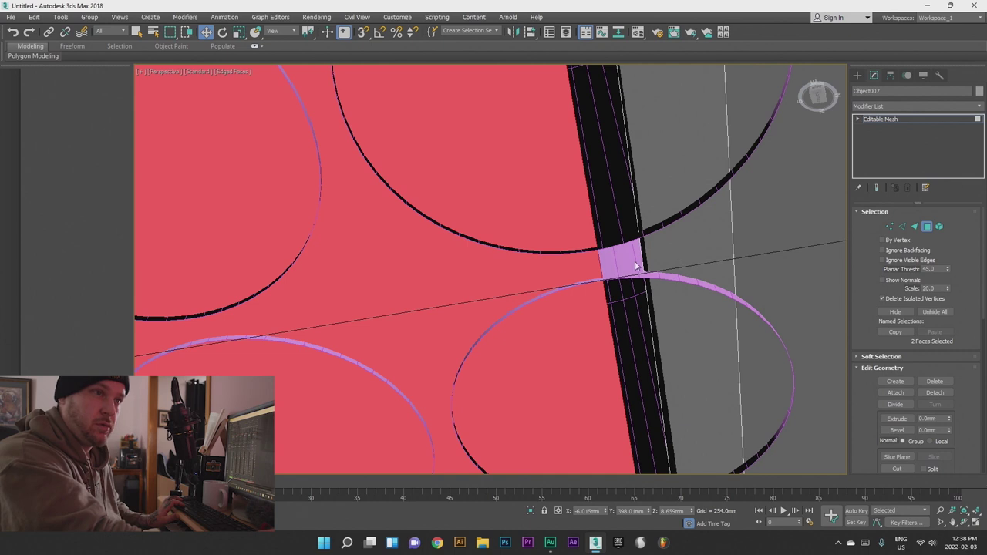
scroll(657, 298, "down", 6)
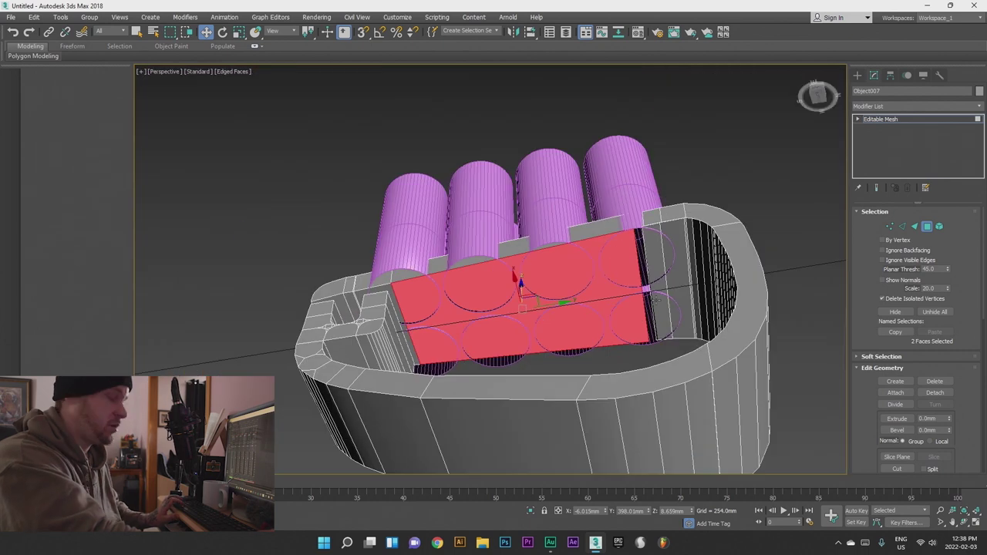
scroll(656, 298, "down", 4)
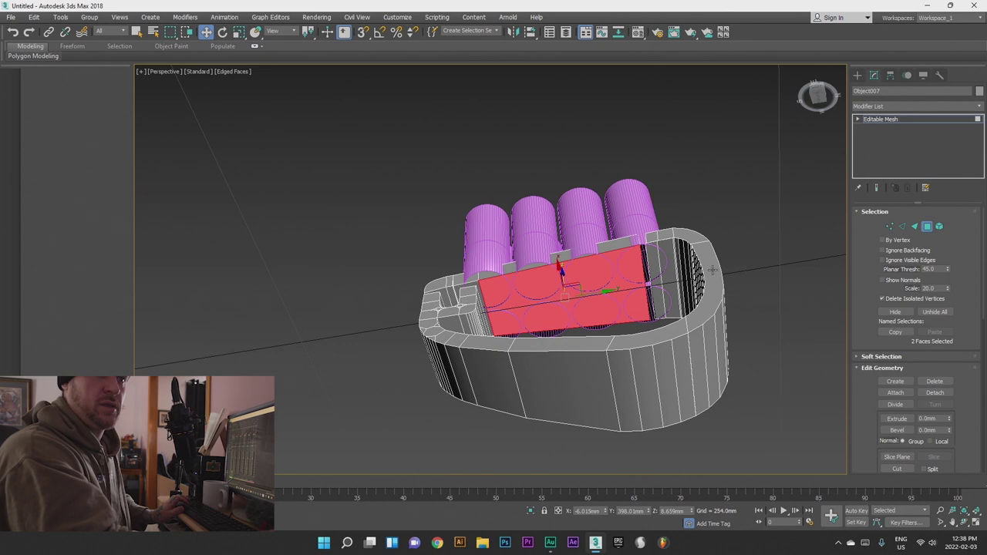
- Try to subtract the setting cylinders from the bail with ProBoolean in Subtraction mode
left_click(705, 209)
left_click(860, 76)
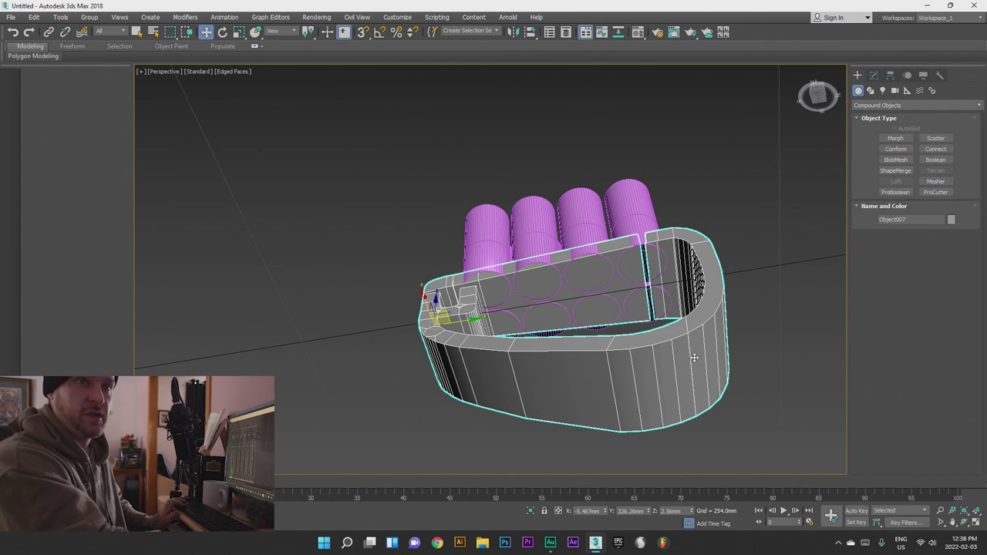
left_click(896, 192)
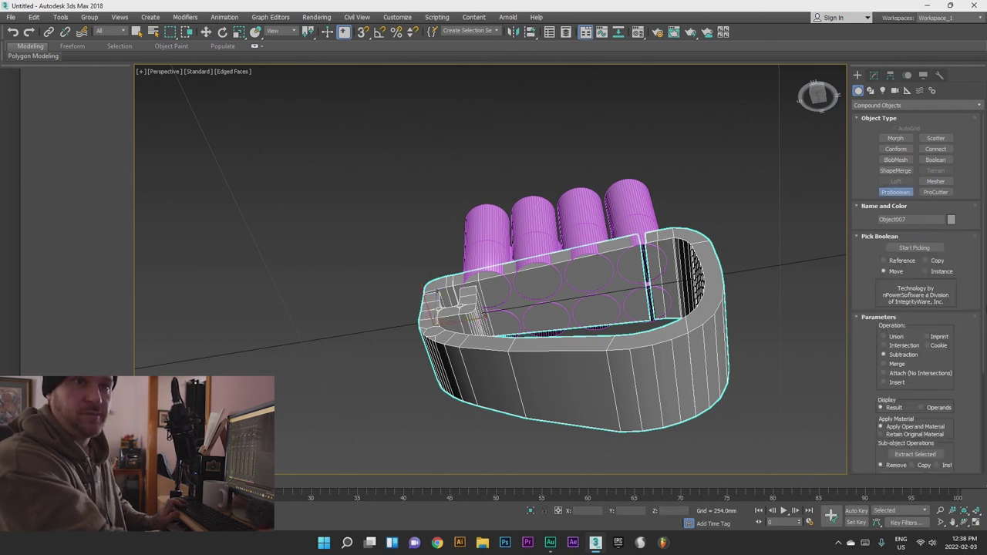
left_click(932, 249)
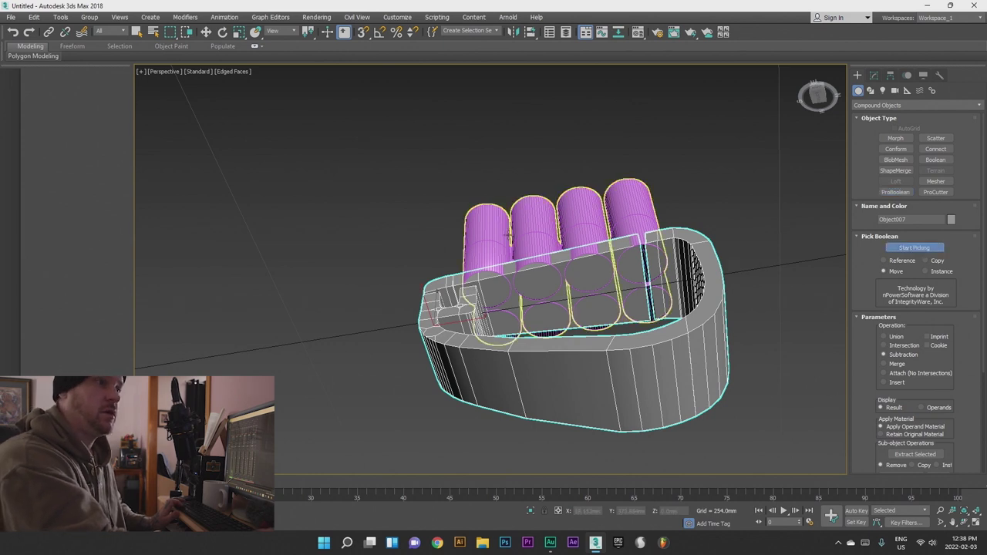
left_click(495, 244)
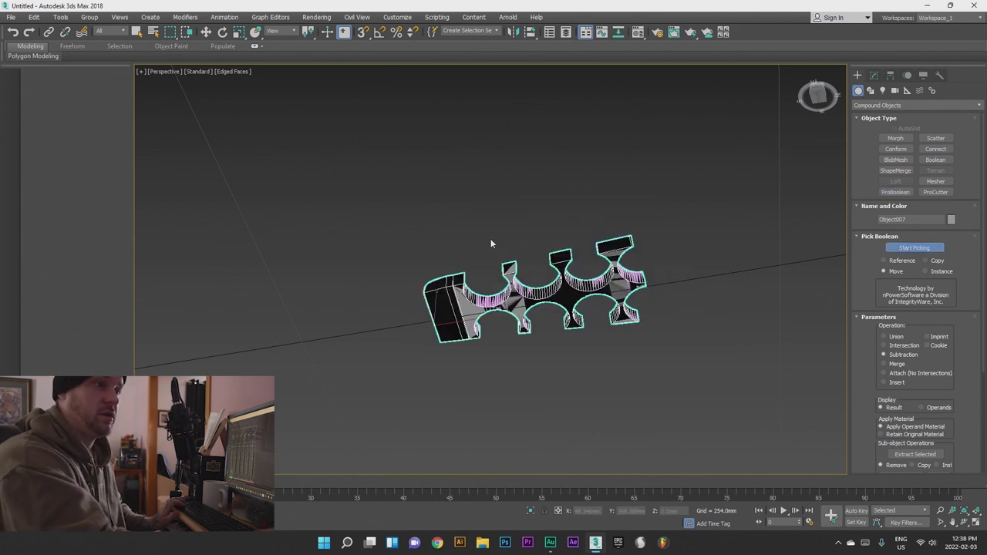
middle_click_drag(498, 249, 531, 376, "alt")
mouse_move(563, 356)
middle_mouse_down("alt")
mouse_move(551, 323)
mouse_move(562, 271)
mouse_move(549, 267)
middle_mouse_up("alt")
scroll(660, 235, "up", 5)
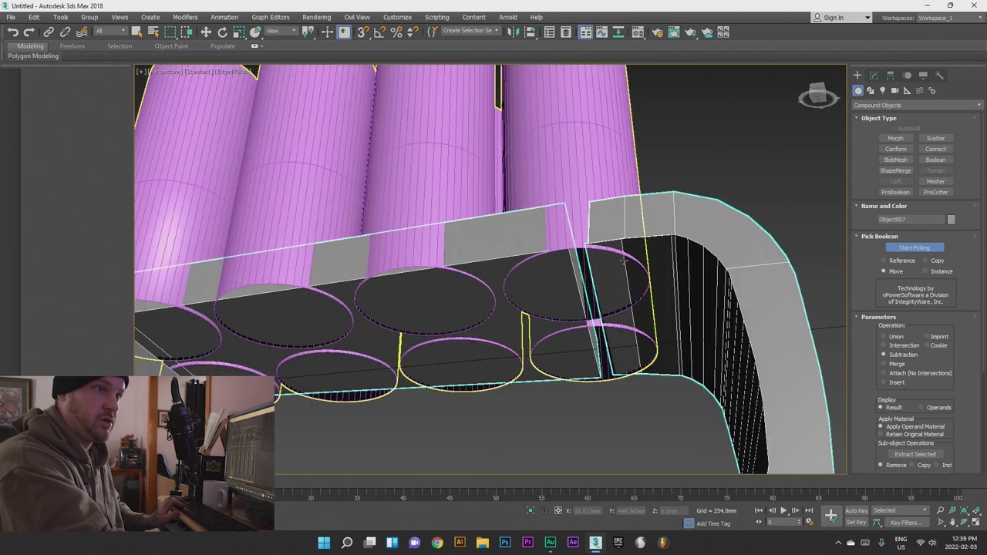
middle_click_drag(606, 279, 626, 284, "alt")
scroll(627, 311, "up", 5)
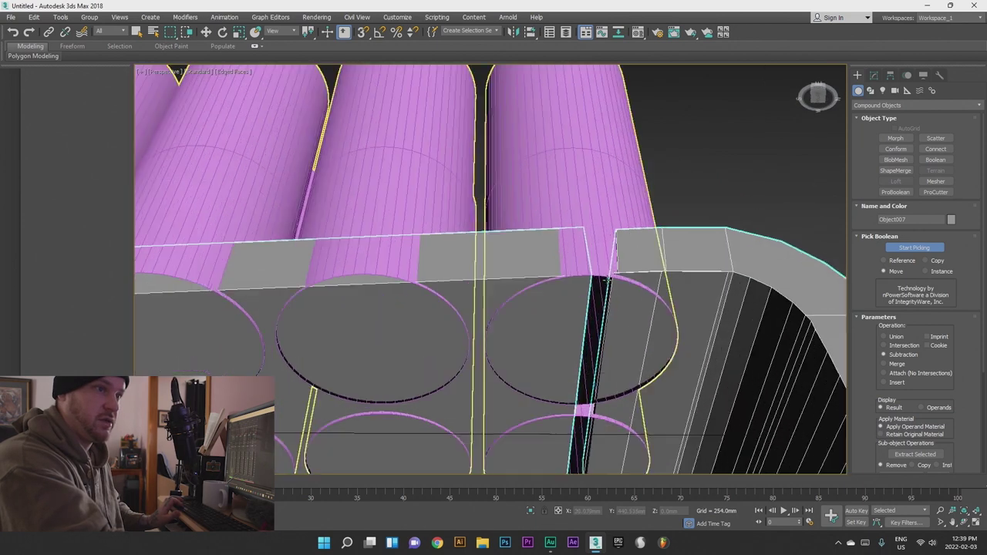
mouse_move(665, 331)
middle_mouse_down("alt")
mouse_move(661, 319)
mouse_move(674, 330)
middle_mouse_up("alt")
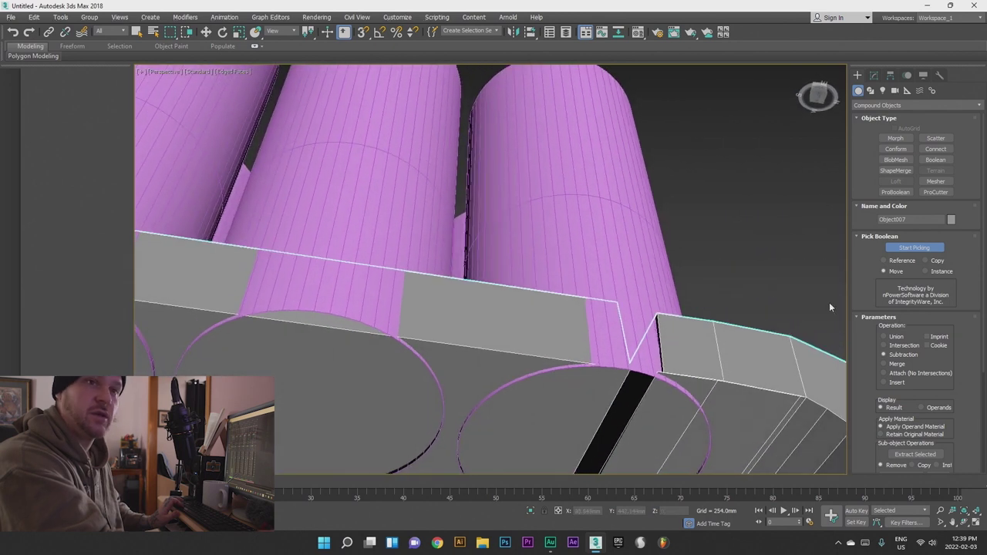
left_click(920, 252)
right_click(666, 408)
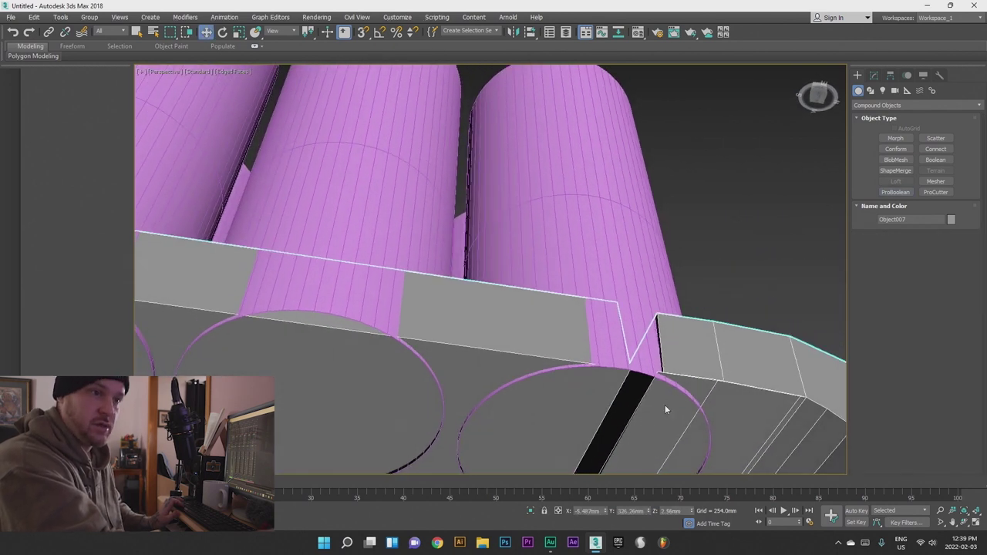
- Convert the bail to an Editable Poly and switch to polygon editing
right_click(666, 409)
mouse_move(714, 505)
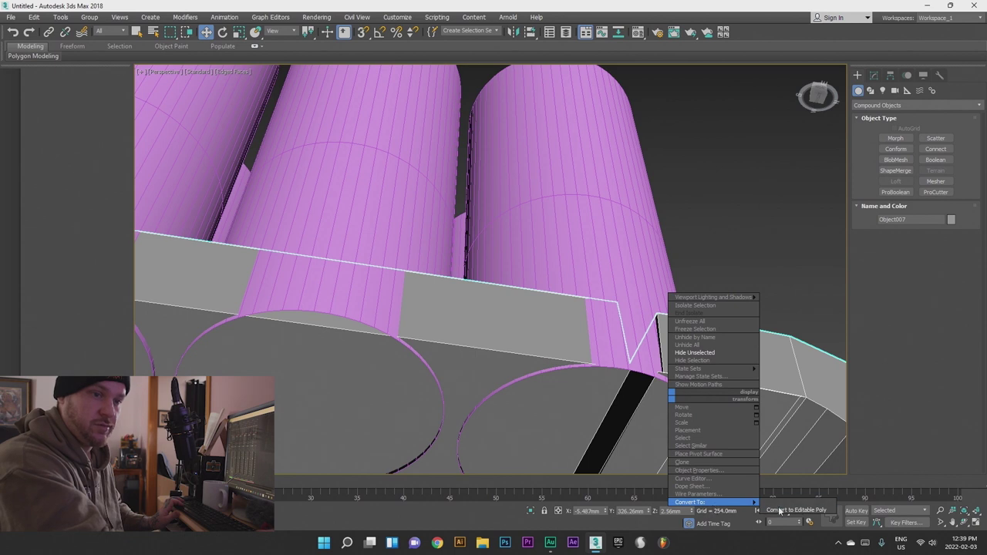
left_click(796, 510)
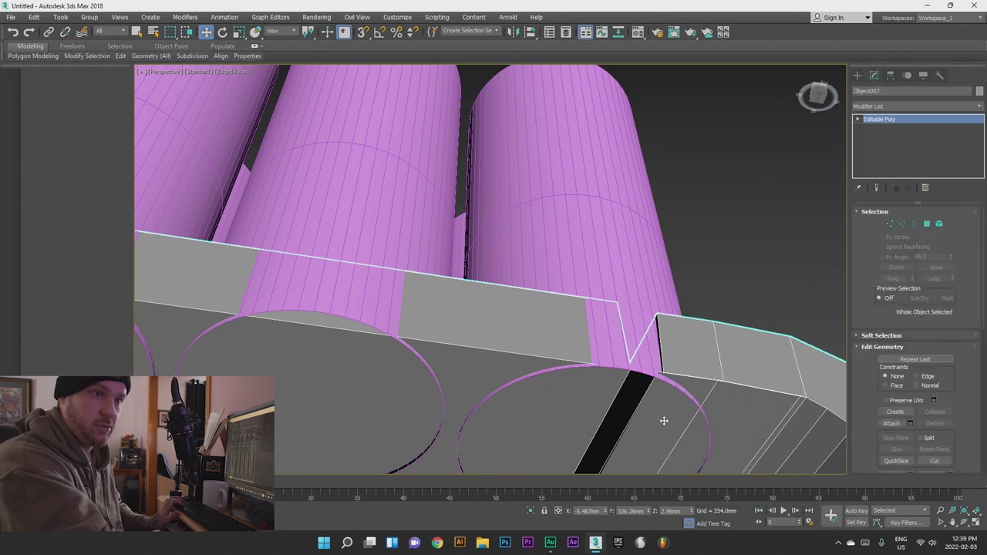
left_click(928, 224)
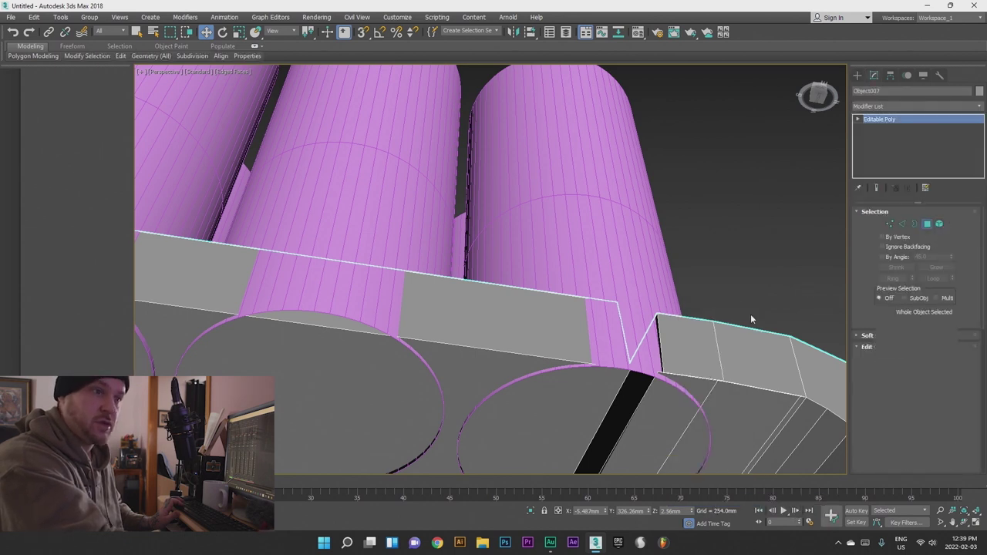
- Delete the end cap and the adjoining polygons around the tip of the opposite arm, one after another
left_click(636, 414)
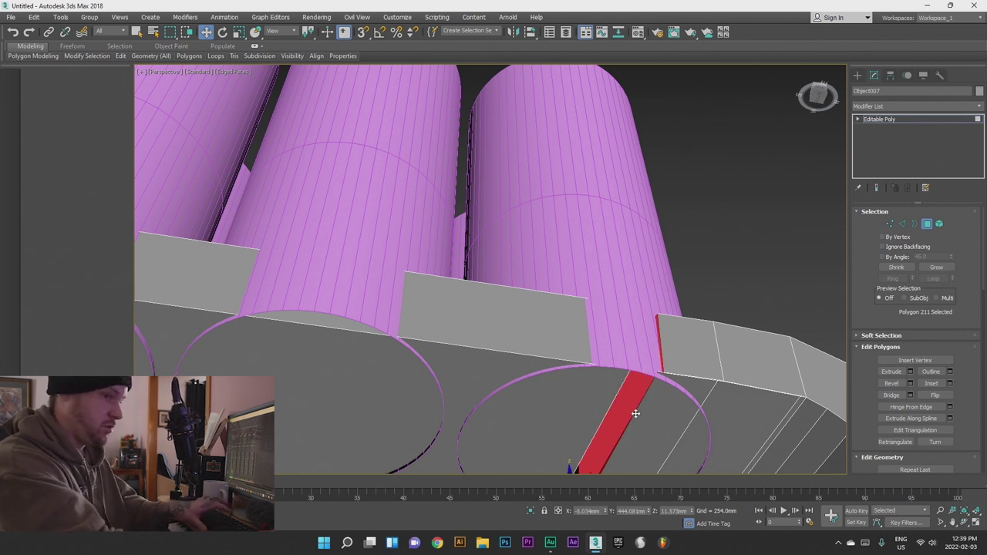
key("Delete")
left_click(644, 419)
key("Delete")
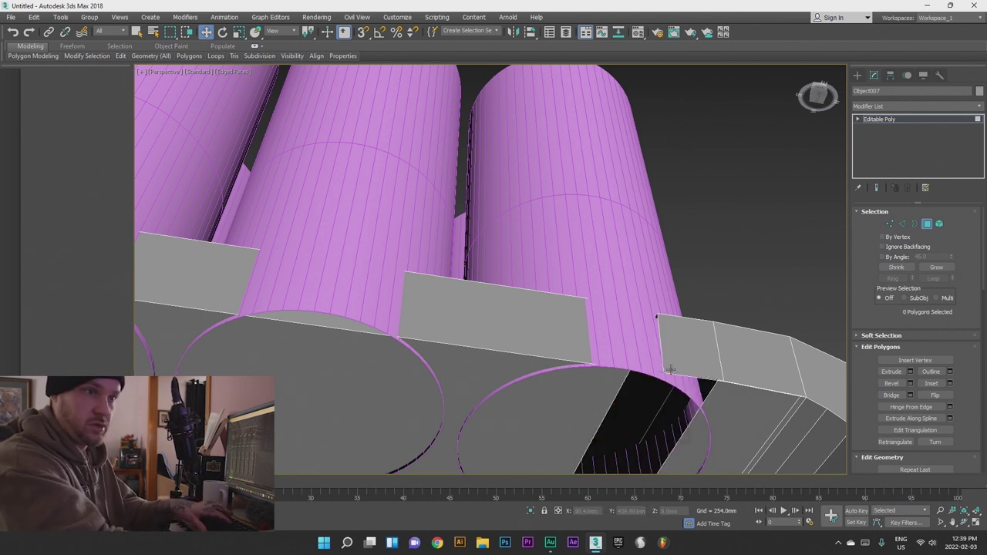
left_click(670, 397)
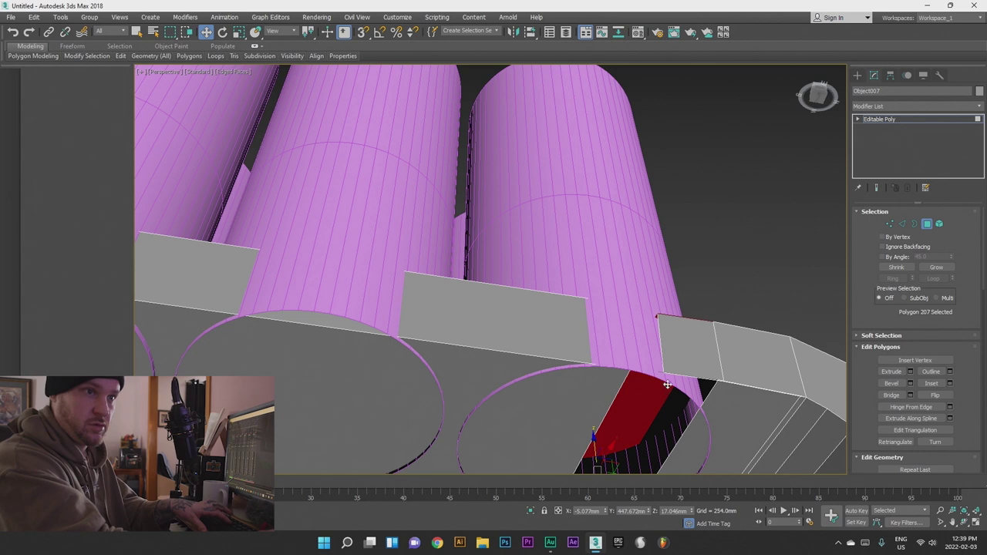
key("Delete")
left_click(672, 368)
key("Delete")
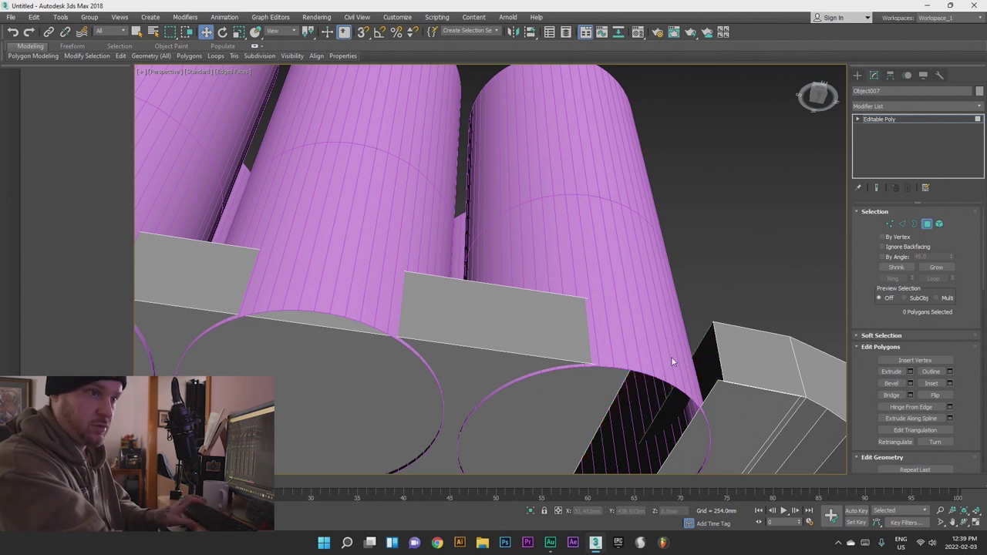
- Delete the two leftover polygons on the far side of the opposite arm's tip
middle_click_drag(664, 393, 594, 290, "alt")
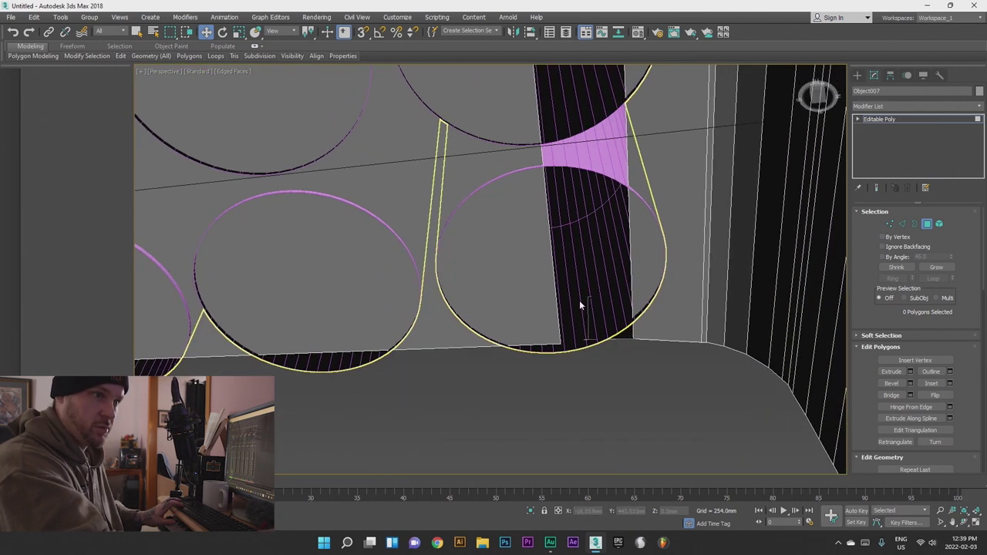
left_click_drag(613, 372, 614, 373)
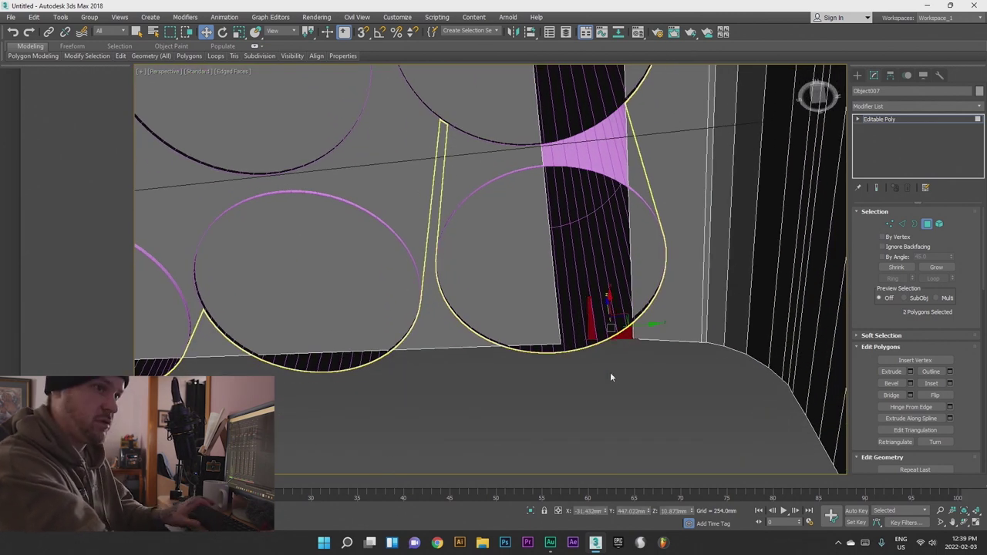
key("Delete")
- Hide everything except the bail to expose the gap between its two arm ends
middle_click_drag(634, 332, 613, 318, "alt")
scroll(505, 348, "down", 5)
scroll(613, 317, "up", 6)
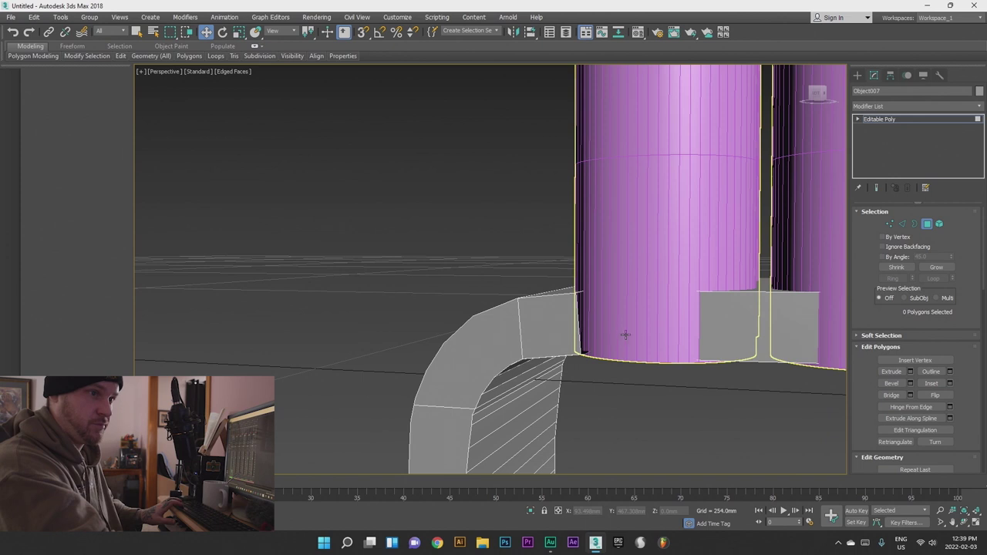
middle_click_drag(661, 336, 657, 386, "alt")
right_click(656, 383)
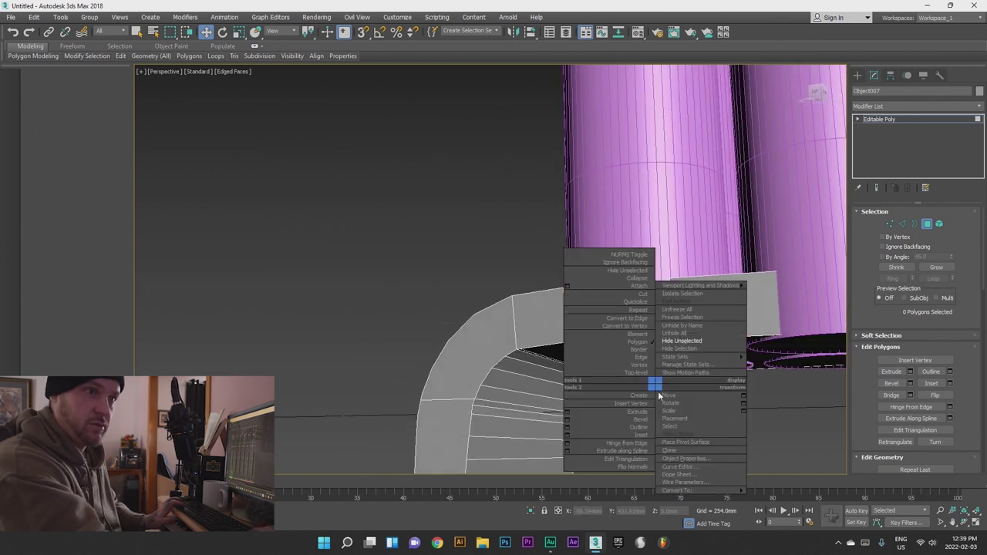
left_click(701, 342)
middle_click_drag(700, 344, 624, 364, "alt")
- Move the stray lower corner vertex at X -31.7 mm to about Y 449.9 mm and weld it to its neighbour
left_click(891, 223)
left_click(590, 371)
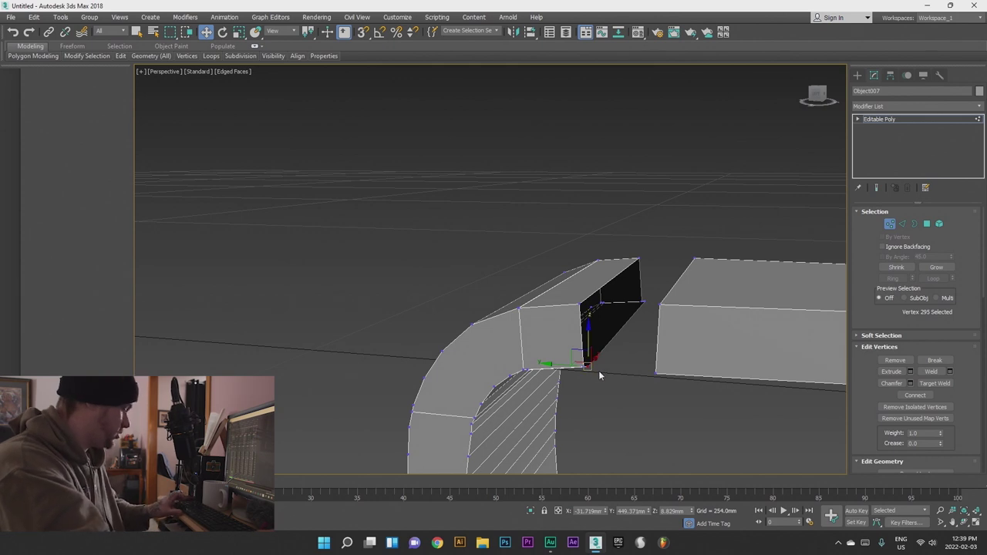
key("z")
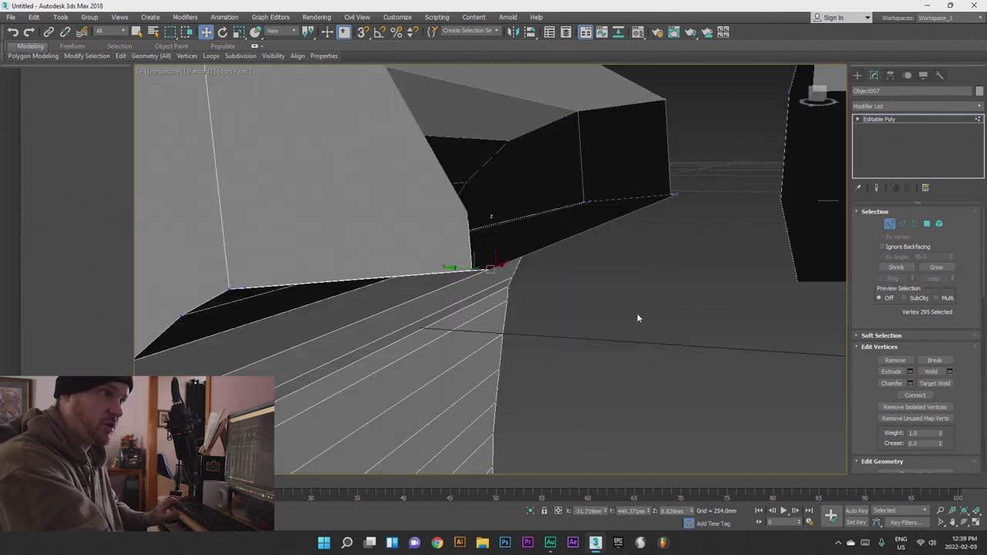
scroll(638, 315, "down", 3)
middle_click_drag(579, 304, 557, 334, "alt")
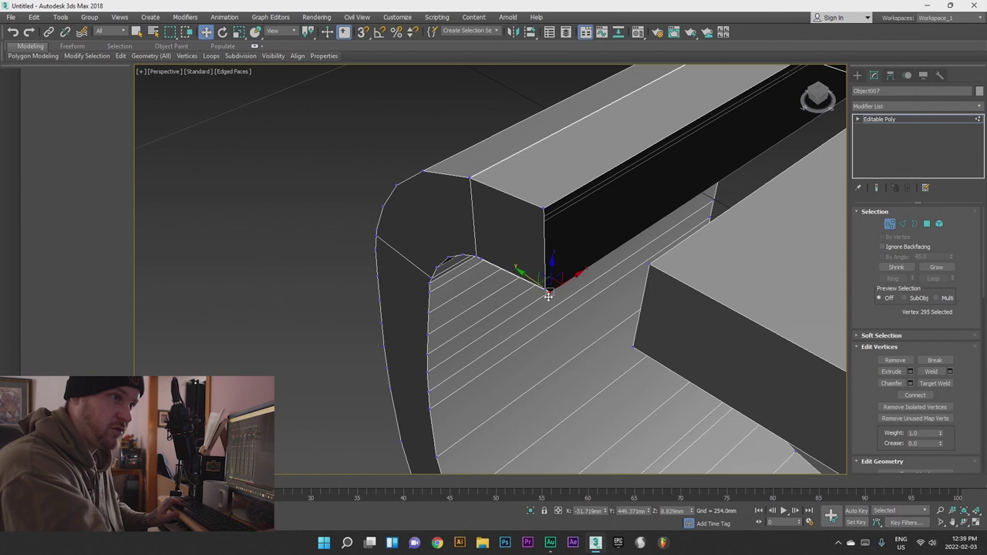
left_click_drag(536, 287, 528, 282)
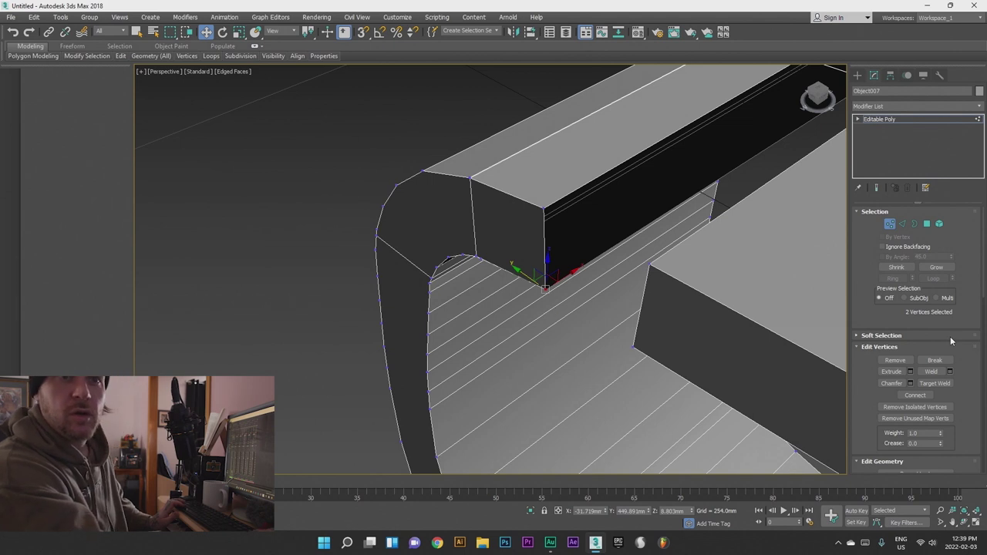
left_click(932, 372)
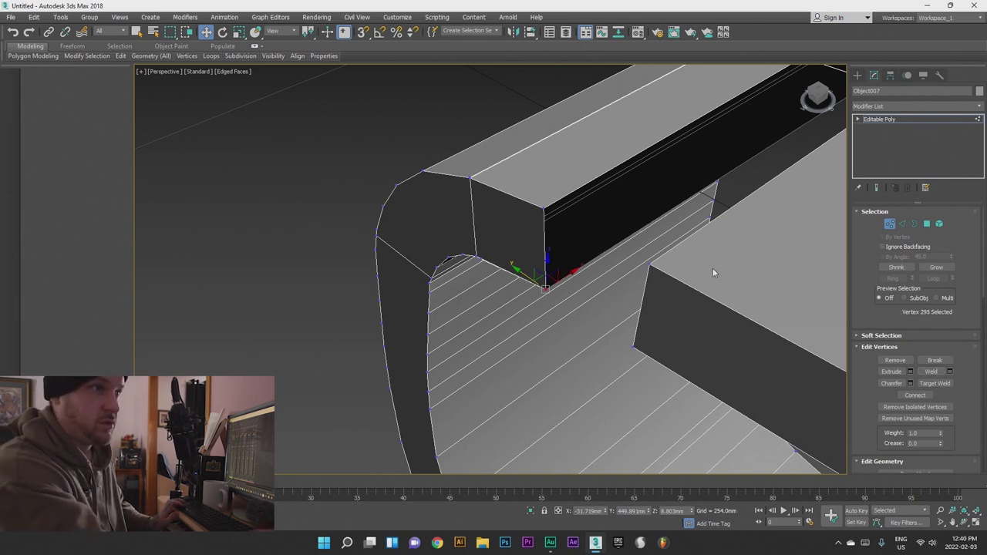
- Weld the doubled lower corner vertices at the arm's other corner, X 21.5 mm, at about Y 449.9 mm
middle_click_drag(697, 188, 543, 293)
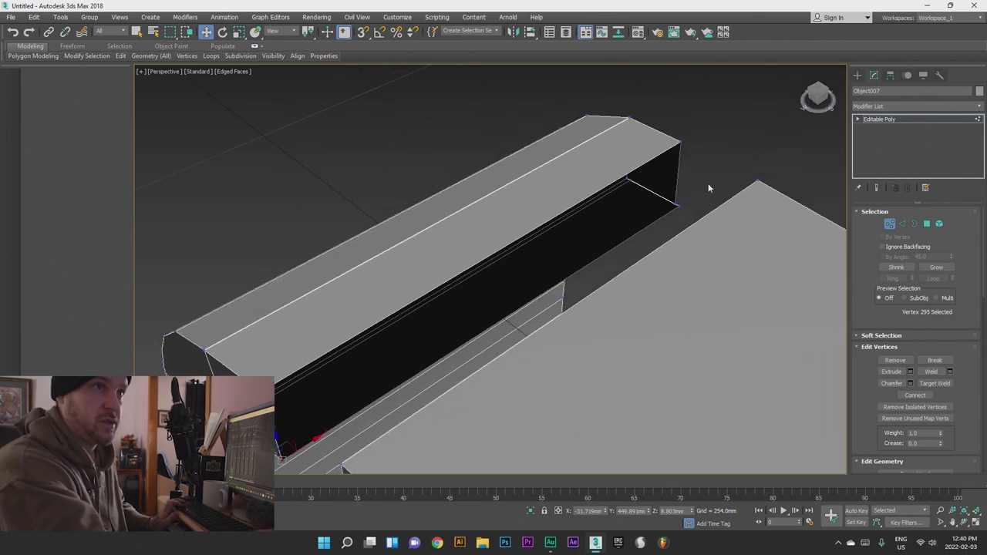
left_click(679, 214)
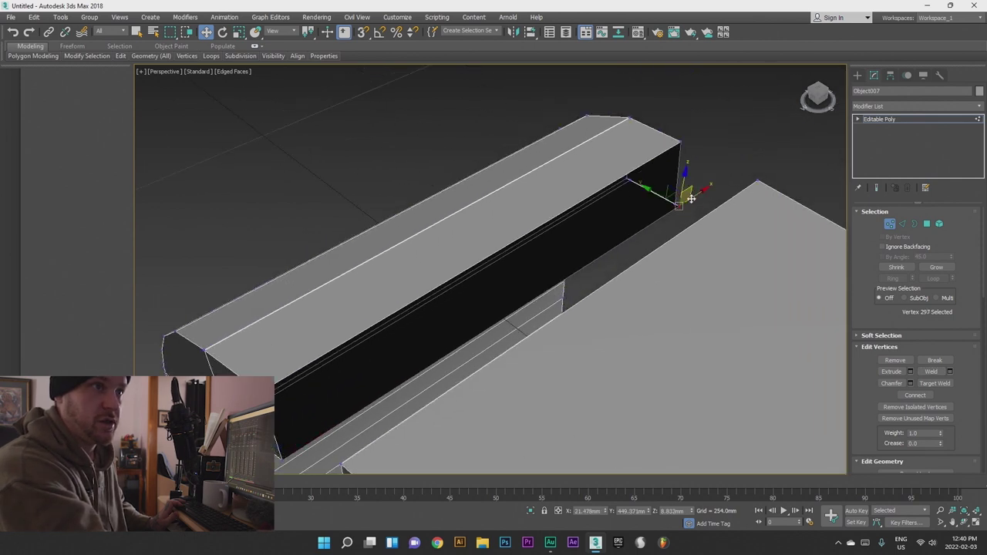
key("z")
scroll(603, 245, "down", 4)
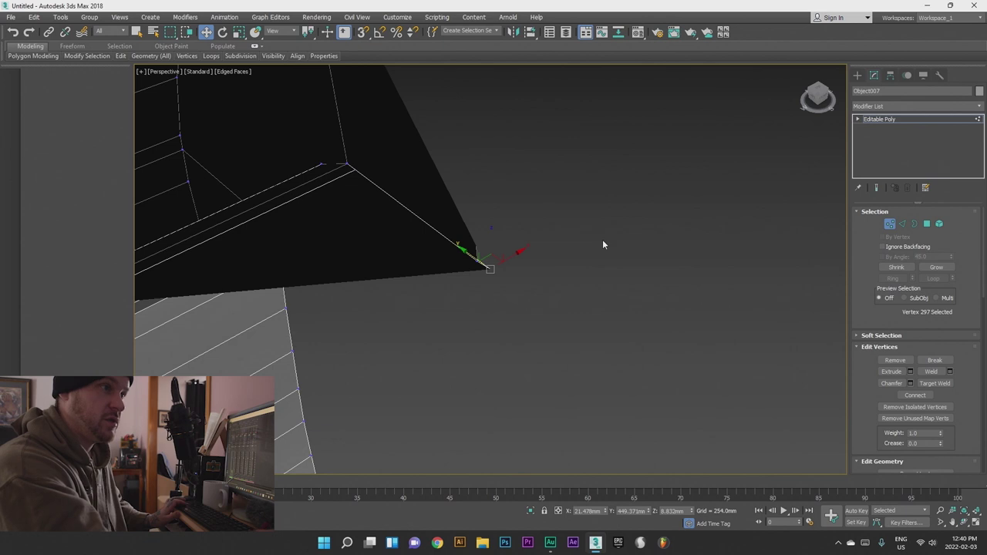
scroll(513, 267, "down", 3)
left_click_drag(482, 253, 479, 249)
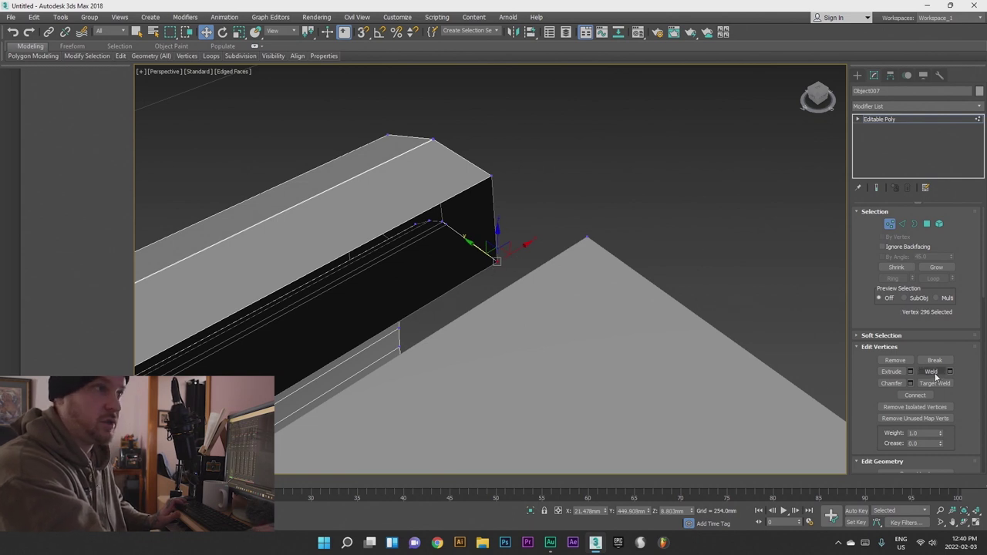
- Delete the end-cap polygon of the bail's straight arm that faces the gap
middle_click_drag(497, 301, 493, 194, "alt")
left_click(927, 224)
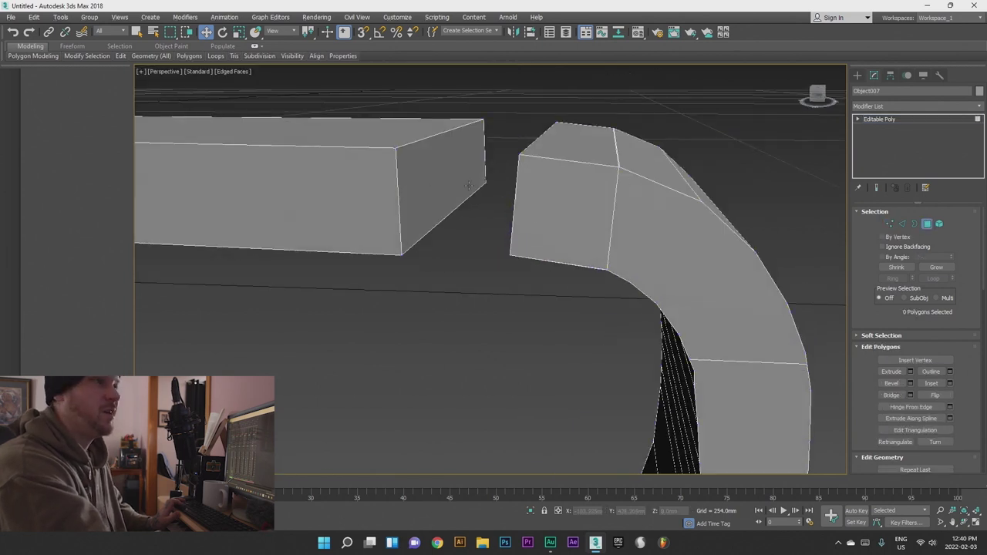
left_click(459, 193)
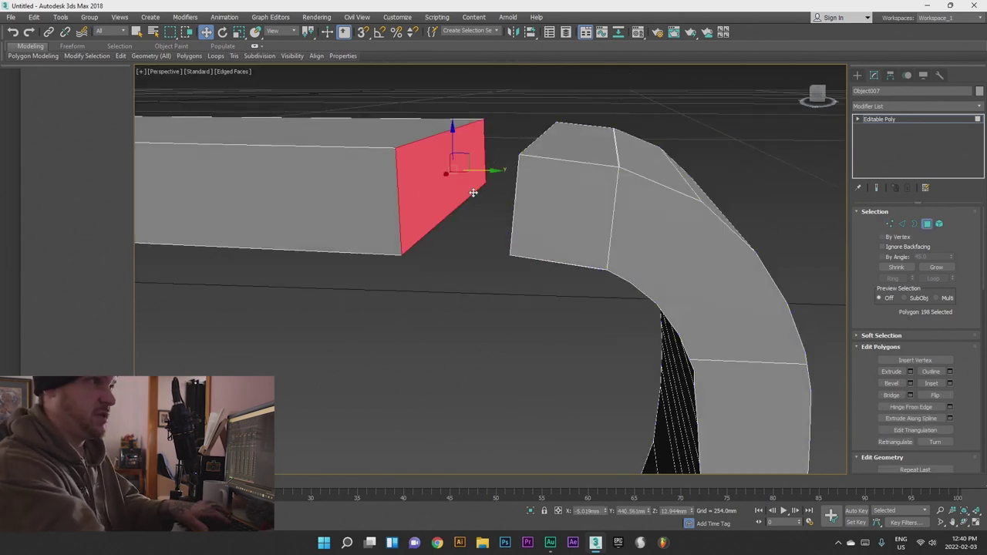
key("Delete")
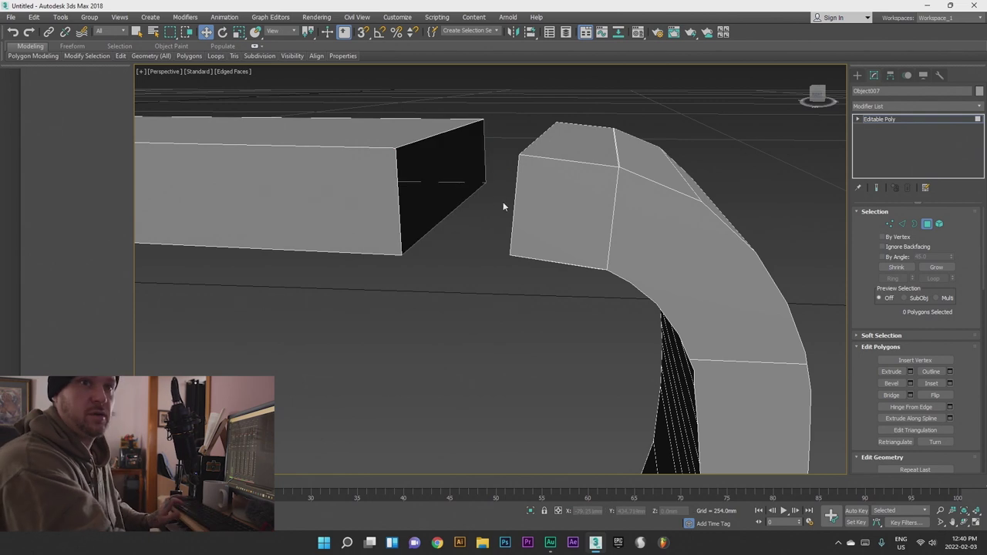
- Bridge the lower edges of the two arm ends to close the underside of the gap
left_click(906, 225)
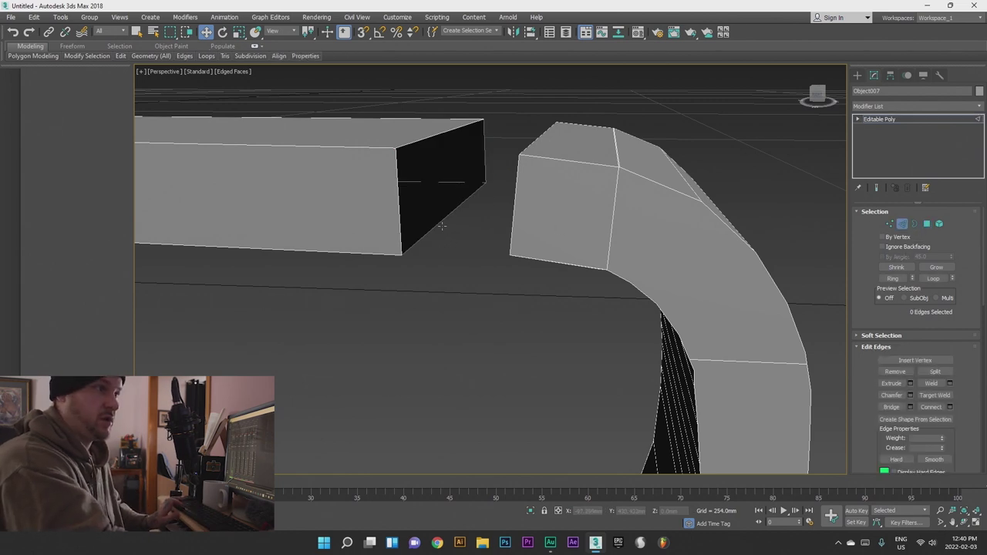
left_click(440, 222)
middle_click_drag(467, 282, 481, 258, "alt")
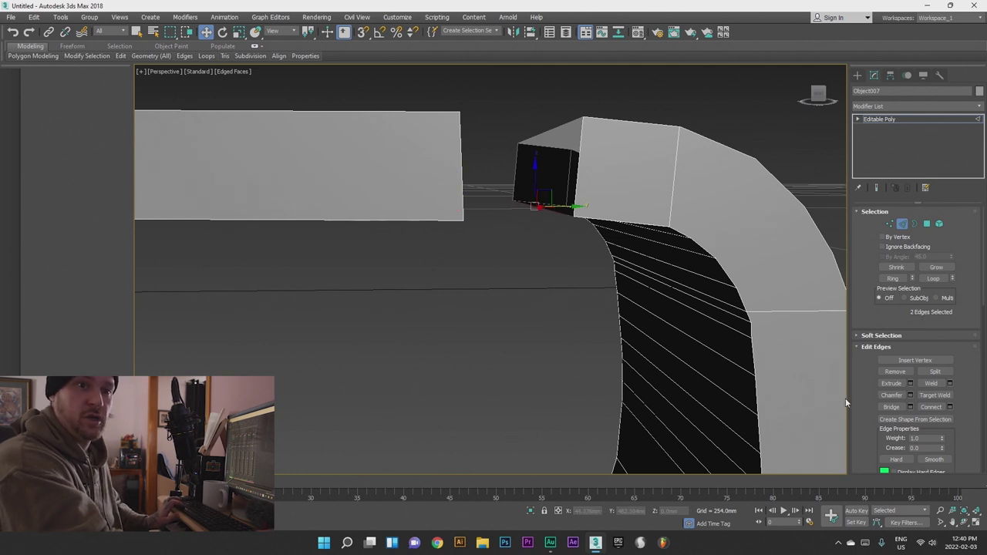
left_click(901, 406)
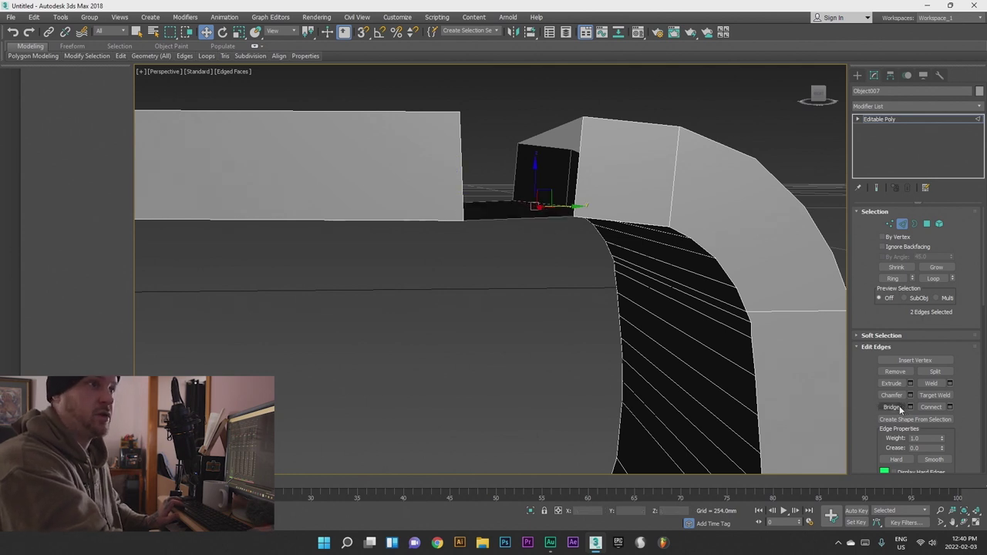
- Bridge the facing vertical edges of the two arm ends on the X 21.5 mm side of the gap
middle_click_drag(624, 324, 584, 311, "alt")
left_click(543, 231)
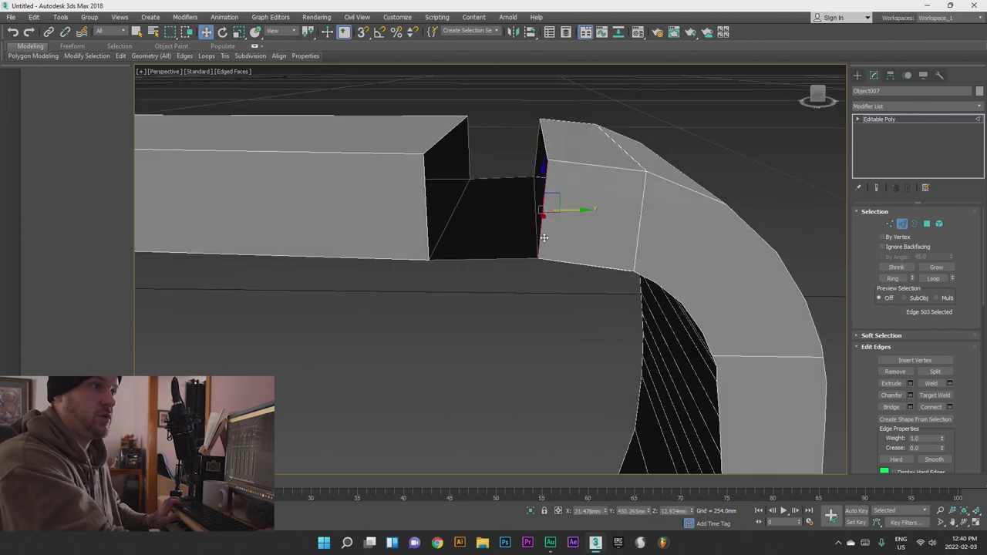
left_click(426, 232, "ctrl")
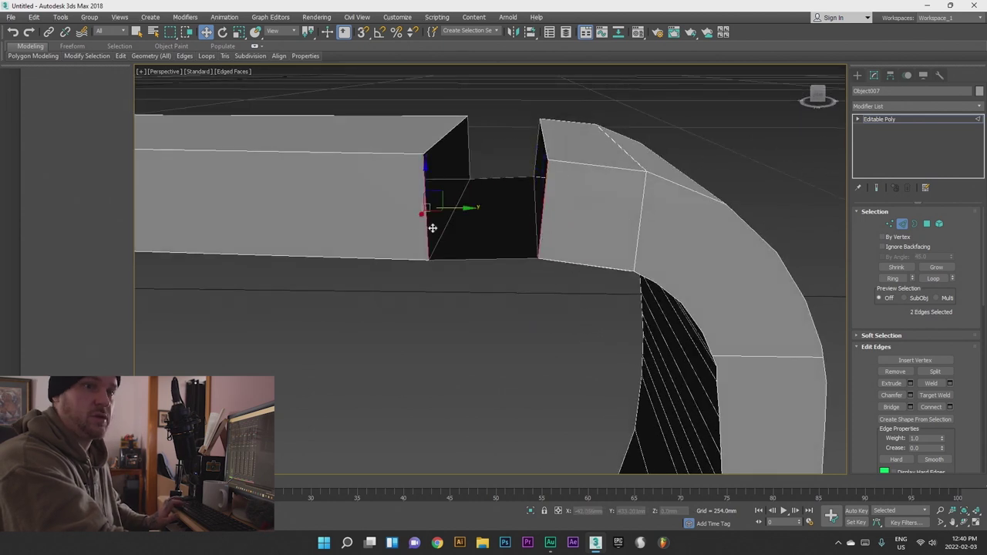
left_click(892, 406)
- Bridge the facing vertical edges of the two arm ends on the opposite side, near X -31 mm
middle_click_drag(711, 280, 493, 292, "alt")
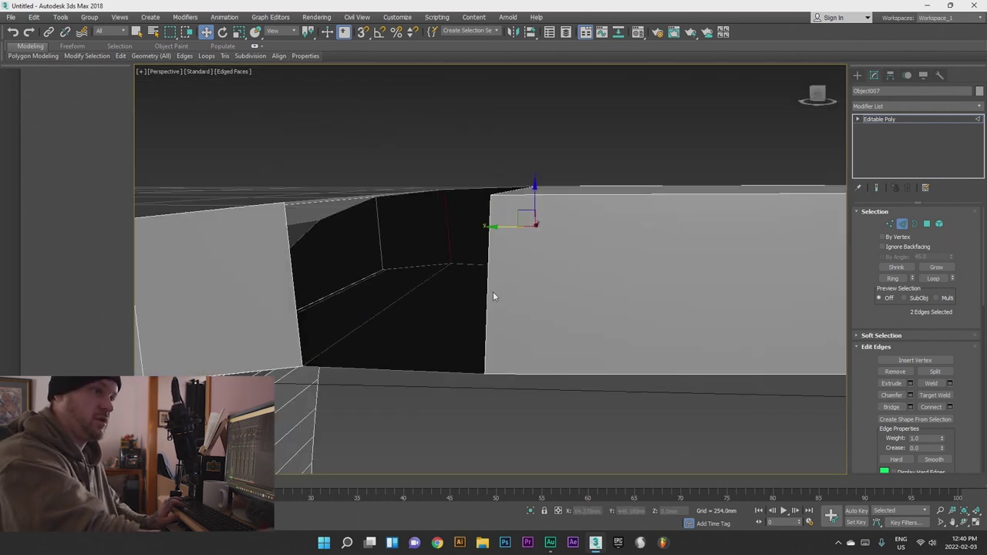
left_click(491, 291)
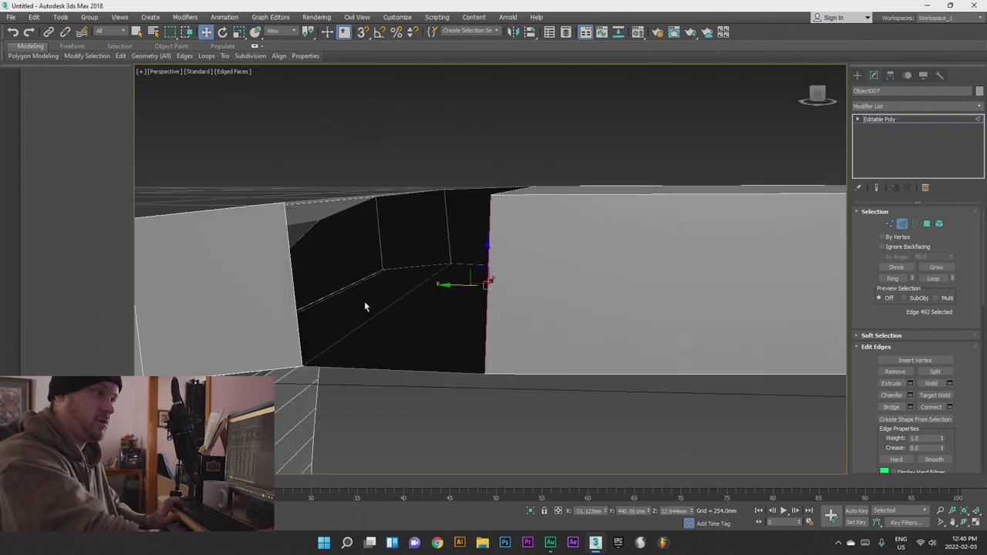
left_click(301, 305, "ctrl")
left_click(892, 407)
- Cap the remaining four-edge border on the upper face of the gap
middle_click_drag(471, 255, 510, 255, "alt")
left_click(915, 224)
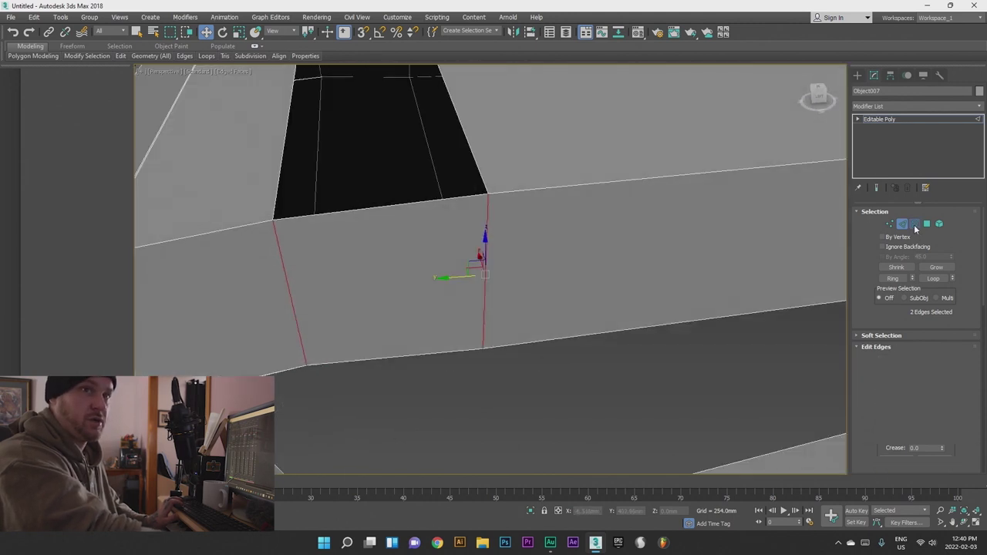
left_click(464, 201)
left_click(935, 371)
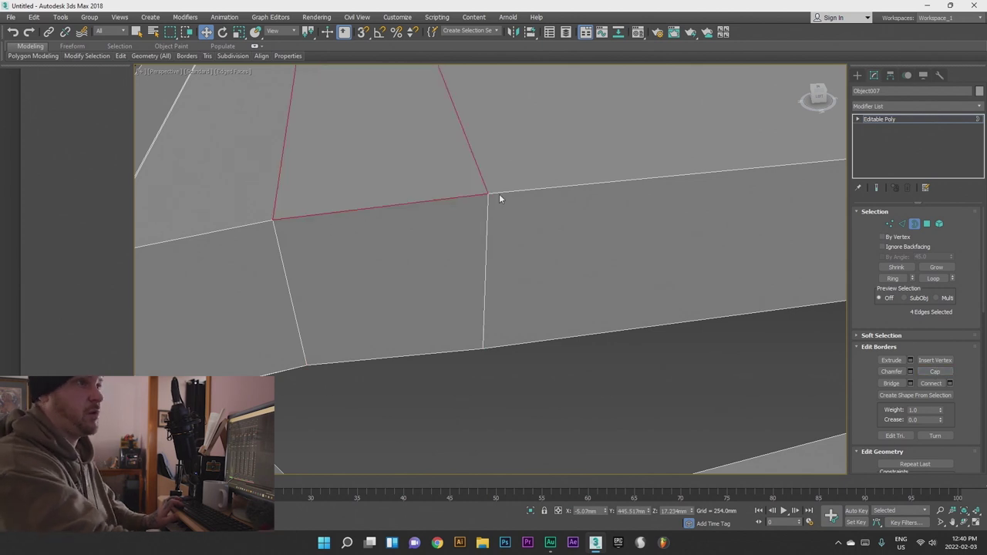
middle_click_drag(498, 216, 467, 240, "alt")
scroll(467, 239, "down", 4)
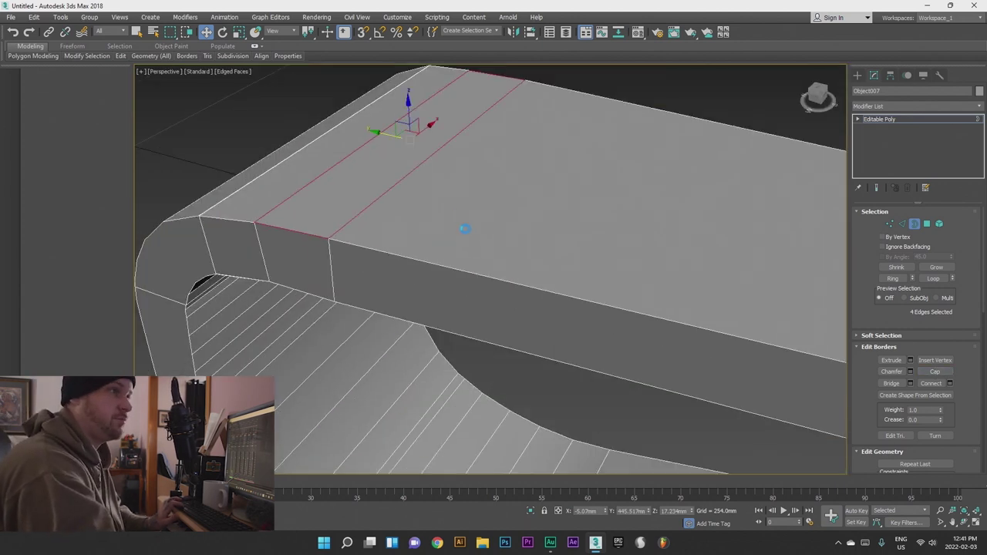
- Check the closed bail all round and unhide only the breather hole punch object by name
middle_click_drag(464, 279, 513, 222, "alt")
middle_click_drag(601, 253, 505, 252, "alt")
scroll(505, 267, "down", 5)
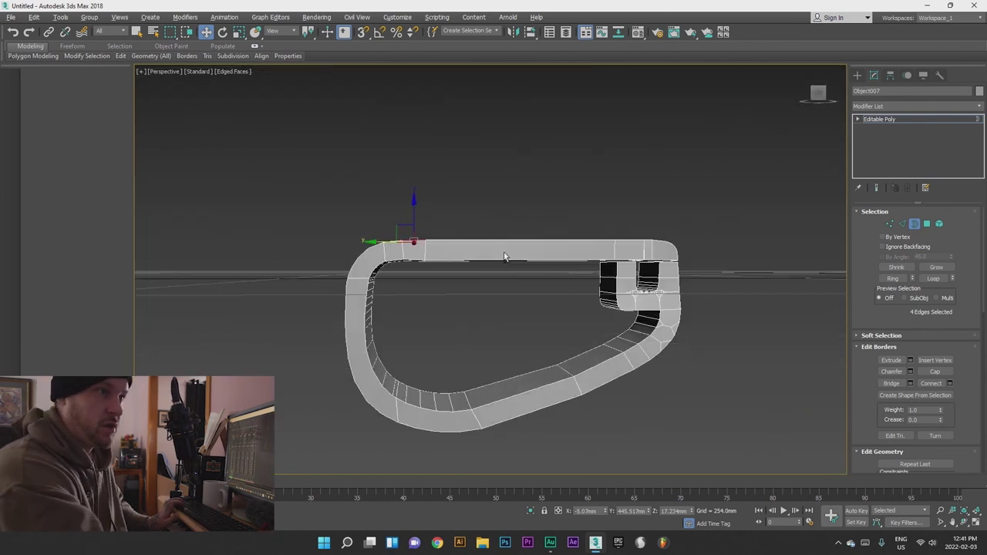
scroll(606, 249, "up", 3)
scroll(551, 274, "up", 5)
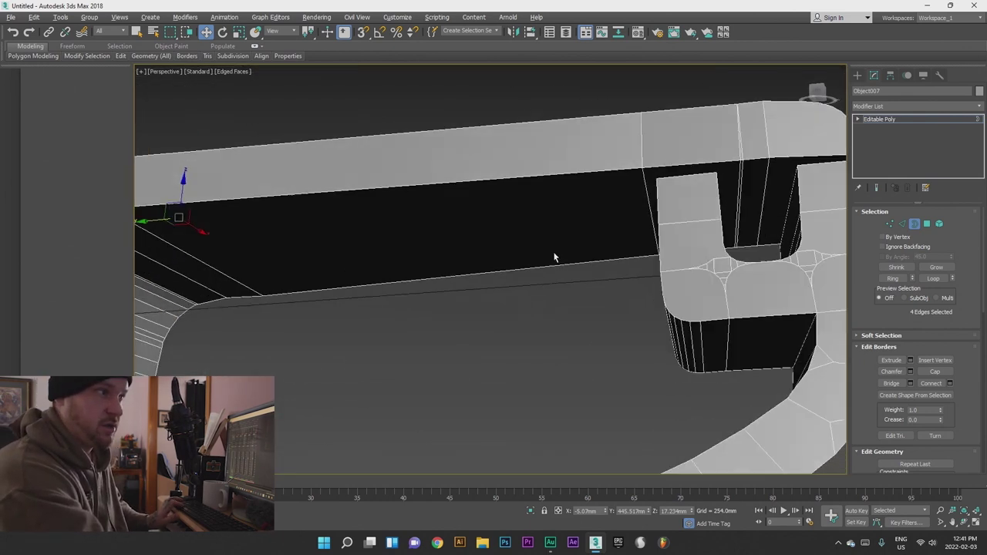
right_click(533, 305)
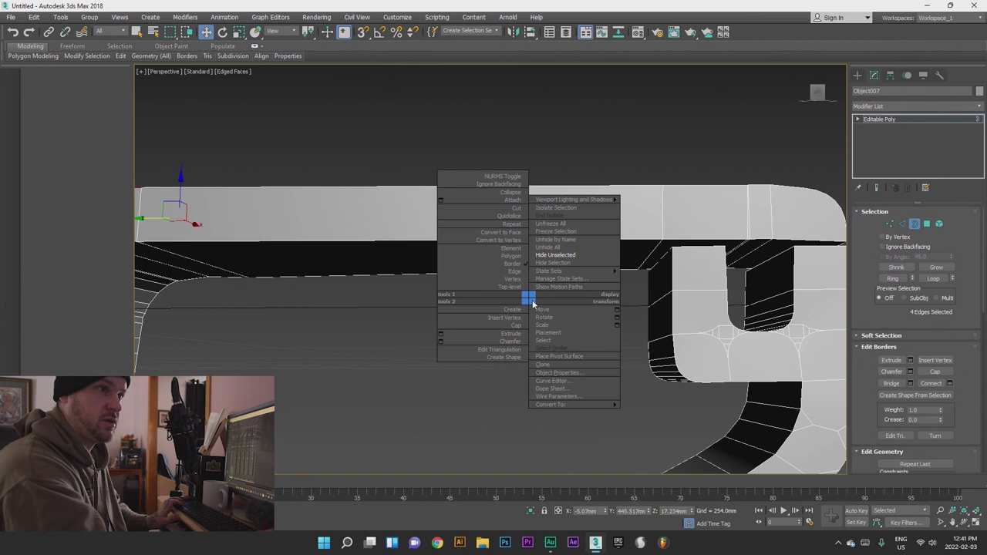
left_click(572, 240)
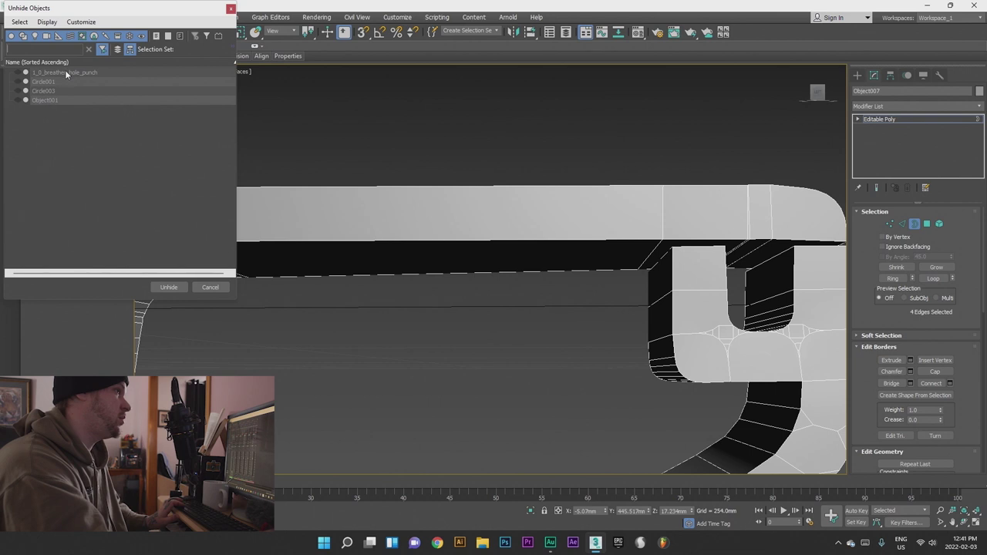
double_click(66, 73)
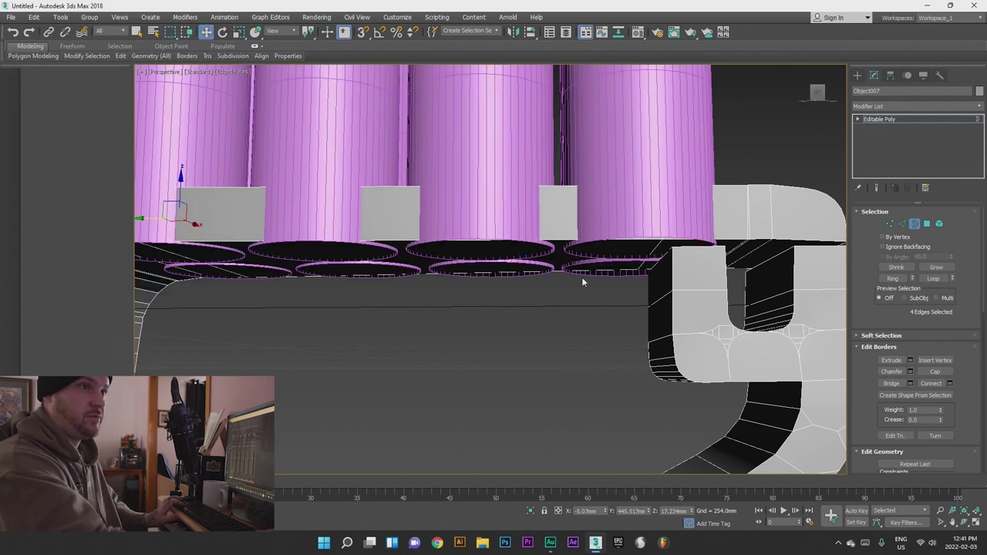
- Subtract the breather hole punch cylinders from the whole bail using ProBoolean with the Subtraction operation
middle_click_drag(593, 274, 772, 317, "alt")
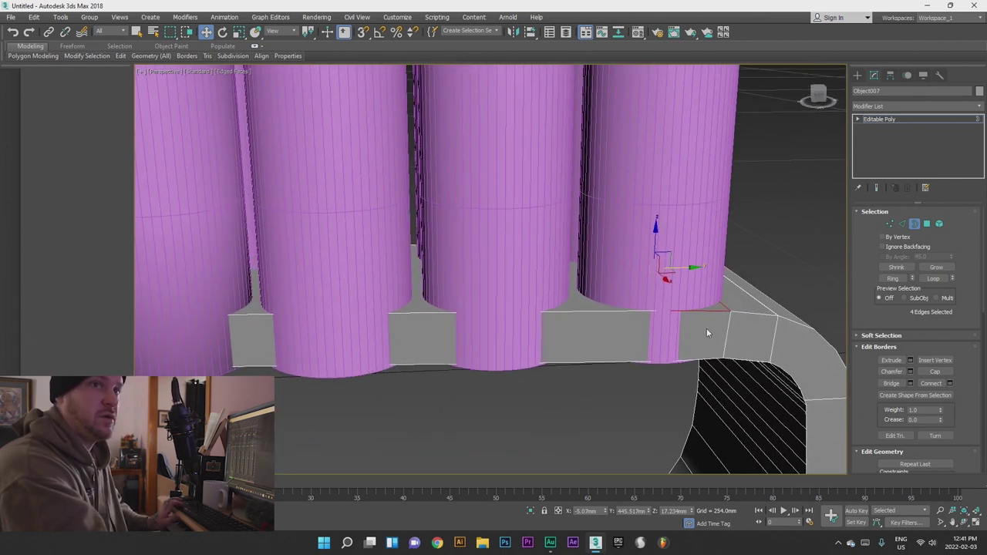
left_click(915, 223)
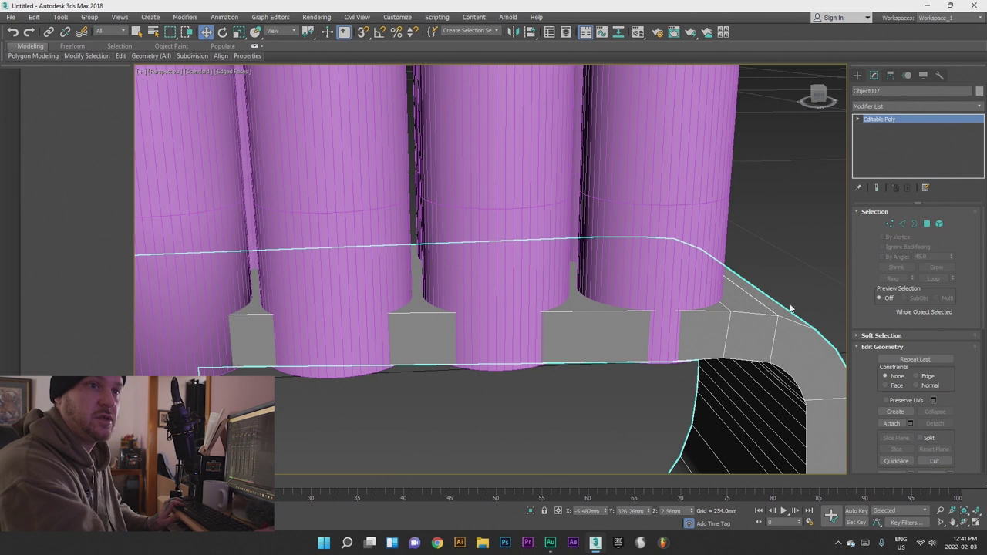
left_click(857, 76)
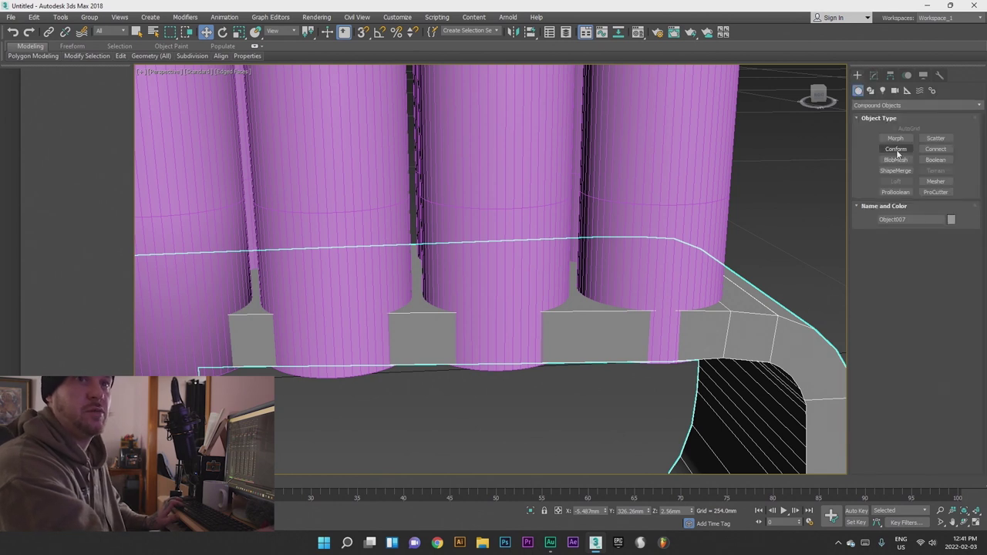
left_click(894, 192)
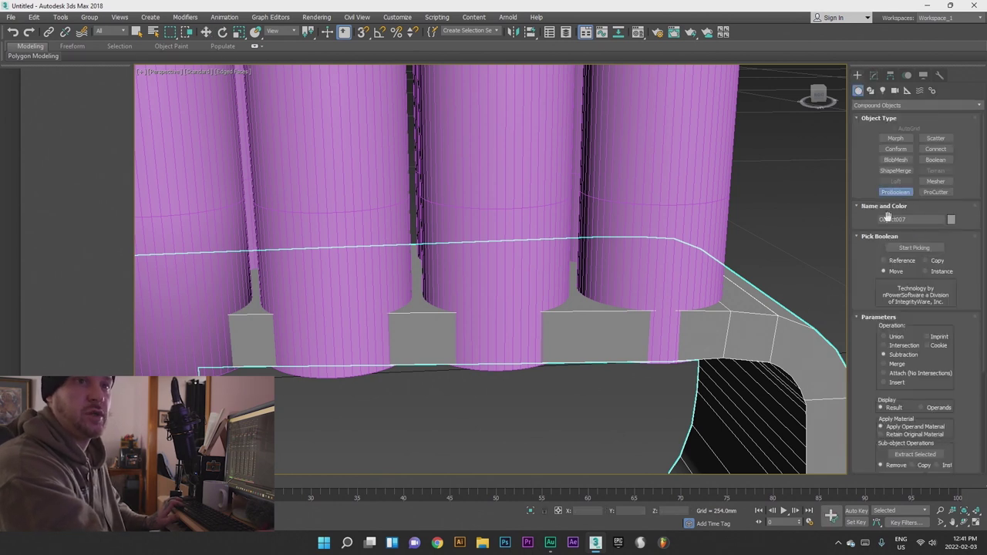
left_click(914, 247)
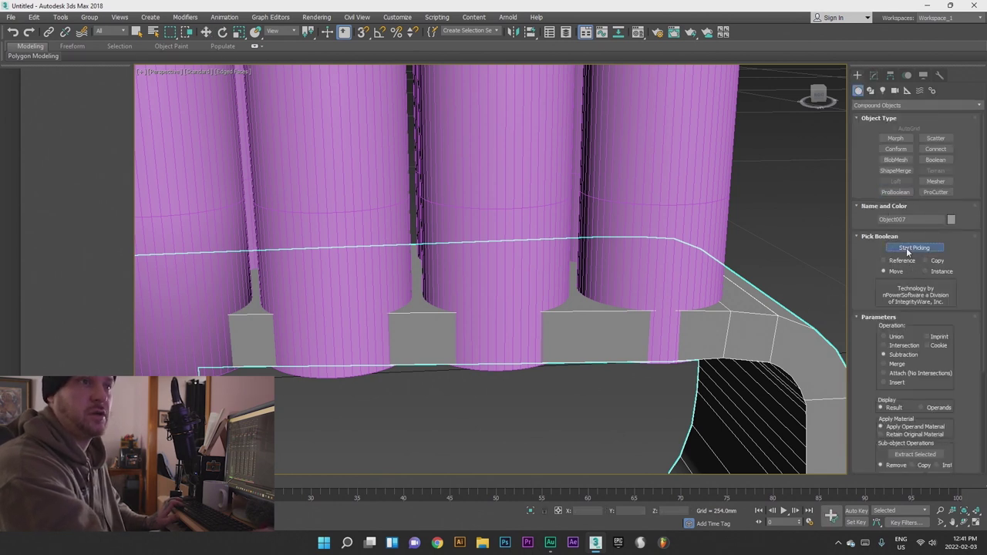
left_click(620, 231)
middle_click_drag(631, 251, 728, 244, "alt")
mouse_move(675, 274)
middle_mouse_down("alt")
mouse_move(667, 317)
mouse_move(630, 282)
mouse_move(677, 267)
middle_mouse_up("alt")
key("w")
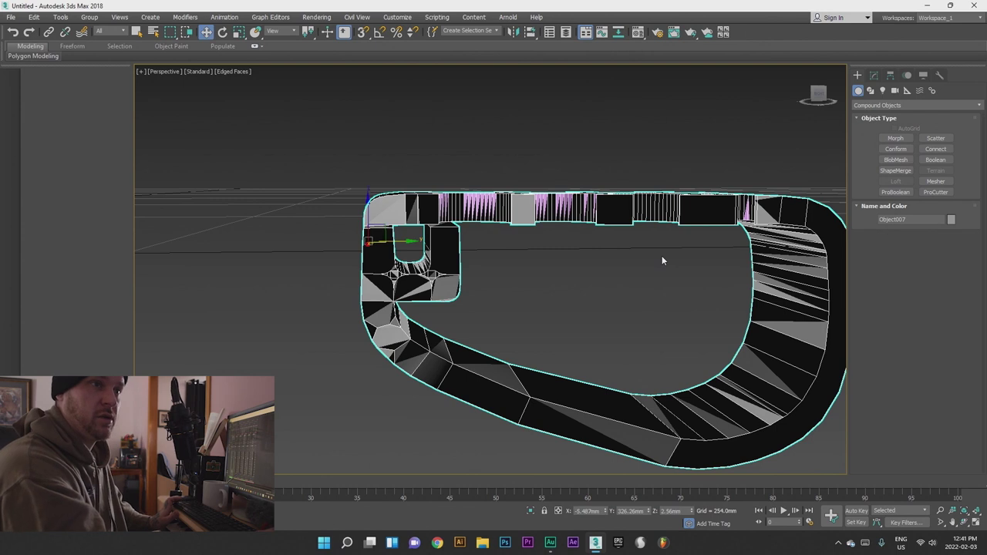
- Unhide all objects and convert the punched bail to an Editable Poly
right_click(662, 261)
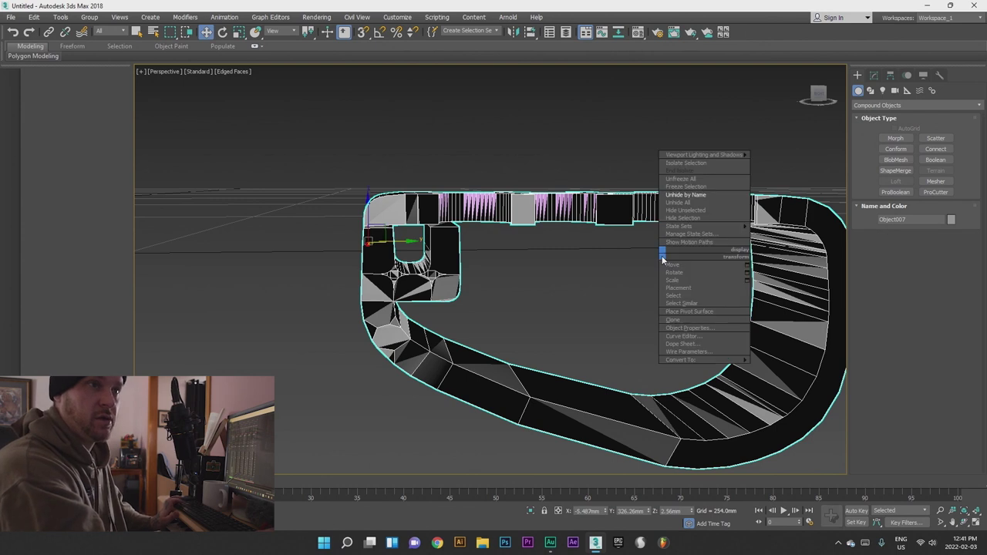
left_click(696, 205)
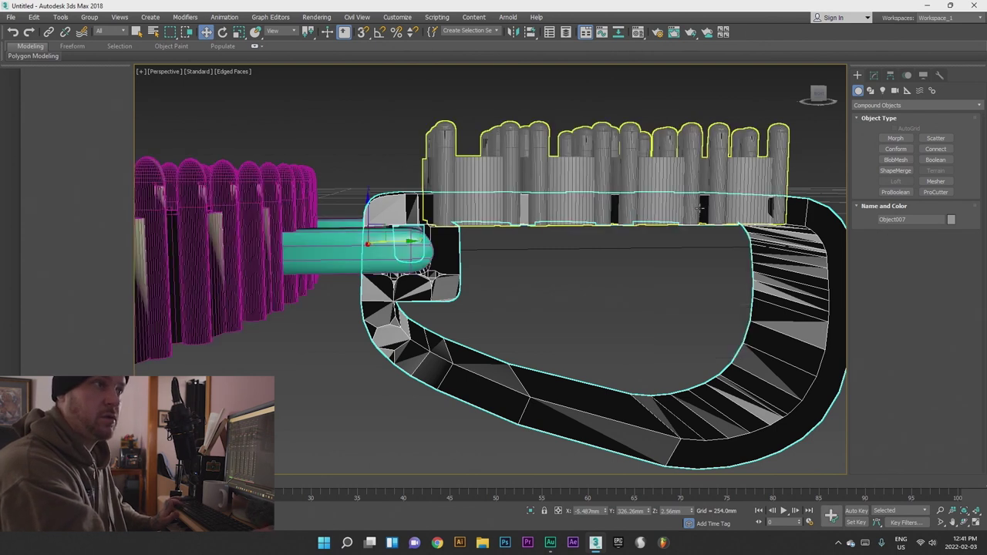
right_click(813, 224)
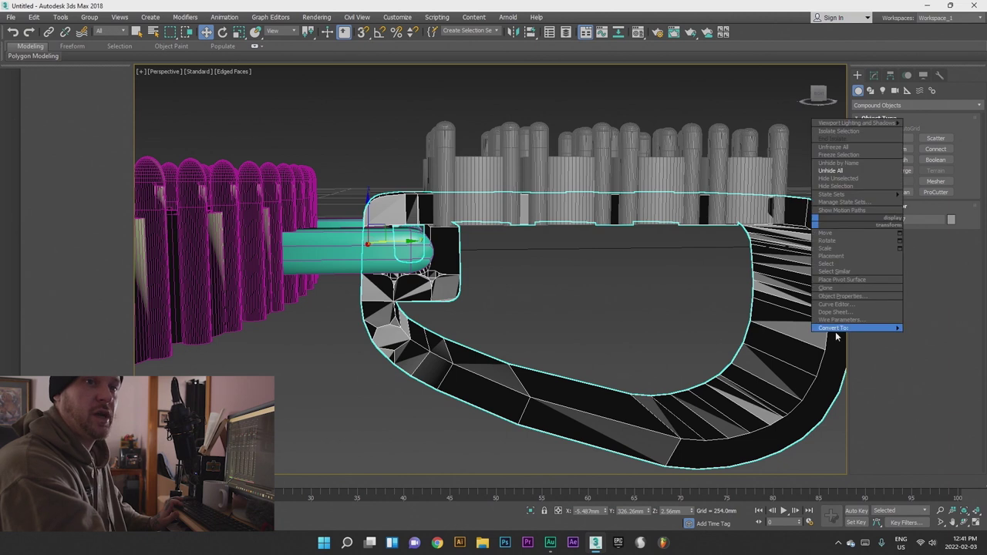
mouse_move(864, 328)
left_click(943, 336)
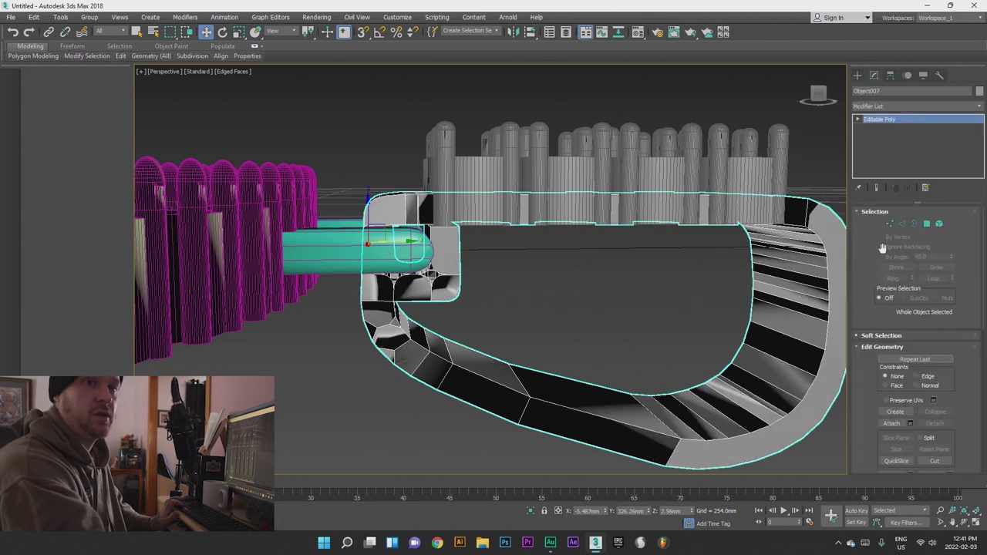
- Attach the grey prong cluster Object001 to the bail, matching material IDs to material and condensing them
left_click(892, 425)
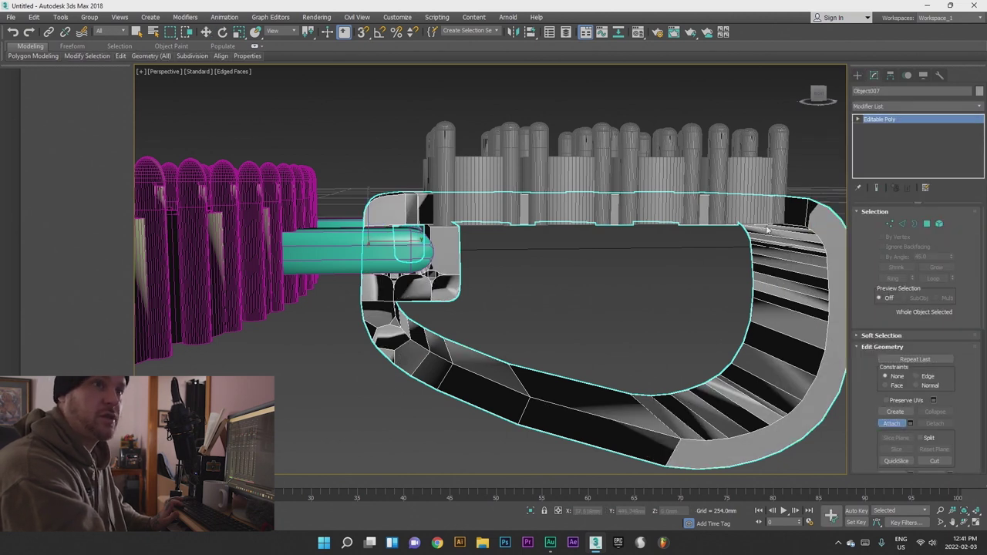
left_click(738, 193)
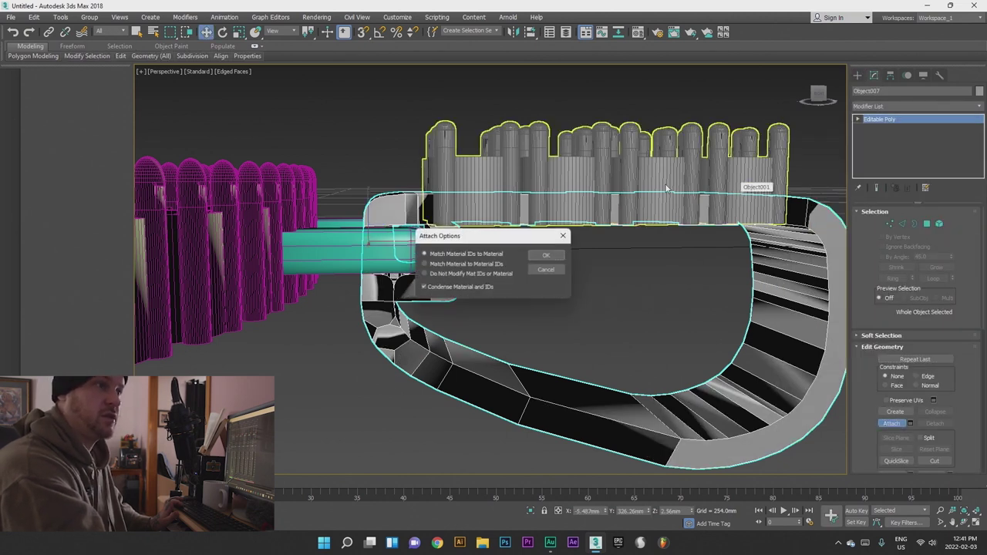
left_click(554, 257)
- Try to attach the flat disc floating above the prong ring to the bail
middle_click_drag(544, 248, 619, 278, "alt")
scroll(614, 283, "down", 5)
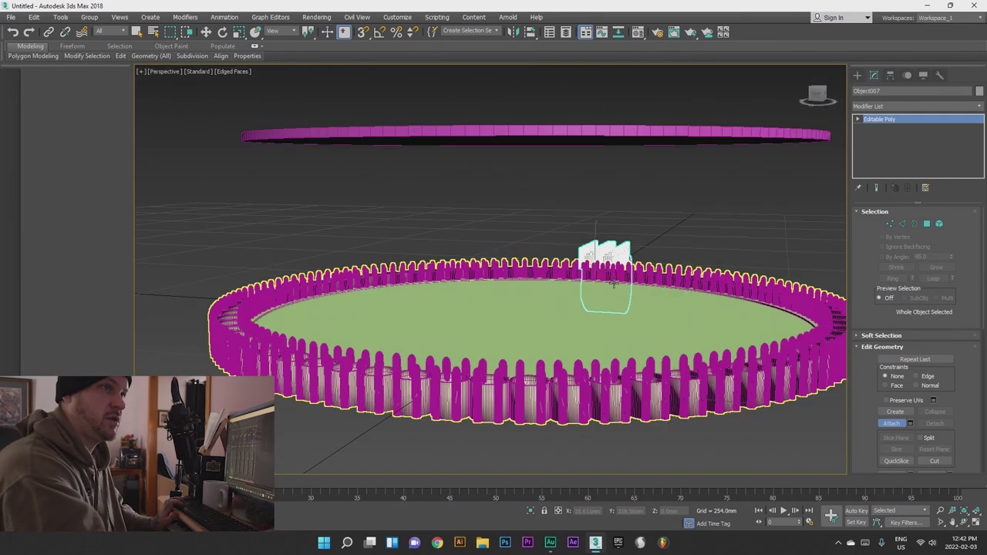
left_click(565, 137)
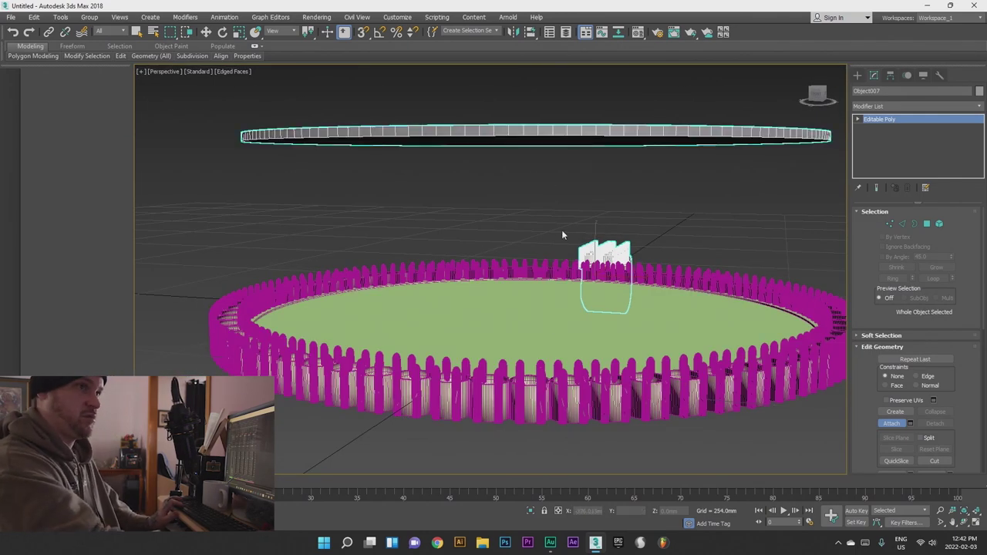
- Undo the attachment of the flat disc to the bail and leave element editing on the bail
scroll(550, 231, "down", 10)
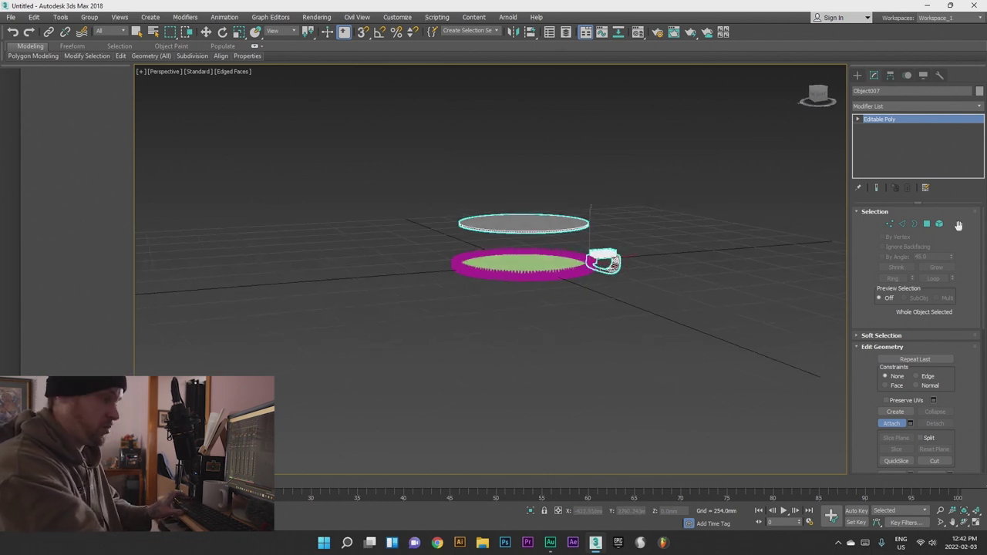
left_click(939, 224)
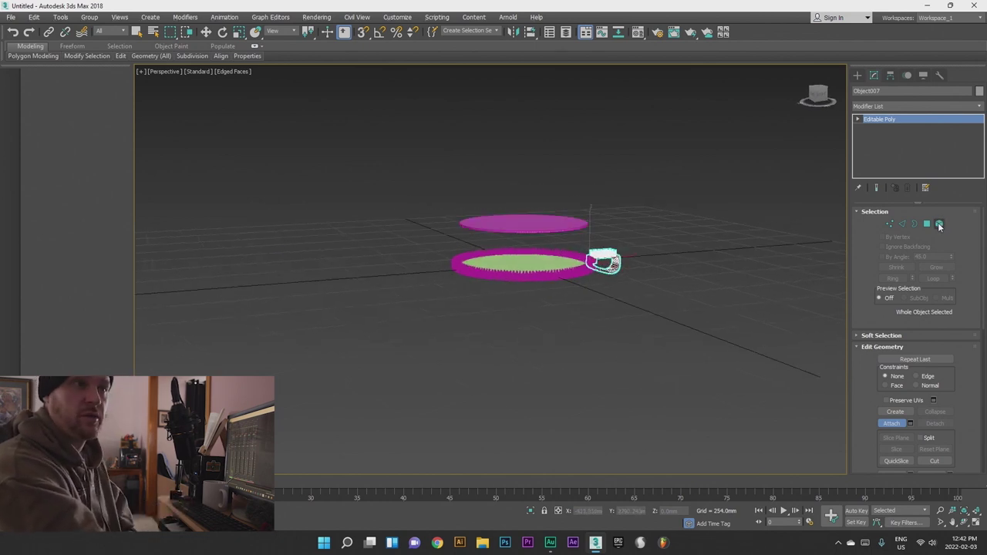
left_click(940, 224)
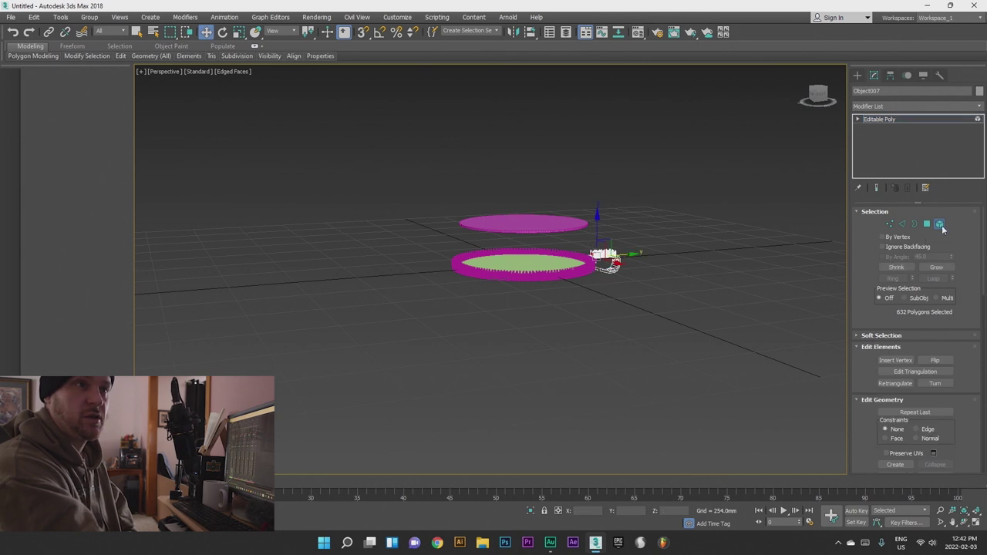
left_click(939, 224)
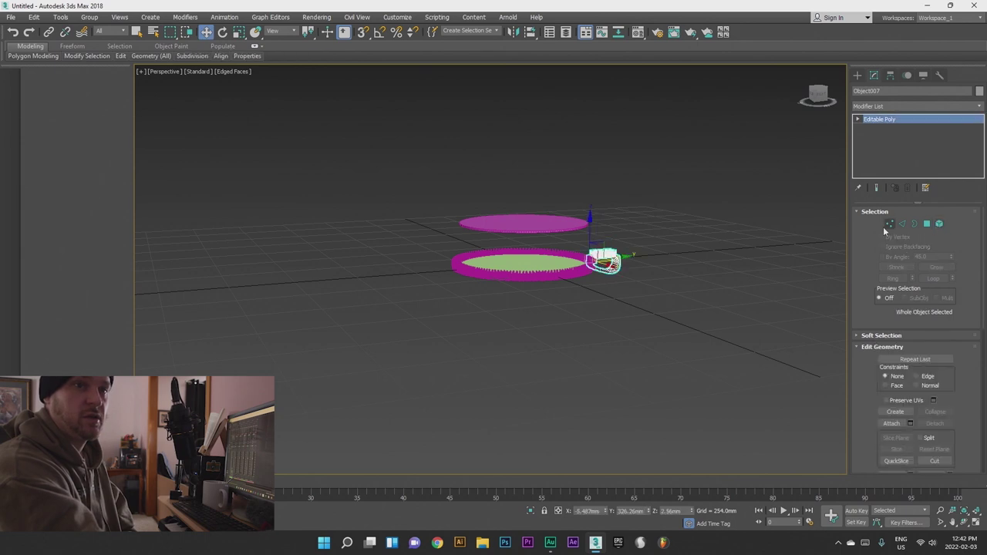
- Lower the flat disc from above the prong ring down inside it, to about Z 7.4 mm
left_click(526, 230)
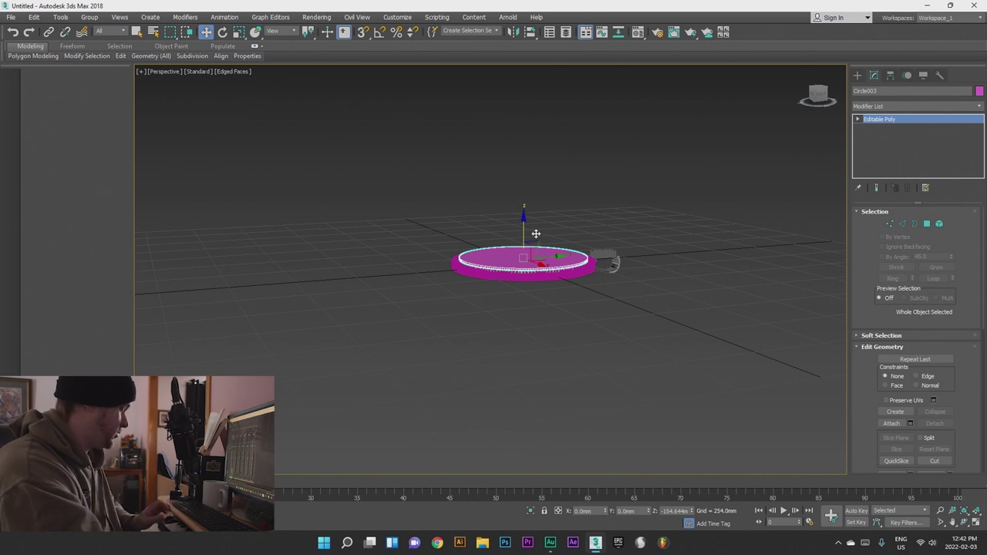
scroll(524, 260, "up", 5)
mouse_move(519, 275)
middle_mouse_down("alt")
mouse_move(525, 307)
mouse_move(530, 275)
middle_mouse_up("alt")
left_click_drag(539, 241, 547, 264)
middle_click_drag(542, 272, 531, 291, "alt")
- In the Left view, fine-tune the disc's height inside the prong ring to about Z 1.4 mm
key("l")
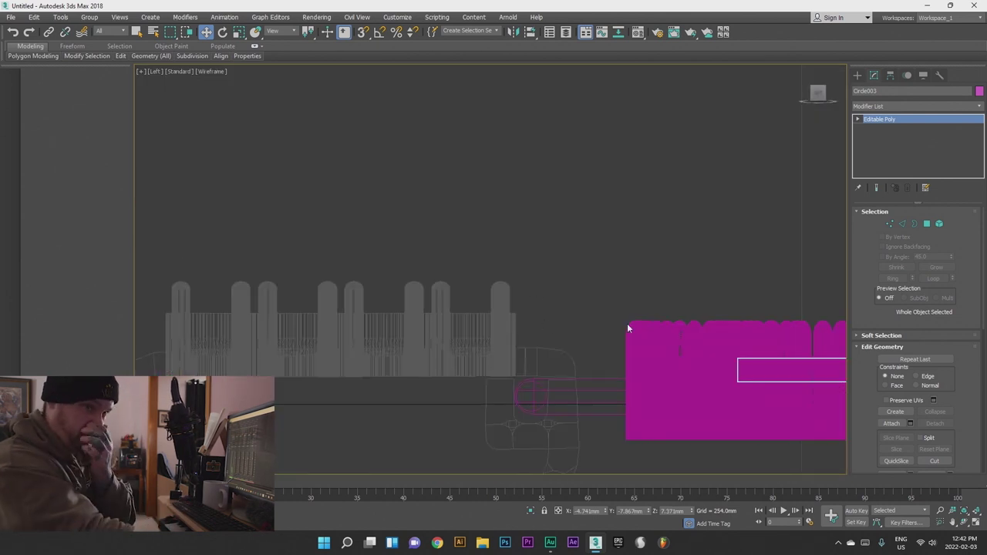
key("z")
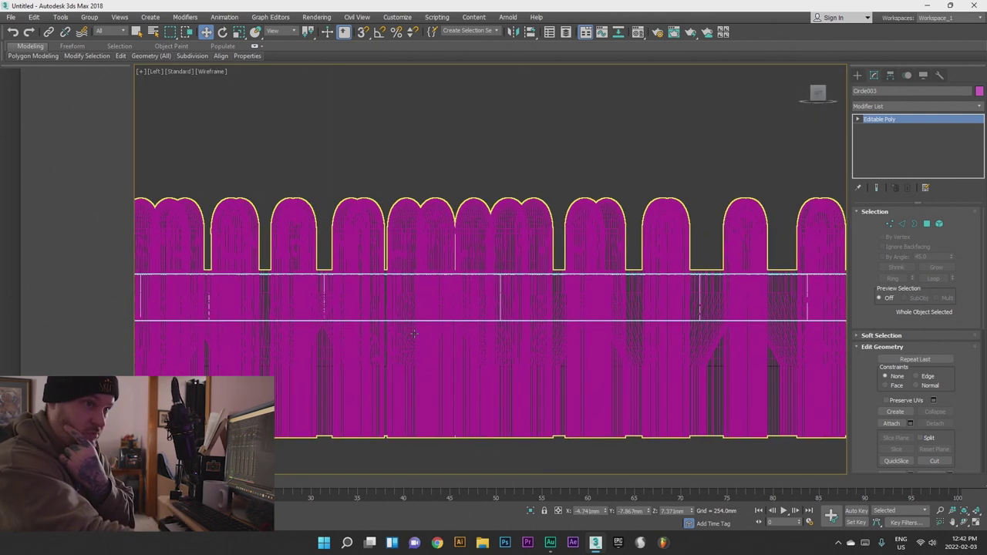
scroll(682, 339, "up", 4)
middle_click_drag(479, 306, 551, 332)
scroll(579, 284, "down", 3)
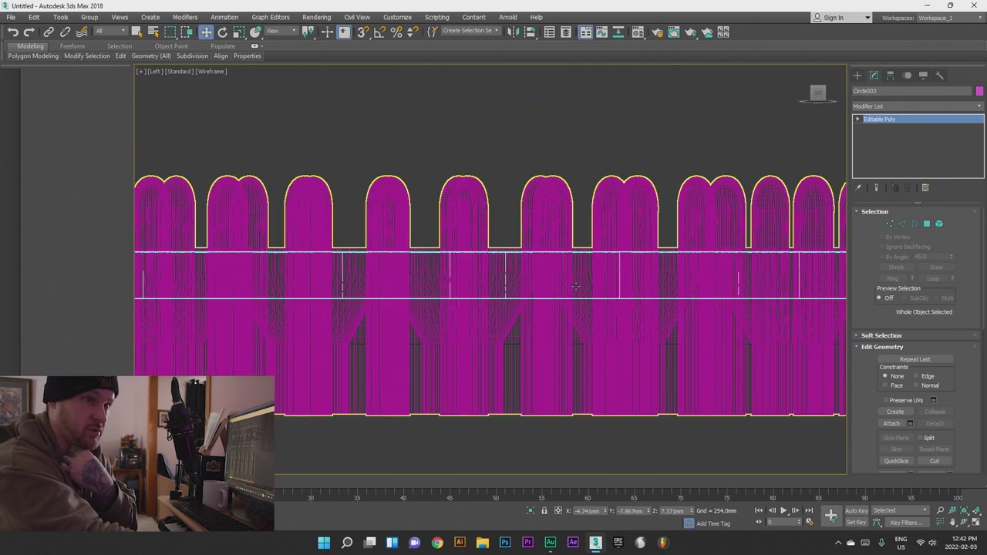
middle_click_drag(753, 302, 682, 330)
scroll(677, 330, "down", 2)
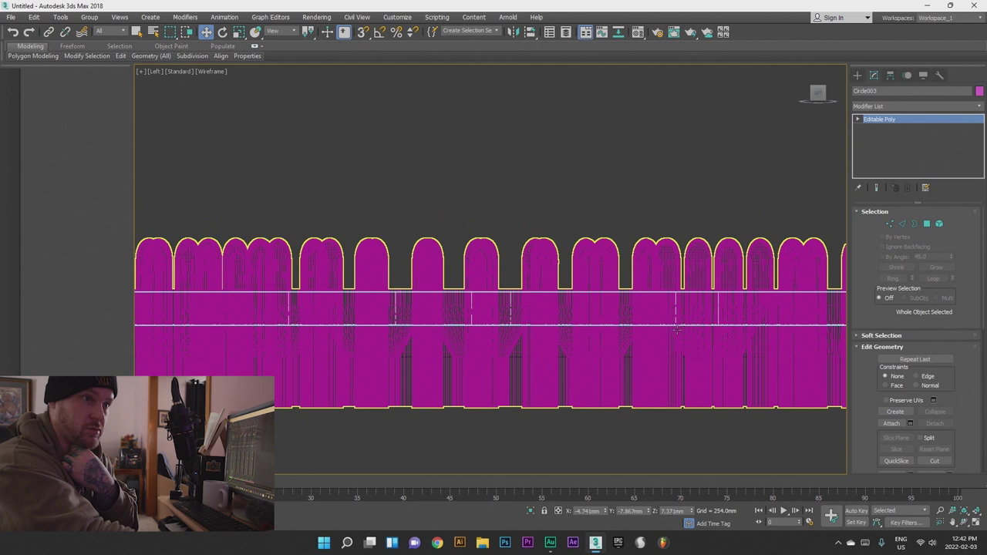
scroll(710, 270, "down", 5)
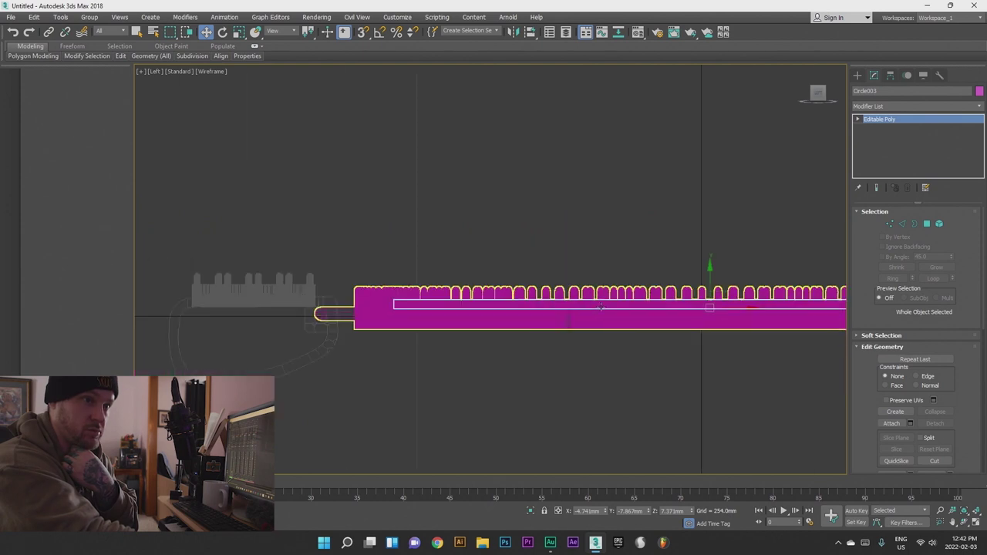
scroll(676, 304, "up", 6)
left_click_drag(686, 361, 680, 404)
scroll(600, 424, "up", 3)
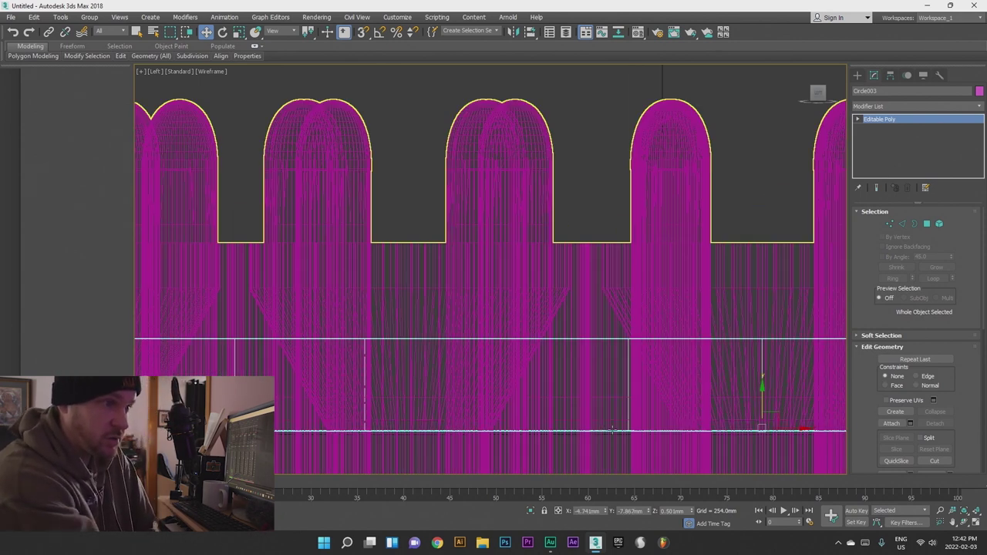
middle_click_drag(642, 409, 540, 347)
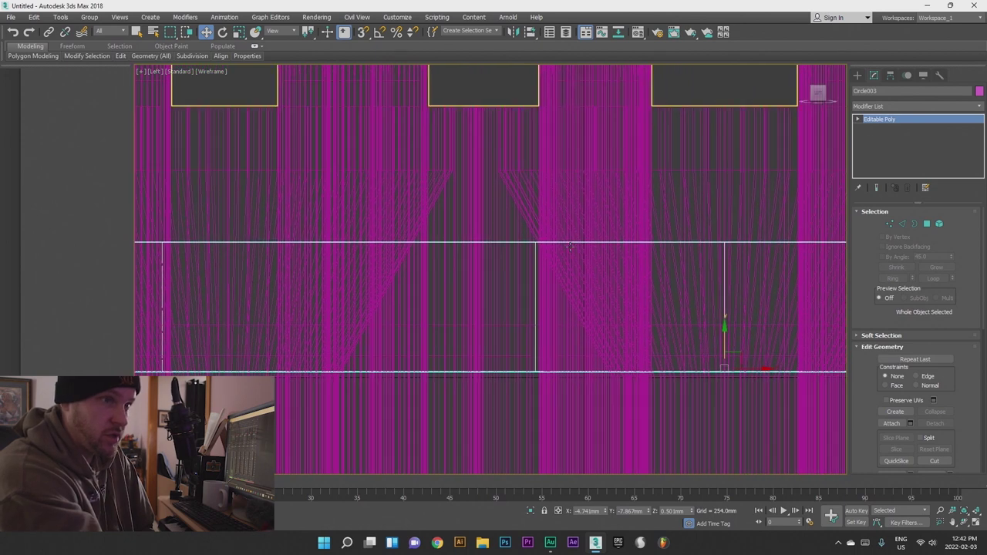
mouse_move(729, 341)
left_mouse_down()
mouse_move(728, 274)
mouse_move(728, 327)
left_mouse_up()
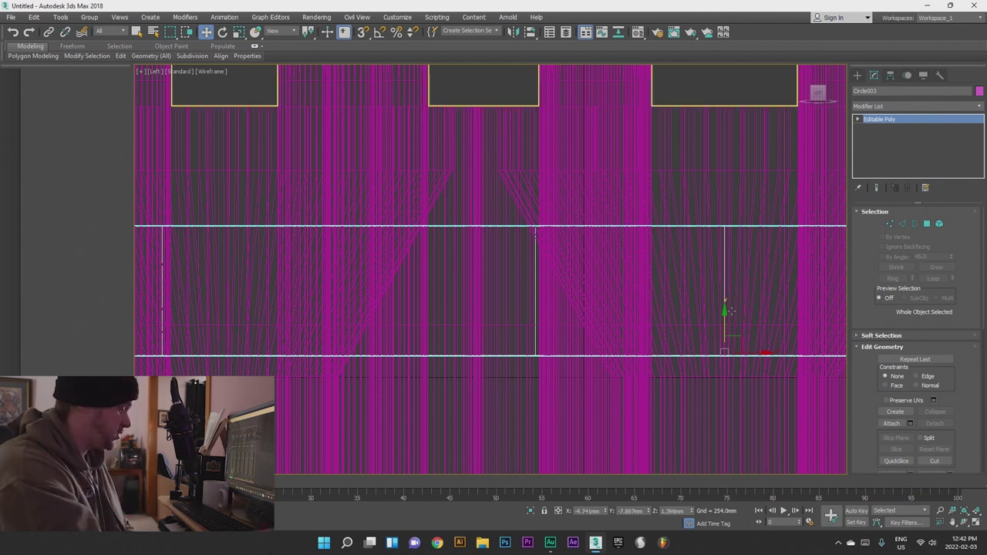
- Convert the purple wire_196088225 and grey wire_086086086 sample materials to Arnold Standard Surface materials
key("p")
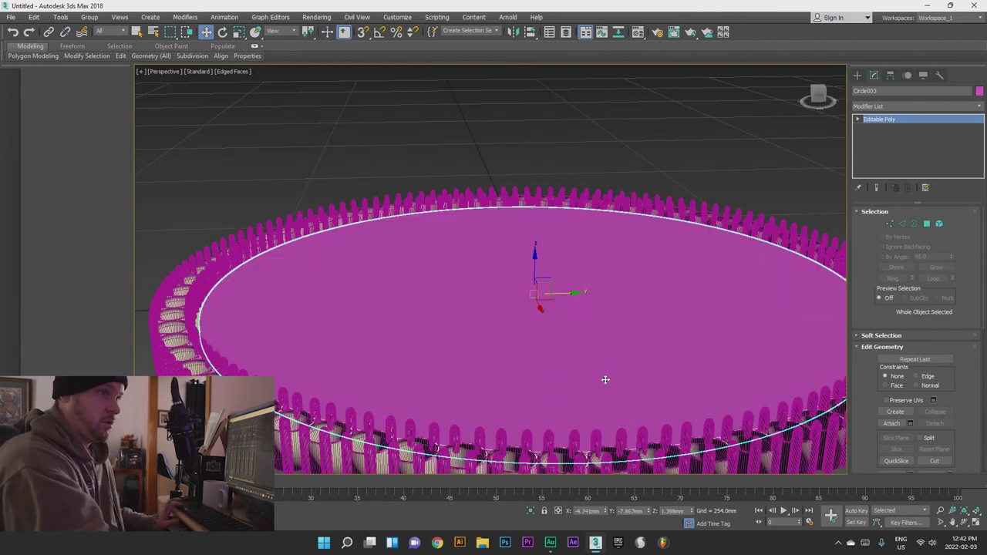
middle_click_drag(594, 371, 381, 362, "alt")
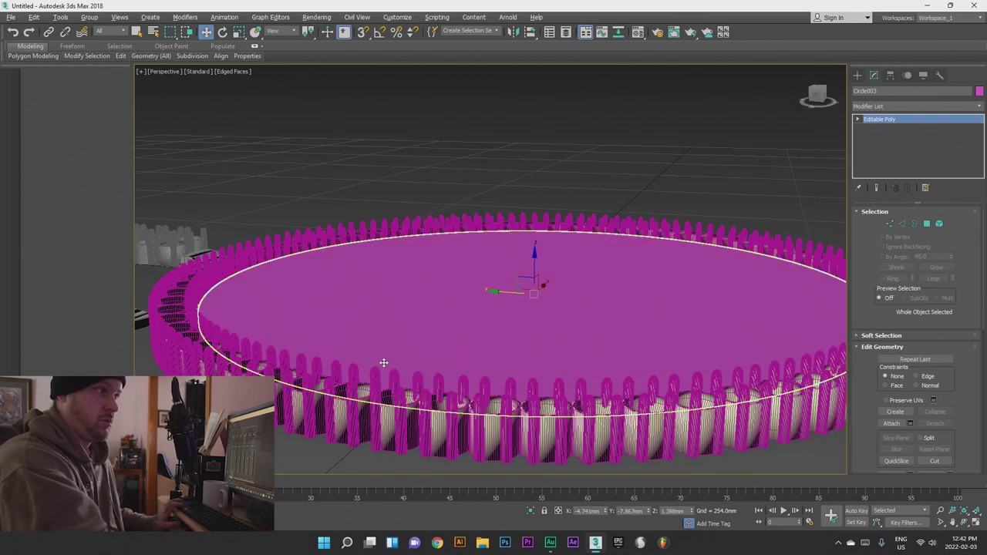
middle_click_drag(518, 335, 474, 359, "alt")
scroll(429, 342, "down", 5)
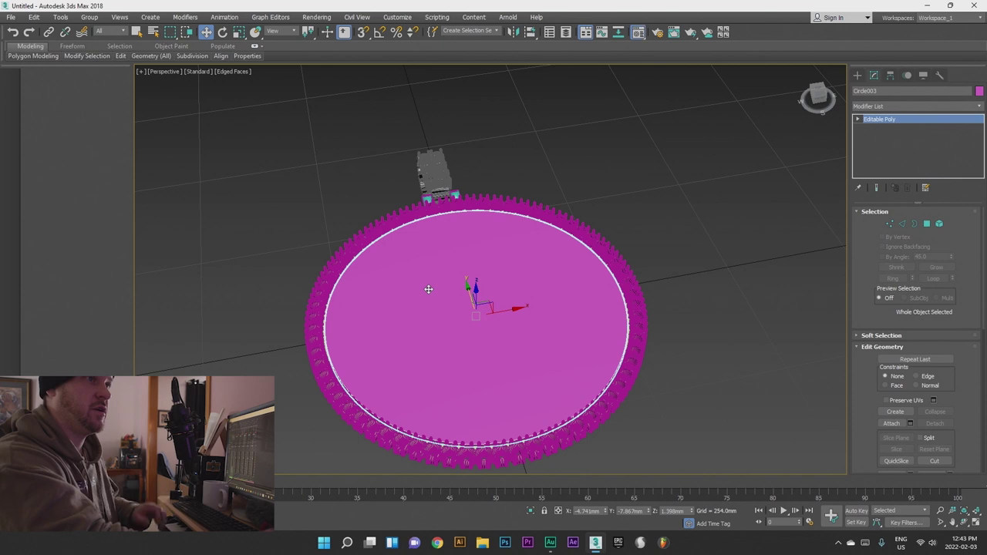
key("m")
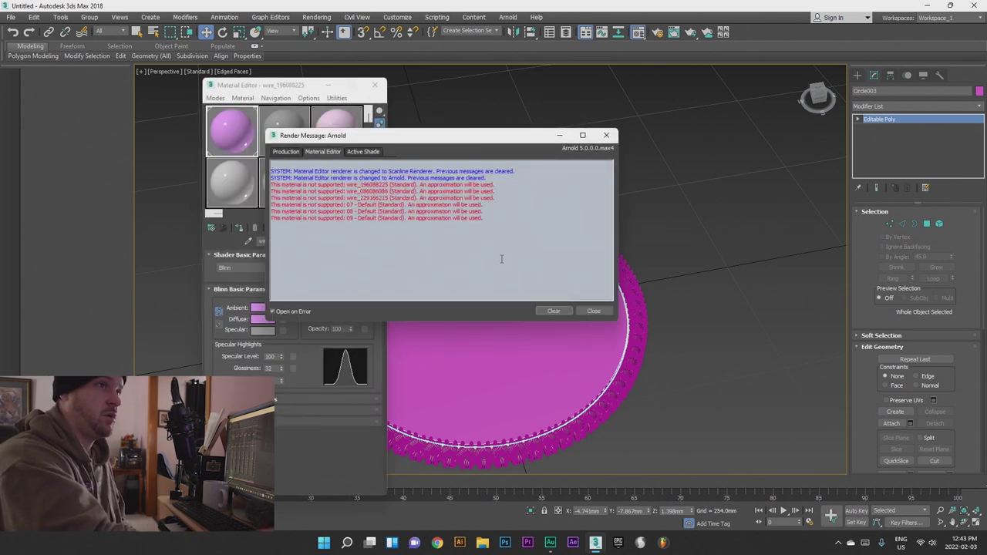
left_click(607, 136)
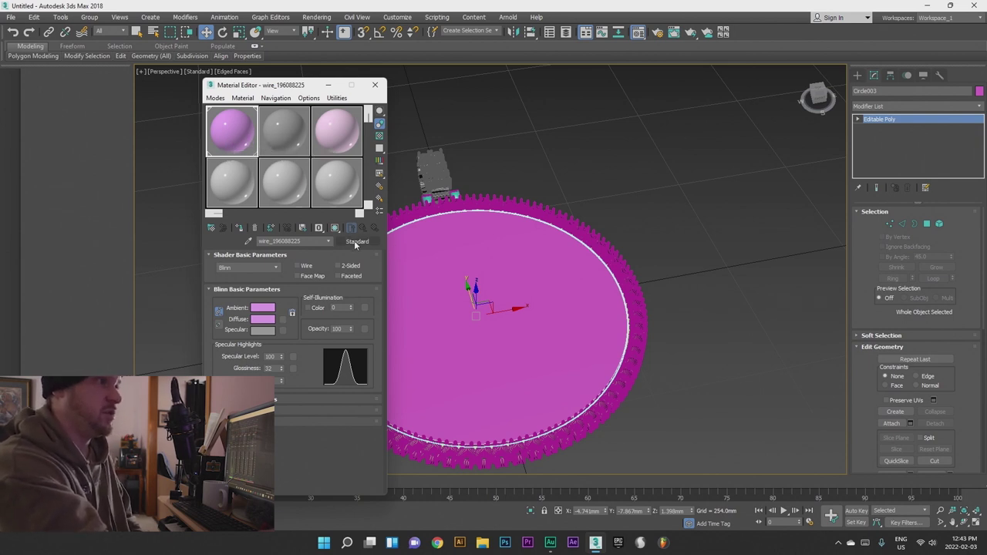
left_click(357, 243)
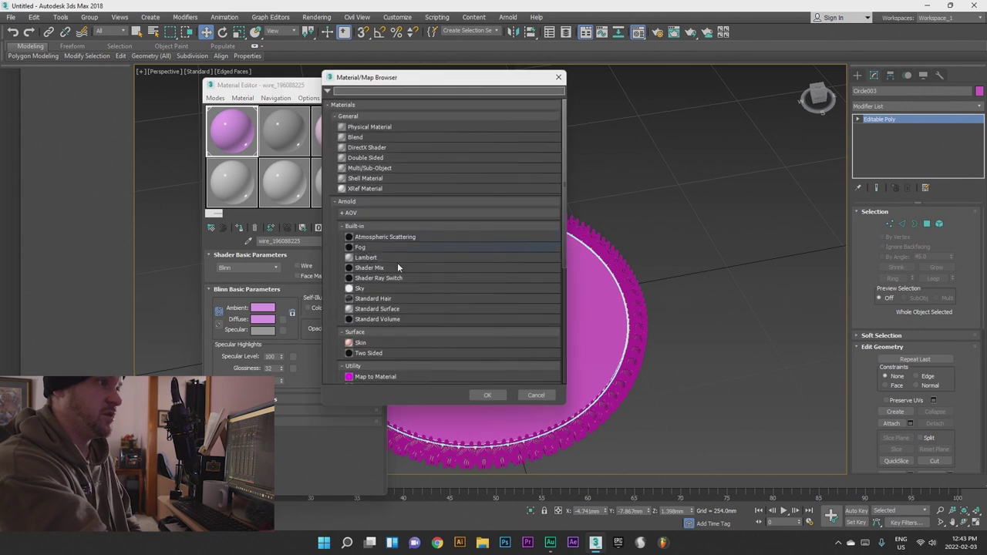
double_click(382, 309)
left_click(278, 136)
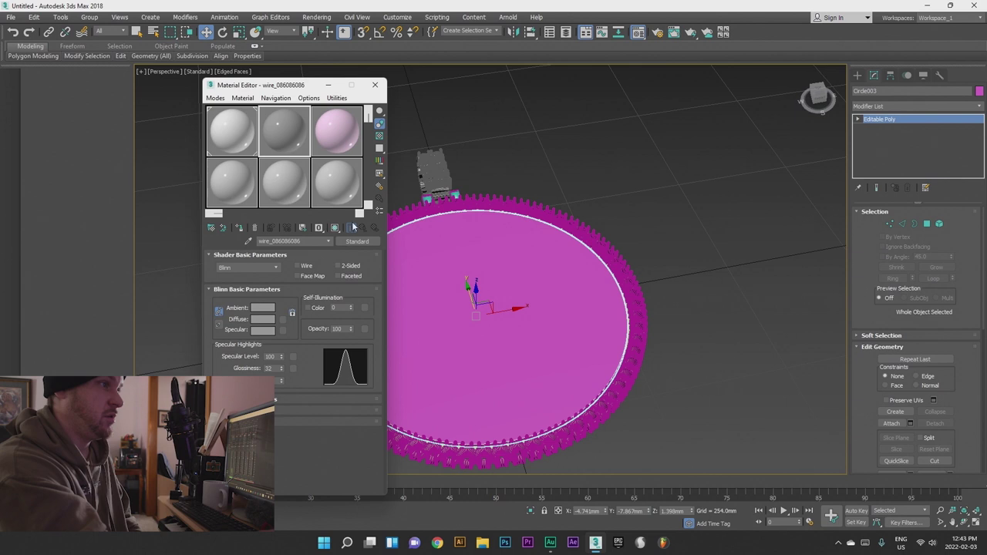
left_click(367, 242)
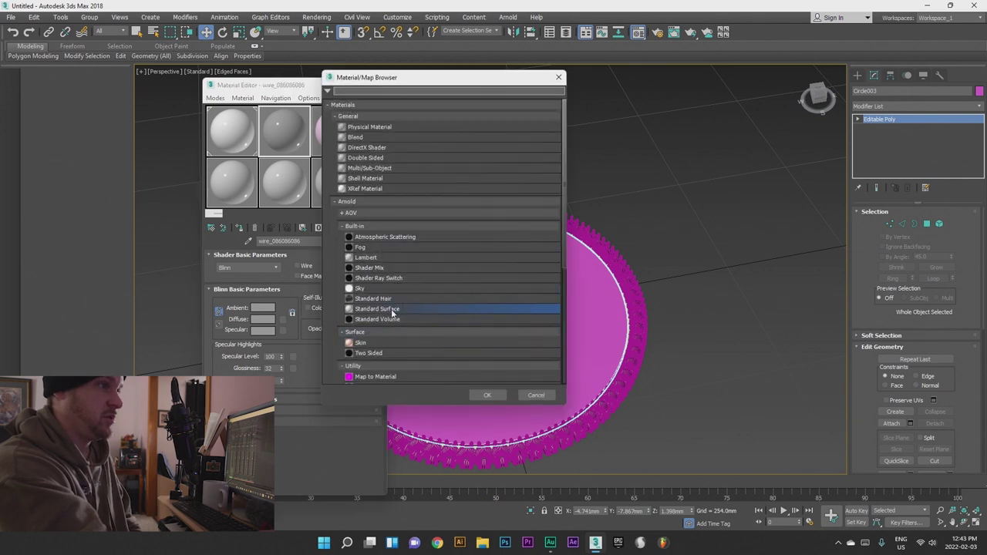
double_click(393, 309)
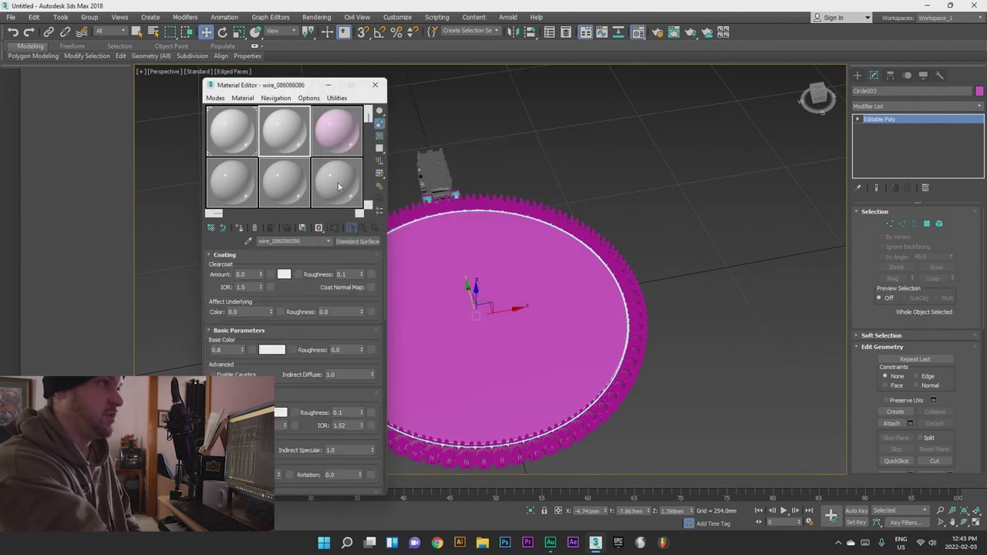
- Set the base colour of wire_086086086 to gold with red 1.0, green 0.603 and blue 0.173
left_click(226, 147)
left_click(282, 149)
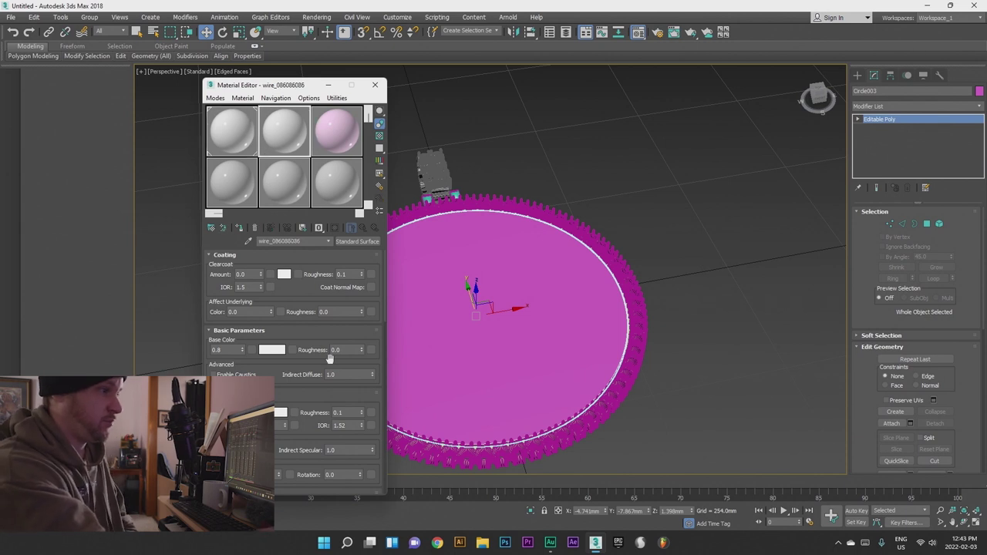
left_click(271, 351)
left_click(218, 72)
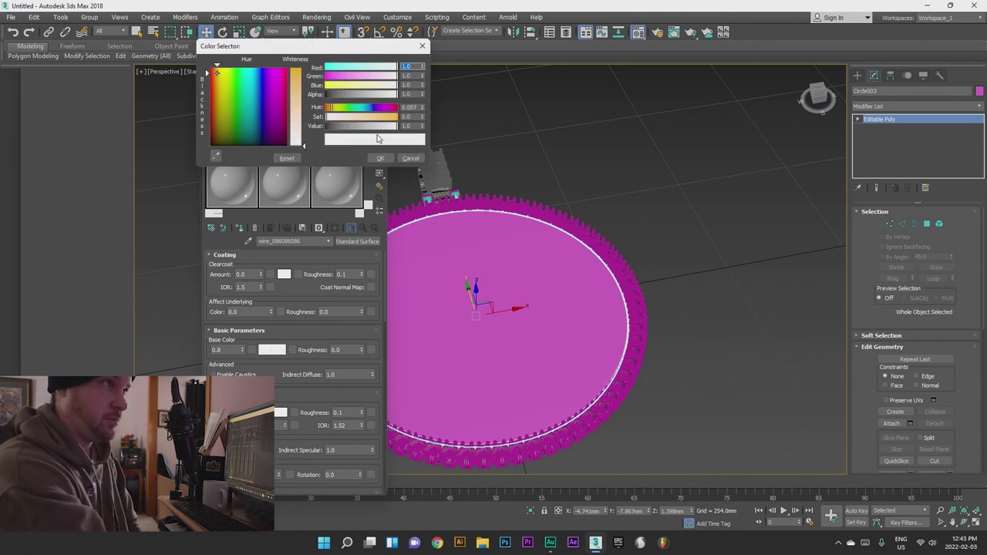
left_click_drag(370, 121, 384, 123)
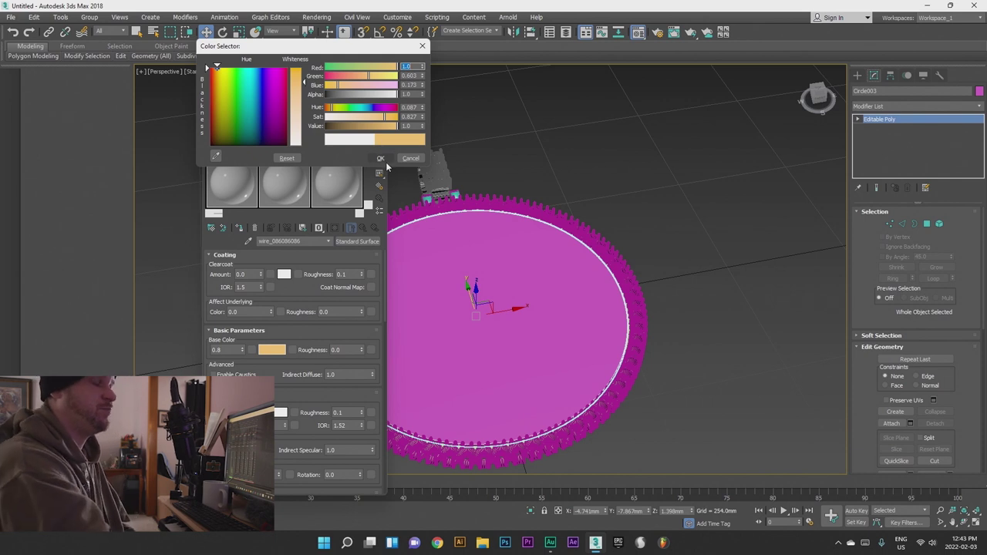
left_click(380, 159)
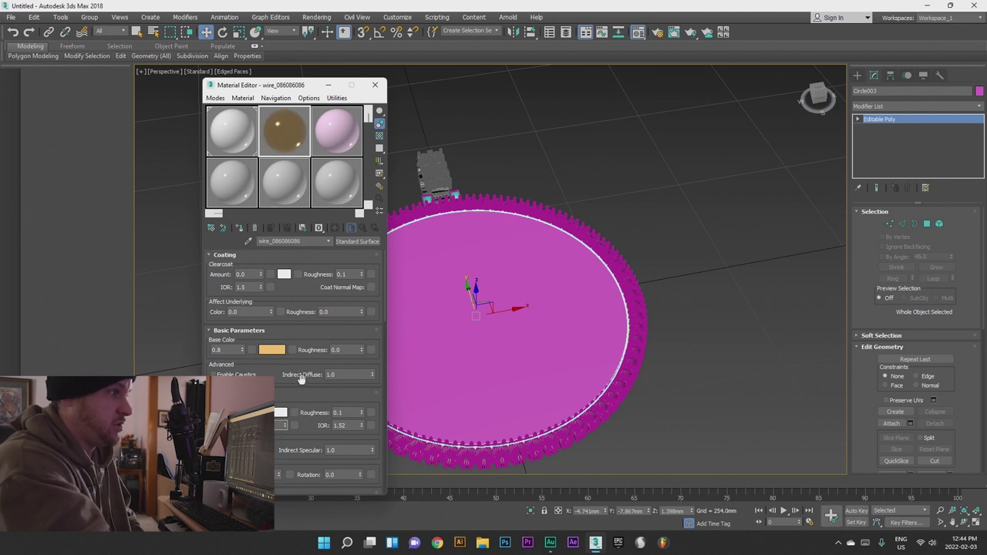
- Set the gold material's specular roughness to 0.30
left_click(361, 414)
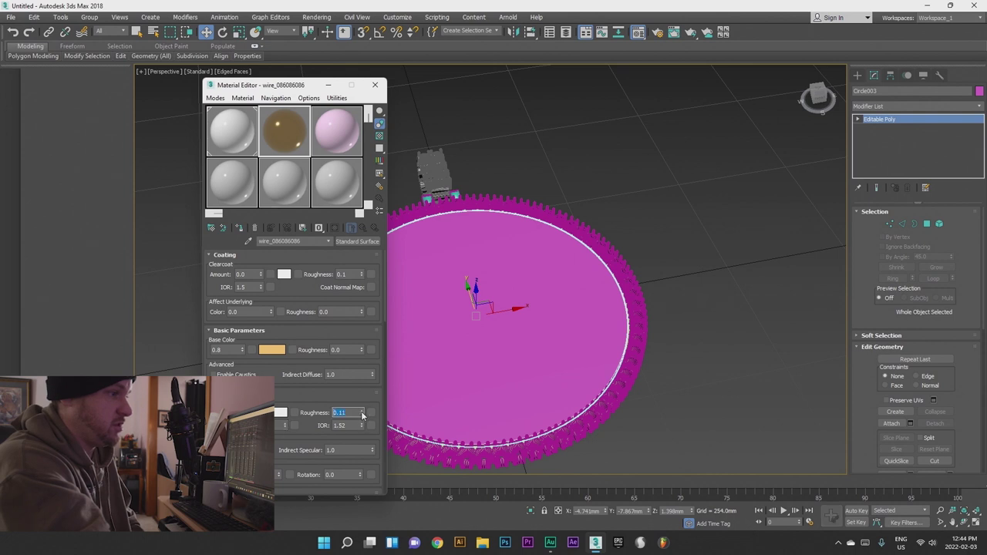
left_click_drag(363, 412, 365, 413)
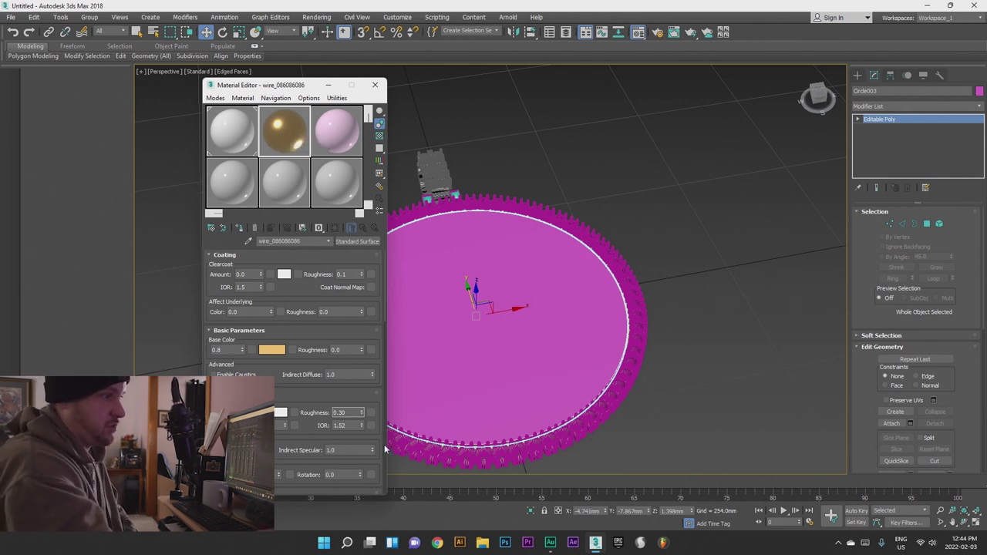
scroll(325, 461, "down", 2)
scroll(327, 453, "down", 6)
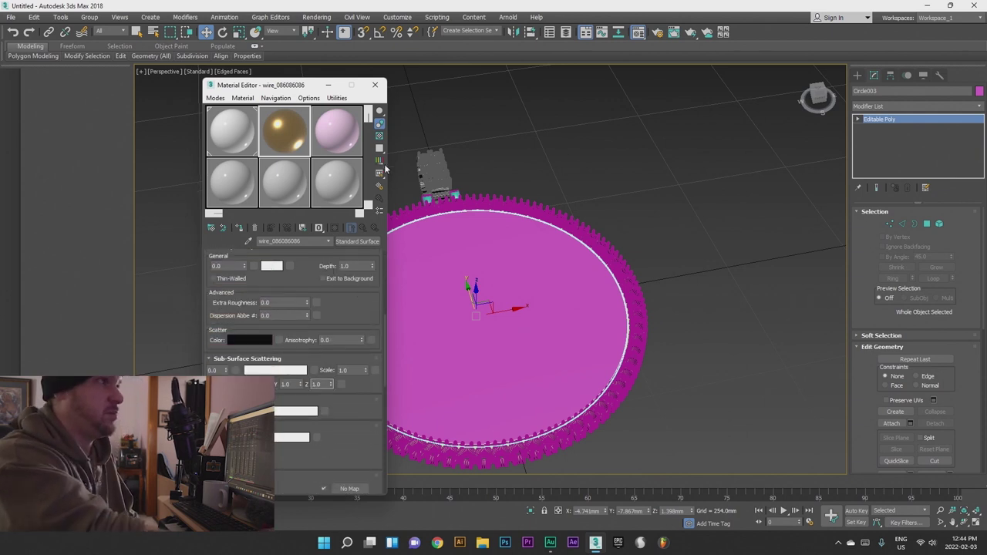
- Assign the gold material to the disc, prong ring and bail, replacing the same-named scene material, and close the Material Editor
left_click(434, 290)
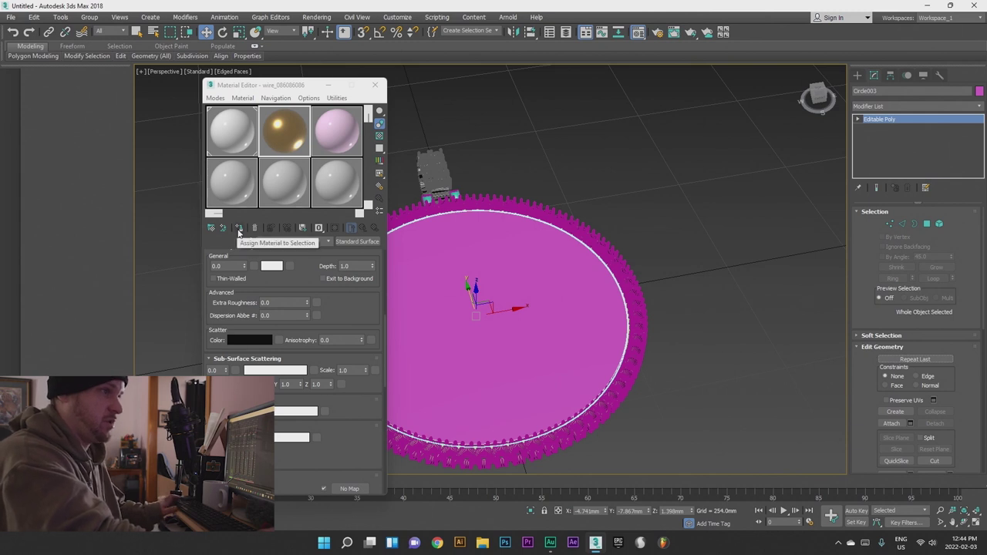
left_click(238, 230)
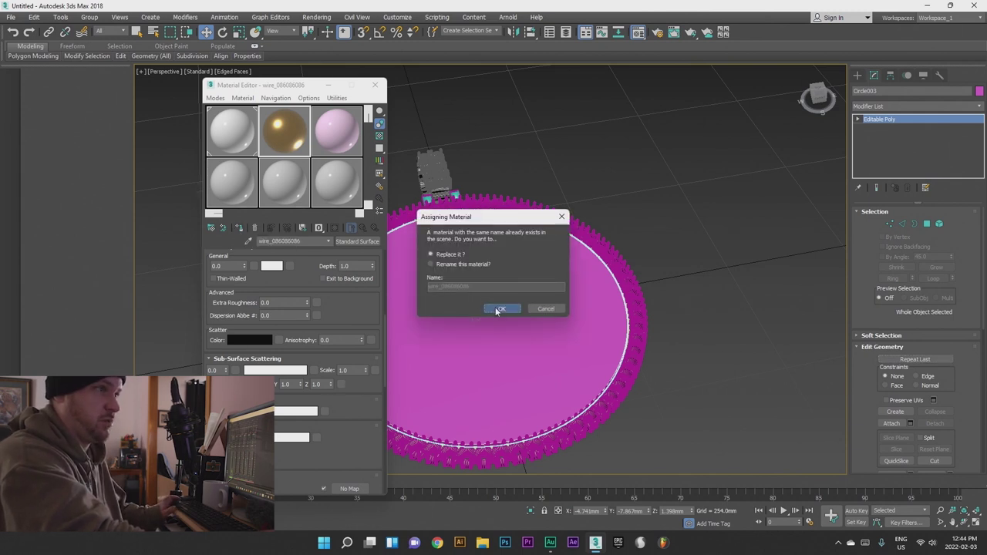
left_click(499, 308)
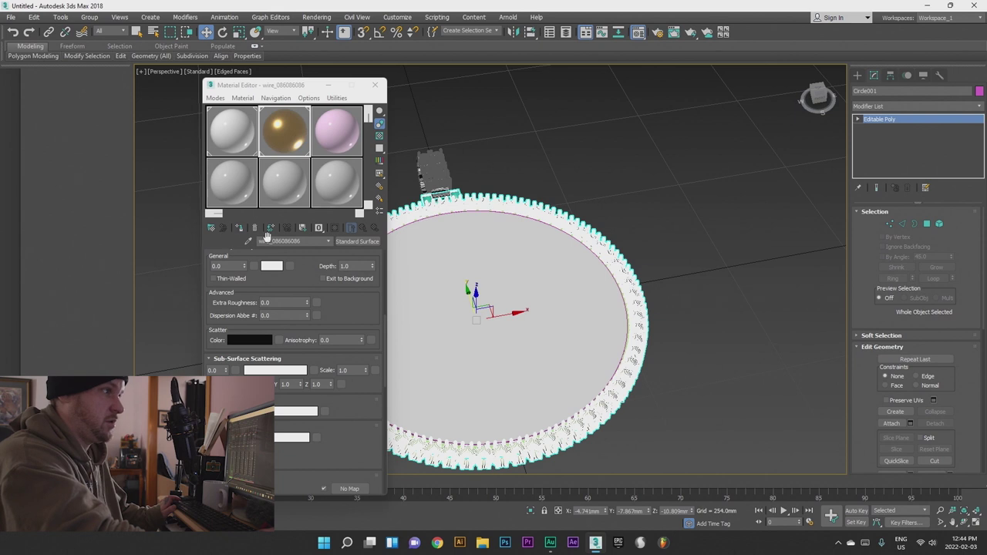
left_click(240, 232)
left_click(436, 175)
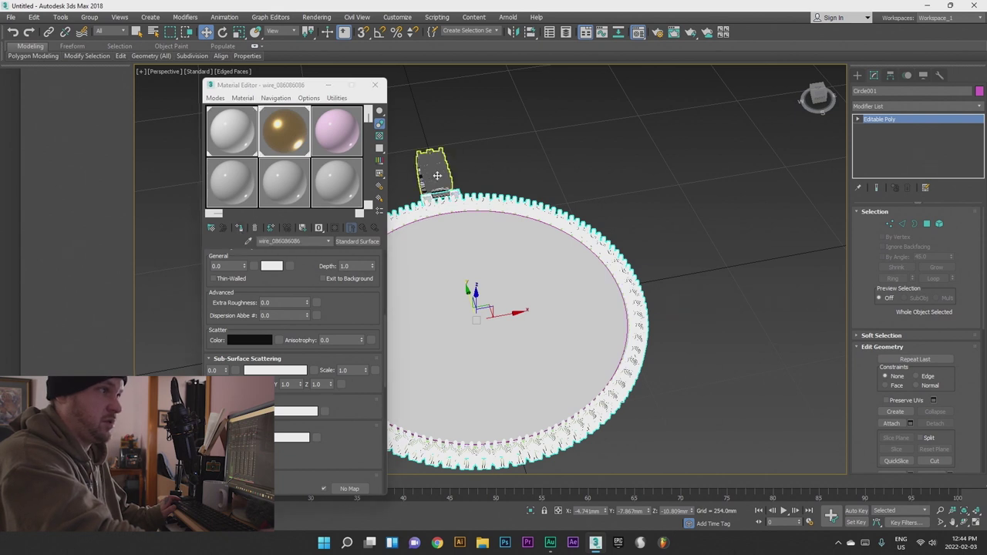
left_click(242, 232)
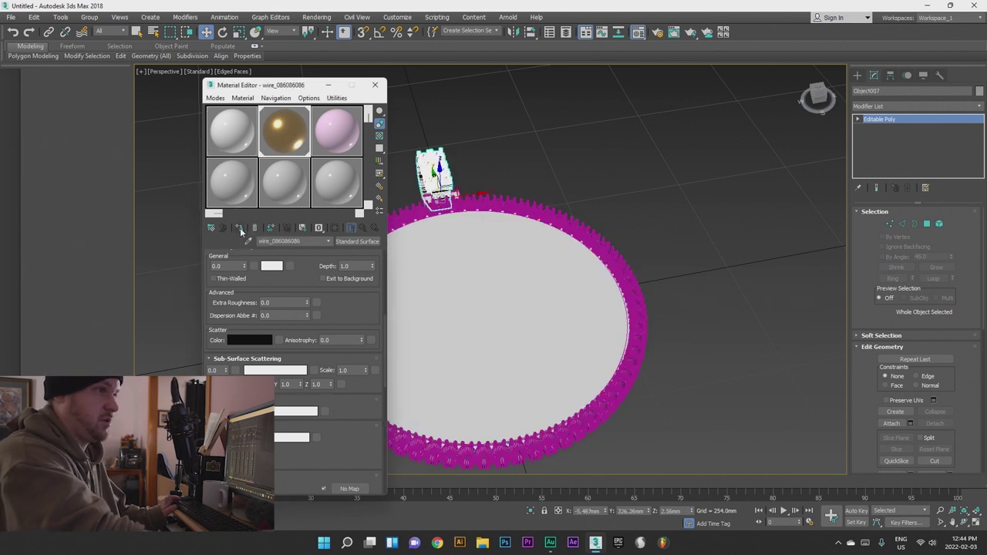
middle_click_drag(490, 278, 476, 312, "alt")
left_click(374, 85)
middle_click_drag(485, 347, 435, 316)
scroll(419, 239, "up", 3)
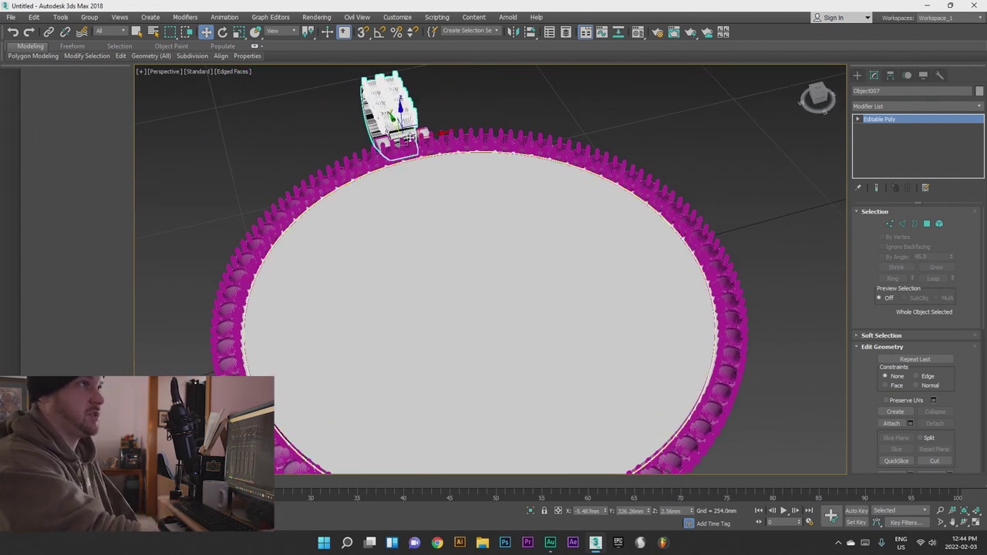
- Set the render output size to 1920 wide by 1280 high in Render Setup
left_click(316, 17)
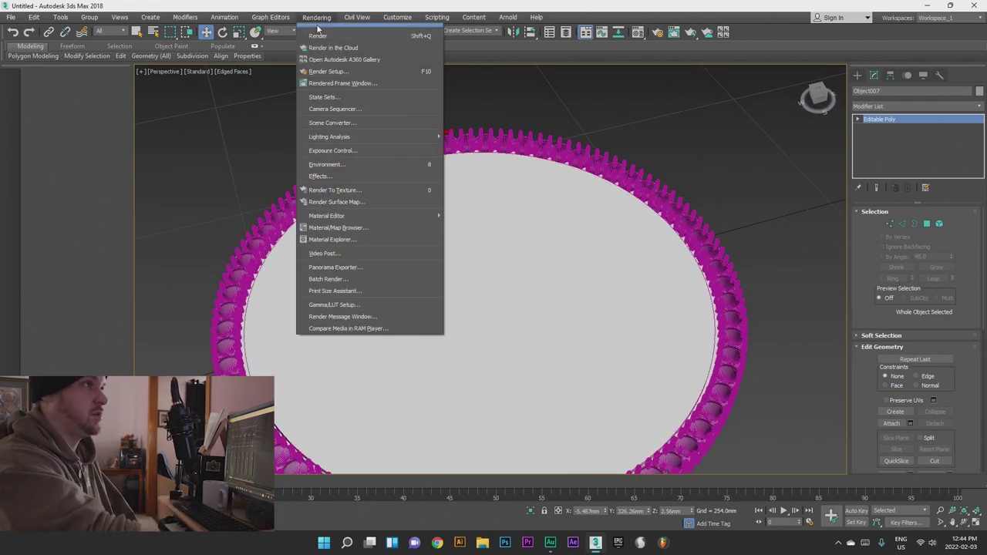
left_click(338, 71)
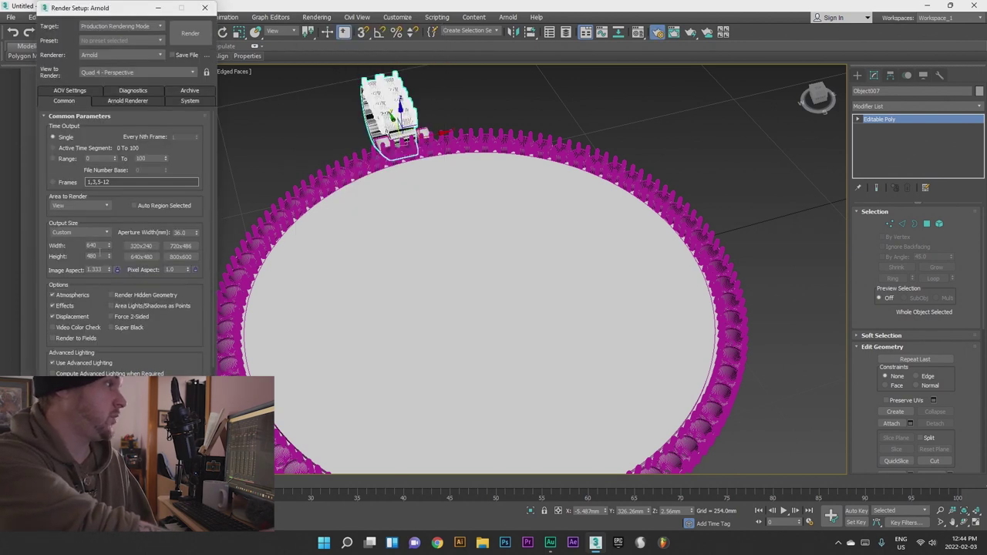
double_click(104, 246)
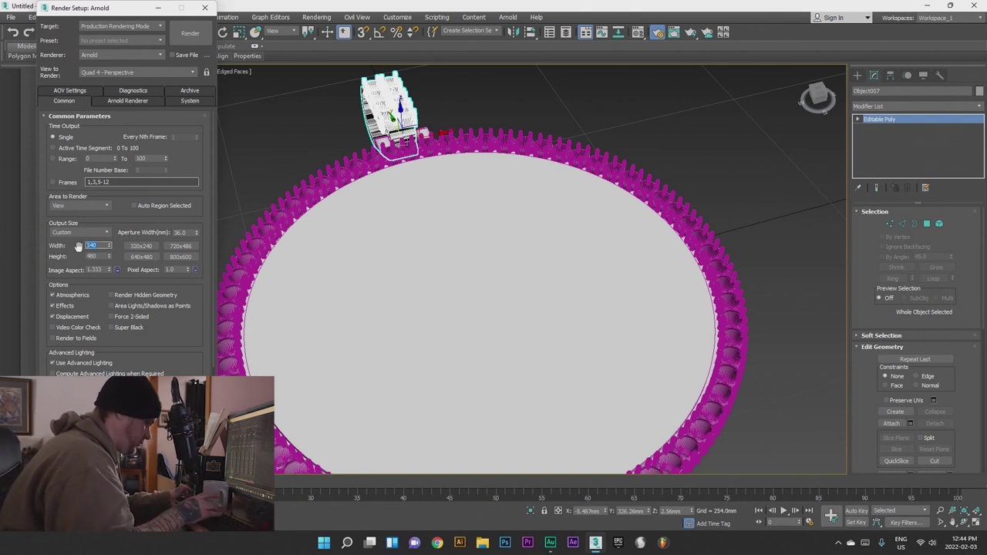
type("1920")
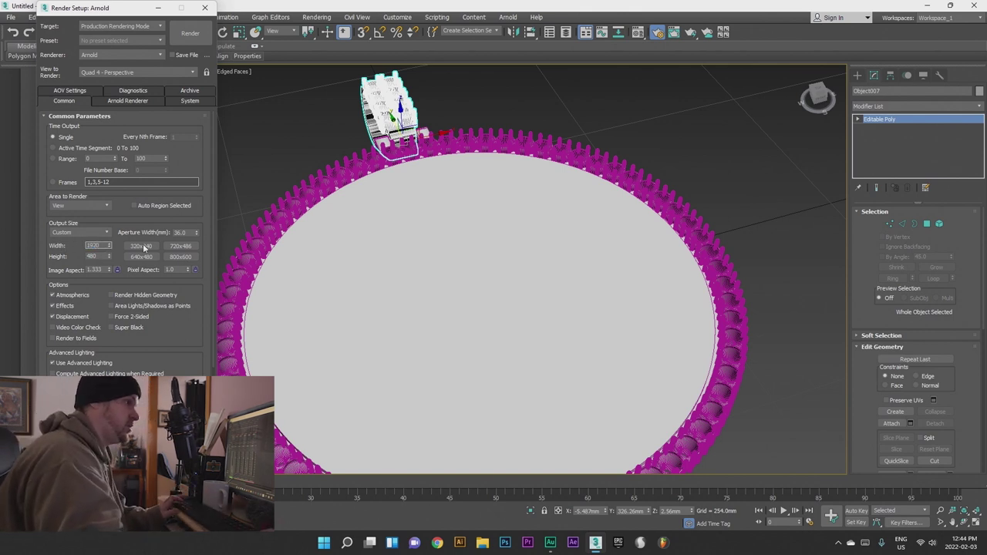
double_click(103, 261)
type("128")
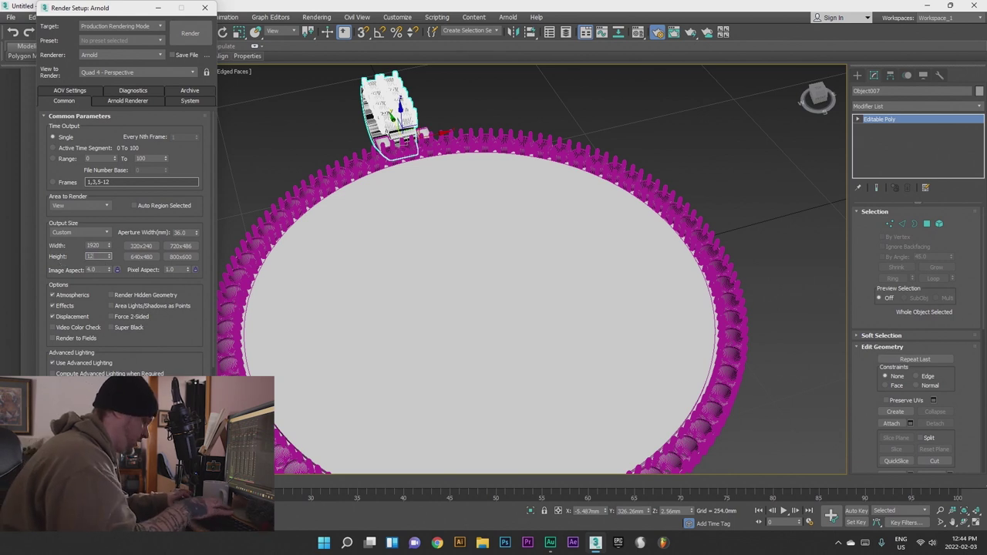
type("0")
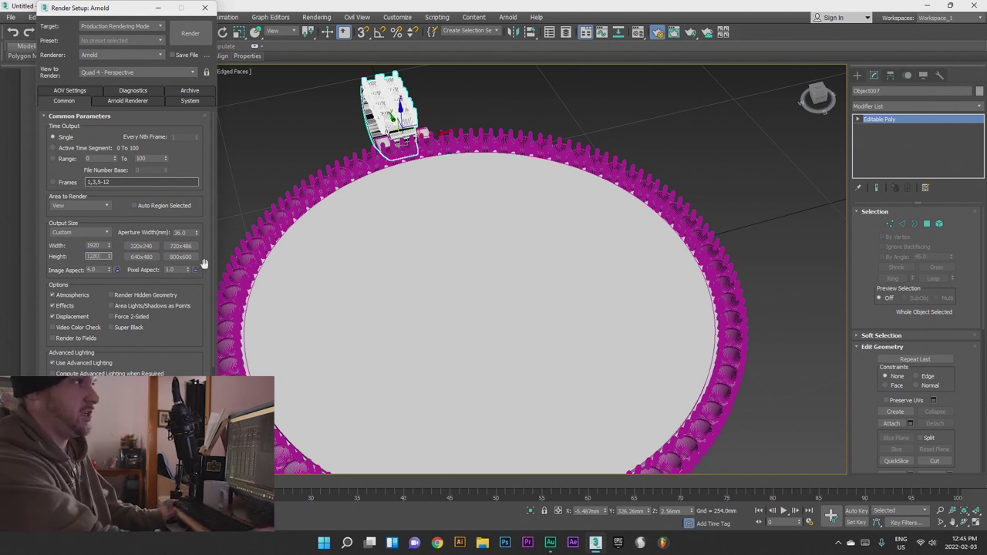
- Render the perspective view with Arnold, inspect the gold ring and bail up close, and close the rendered frame
left_click(198, 34)
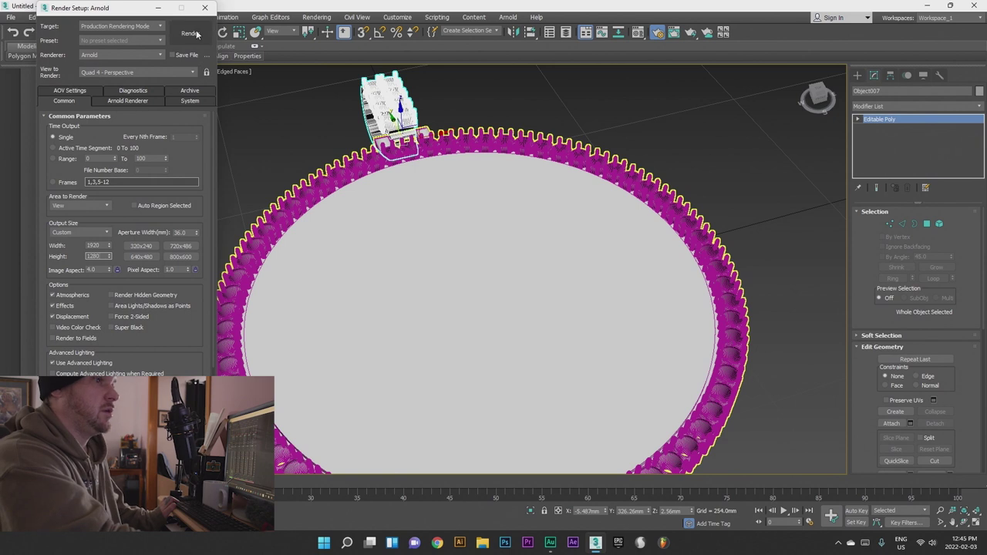
left_click(190, 33)
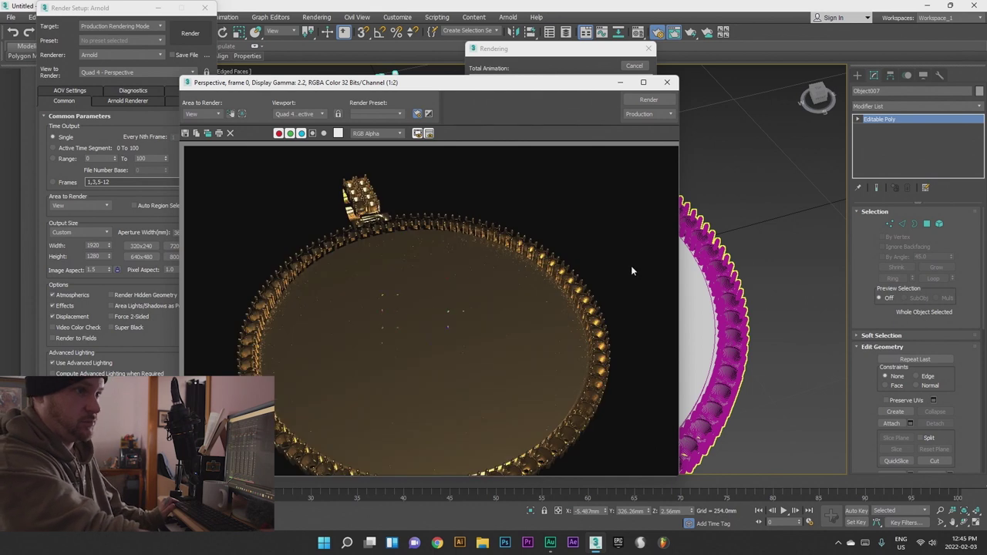
left_click_drag(498, 84, 492, 47)
scroll(663, 266, "up", 1)
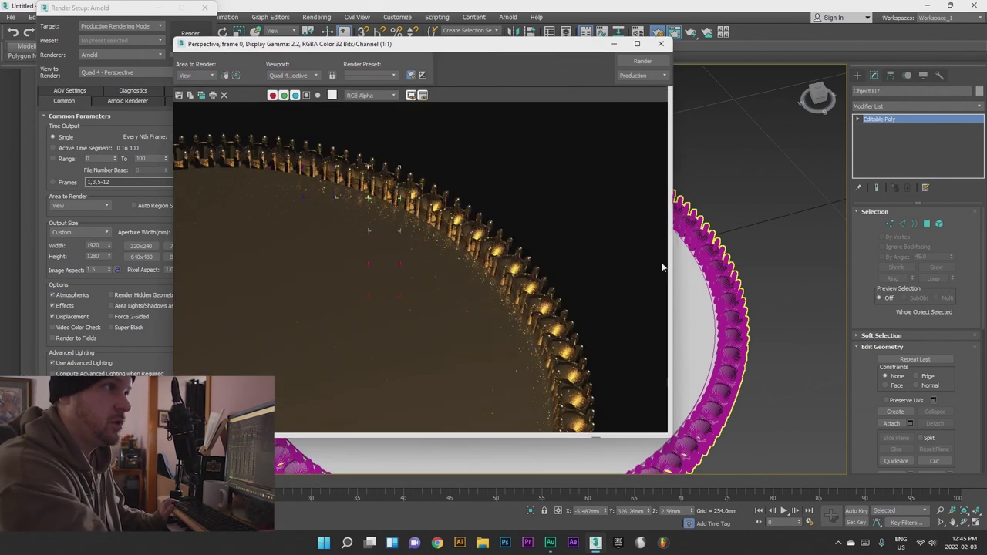
scroll(551, 250, "down", 1)
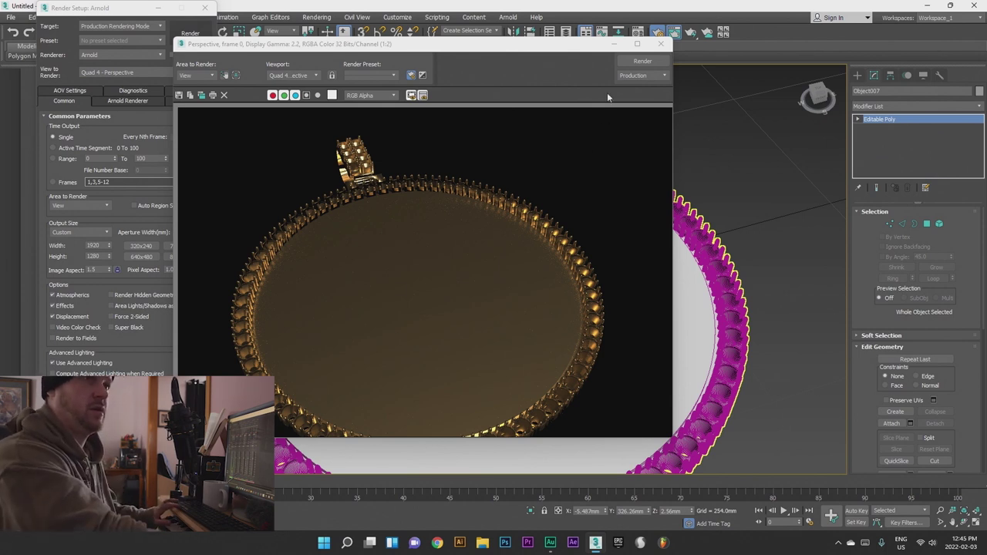
left_click(657, 45)
- Examine the bail, its connection to the prong ring and the whole pendant from several angles
middle_click_drag(640, 258, 654, 248, "alt")
middle_click_drag(678, 241, 772, 294, "alt")
middle_click_drag(606, 304, 714, 199)
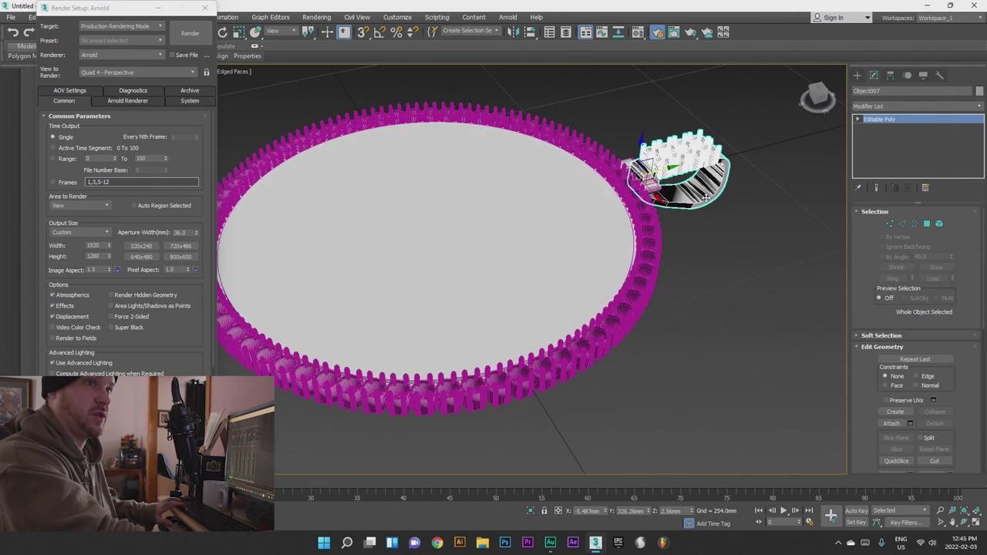
scroll(662, 218, "up", 7)
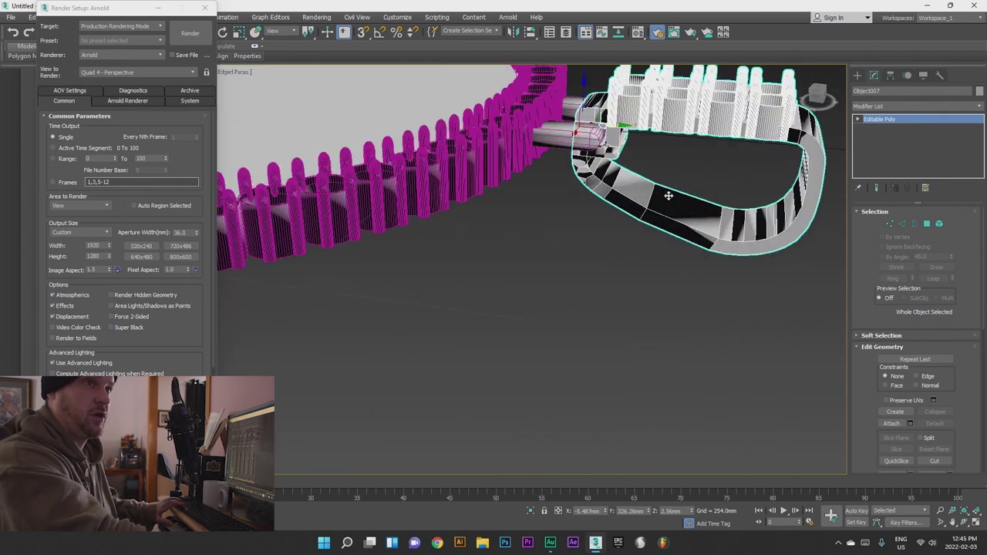
middle_click_drag(613, 232, 674, 276, "alt")
scroll(673, 276, "down", 2)
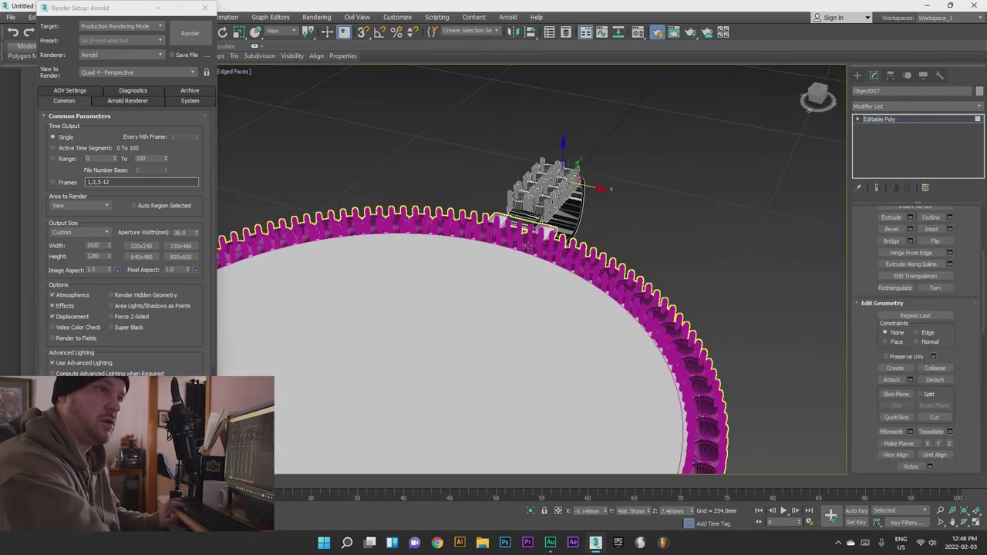
middle_click_drag(522, 235, 673, 256, "alt")
scroll(535, 295, "up", 4)
middle_click_drag(718, 287, 547, 183)
middle_click_drag(570, 257, 590, 298, "alt")
middle_click_drag(573, 164, 542, 222, "alt")
scroll(534, 202, "down", 3)
middle_click_drag(596, 237, 520, 164)
middle_click_drag(561, 253, 480, 206, "alt")
scroll(544, 218, "down", 3)
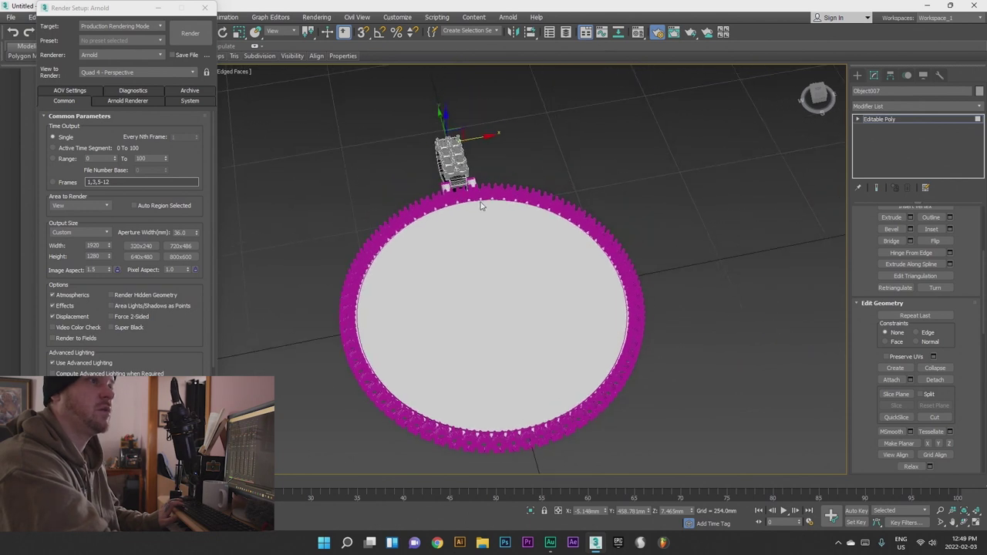
- Close Render Setup and leave polygon editing on the bail so the whole object is selected
scroll(481, 206, "up", 3)
middle_click_drag(542, 243, 563, 169)
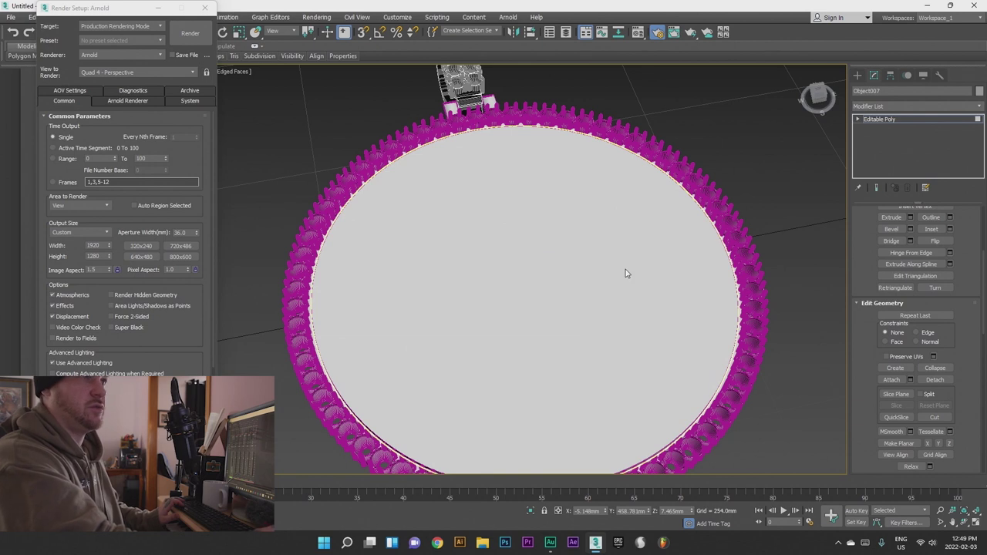
left_click(205, 9)
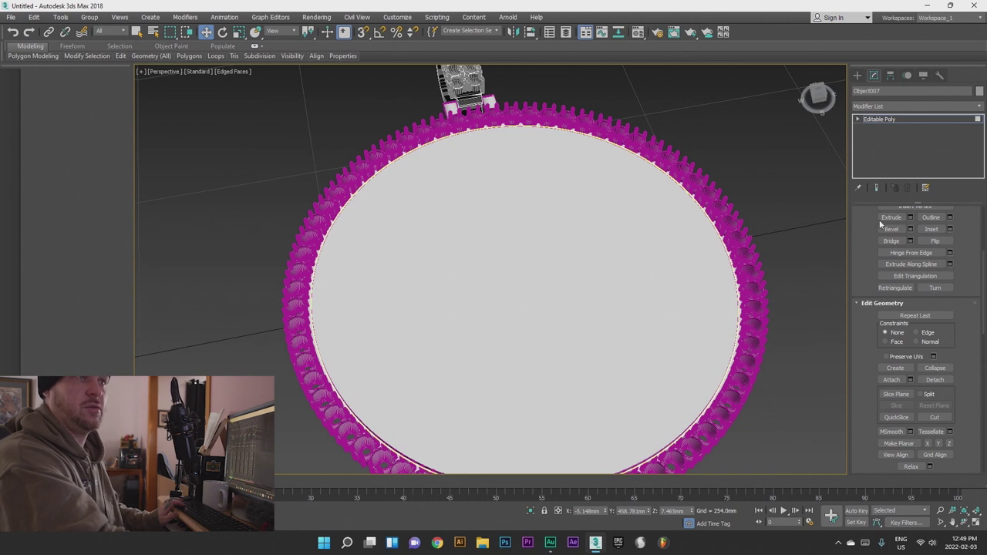
scroll(922, 224, "up", 5)
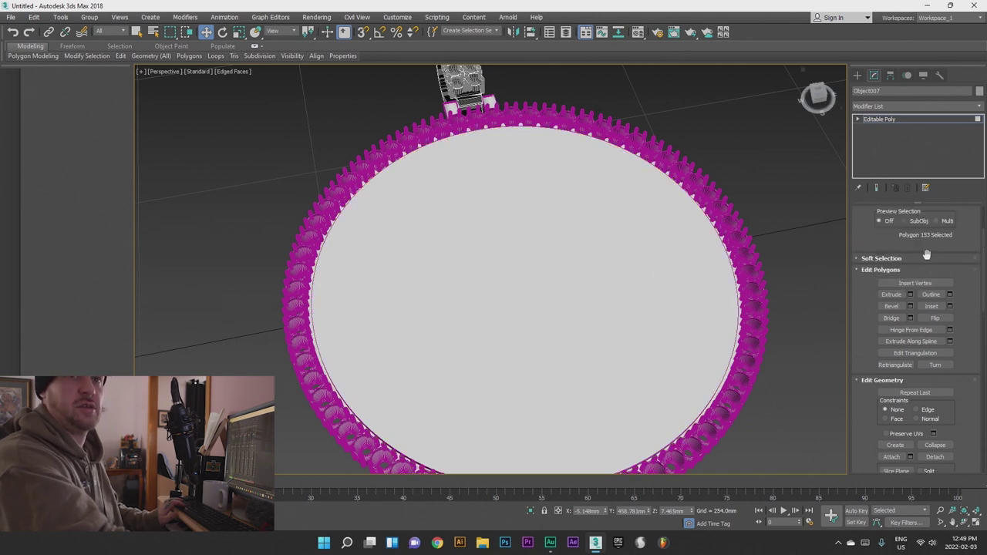
left_click(928, 224)
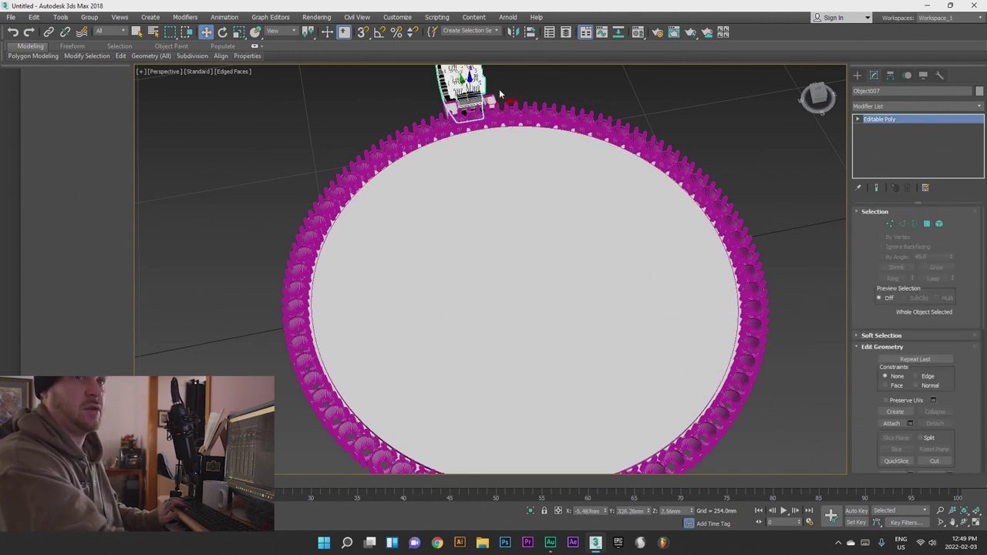
- Start exporting the selected bail and choose StereoLitho (*.STL) as the file type
left_click(11, 17)
mouse_move(63, 167)
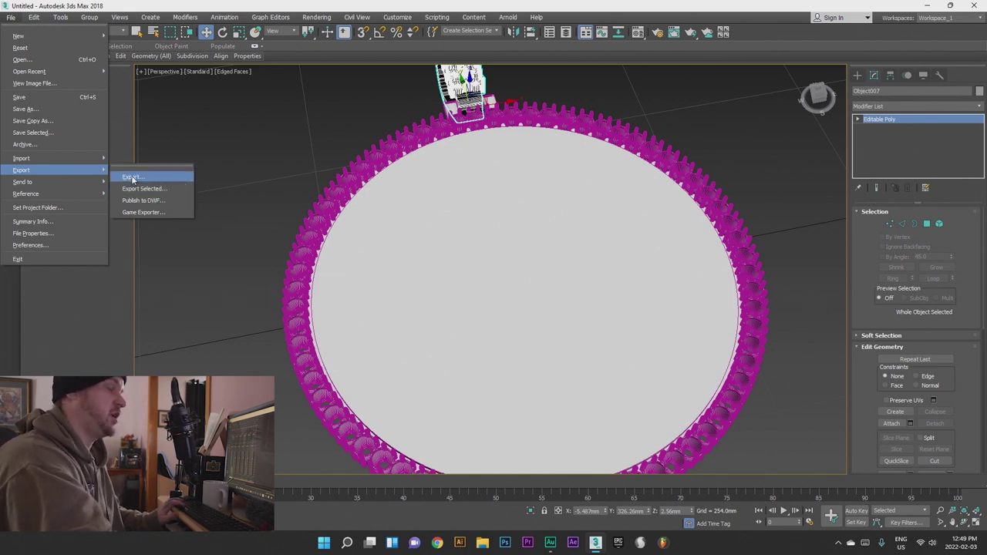
left_click(131, 177)
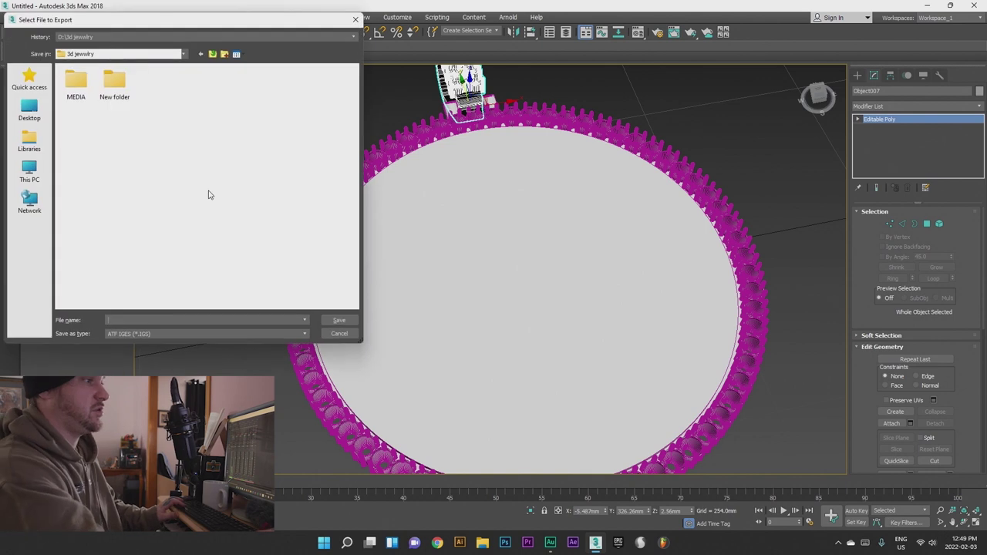
left_click(129, 334)
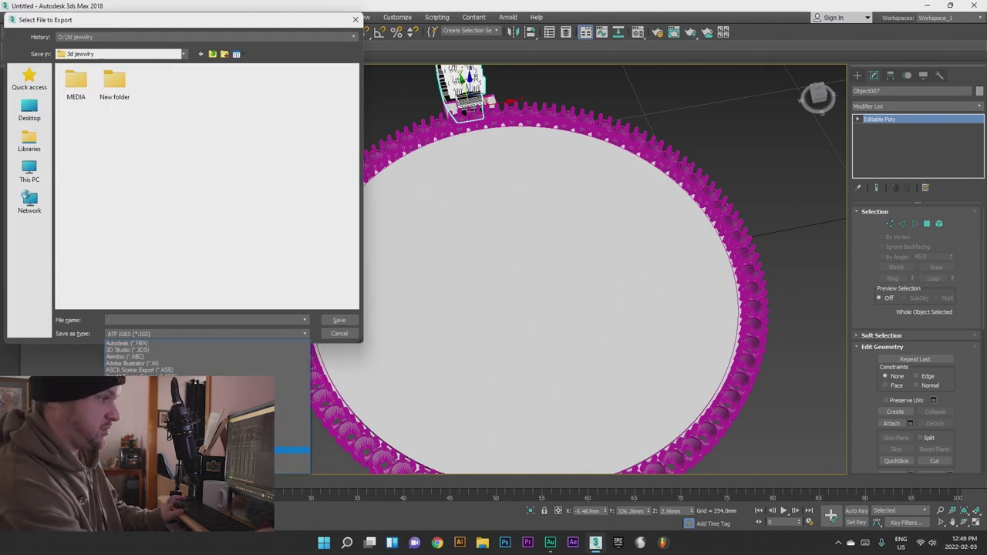
left_click(142, 450)
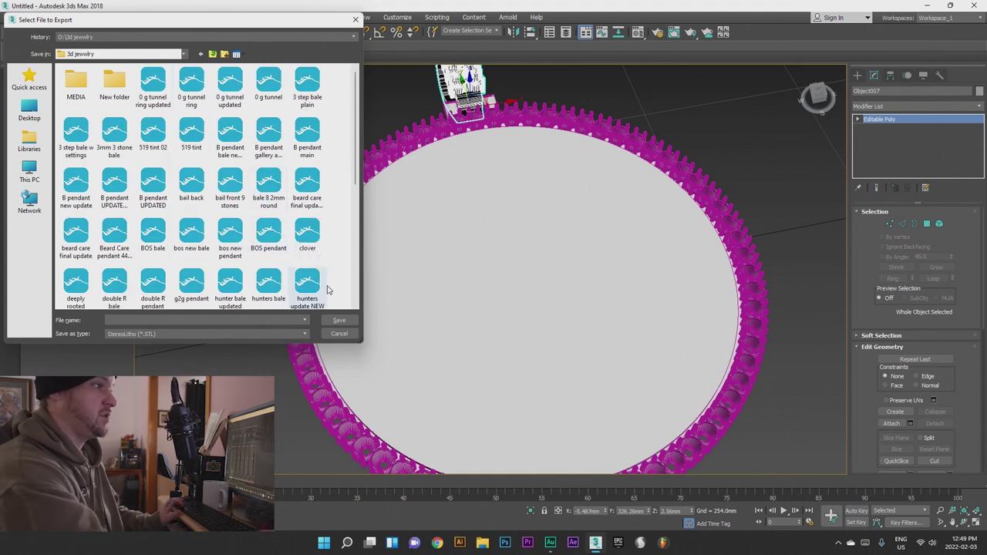
- Name the bail export "8 1mm round bail" and save it as a binary STL containing only the selected object
scroll(327, 289, "down", 6)
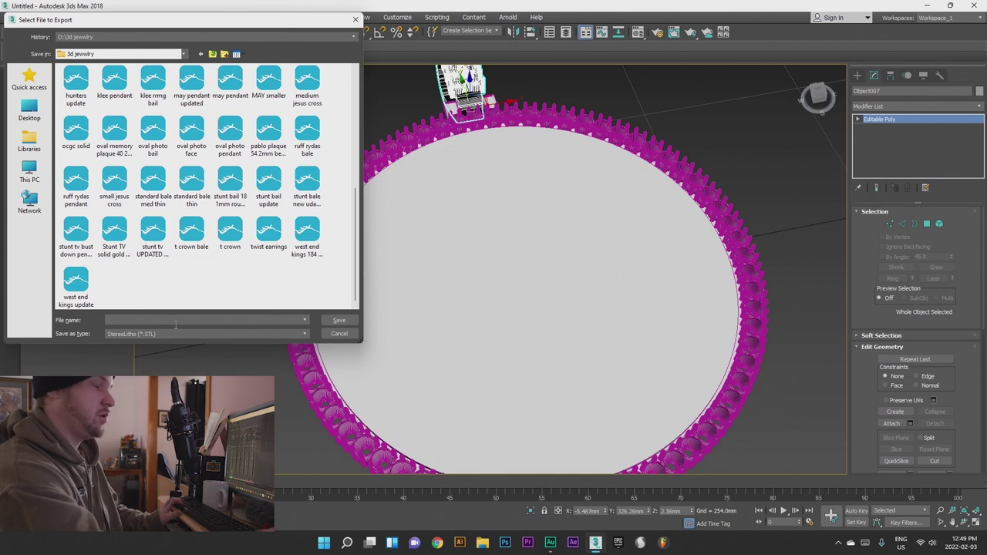
left_click(176, 323)
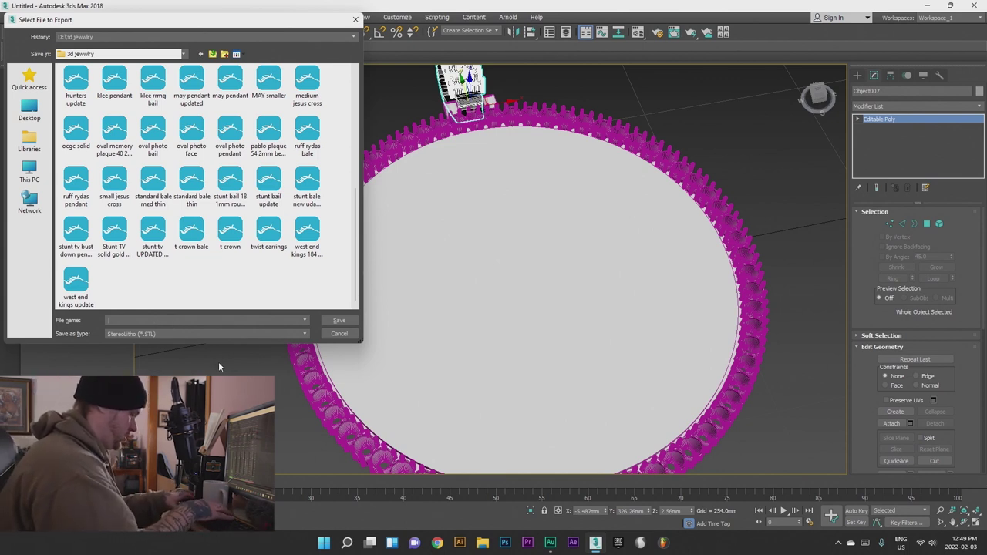
type("8")
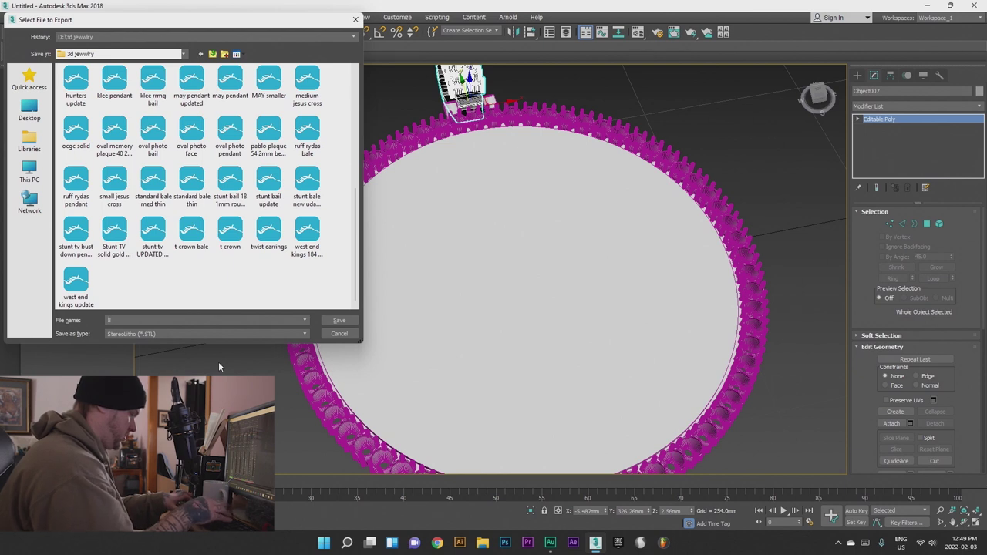
type(" 1mm round")
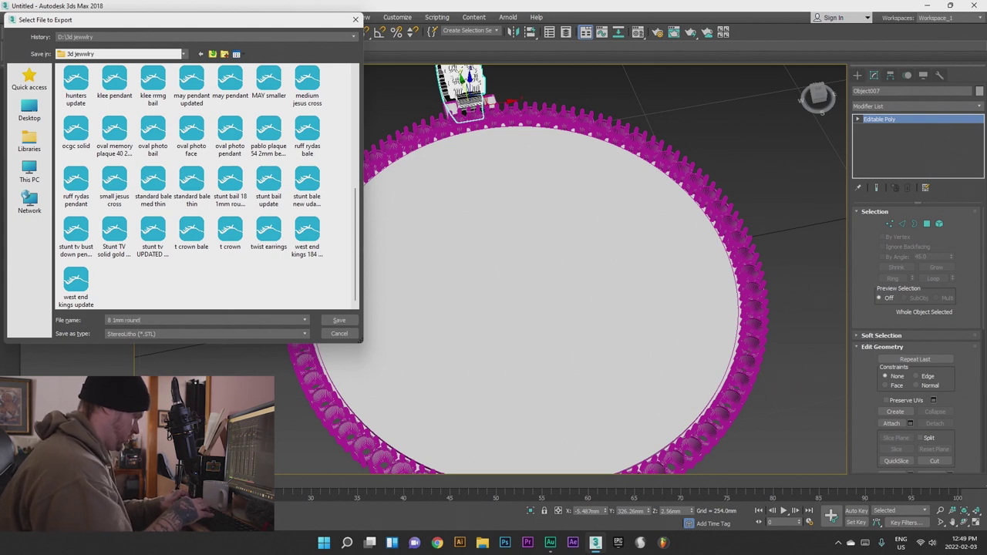
type(" bail")
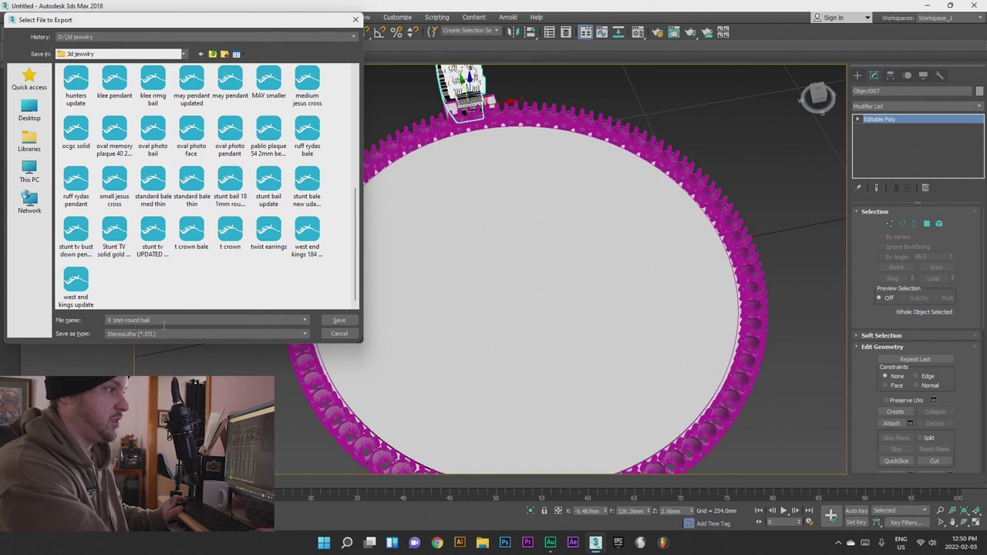
left_click(339, 321)
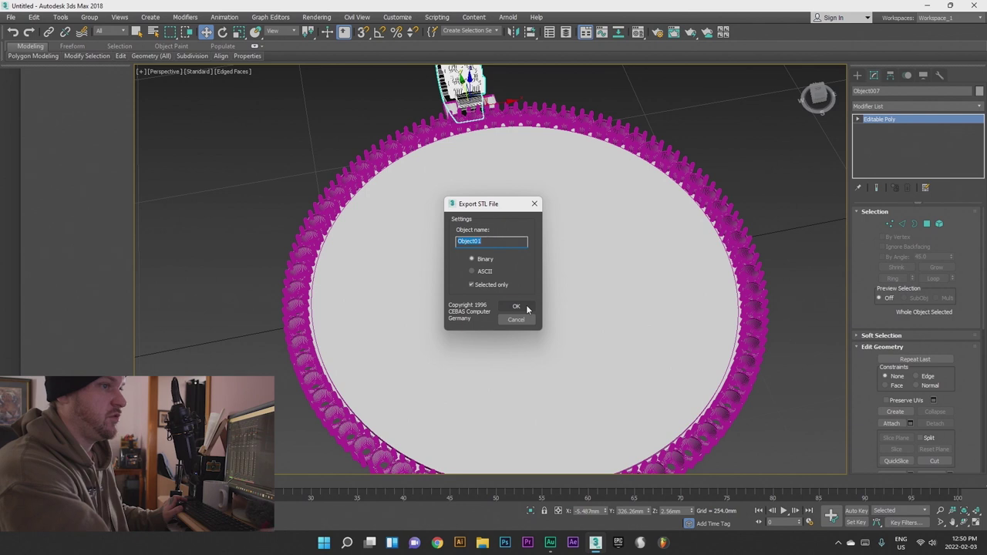
left_click(517, 307)
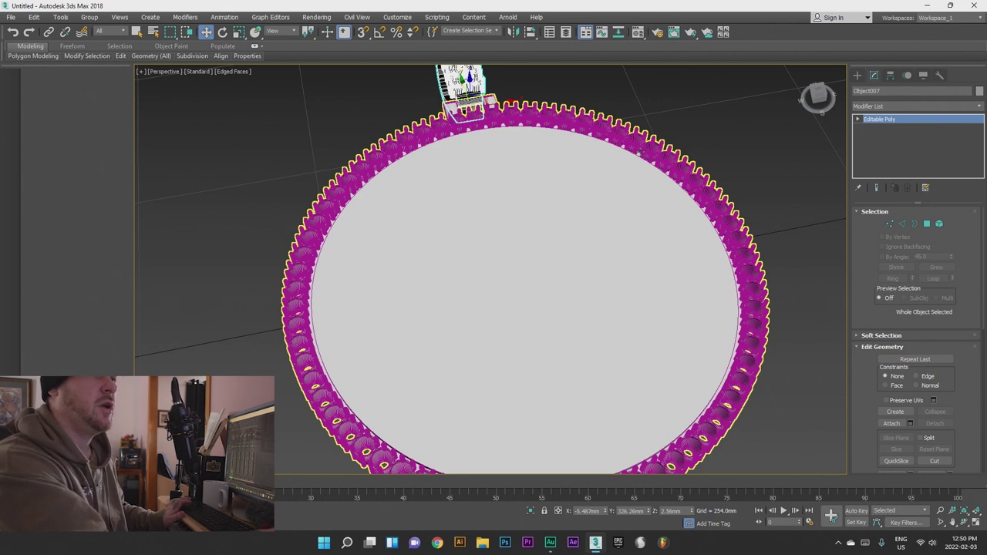
- Select the prong-setting ring around the disc and start exporting only that object
left_click(639, 153)
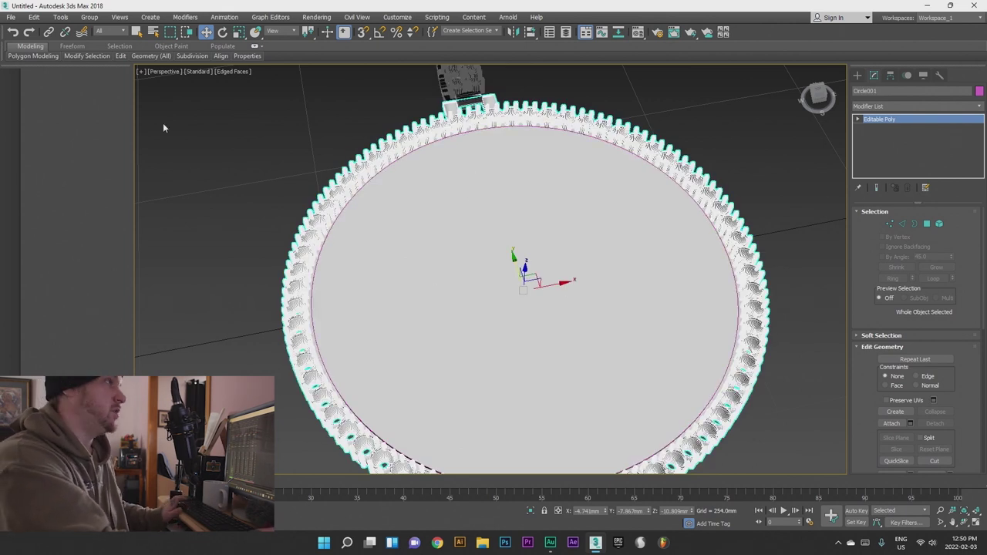
left_click(11, 17)
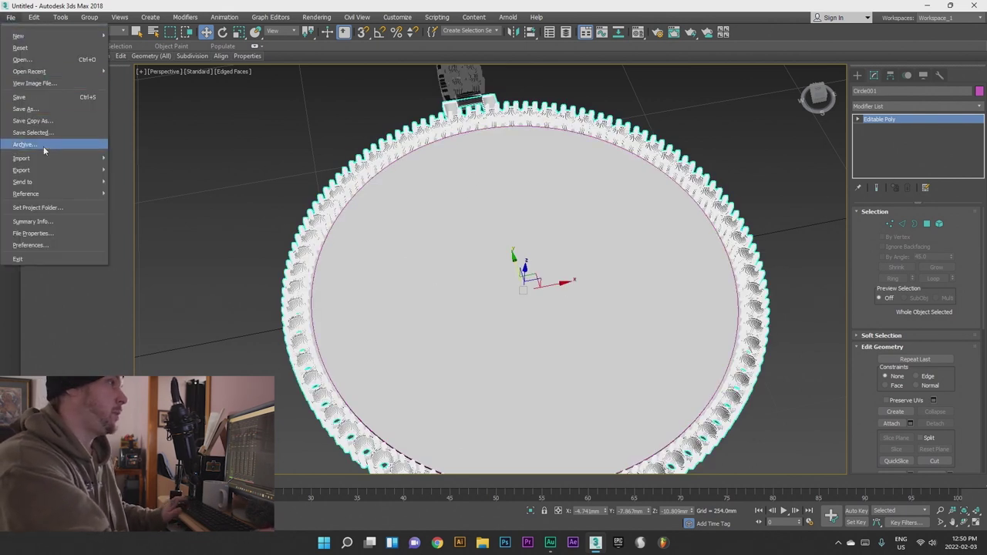
mouse_move(44, 160)
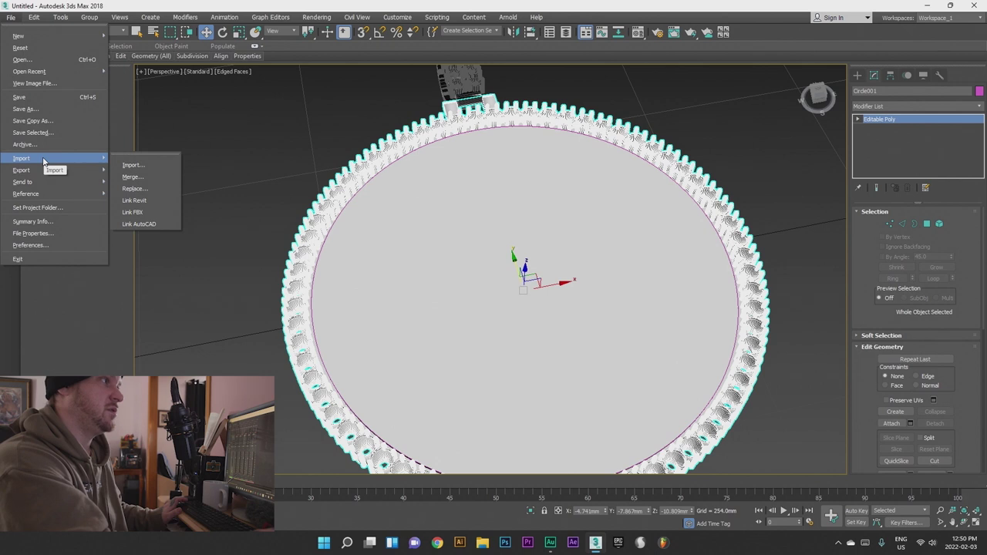
mouse_move(56, 176)
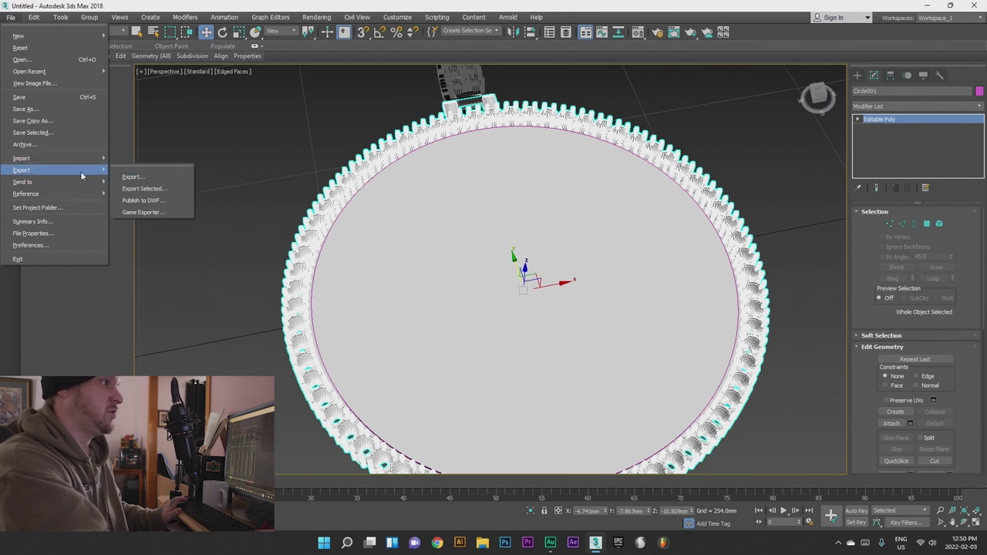
left_click(159, 184)
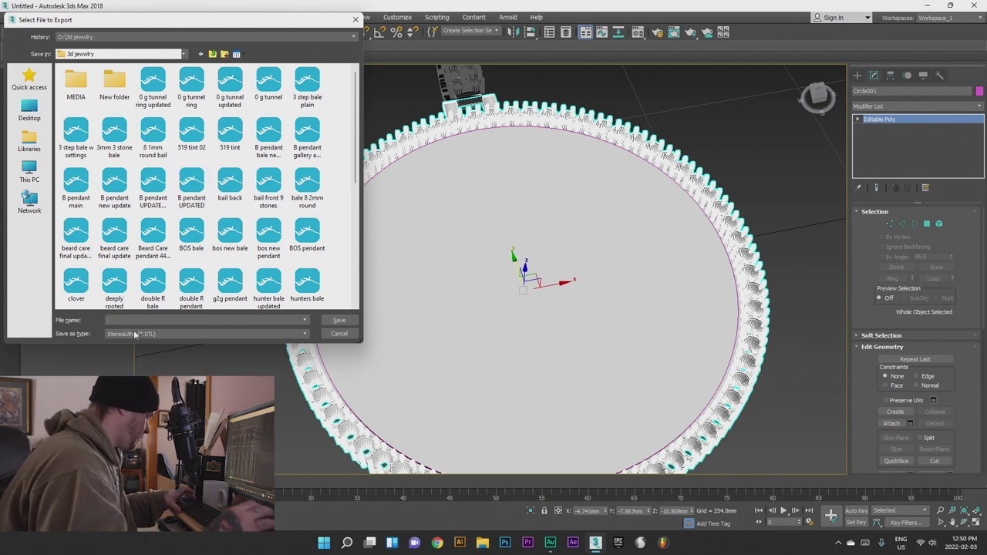
- Name the ring export "68 1mm round picture pendat circle" and save it as a StereoLitho (*.STL) file
type("6B 1mi")
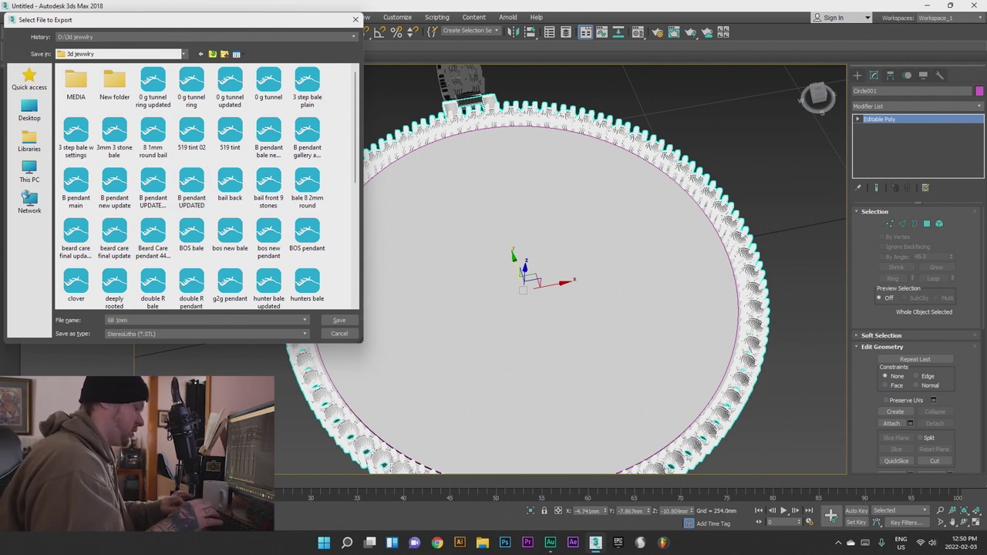
type(" rou")
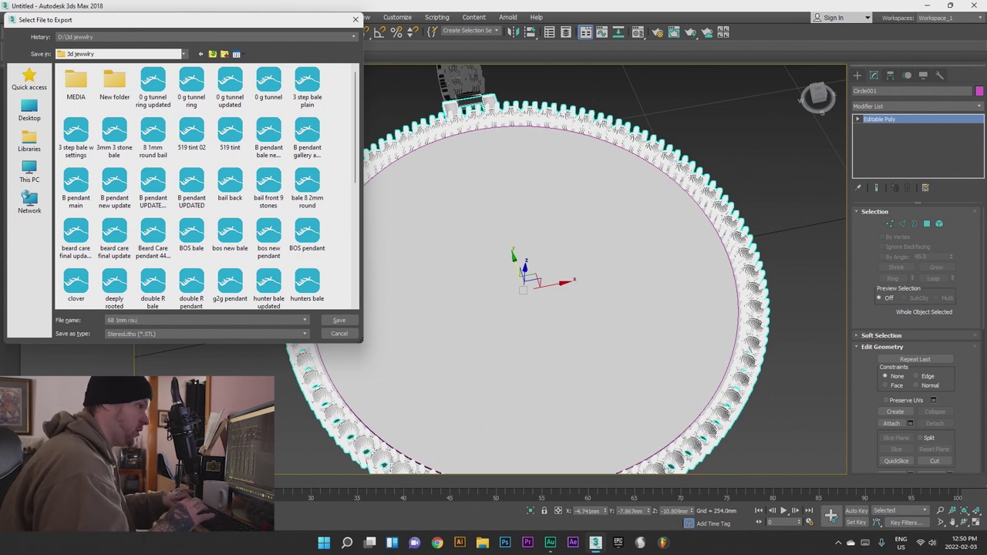
type("nd picture pendat cir")
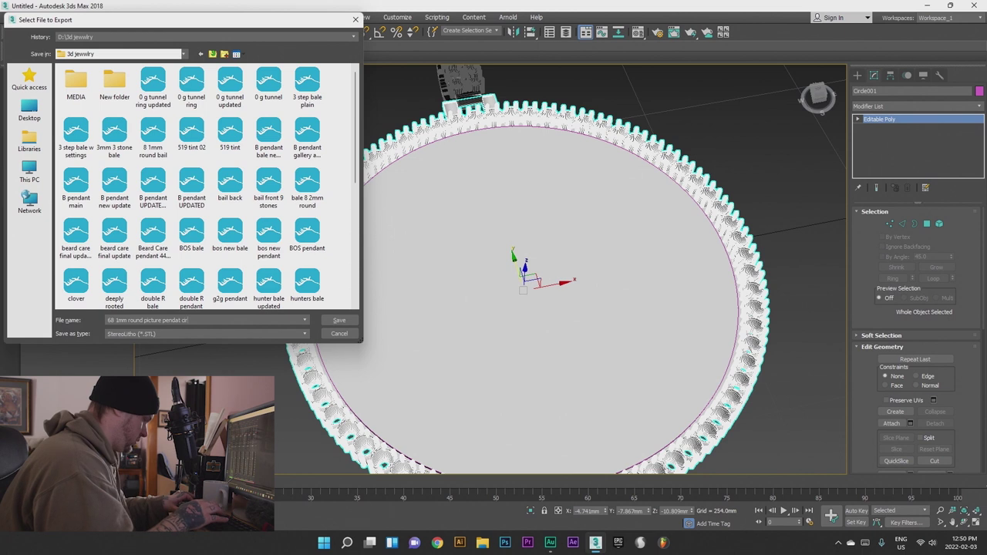
type("cle")
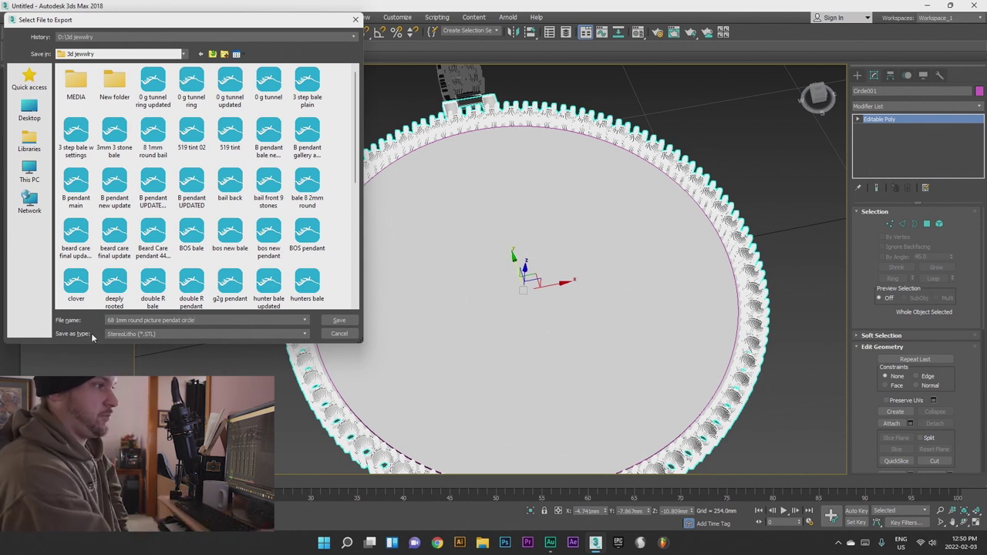
left_click(339, 321)
left_click(503, 310)
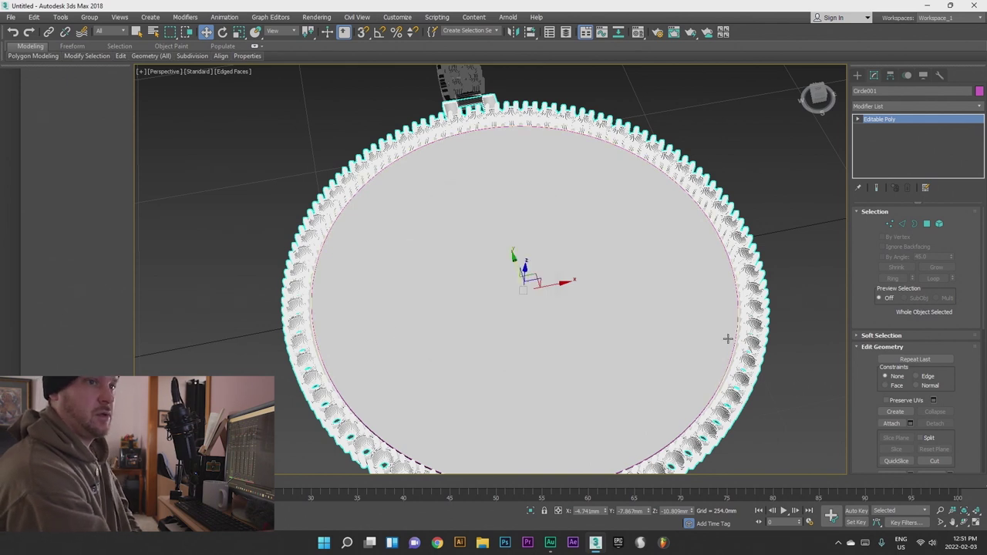
- Select the flat disc inside the prong ring and start an export of the selected object
left_click(410, 407)
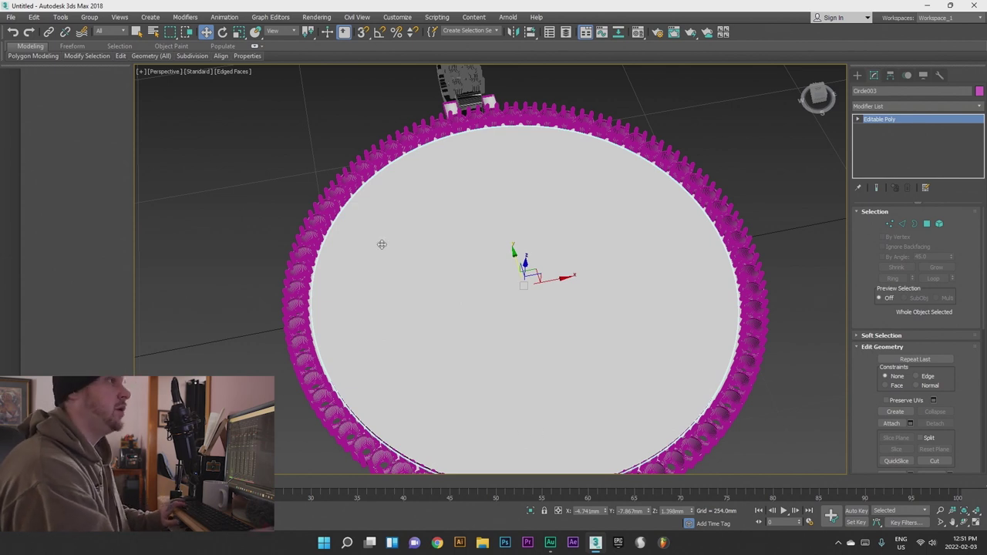
left_click(12, 17)
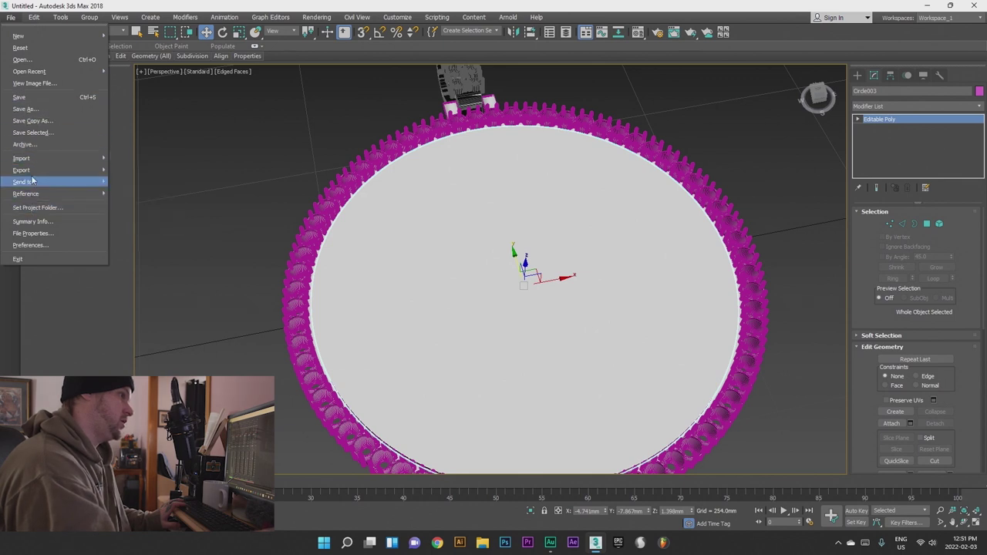
mouse_move(34, 173)
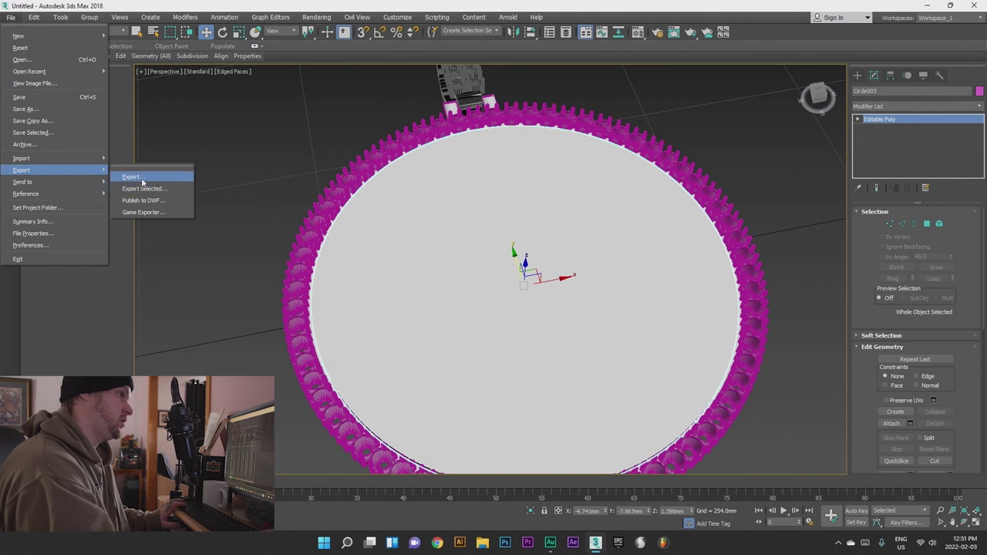
left_click(154, 188)
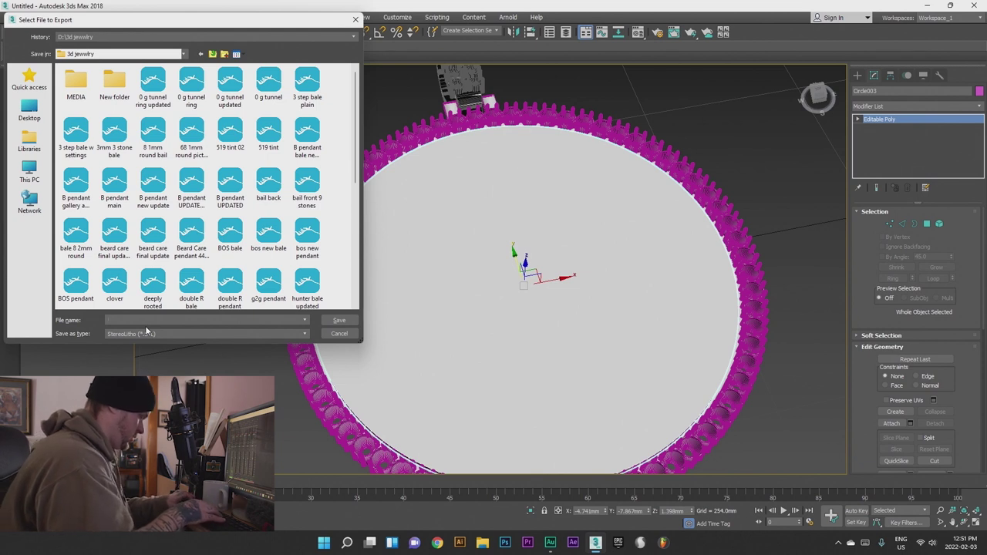
- Enter "picture pendant circle face" as the file name for the disc's StereoLitho export
type("pi")
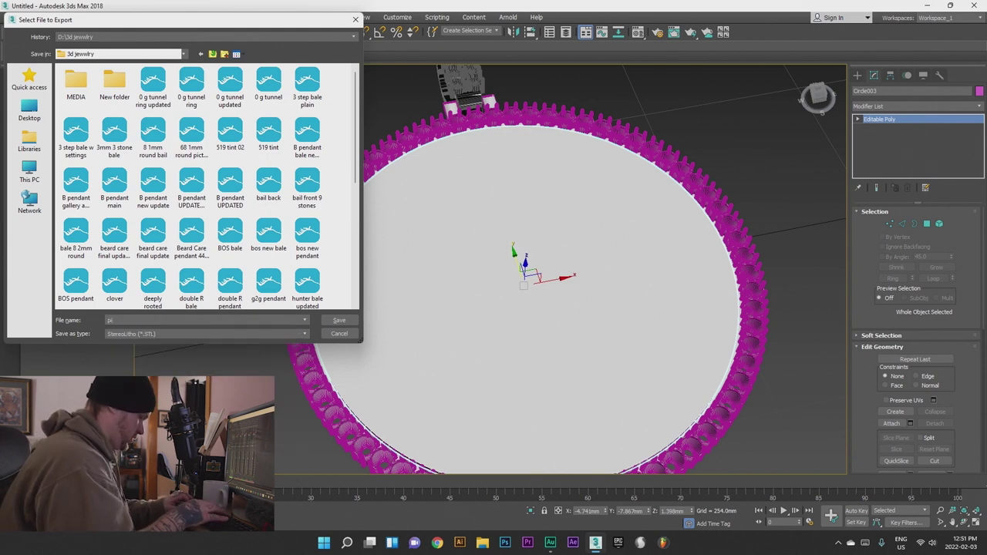
type("cture pendat")
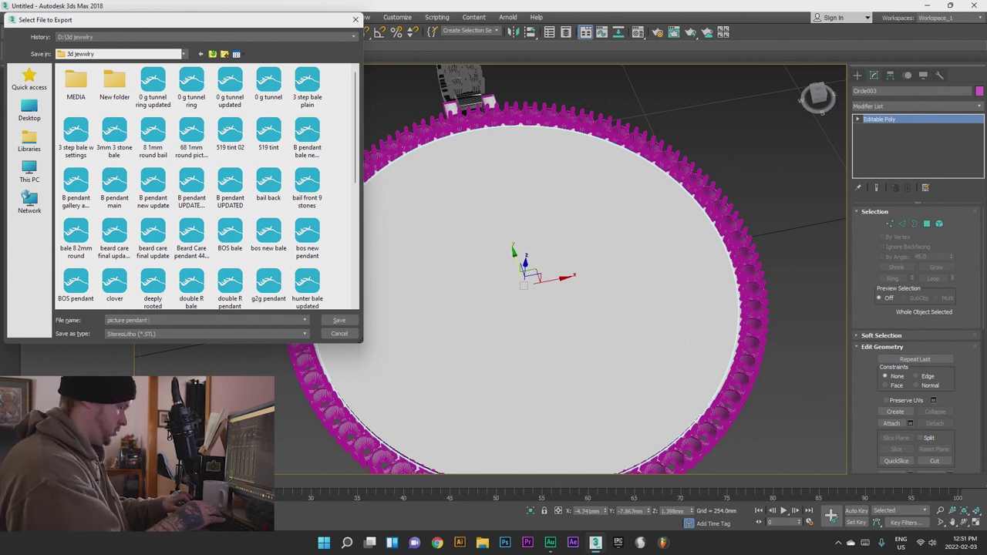
type("circle face")
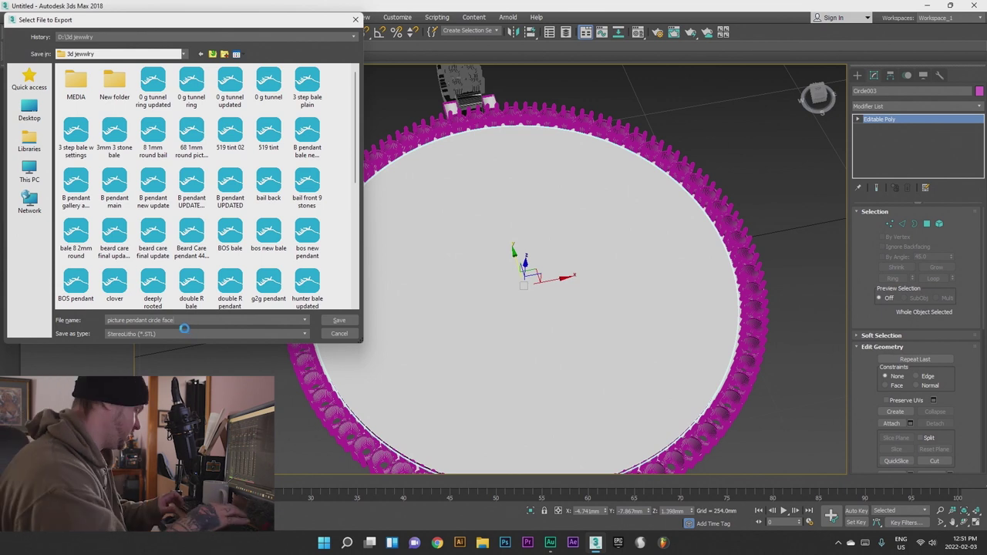
type("ial")
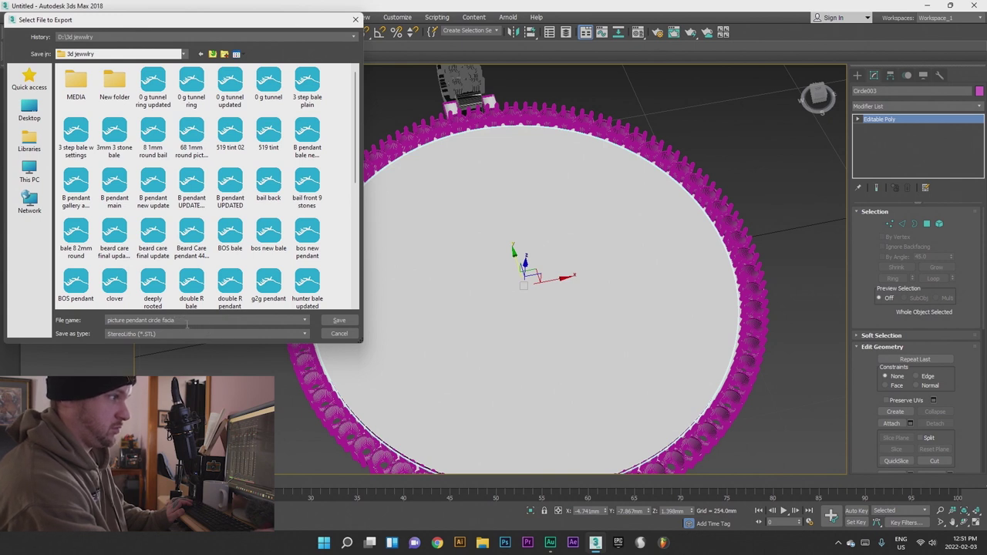
left_click_drag(164, 328, 176, 332)
type("e")
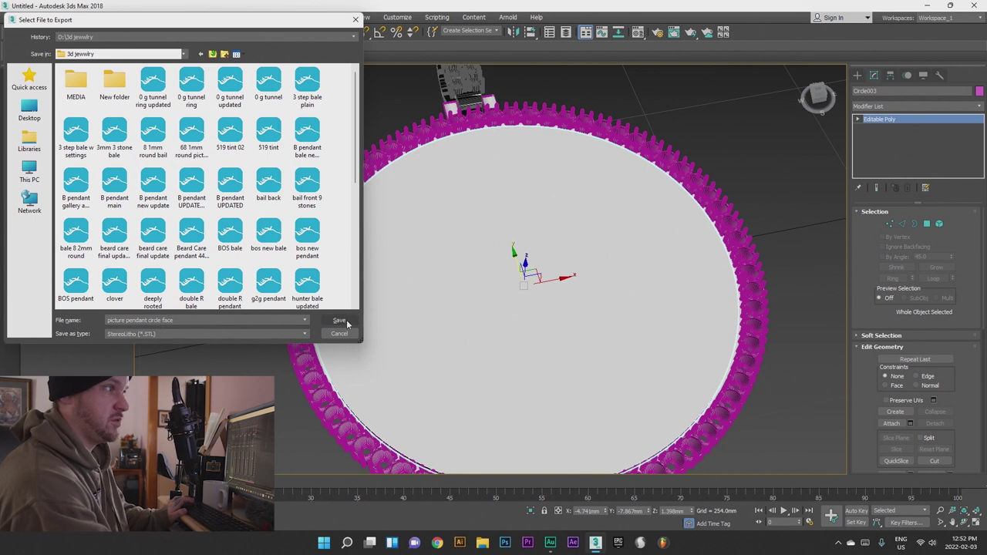
- Prefix the disc export's file name with "68" and save it as a binary STL containing only the selected object
scroll(257, 235, "down", 3)
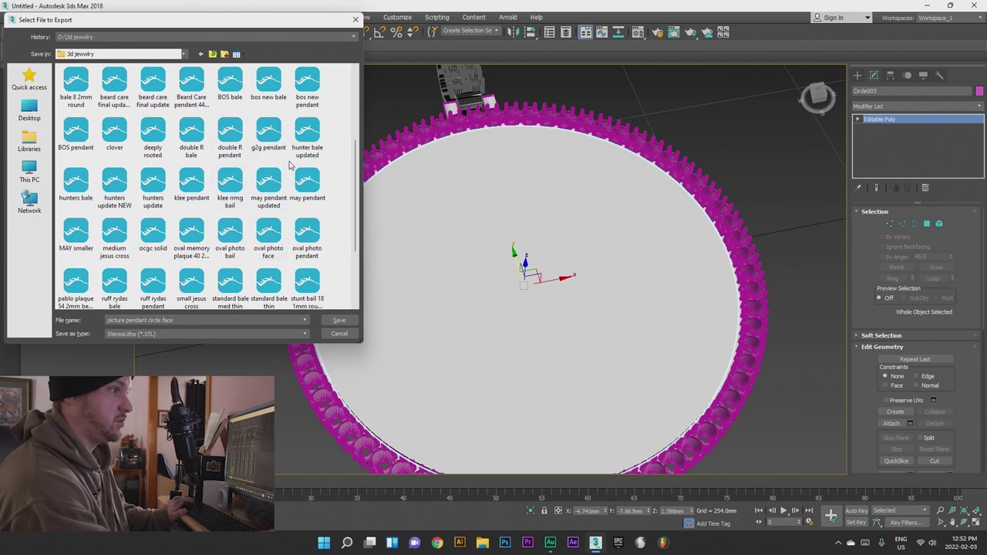
scroll(289, 293, "down", 3)
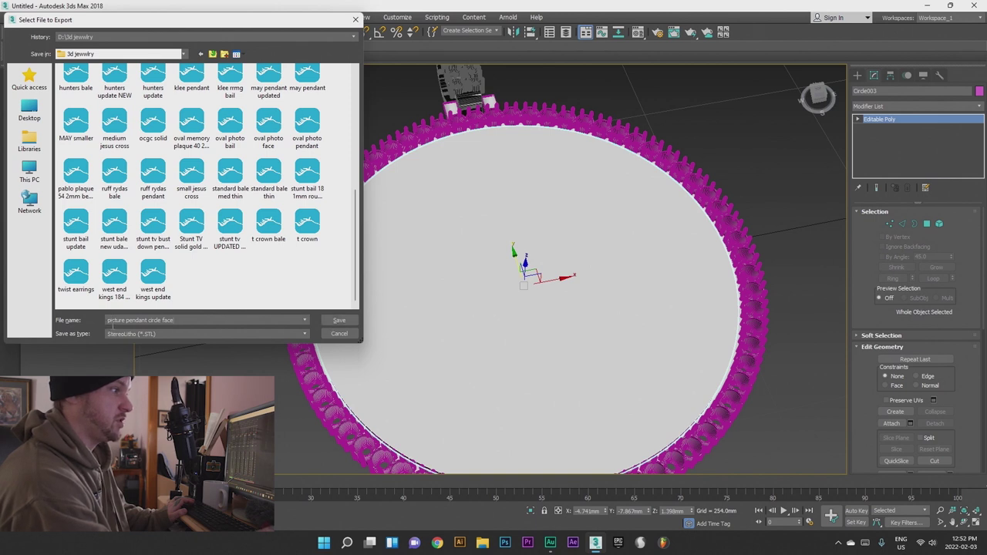
left_click(109, 321)
type("6")
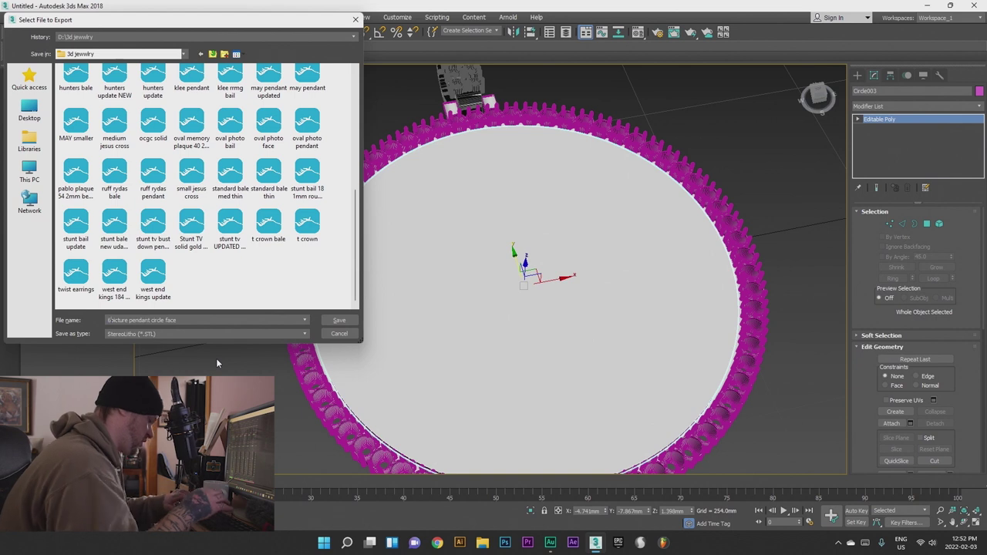
key("BackSpace")
type("8")
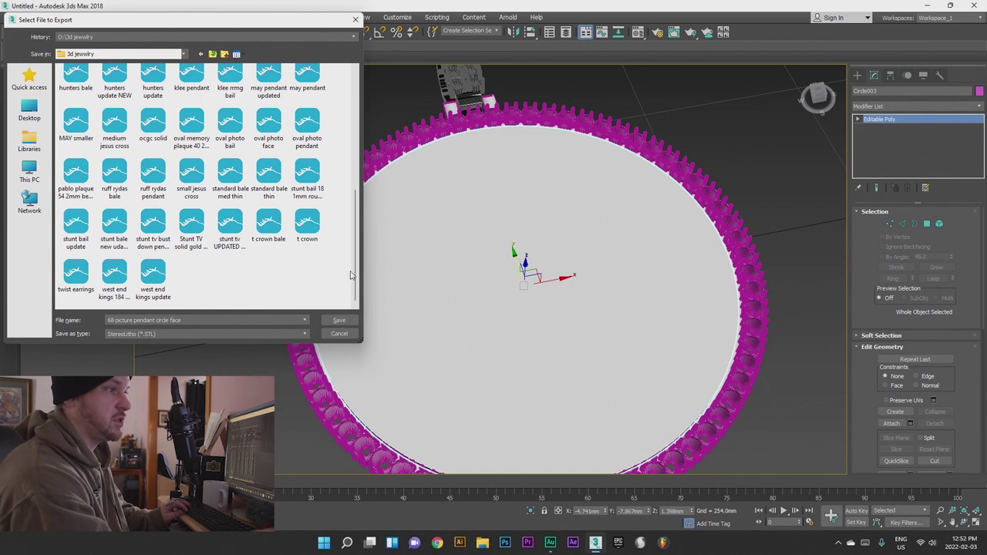
left_click(340, 321)
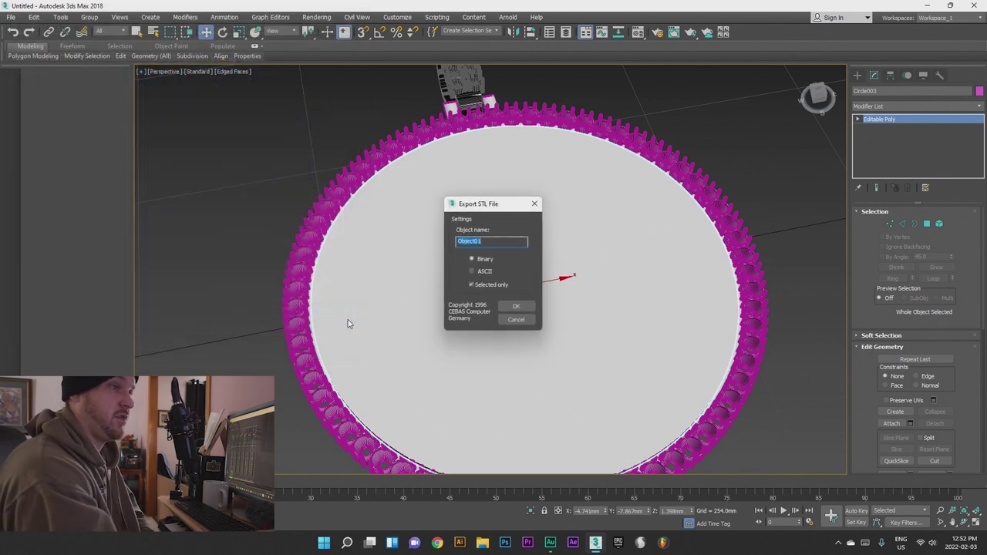
left_click(518, 307)
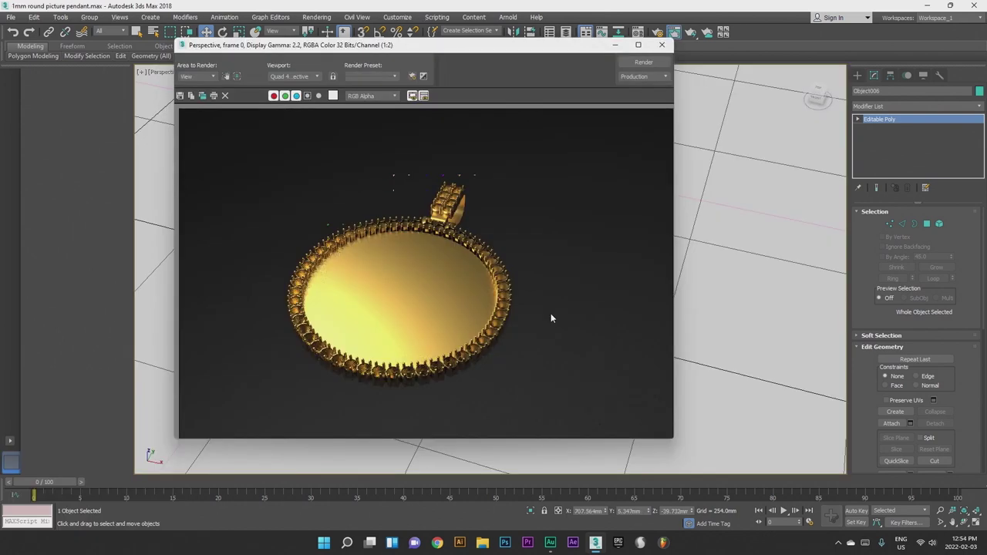